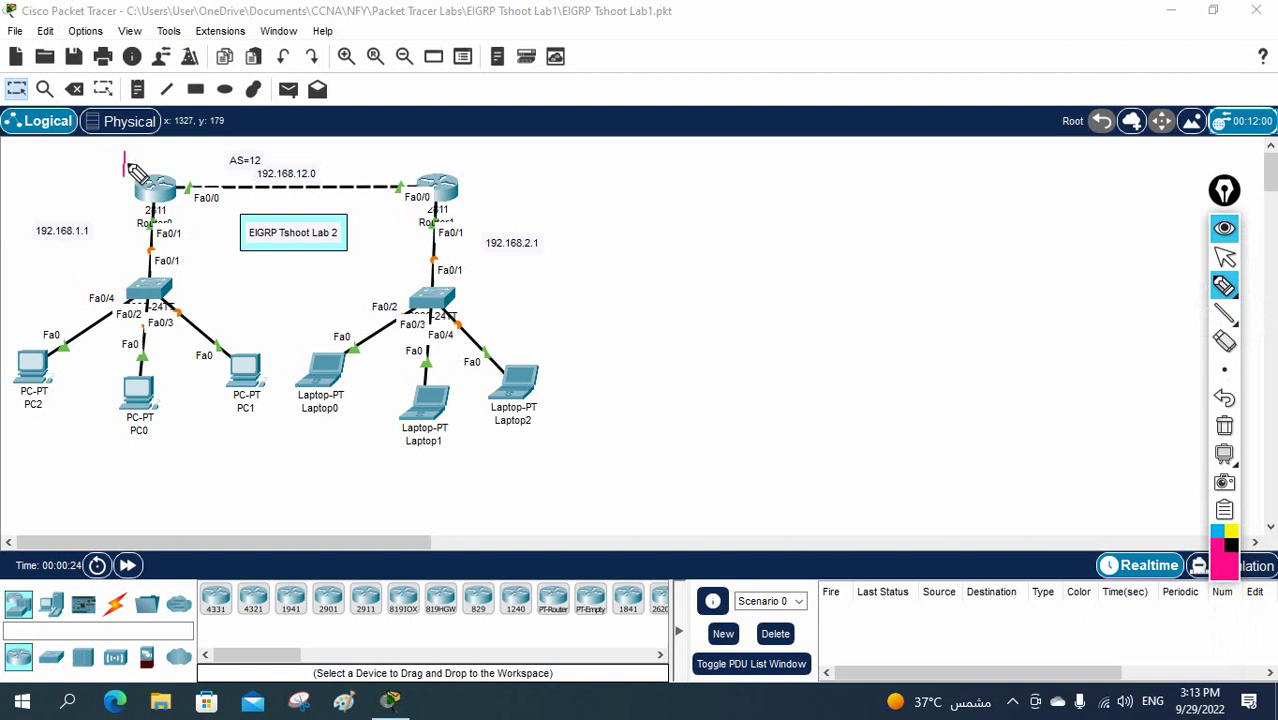
# - Label the two routers HQ and BO with the pen, draw an arrow to each, and clear the annotations
pyautogui.moveTo(136, 152)
pyautogui.mouseDown()
pyautogui.moveTo(137, 172)
pyautogui.moveTo(157, 150)
pyautogui.mouseUp()
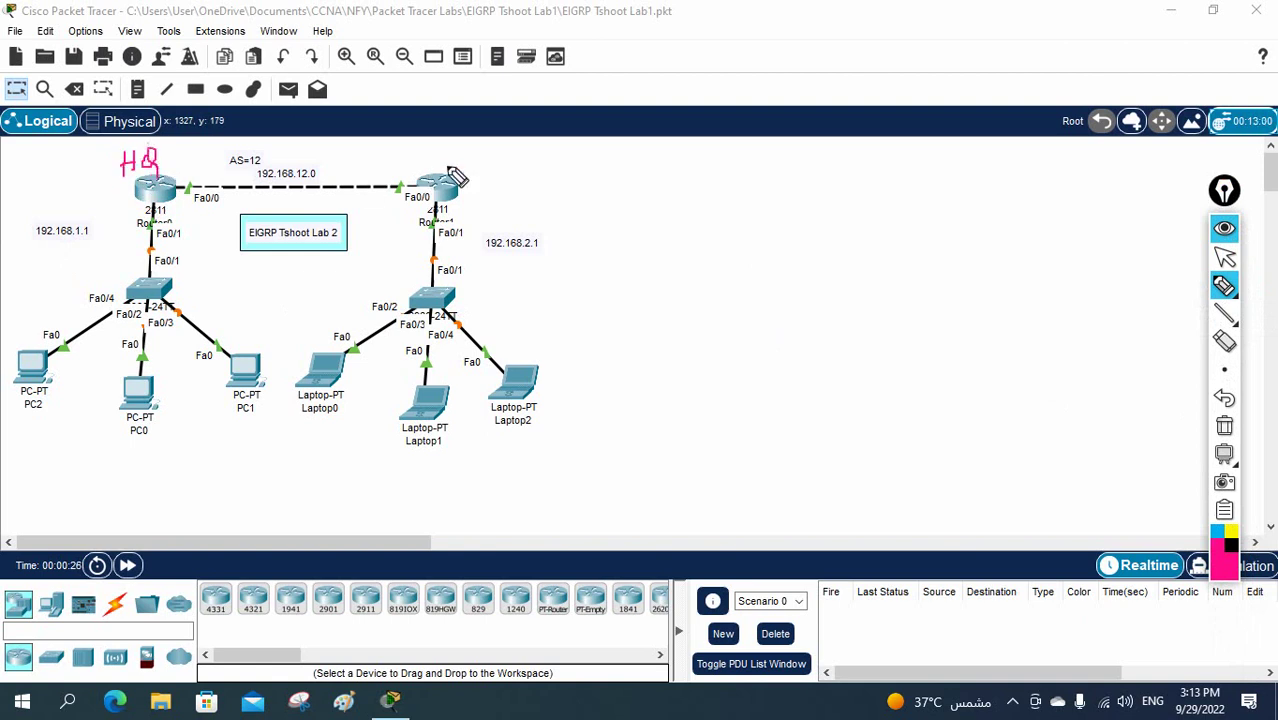
pyautogui.moveTo(457, 152)
pyautogui.mouseDown()
pyautogui.moveTo(457, 168)
pyautogui.moveTo(484, 160)
pyautogui.mouseUp()
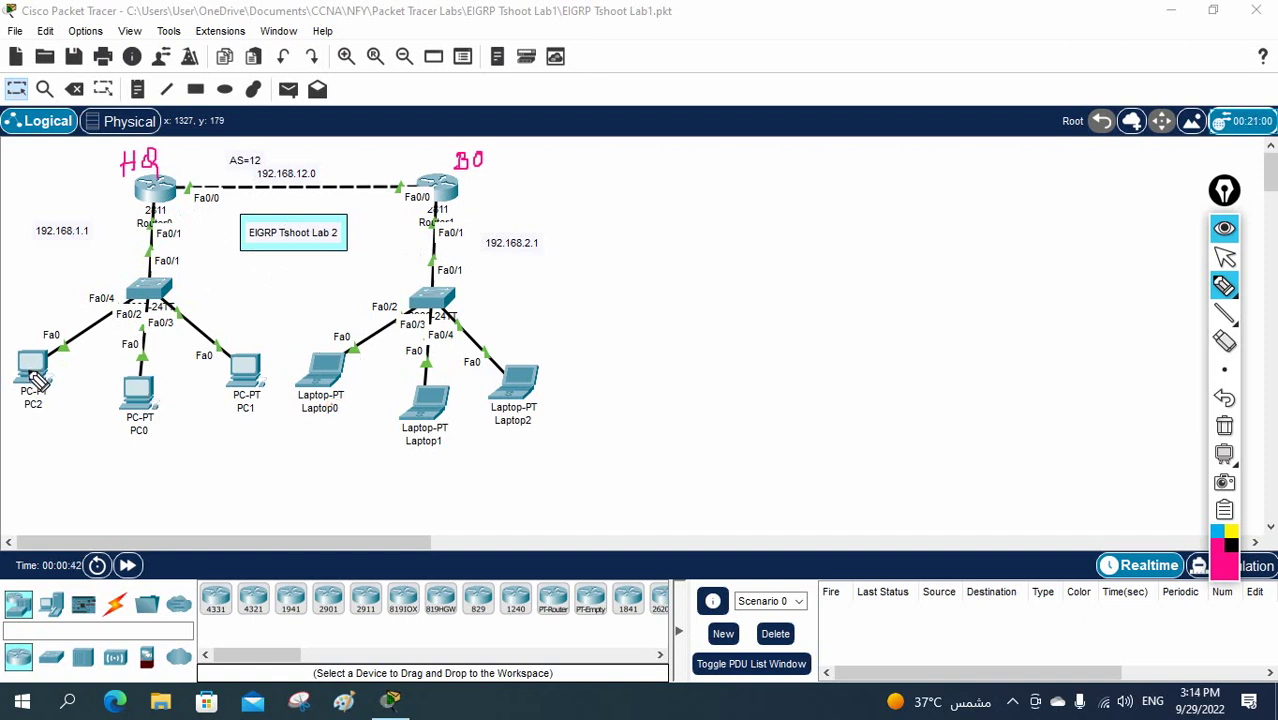
pyautogui.moveTo(94, 163); pyautogui.dragTo(129, 186)
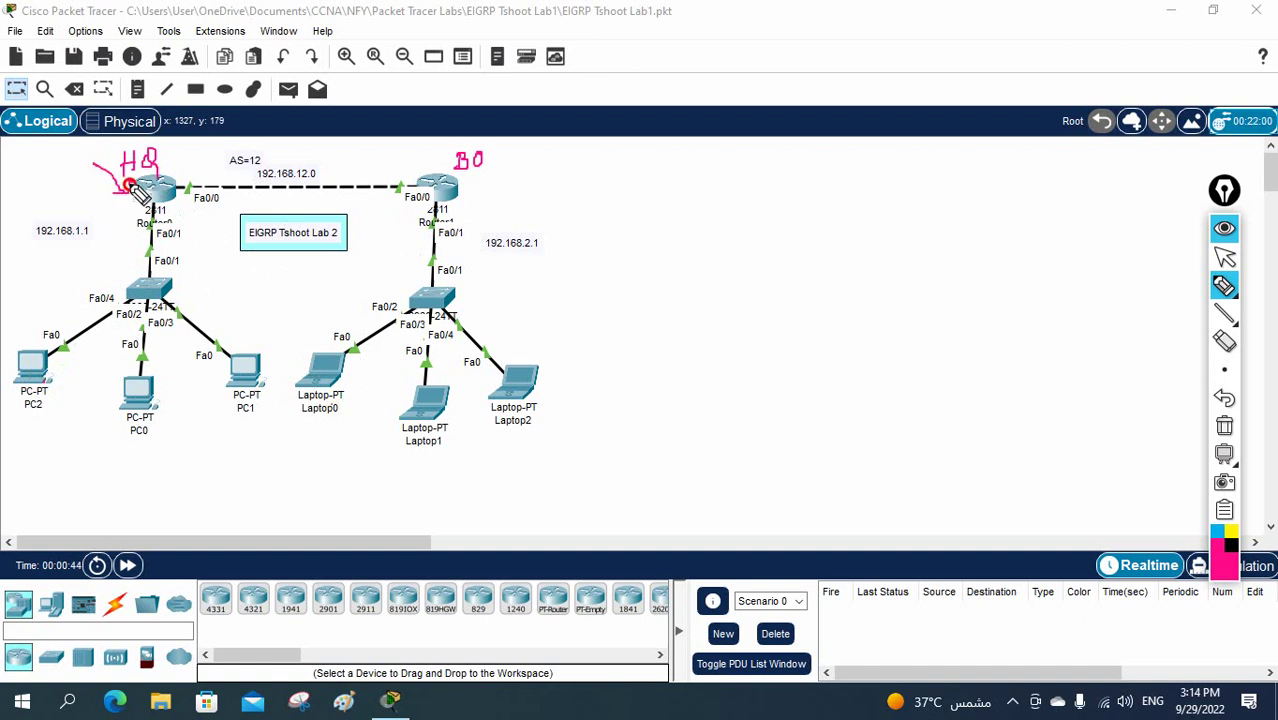
pyautogui.moveTo(558, 172)
pyautogui.mouseDown()
pyautogui.moveTo(476, 194)
pyautogui.moveTo(474, 206)
pyautogui.mouseUp()
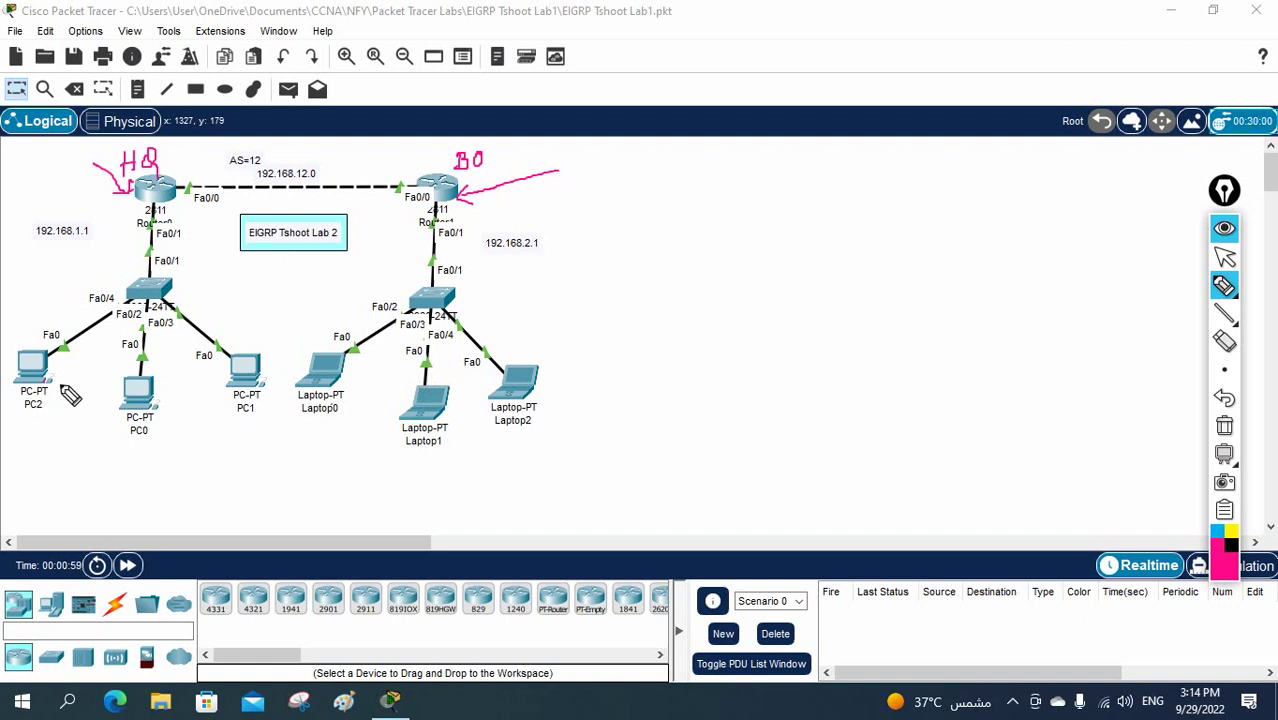
pyautogui.click(1224, 426)
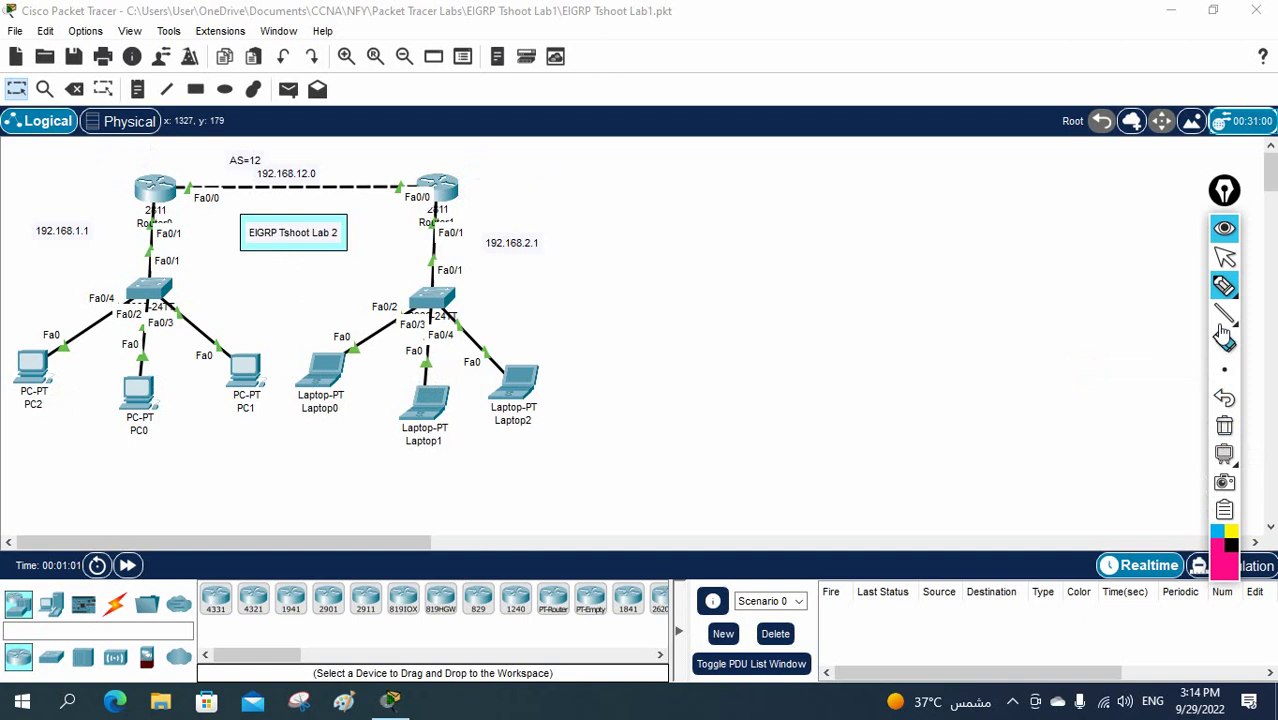
pyautogui.click(1224, 257)
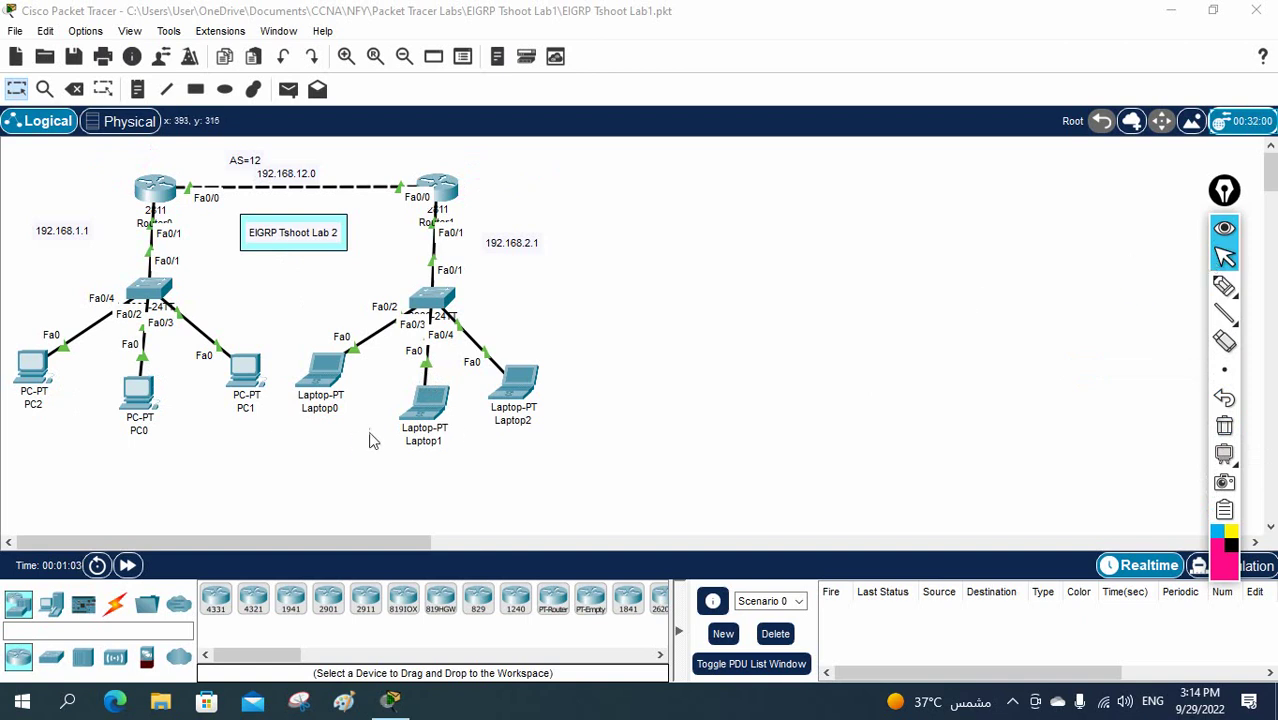
# - Inspect PC2's IP configuration and open its Command Prompt, leaving the window minimized
pyautogui.click(30, 372)
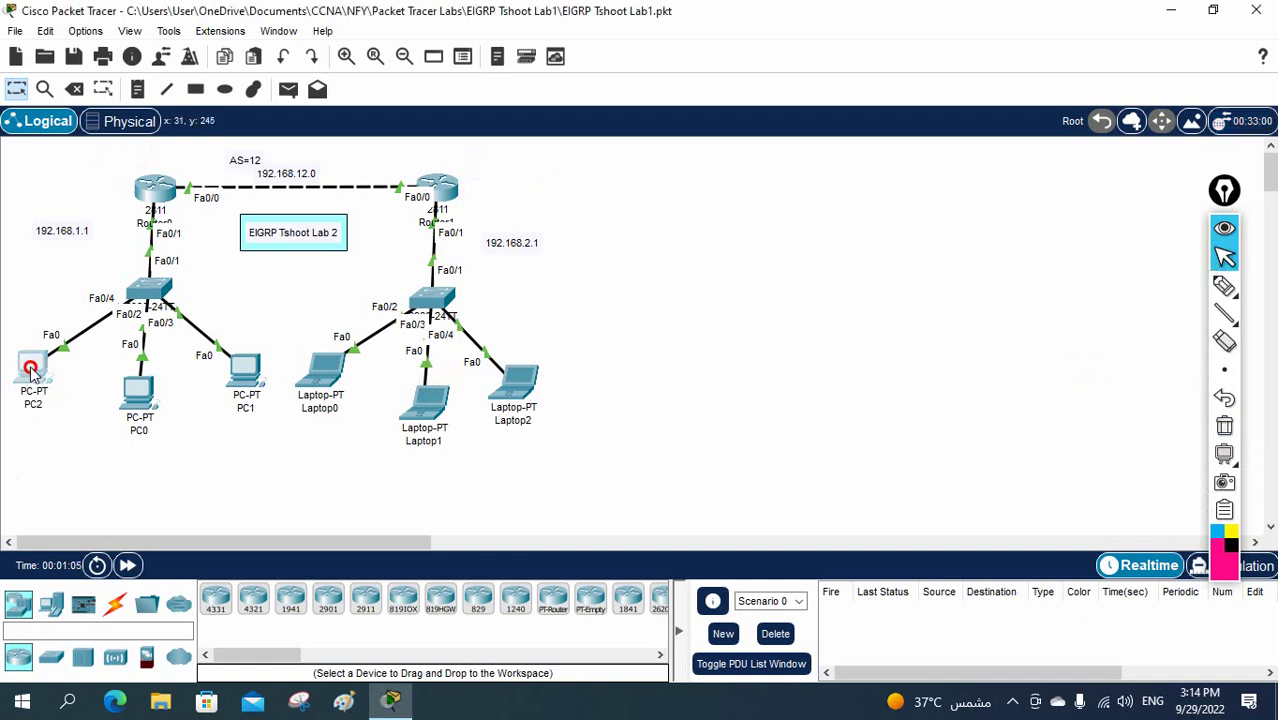
pyautogui.click(470, 60)
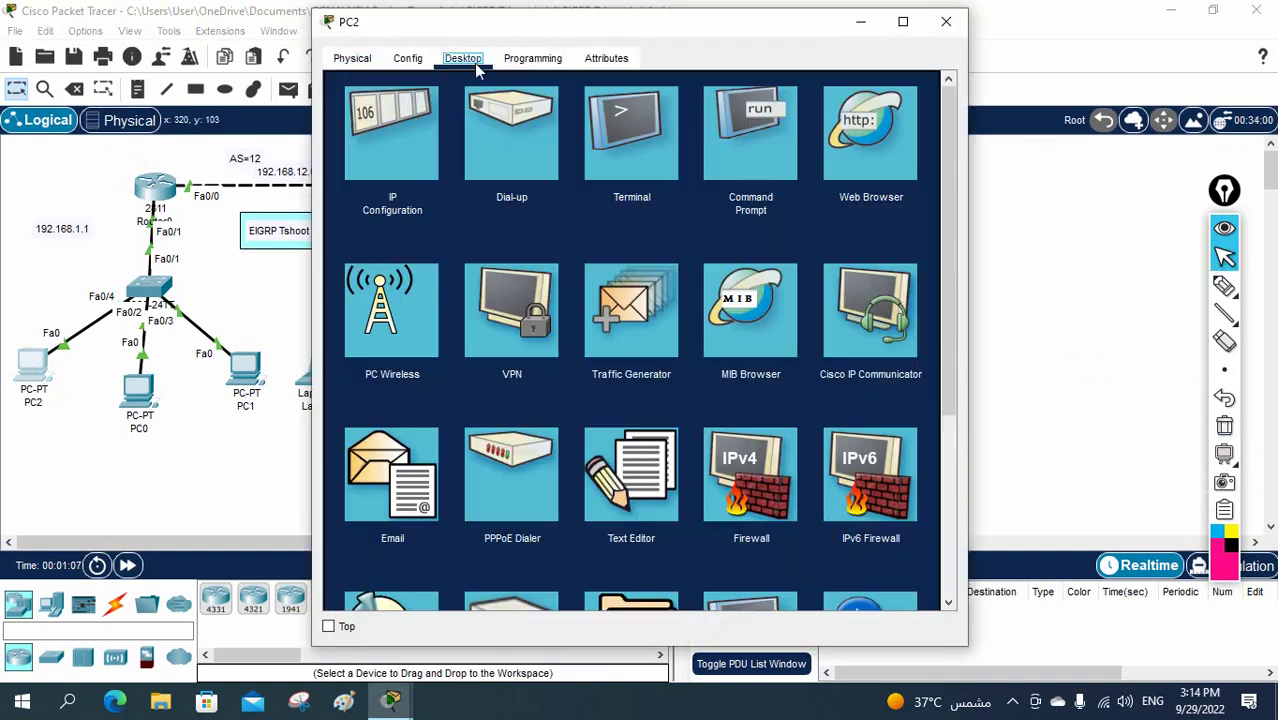
pyautogui.click(400, 148)
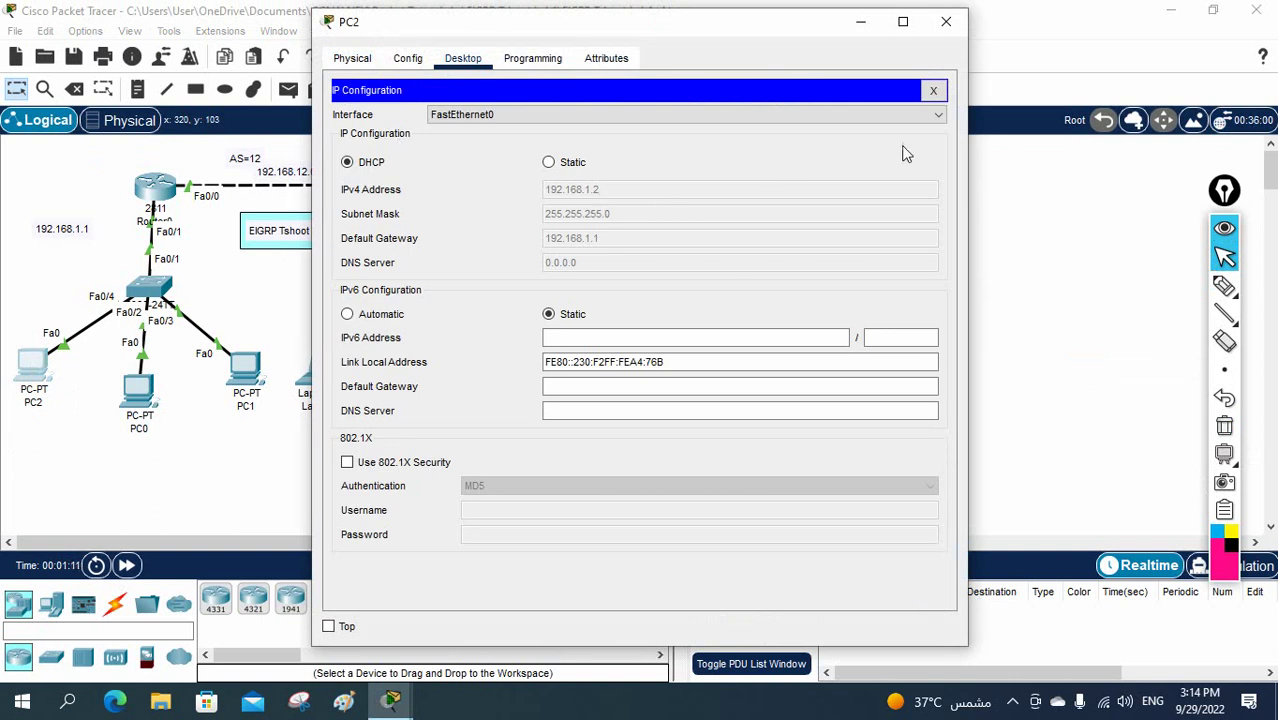
pyautogui.click(932, 91)
pyautogui.click(783, 123)
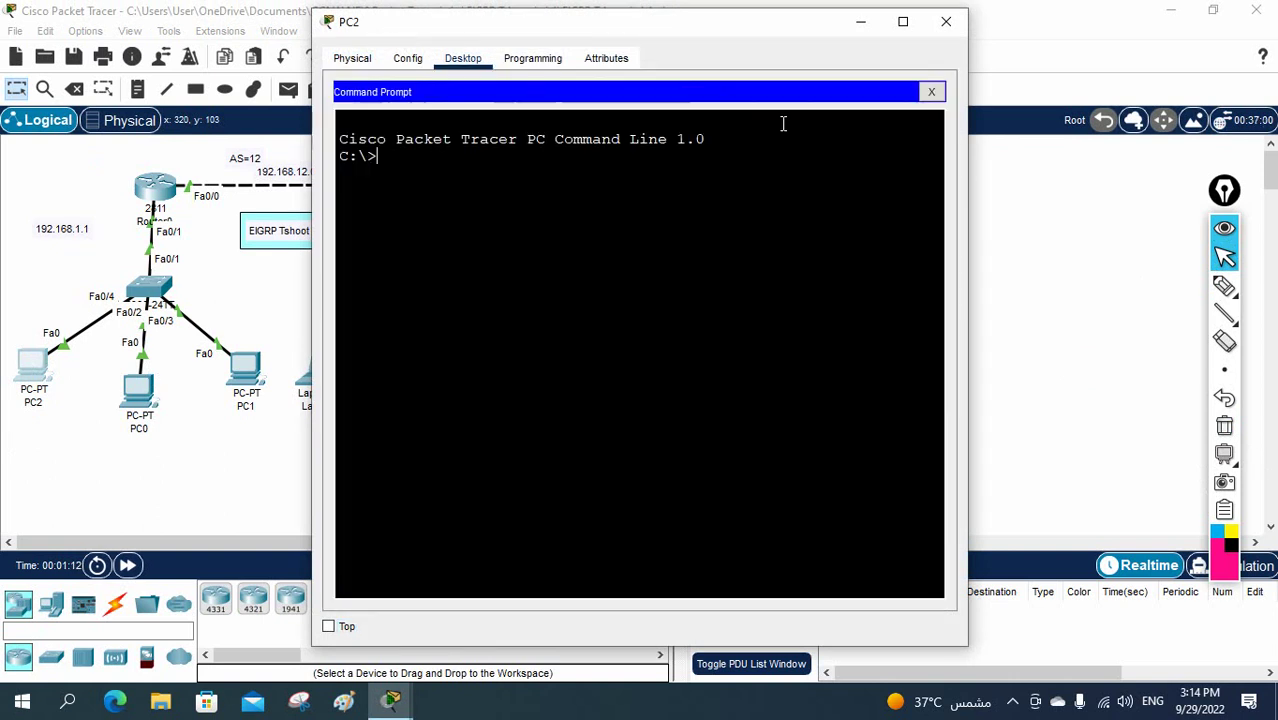
pyautogui.click(860, 22)
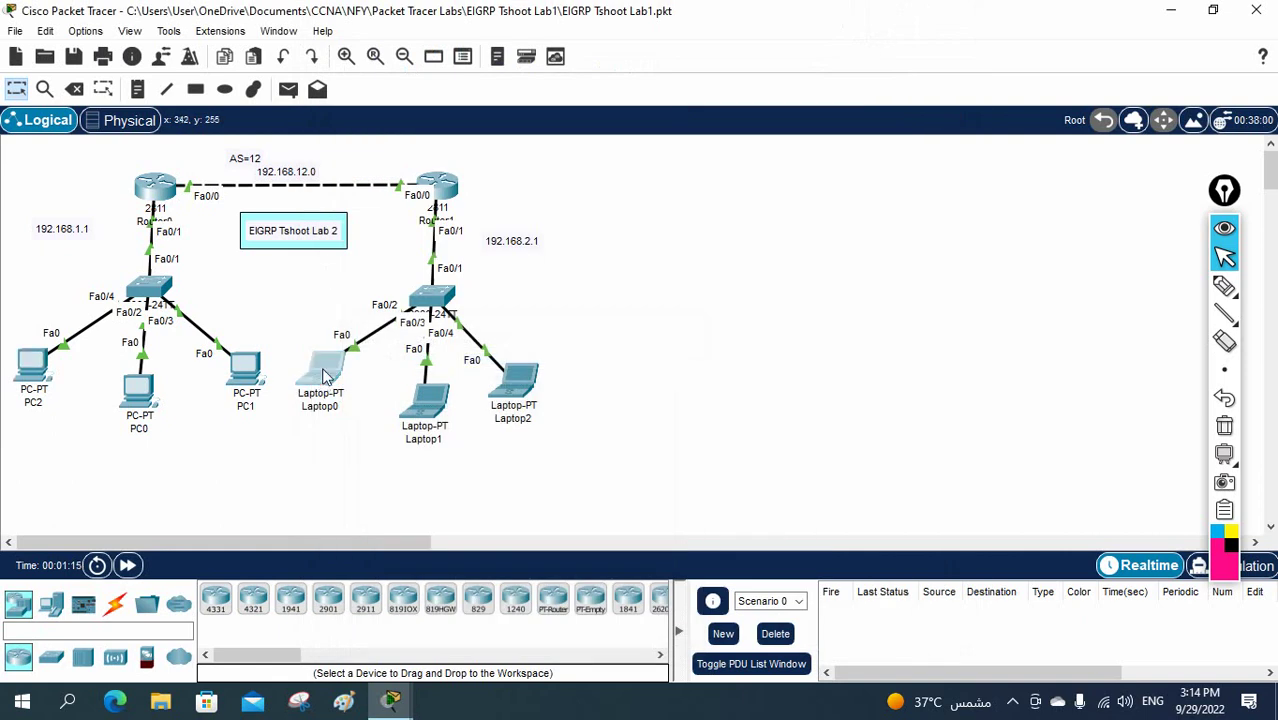
# - Inspect Laptop0's IP configuration and close its window
pyautogui.click(322, 372)
pyautogui.click(462, 60)
pyautogui.click(405, 110)
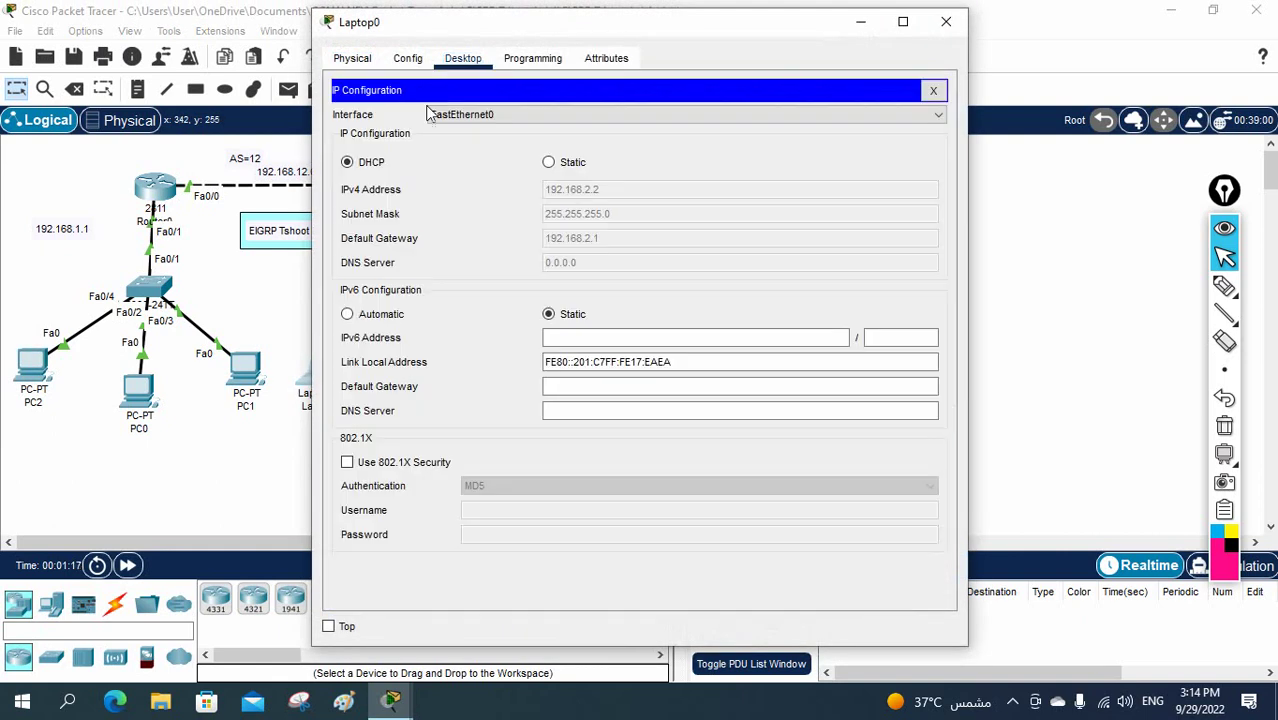
pyautogui.click(946, 22)
# - Ping 192.168.2.2 from PC2's Command Prompt
pyautogui.click(38, 366)
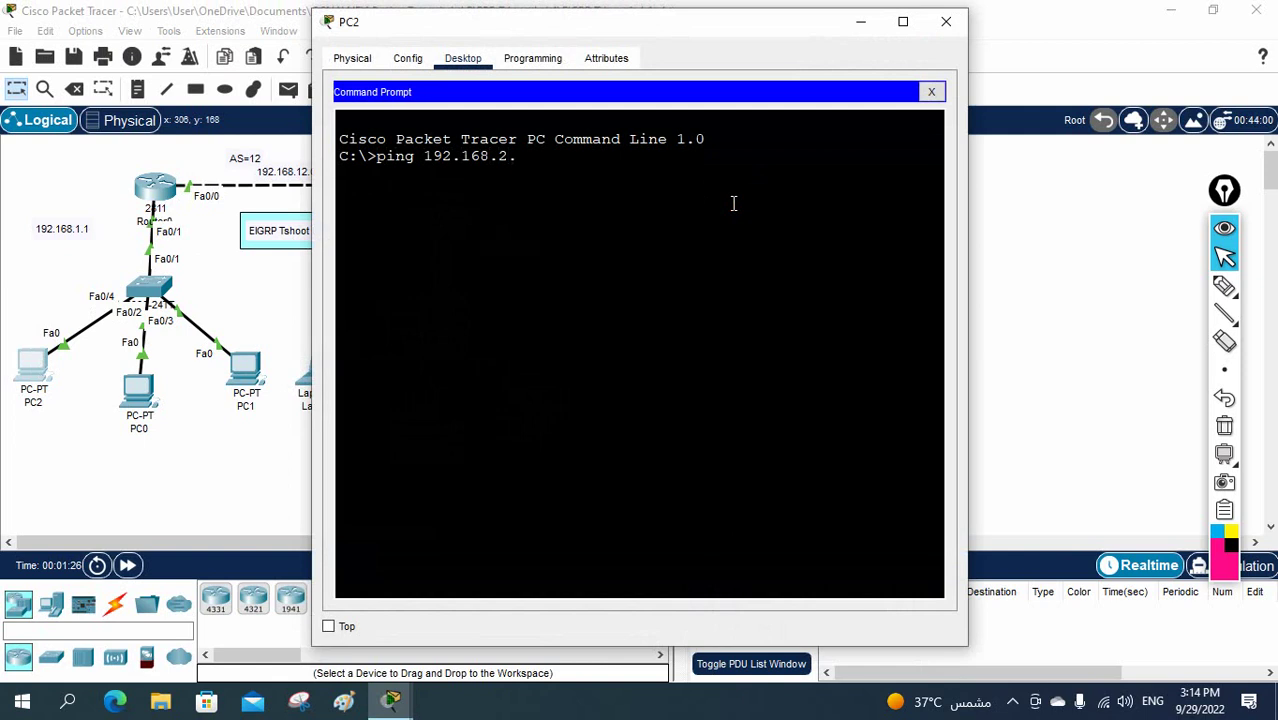
pyautogui.write('2')
pyautogui.press('Return')
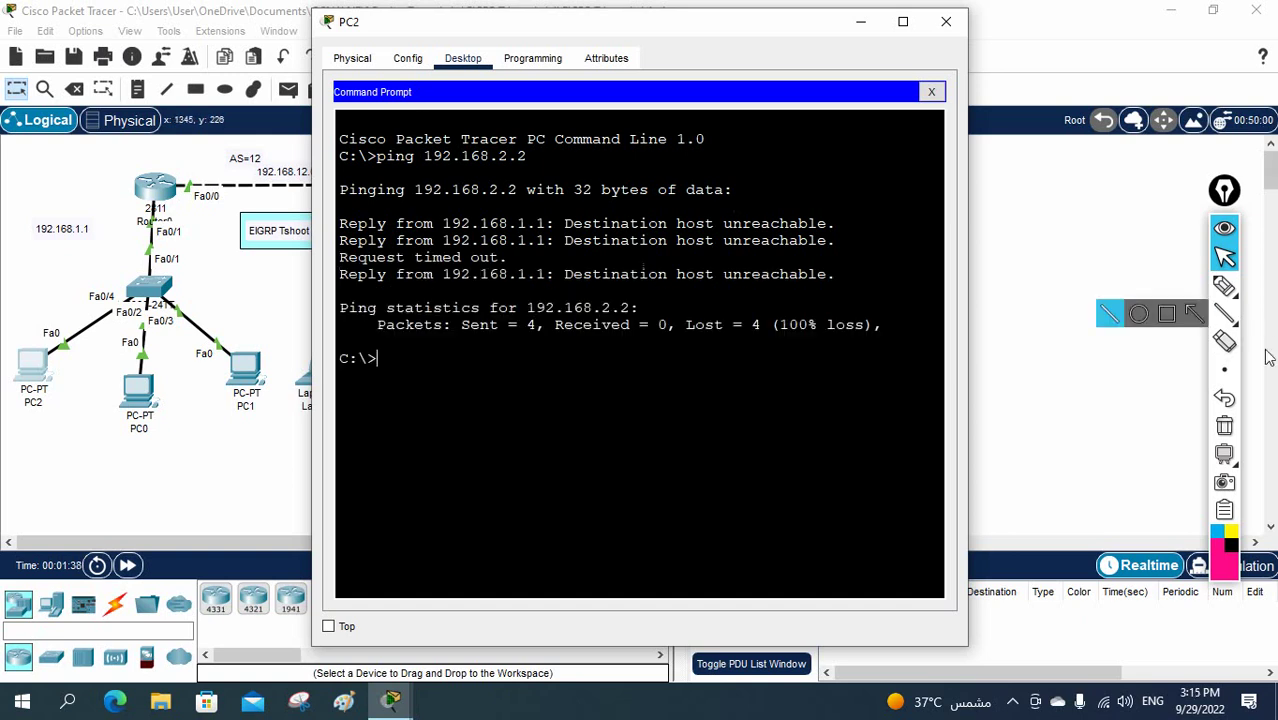
# - Mark the path from PC2 to Router0 with the pen, underline "Destination host unreachable", and minimize the PC2 window
pyautogui.click(1224, 286)
pyautogui.moveTo(20, 356)
pyautogui.mouseDown()
pyautogui.moveTo(112, 300)
pyautogui.moveTo(155, 210)
pyautogui.mouseUp()
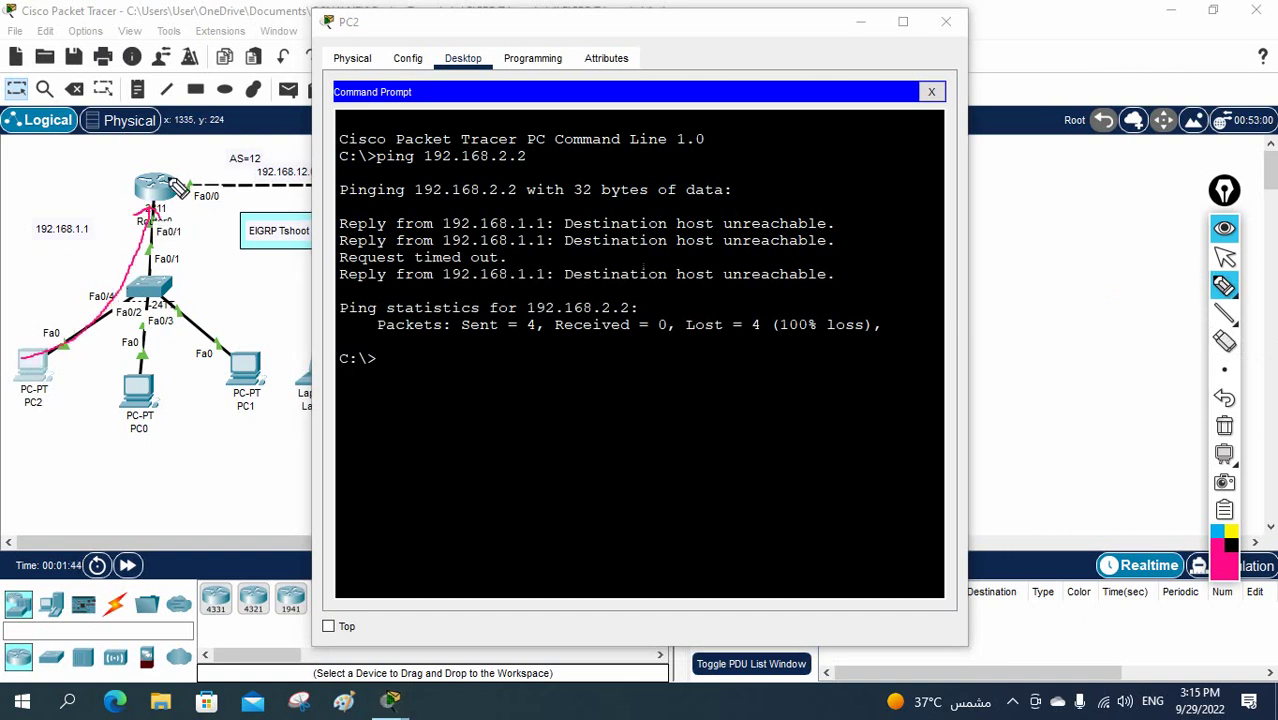
pyautogui.moveTo(168, 152); pyautogui.dragTo(181, 141)
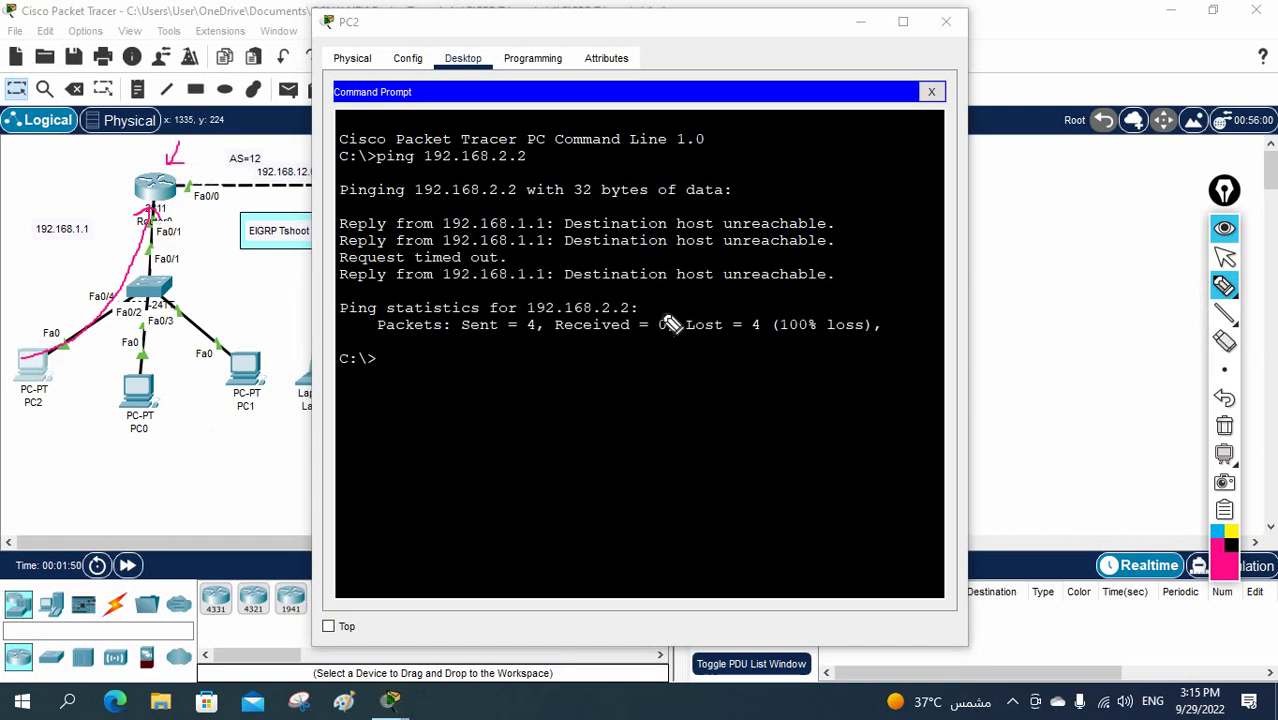
pyautogui.moveTo(562, 254)
pyautogui.mouseDown()
pyautogui.moveTo(650, 265)
pyautogui.moveTo(784, 254)
pyautogui.mouseUp()
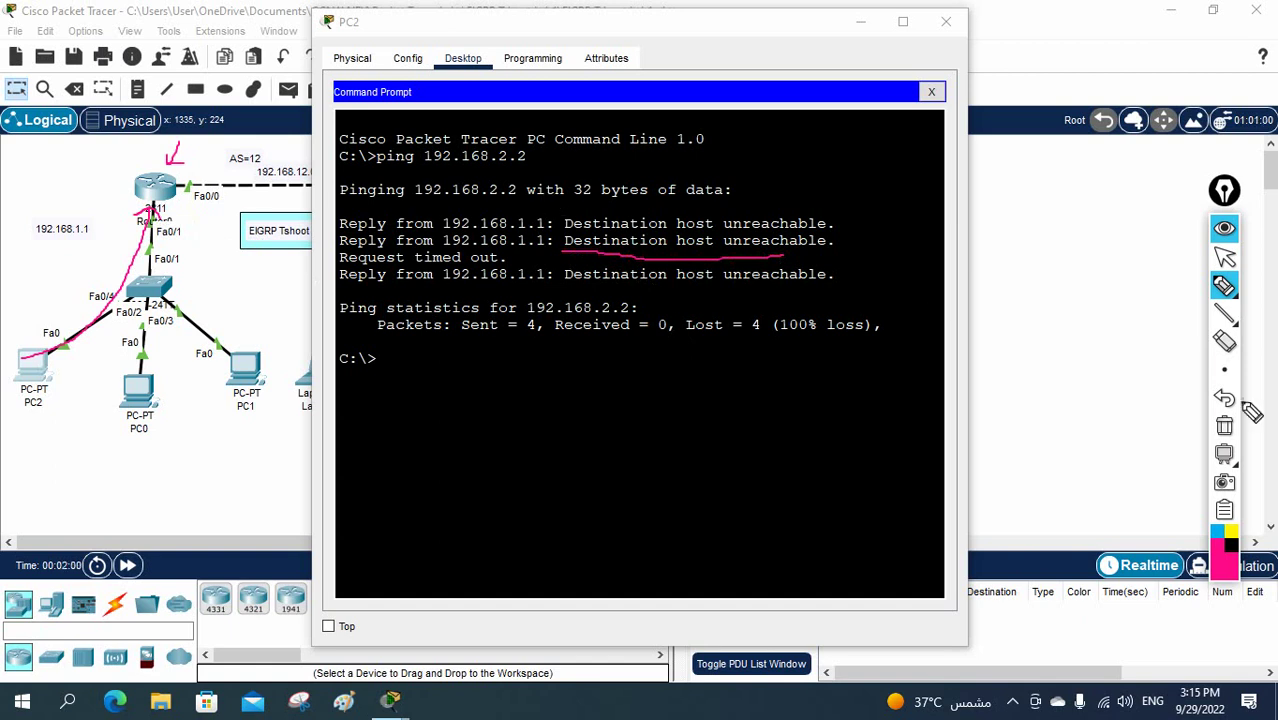
pyautogui.click(1224, 257)
pyautogui.click(858, 23)
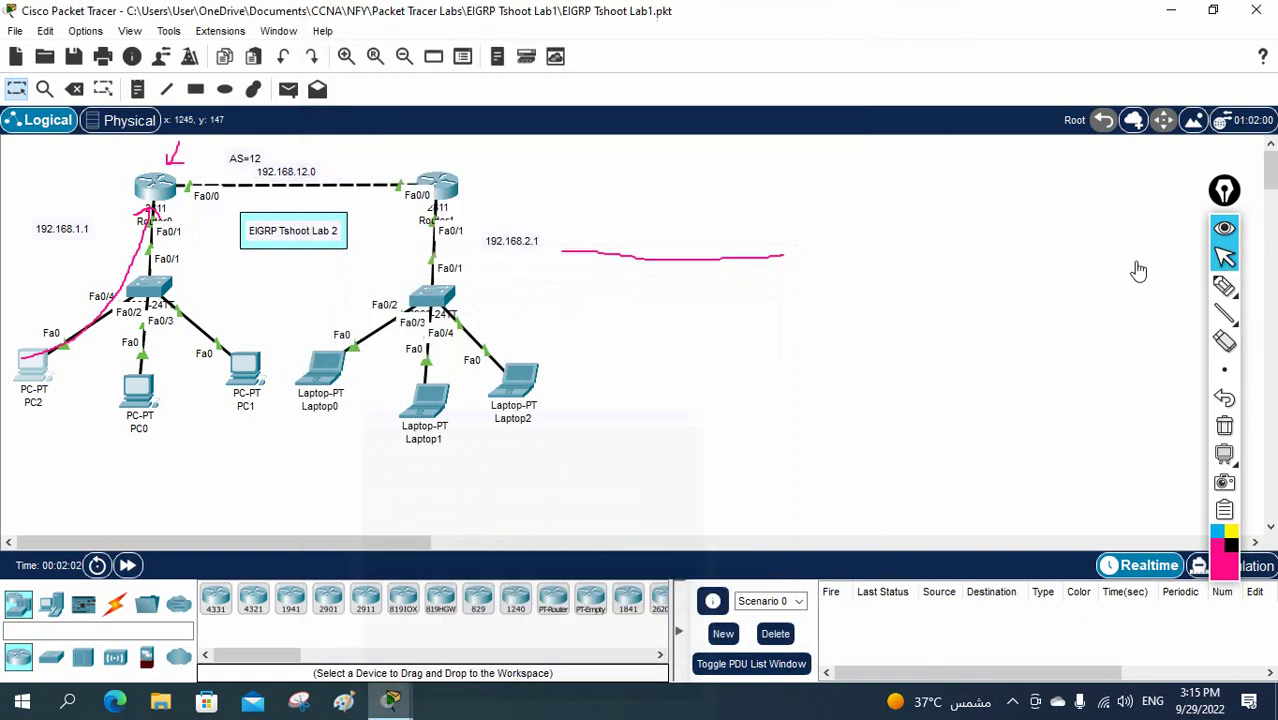
# - Add a pen mark beside PC2, clear all annotations, and return to the normal pointer
pyautogui.click(1224, 286)
pyautogui.moveTo(1221, 372)
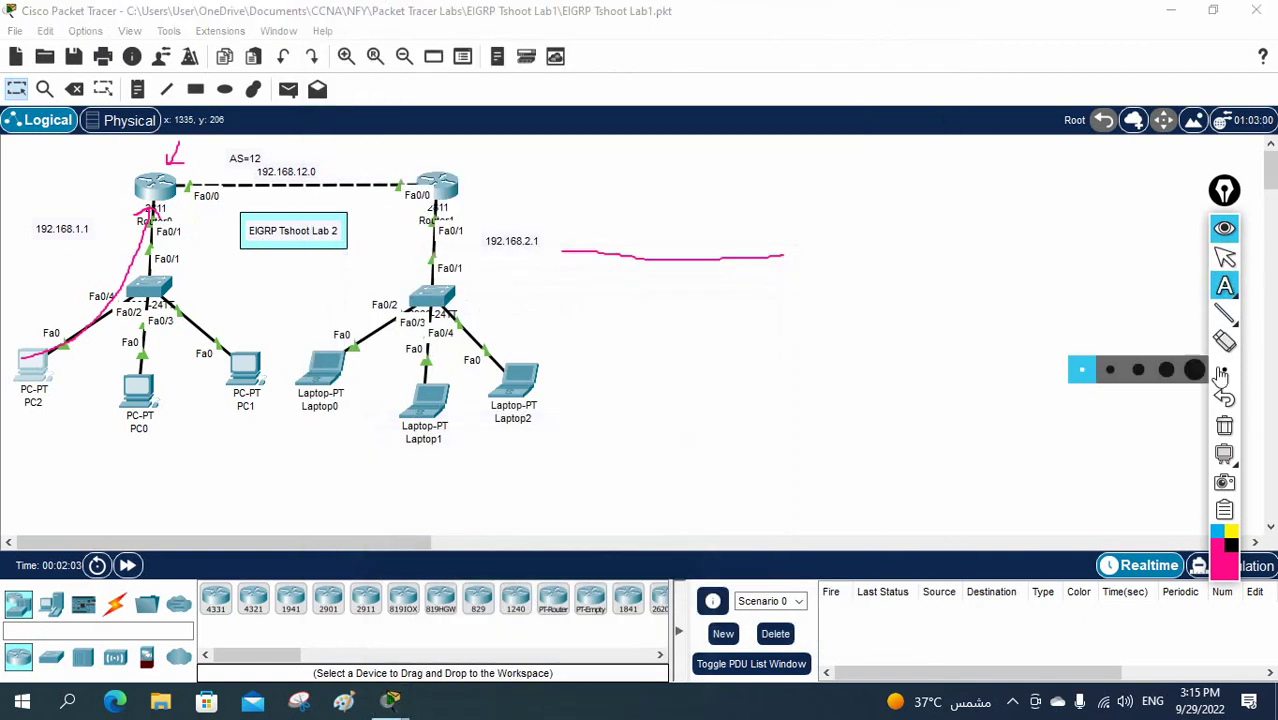
pyautogui.click(1224, 286)
pyautogui.click(1140, 286)
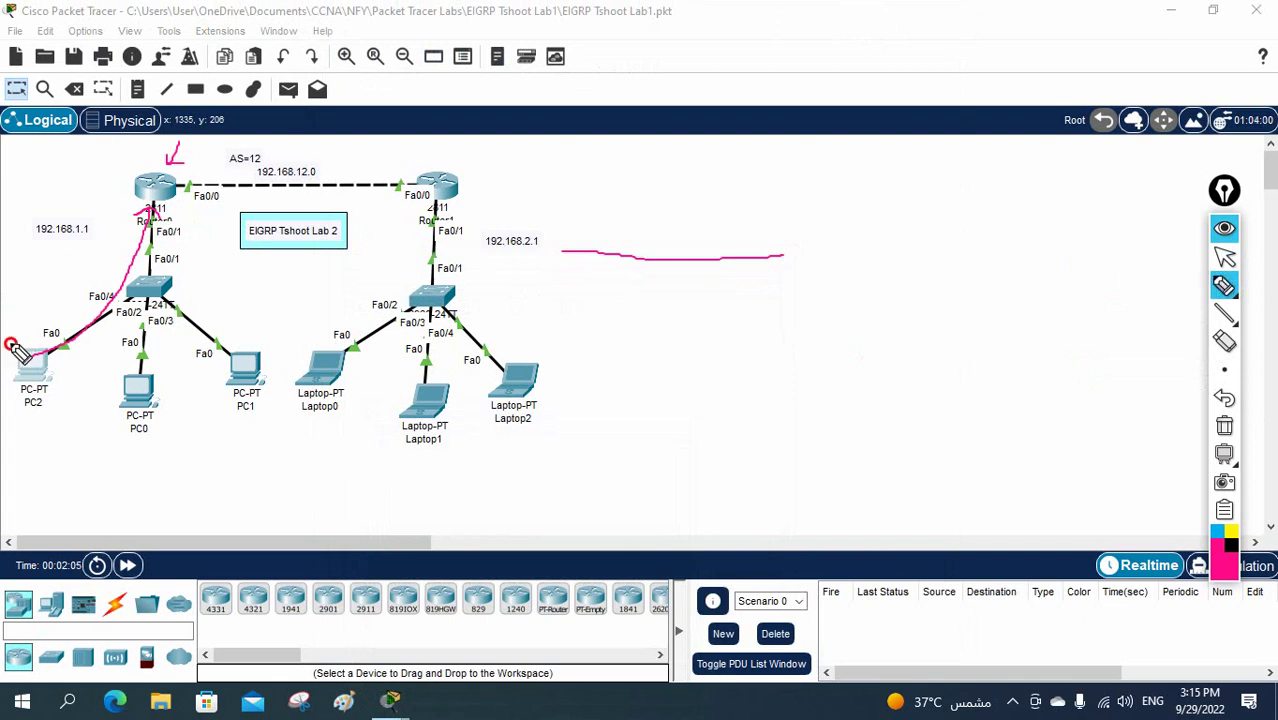
pyautogui.moveTo(10, 345)
pyautogui.mouseDown()
pyautogui.moveTo(150, 238)
pyautogui.moveTo(330, 182)
pyautogui.moveTo(427, 182)
pyautogui.moveTo(434, 225)
pyautogui.moveTo(318, 378)
pyautogui.moveTo(400, 305)
pyautogui.moveTo(323, 166)
pyautogui.moveTo(15, 346)
pyautogui.mouseUp()
pyautogui.click(1224, 428)
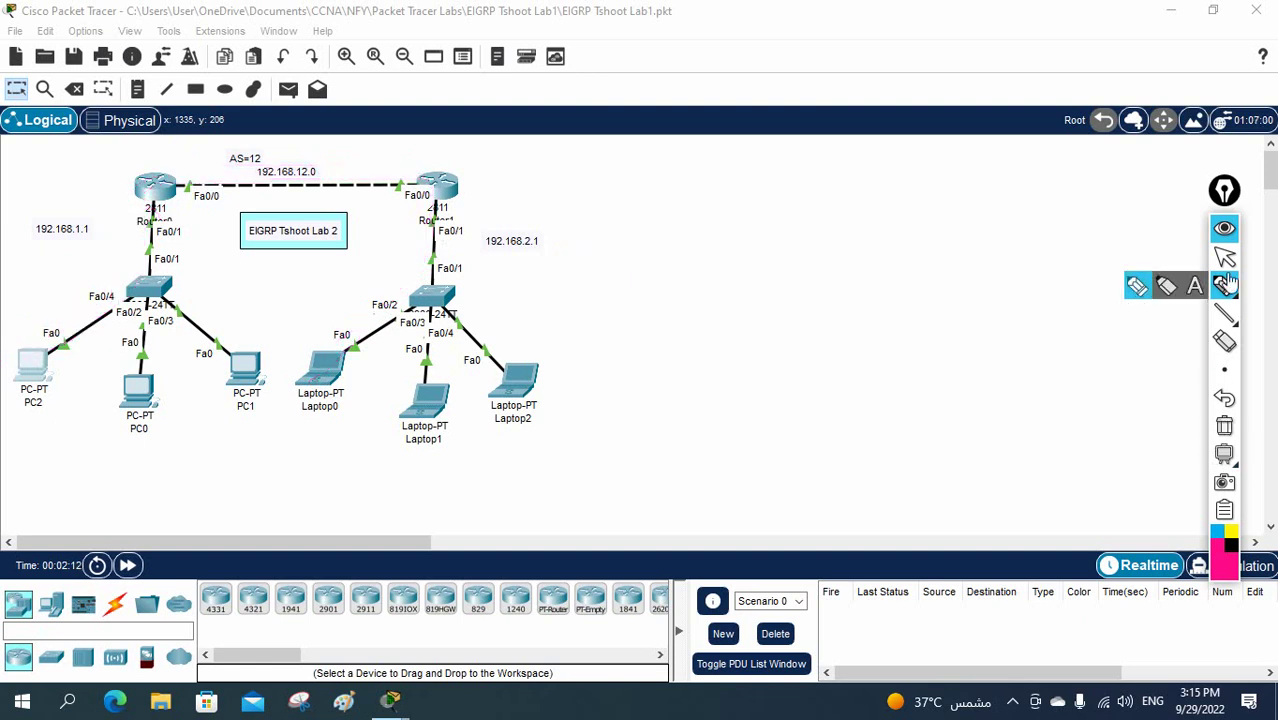
pyautogui.click(1224, 257)
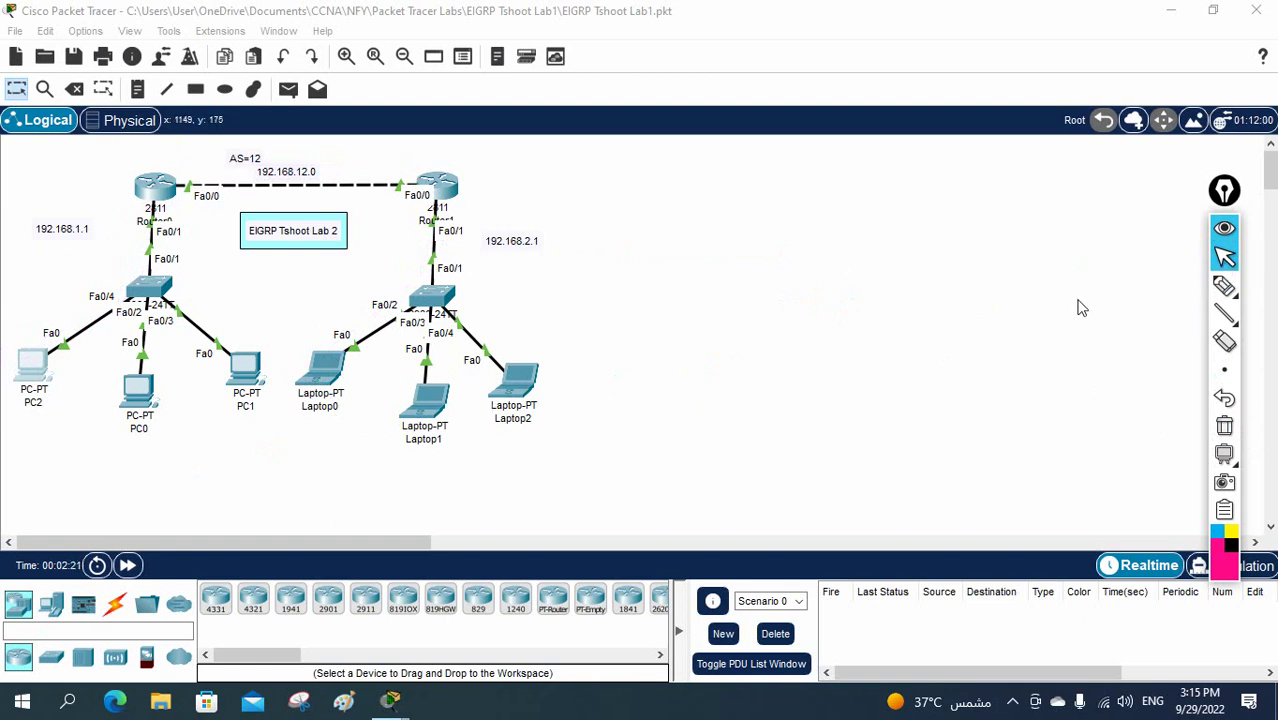
# - Open Router0's command-line interface, widen its window and move it clear of the PC side of the topology
pyautogui.click(150, 192)
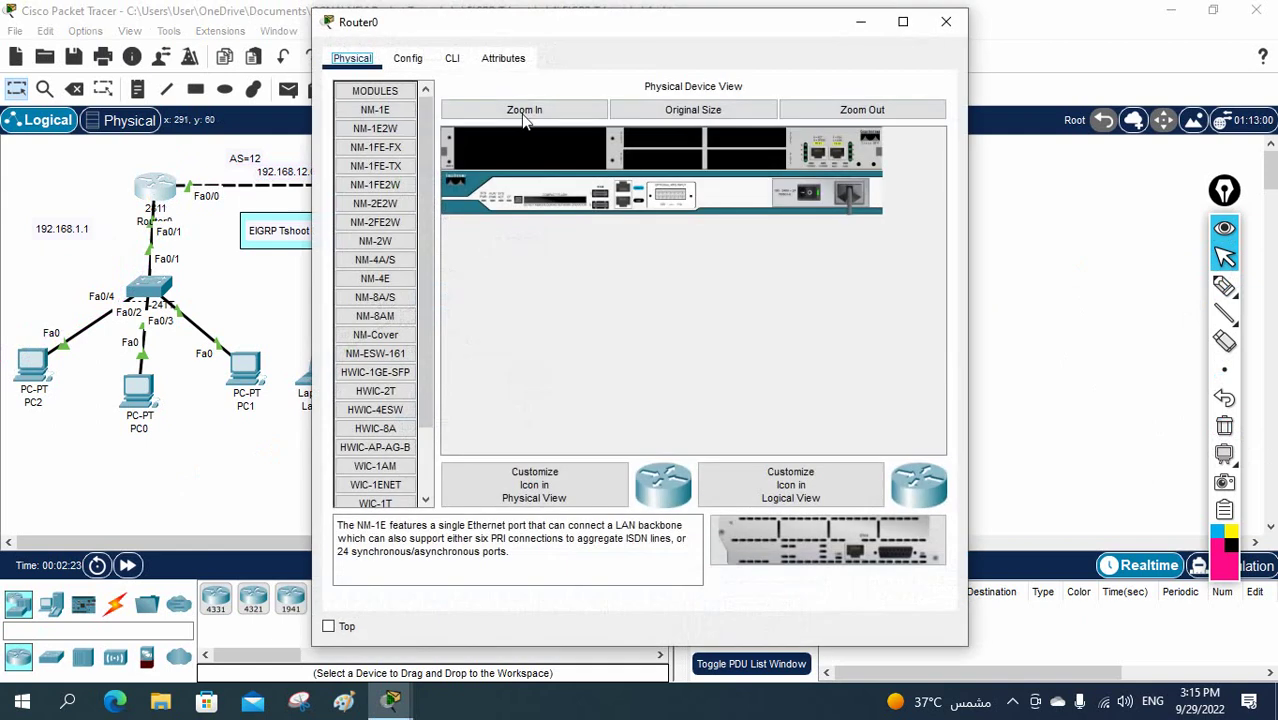
pyautogui.click(453, 58)
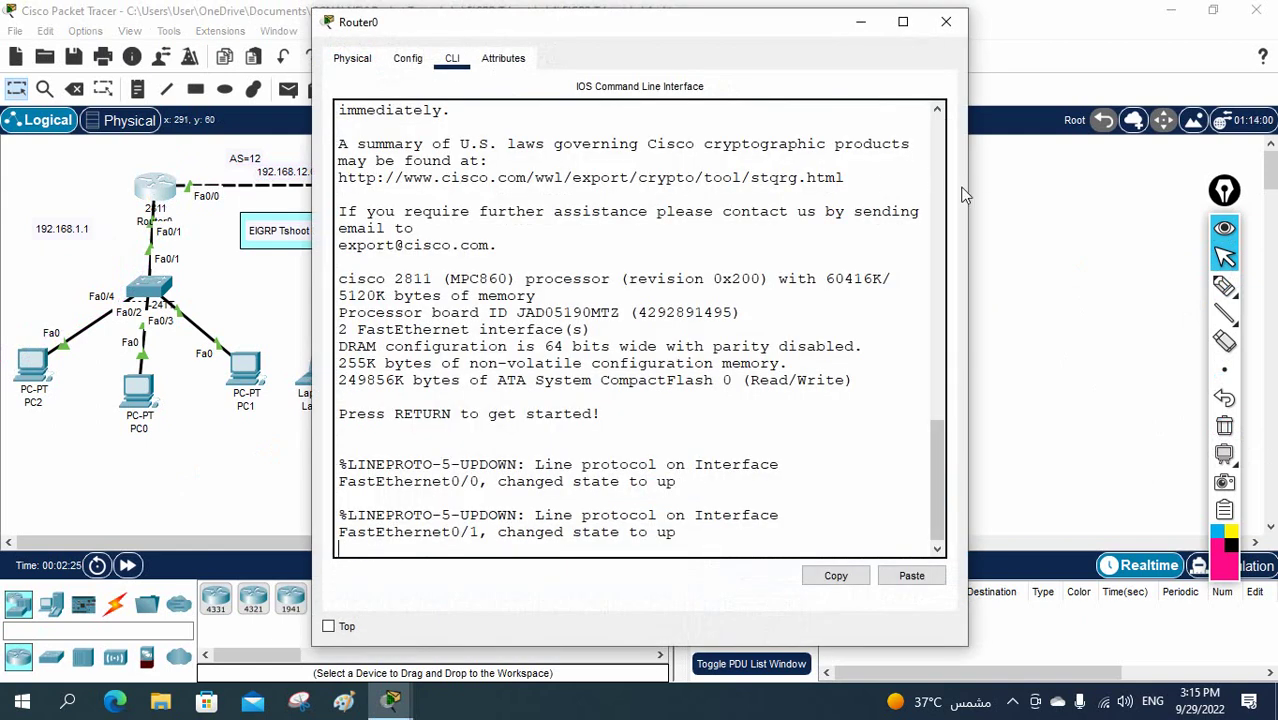
pyautogui.moveTo(973, 186); pyautogui.dragTo(1032, 196)
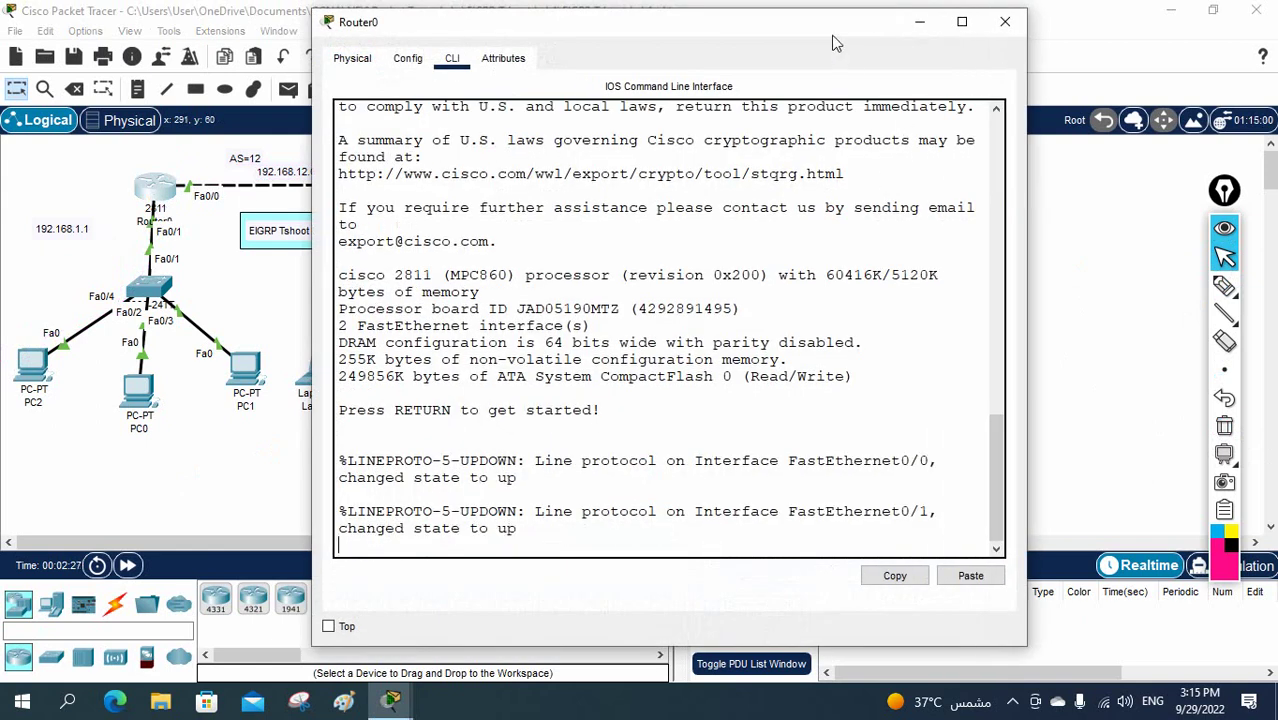
pyautogui.moveTo(834, 27); pyautogui.dragTo(978, 52)
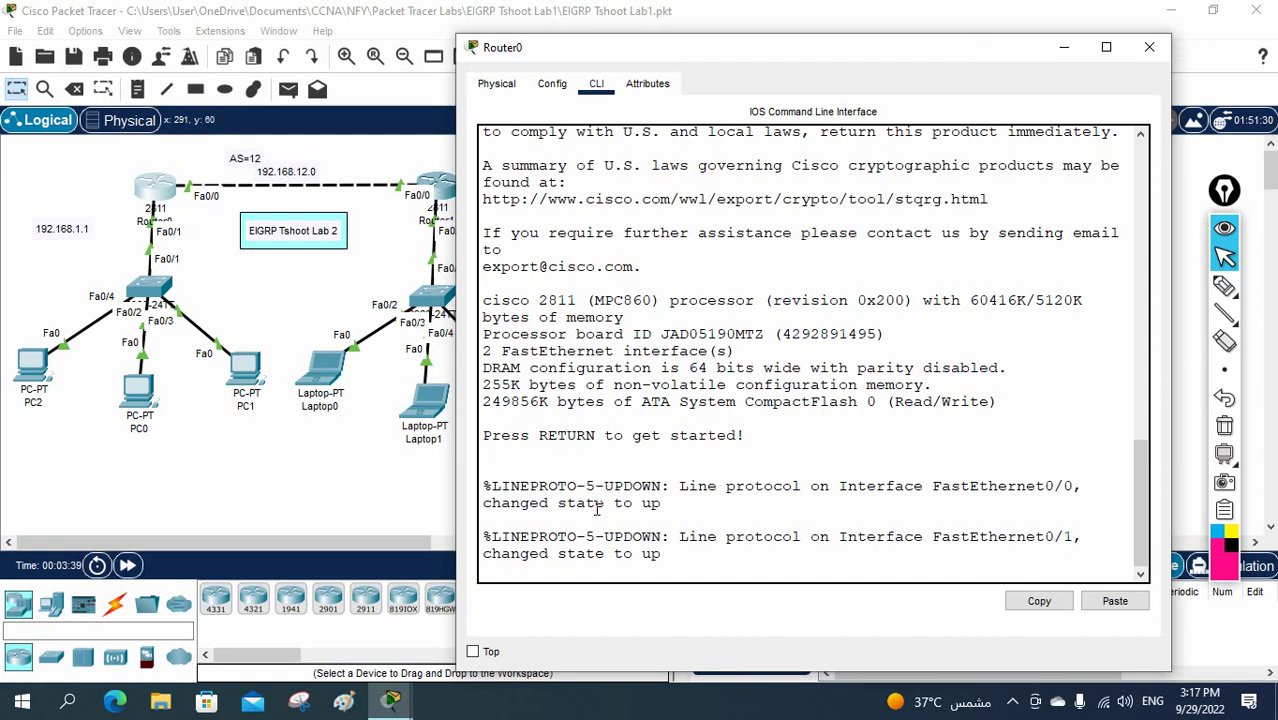
# - Start the console session on Router0 and enter privileged mode with en
pyautogui.press('Return')
pyautogui.press('Return')
pyautogui.press('Return')
pyautogui.press('Return')
pyautogui.press('Return')
pyautogui.press('Return')
pyautogui.press('Return')
pyautogui.press('Return')
pyautogui.press('Return')
pyautogui.press('Return')
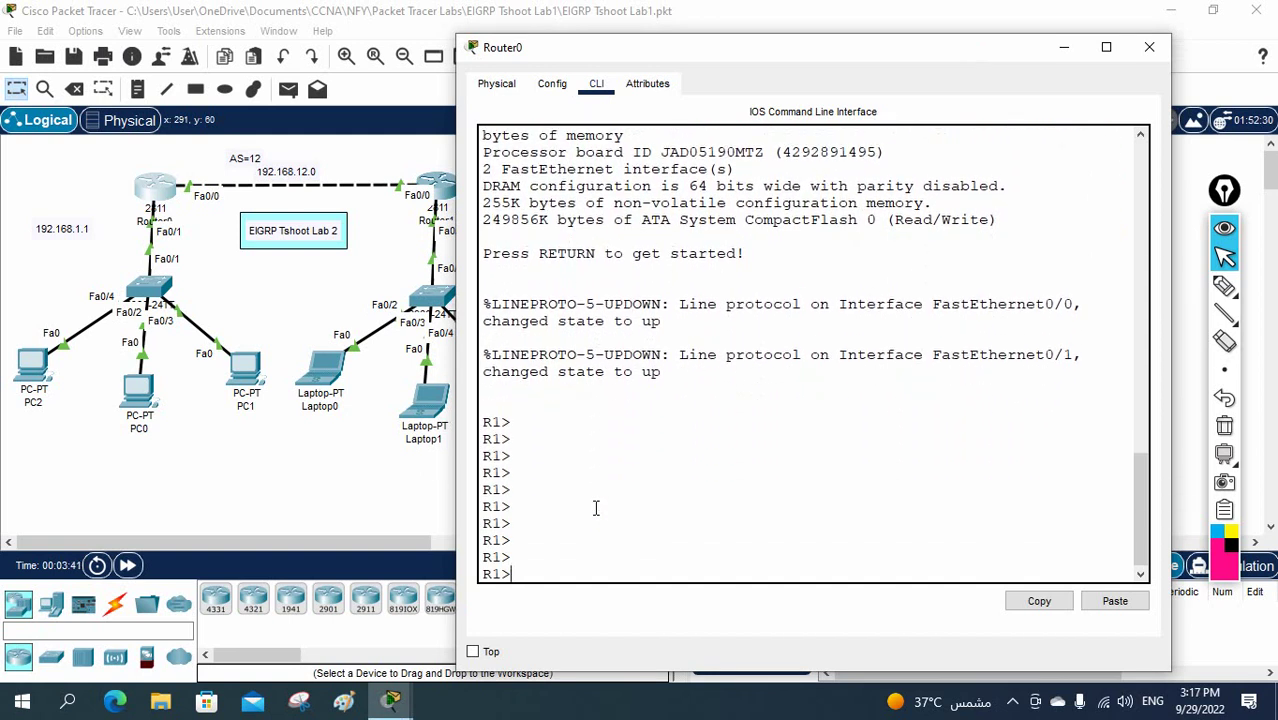
pyautogui.write('en')
pyautogui.press('Return')
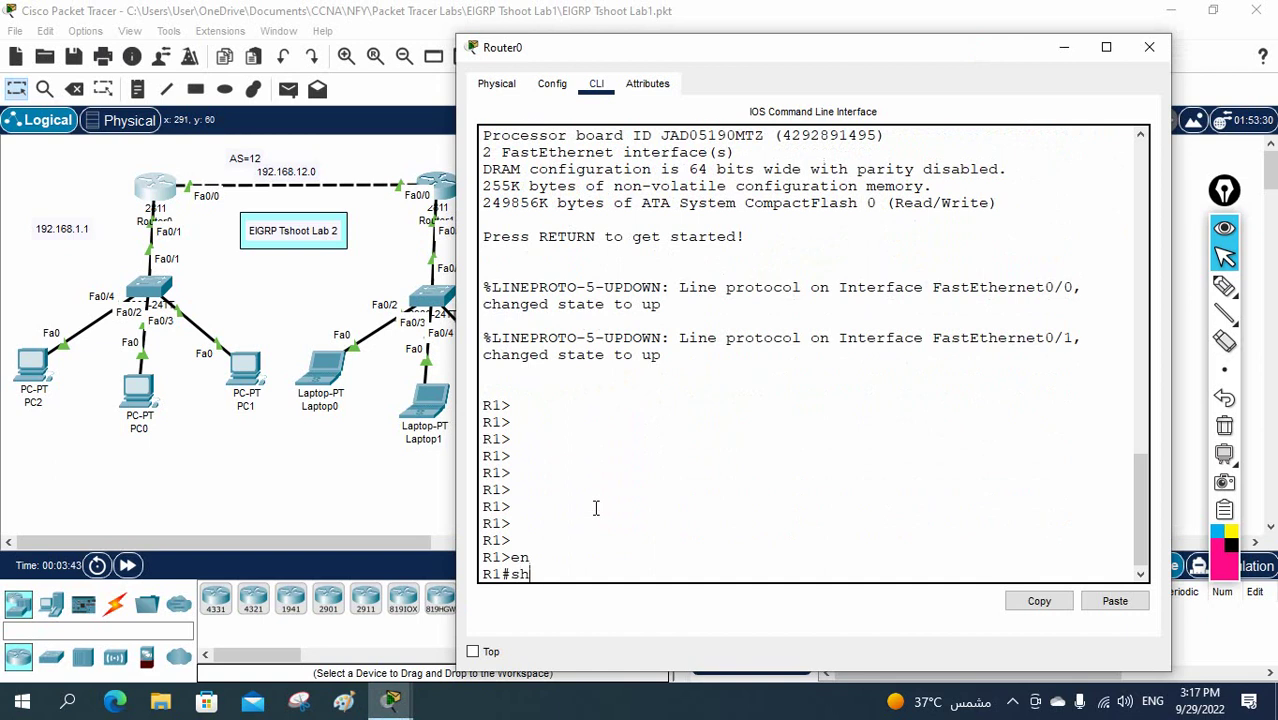
# - Display Router0's routing table with sh ip route, and widen and reposition the window to read it
pyautogui.write('sh ip rou')
pyautogui.press('Tab')
pyautogui.press('Return')
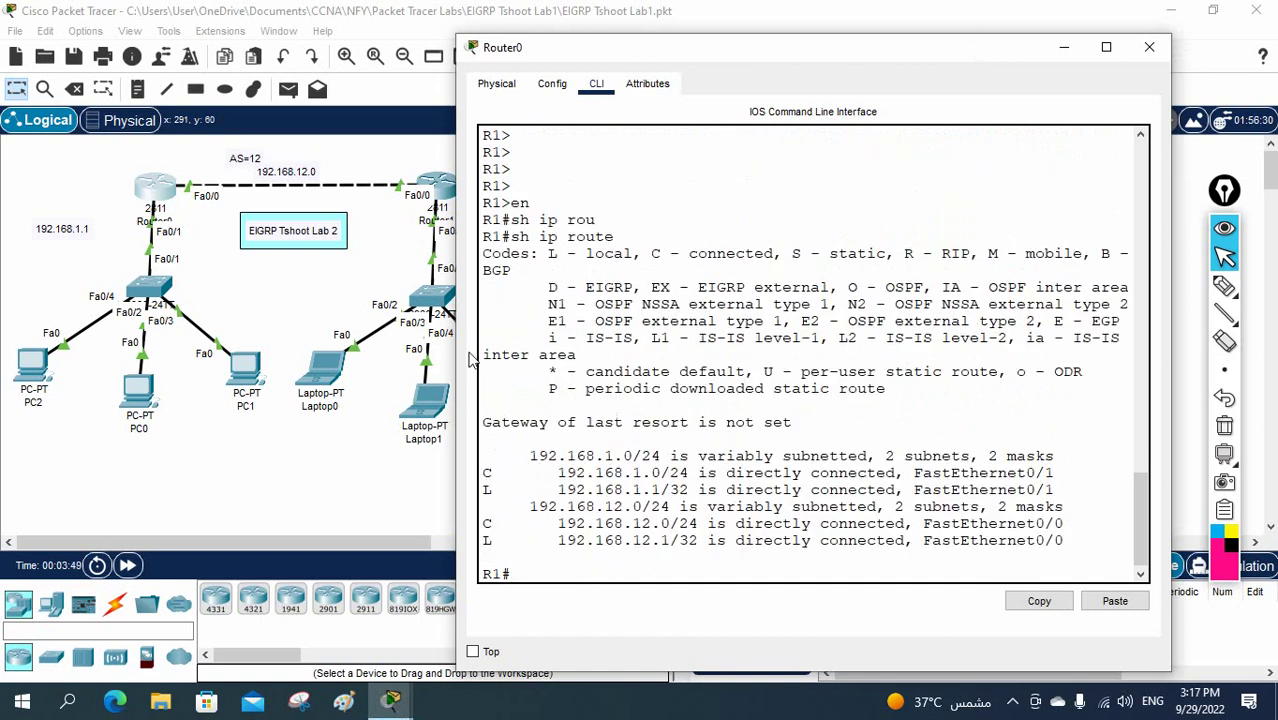
pyautogui.moveTo(446, 329); pyautogui.dragTo(332, 329)
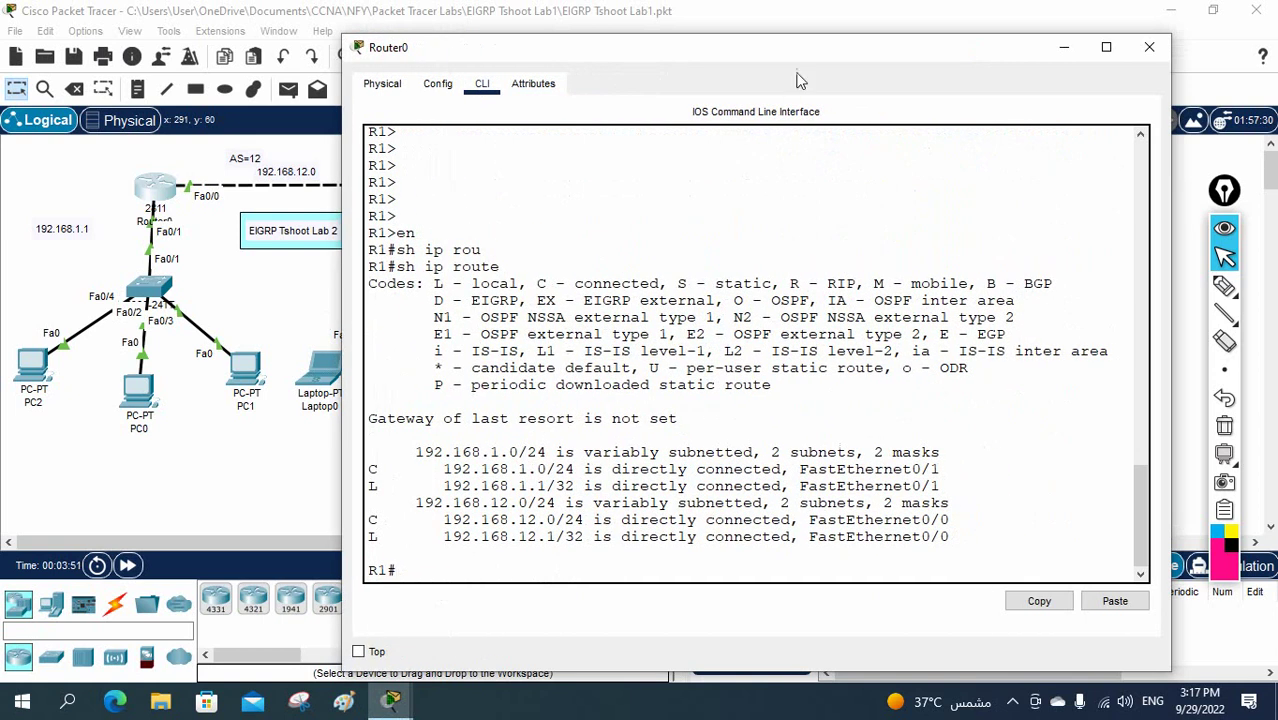
pyautogui.moveTo(796, 52); pyautogui.dragTo(877, 59)
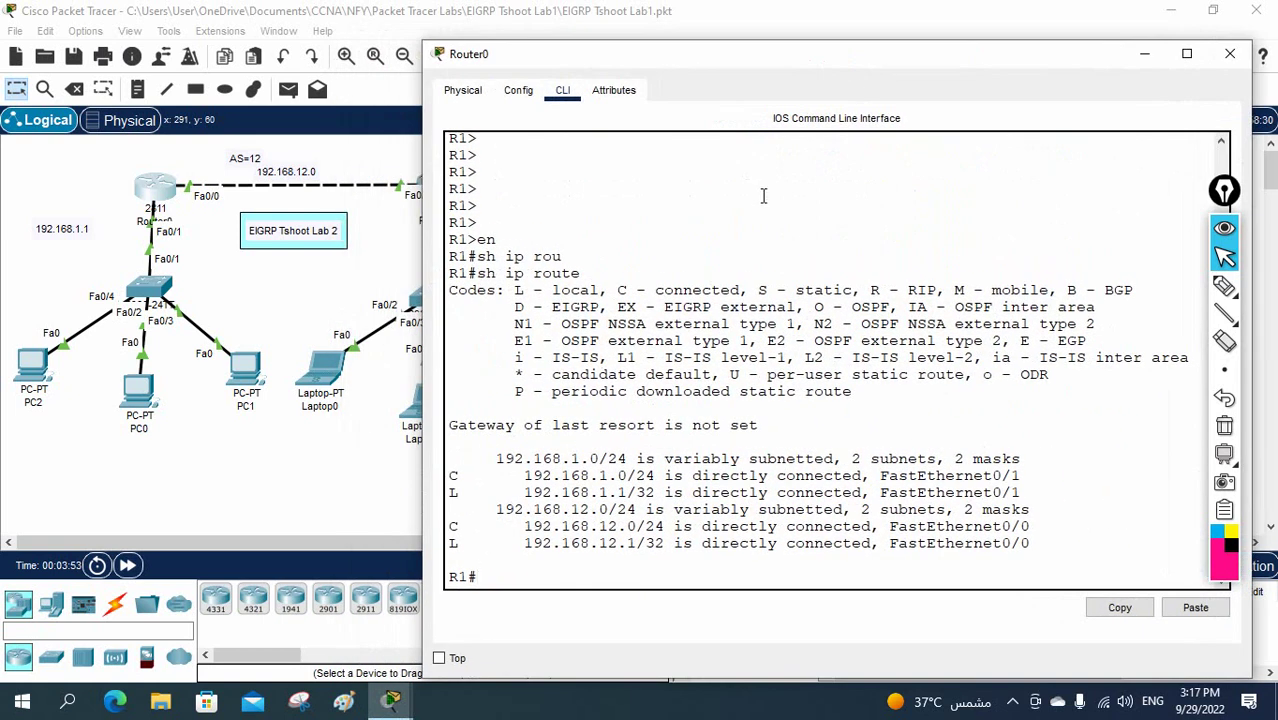
# - Mark the sh ip route command and the connected-route codes with the pen, and clear the annotations
pyautogui.click(1224, 287)
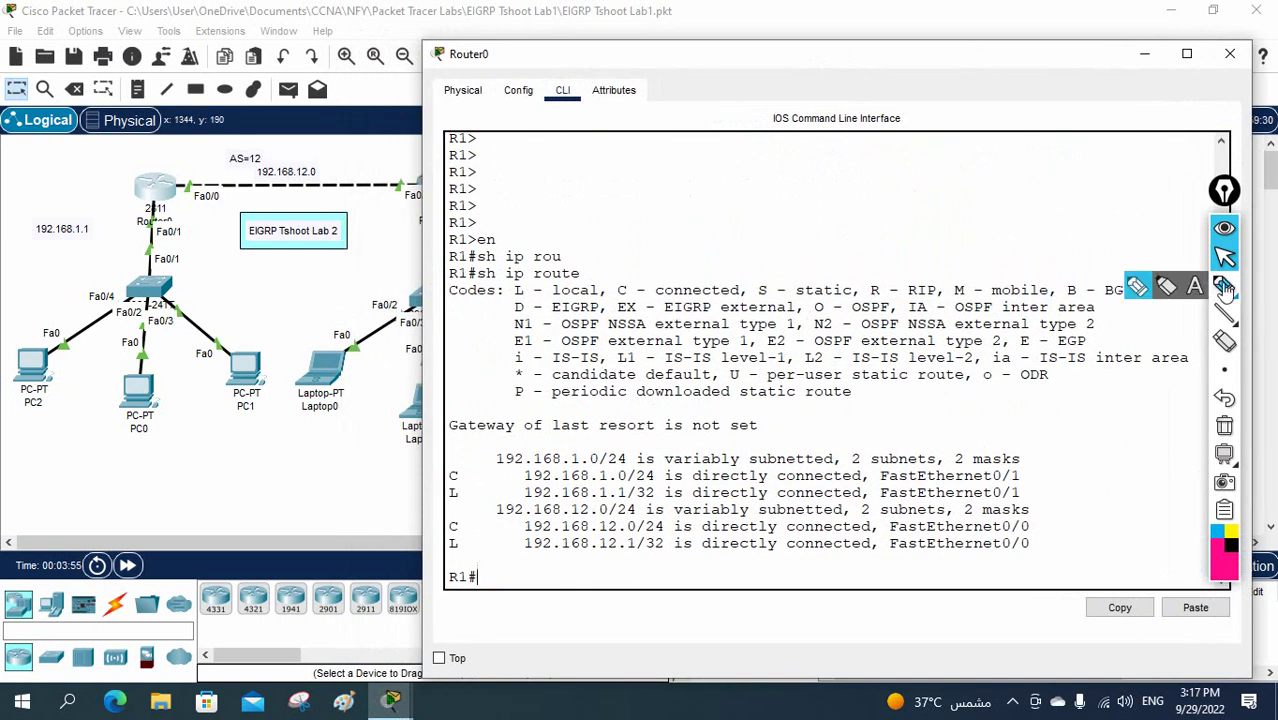
pyautogui.moveTo(584, 277); pyautogui.dragTo(611, 265)
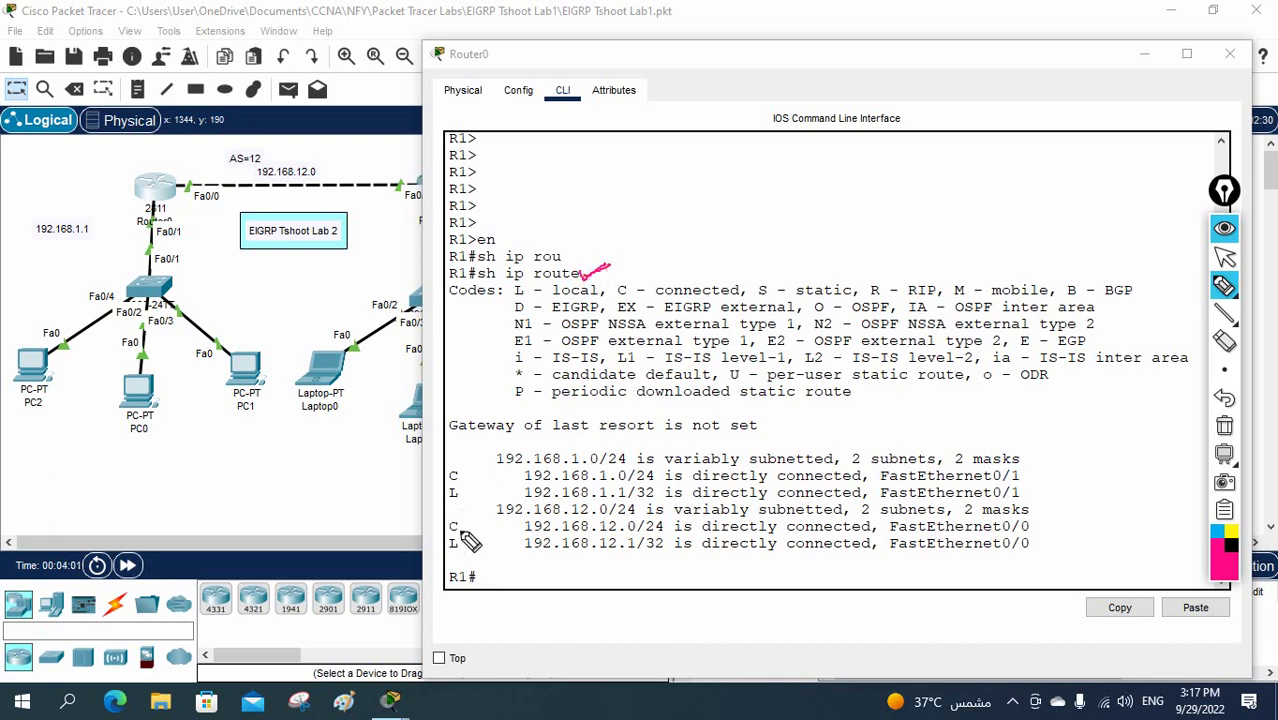
pyautogui.moveTo(456, 522)
pyautogui.mouseDown()
pyautogui.moveTo(470, 517)
pyautogui.moveTo(477, 475)
pyautogui.mouseUp()
pyautogui.click(1224, 425)
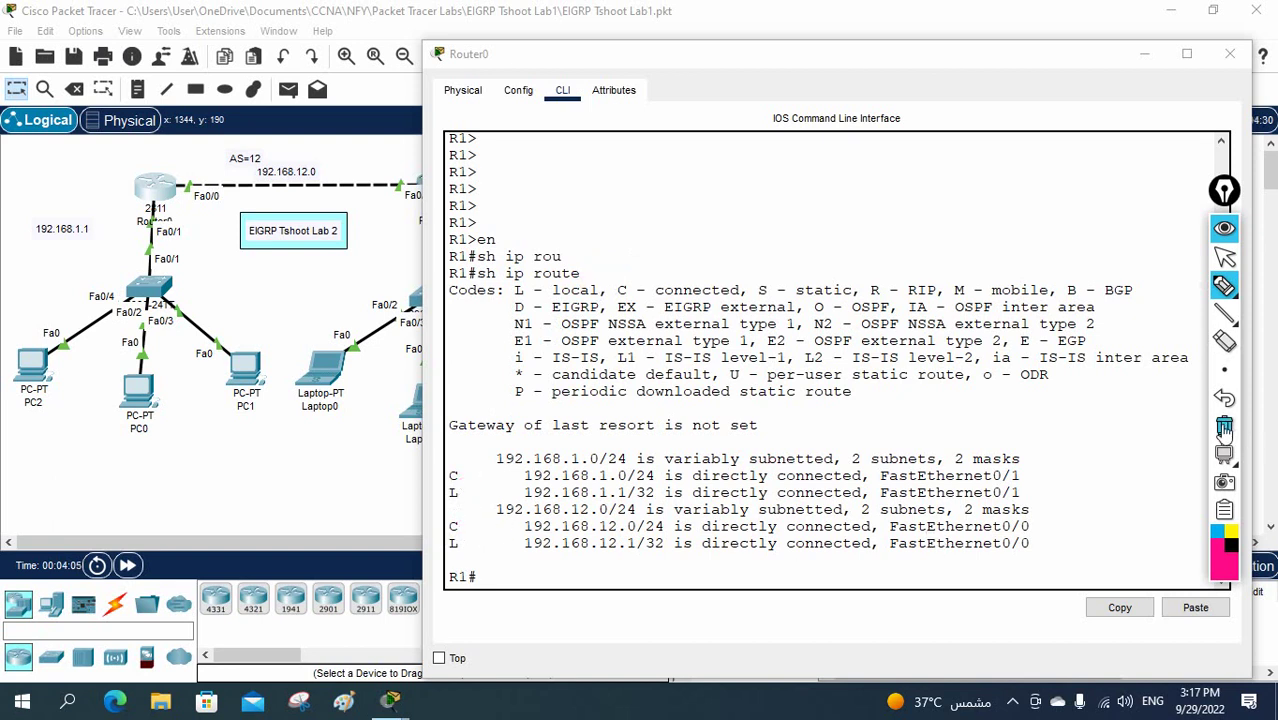
pyautogui.click(1225, 257)
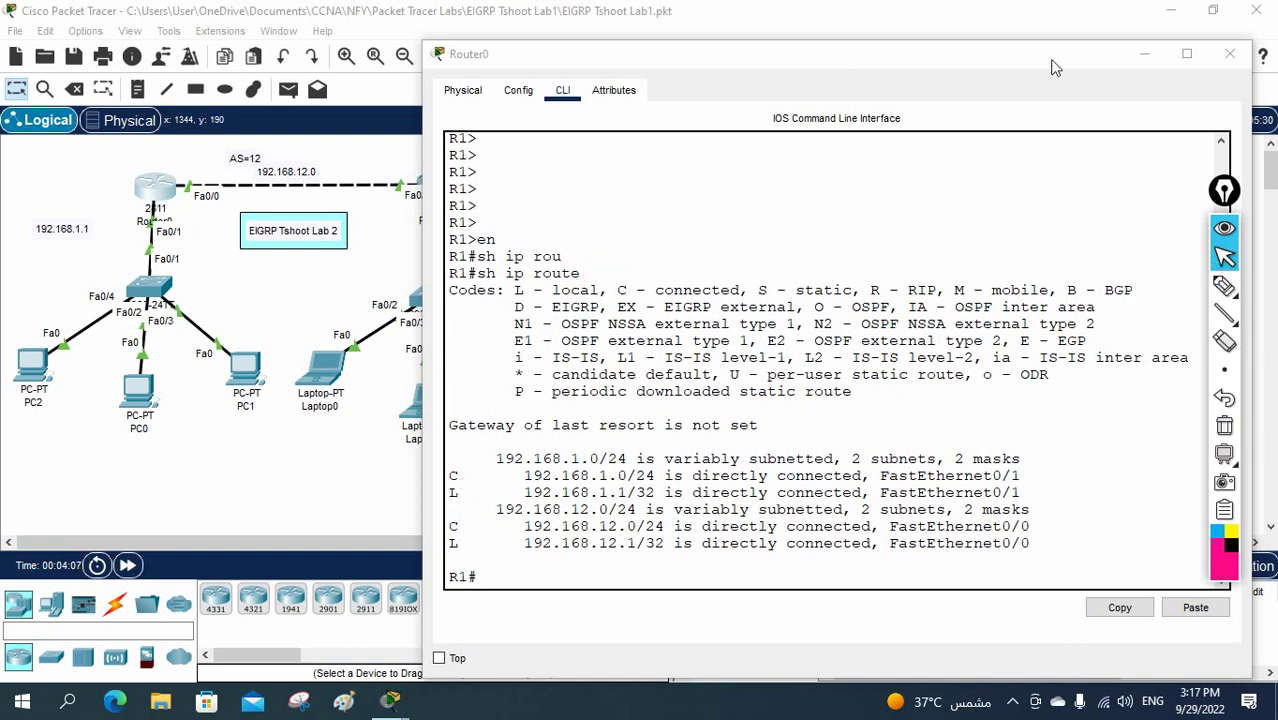
# - Move Router0's window off the branch network, mark 192.168.2.1, Router0 and the D - EIGRP code with the pen, and clear the annotations
pyautogui.moveTo(1055, 67)
pyautogui.mouseDown()
pyautogui.moveTo(1050, 86)
pyautogui.moveTo(1173, 131)
pyautogui.mouseUp()
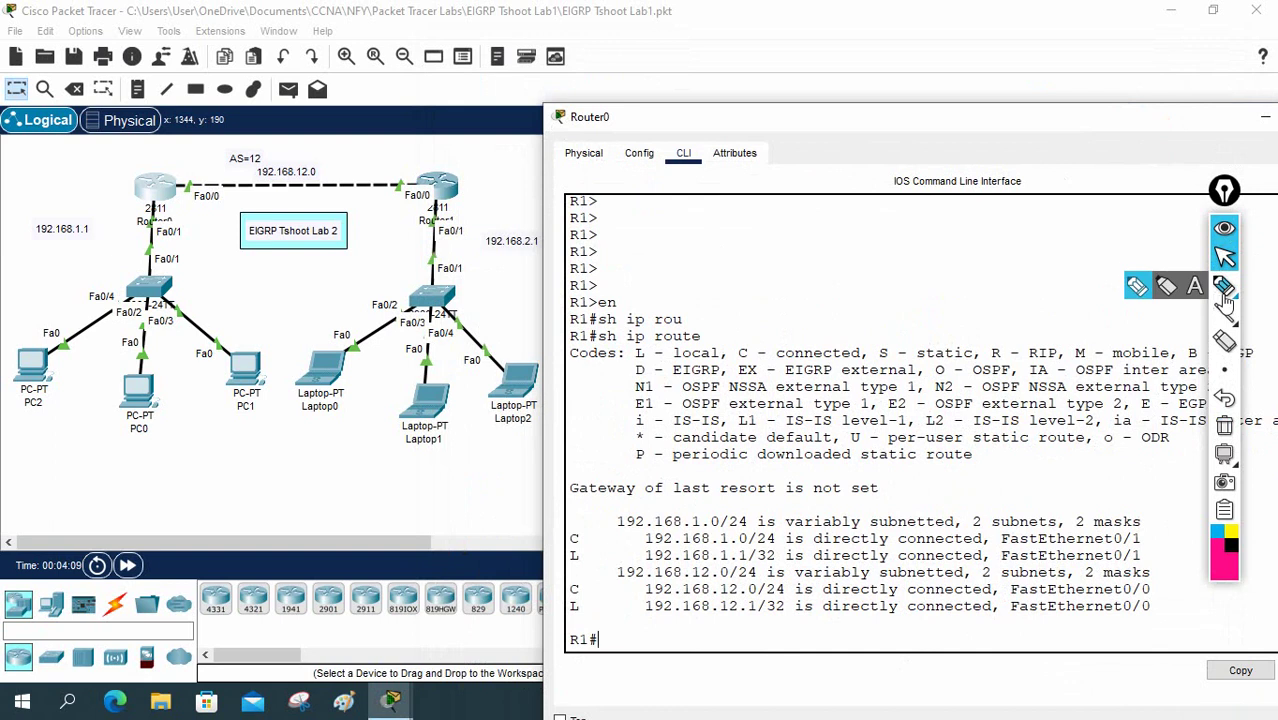
pyautogui.click(1224, 287)
pyautogui.moveTo(548, 250)
pyautogui.mouseDown()
pyautogui.moveTo(518, 222)
pyautogui.moveTo(484, 222)
pyautogui.moveTo(485, 266)
pyautogui.moveTo(516, 271)
pyautogui.moveTo(553, 249)
pyautogui.moveTo(512, 216)
pyautogui.mouseUp()
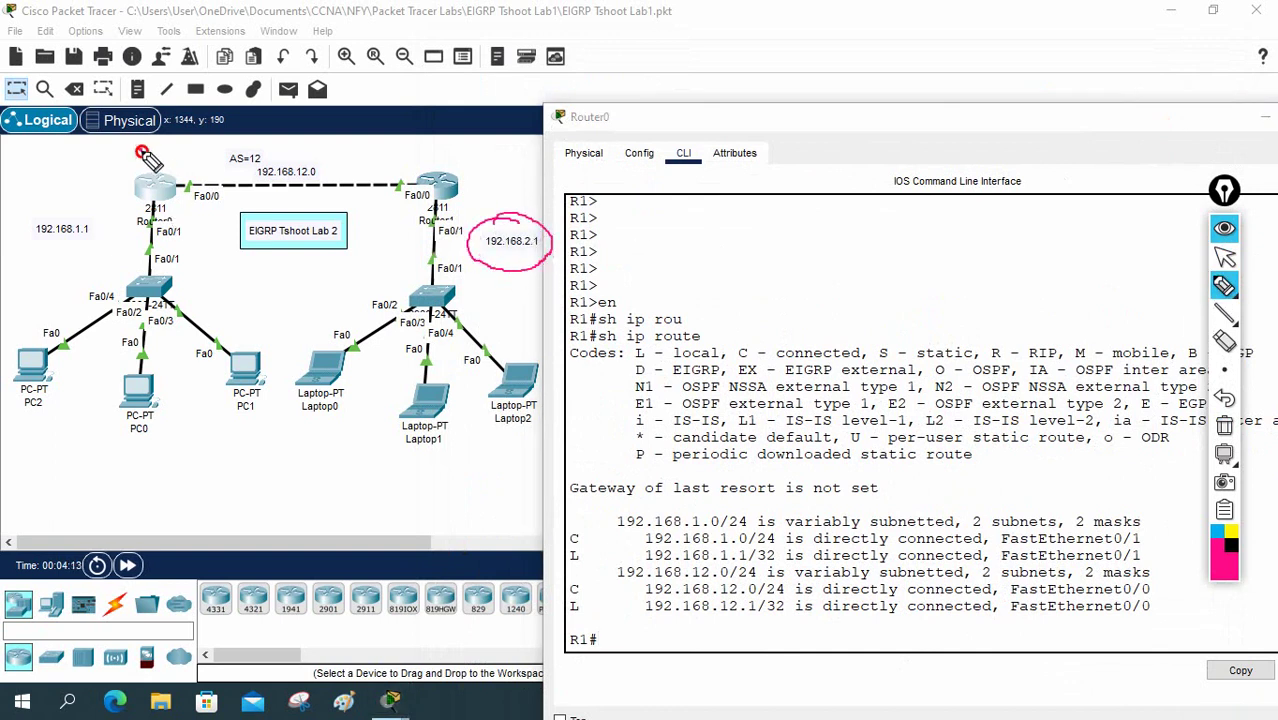
pyautogui.moveTo(143, 153); pyautogui.dragTo(153, 170)
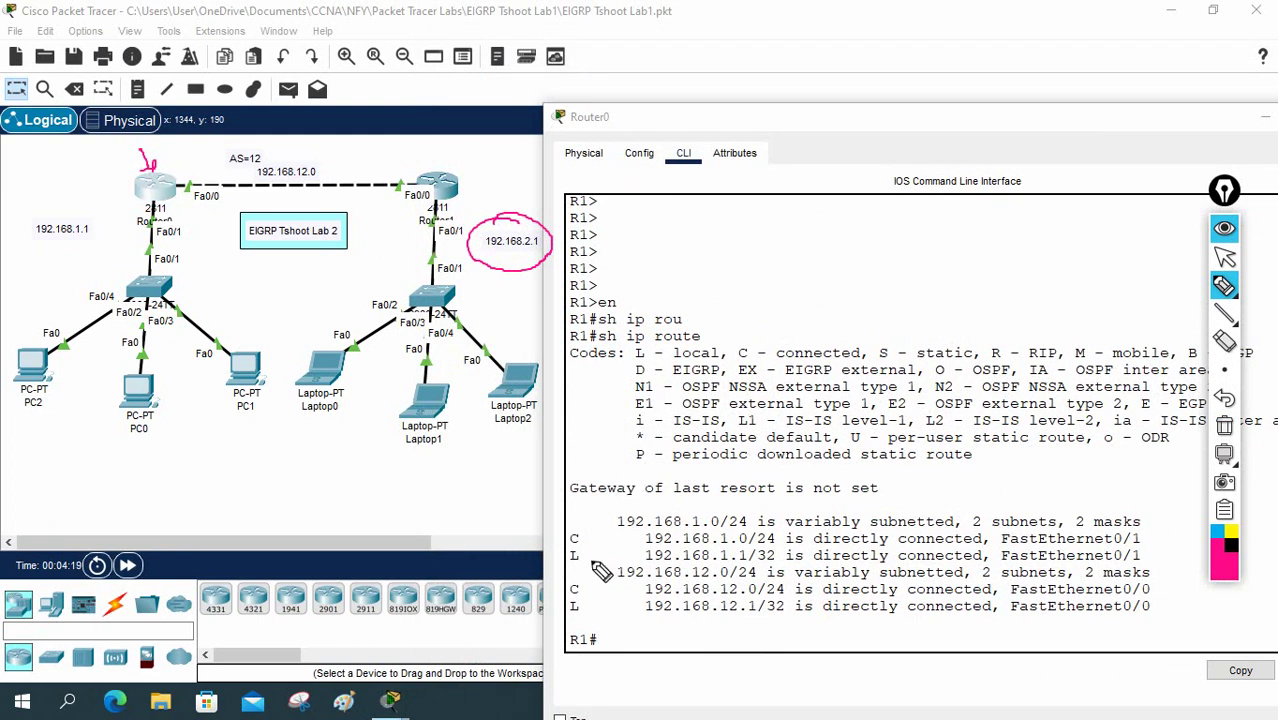
pyautogui.moveTo(574, 568)
pyautogui.mouseDown()
pyautogui.moveTo(595, 580)
pyautogui.moveTo(606, 562)
pyautogui.moveTo(582, 574)
pyautogui.mouseUp()
pyautogui.moveTo(638, 379); pyautogui.dragTo(720, 379)
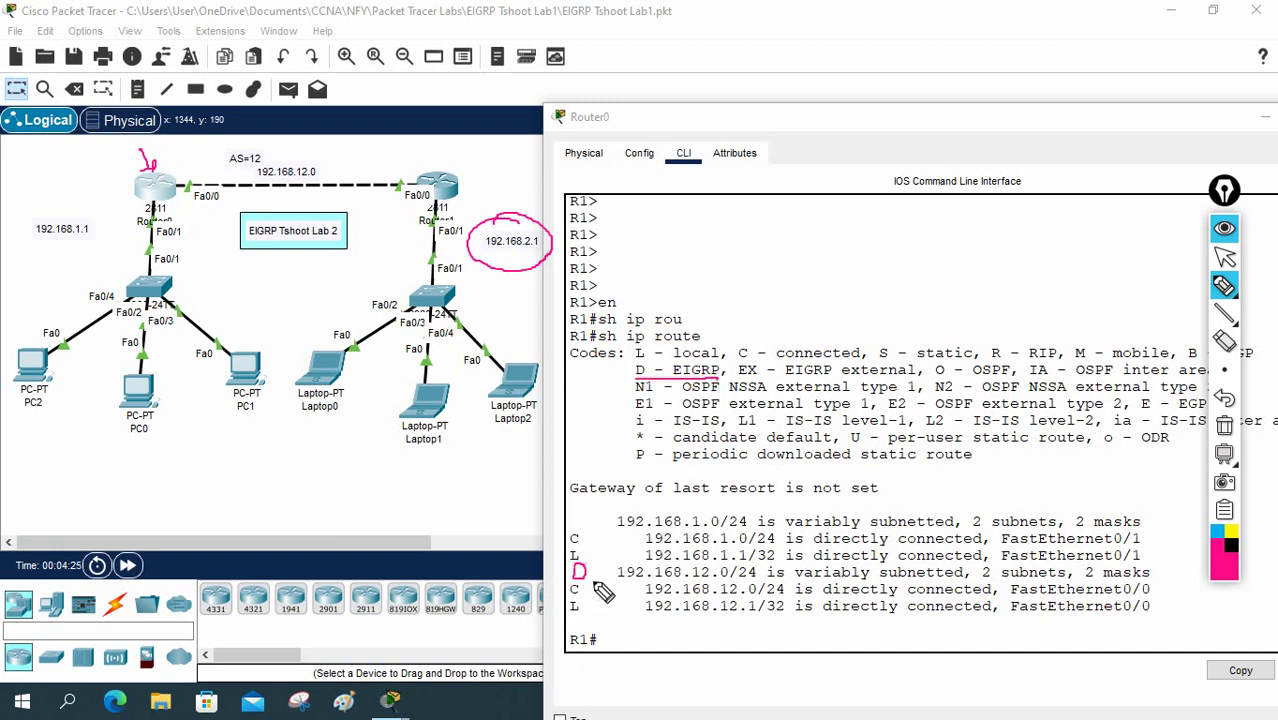
pyautogui.click(1224, 425)
pyautogui.moveTo(1238, 308)
pyautogui.click(1224, 257)
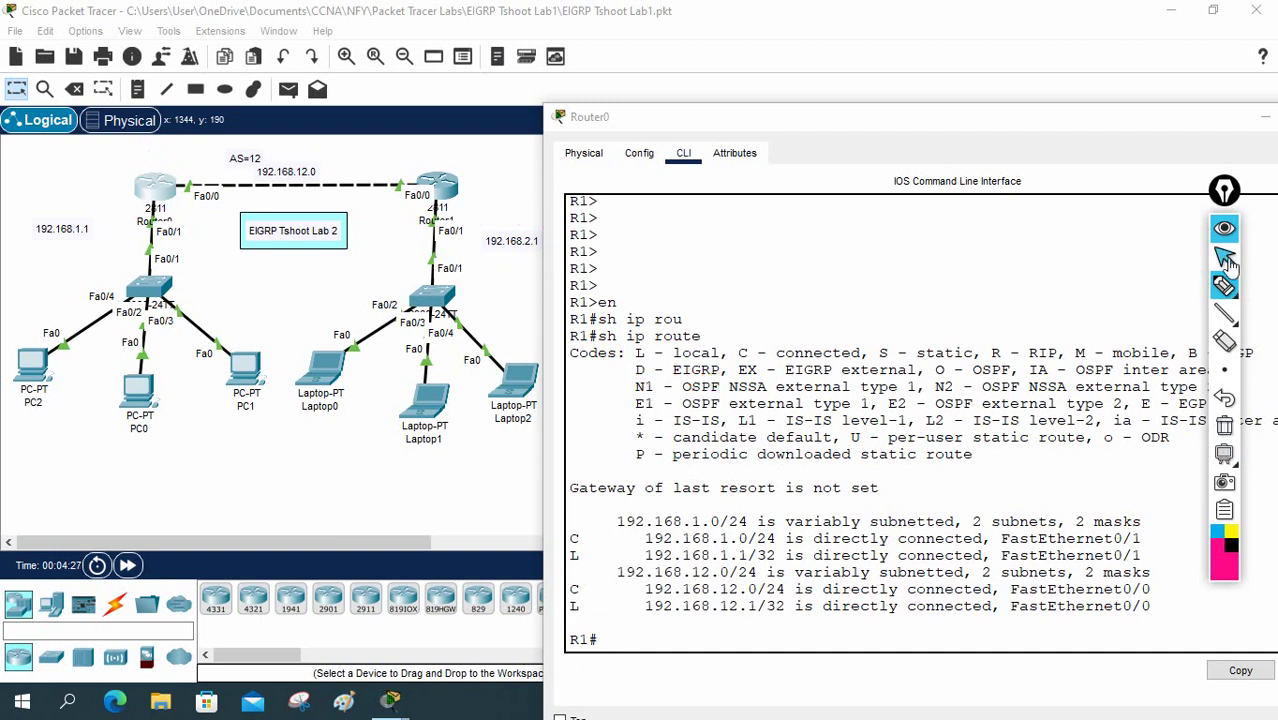
# - Display Router0's EIGRP neighbors with sh ip eigrp neighbors, and minimize its window to expose the whole topology
pyautogui.click(843, 495)
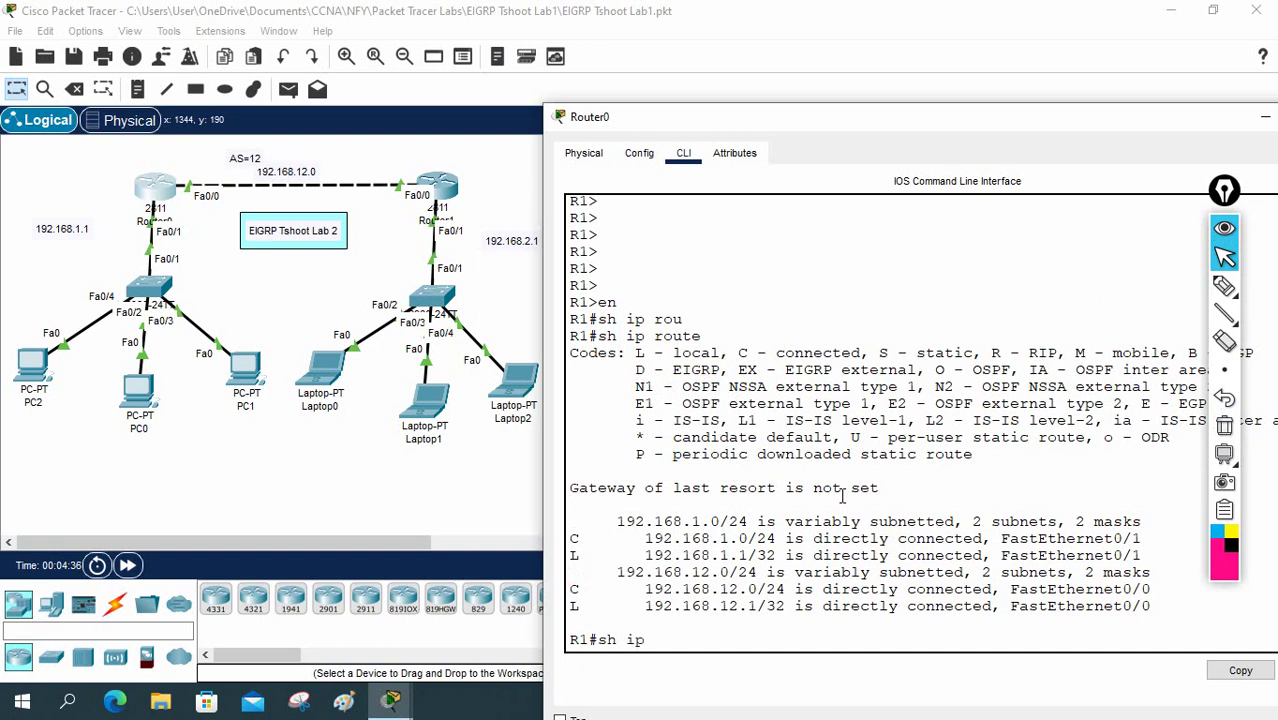
pyautogui.press('Tab')
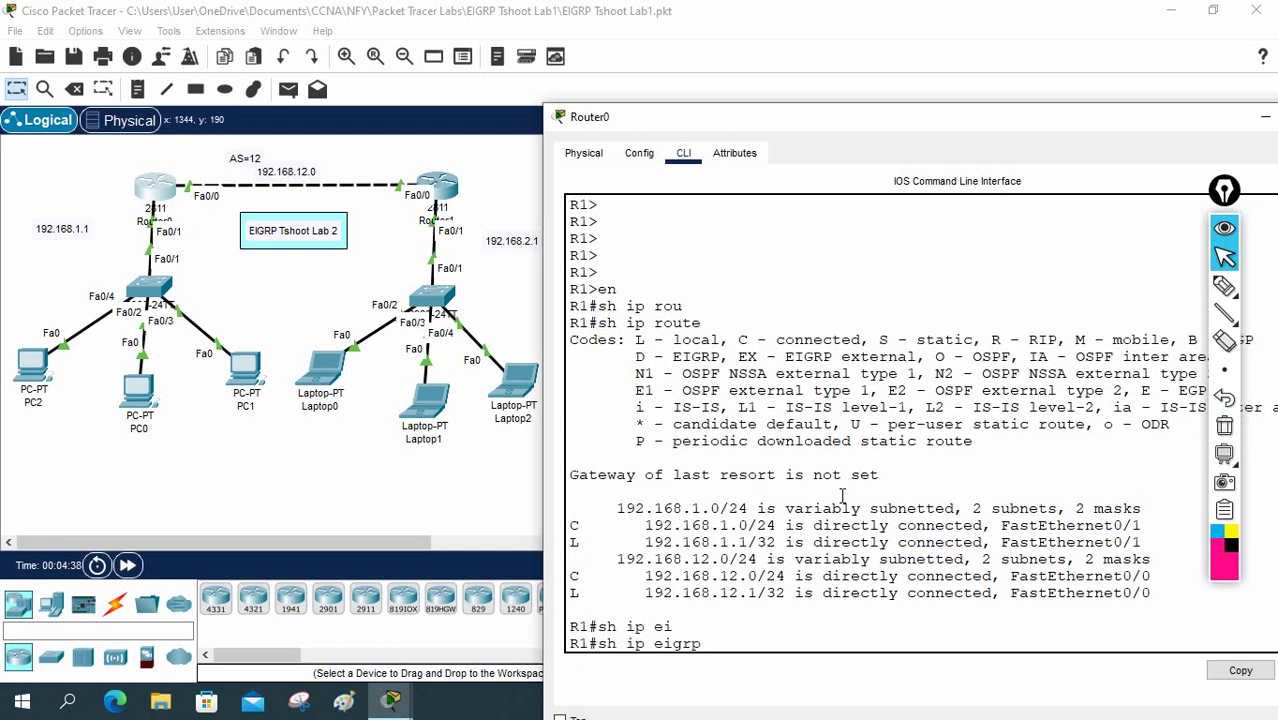
pyautogui.write('ne')
pyautogui.press('Tab')
pyautogui.press('Return')
pyautogui.press('Return')
pyautogui.press('Return')
pyautogui.press('Return')
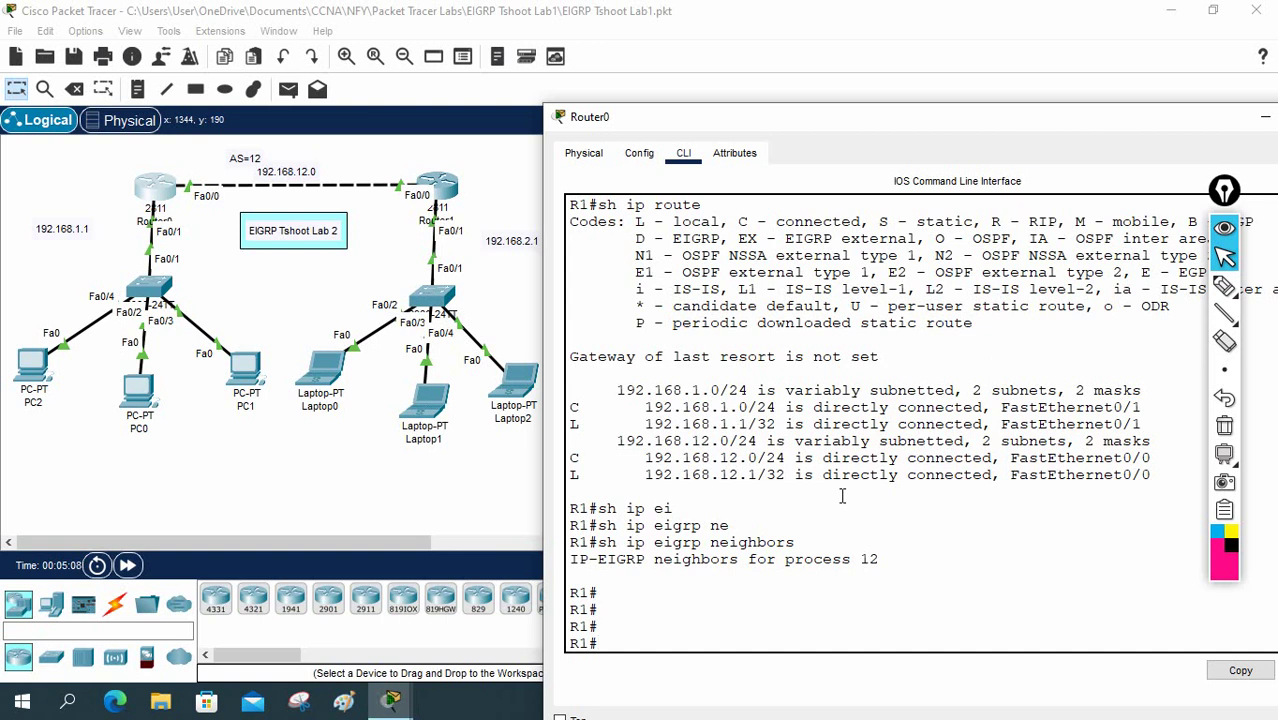
pyautogui.click(1265, 117)
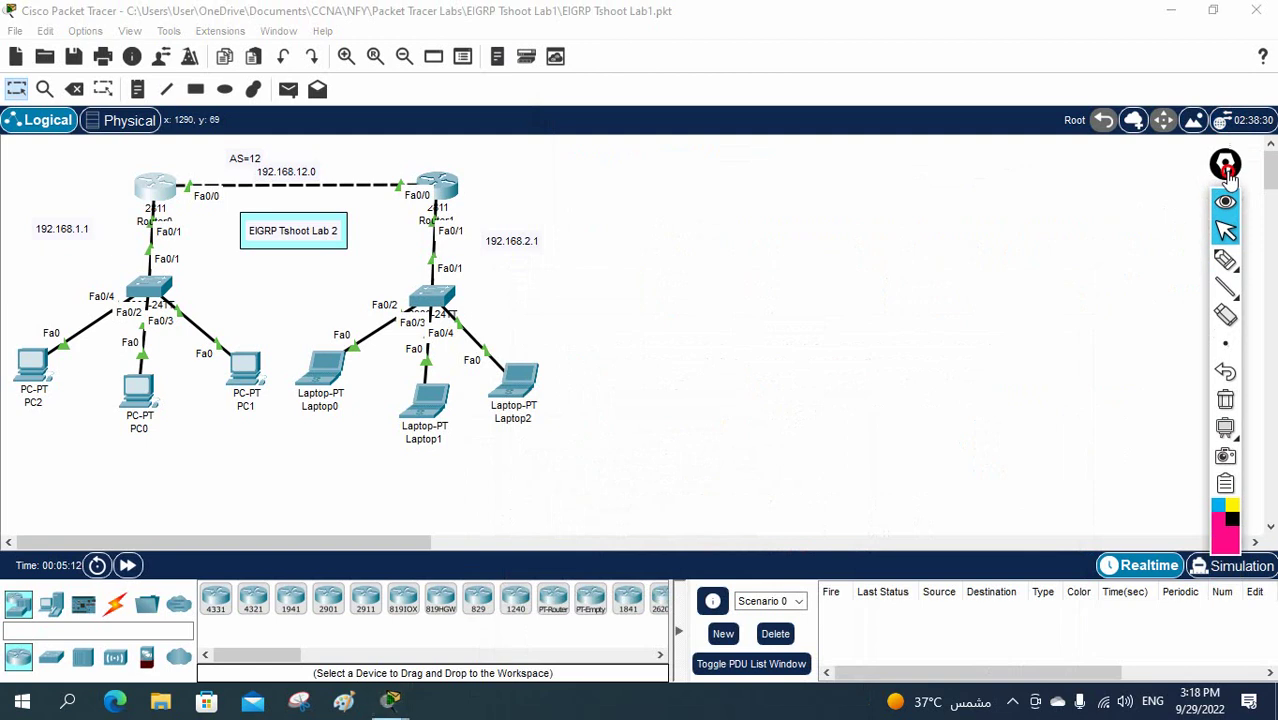
# - With the pen, write "1." beside the topology and circle the link between the two routers and both its Fa0/0 ends
pyautogui.click(1223, 243)
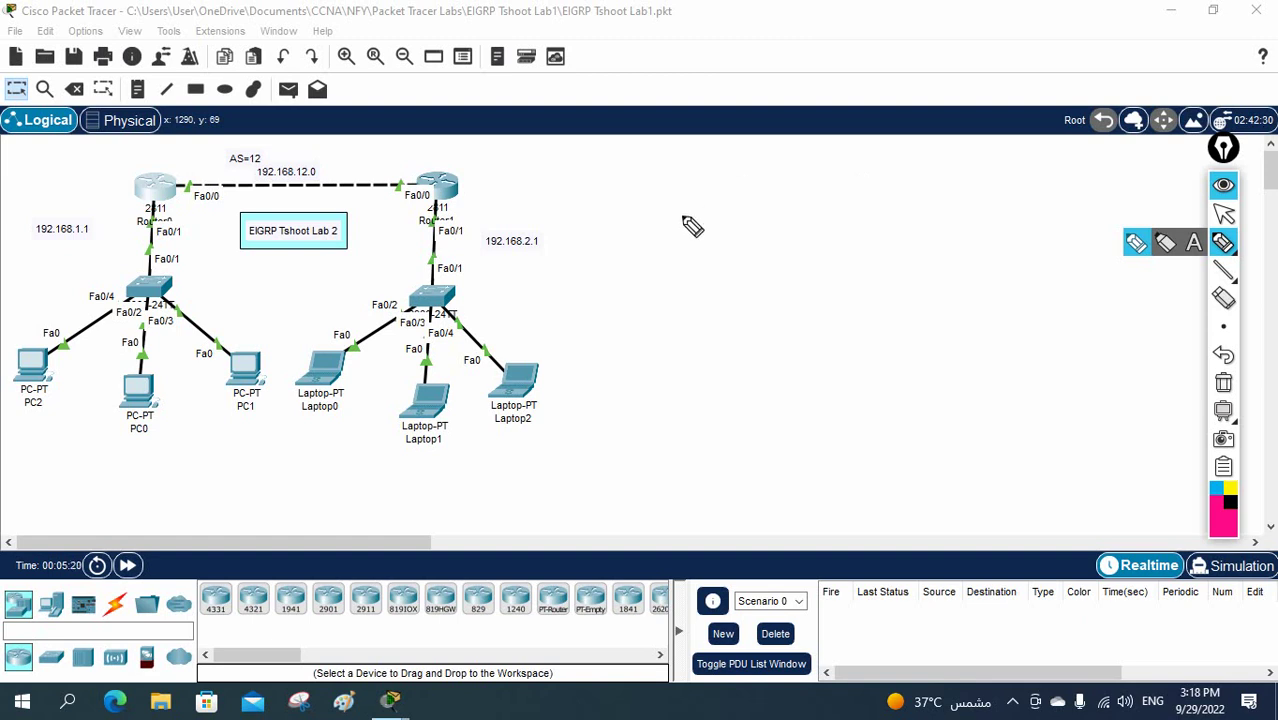
pyautogui.moveTo(583, 160); pyautogui.dragTo(598, 180)
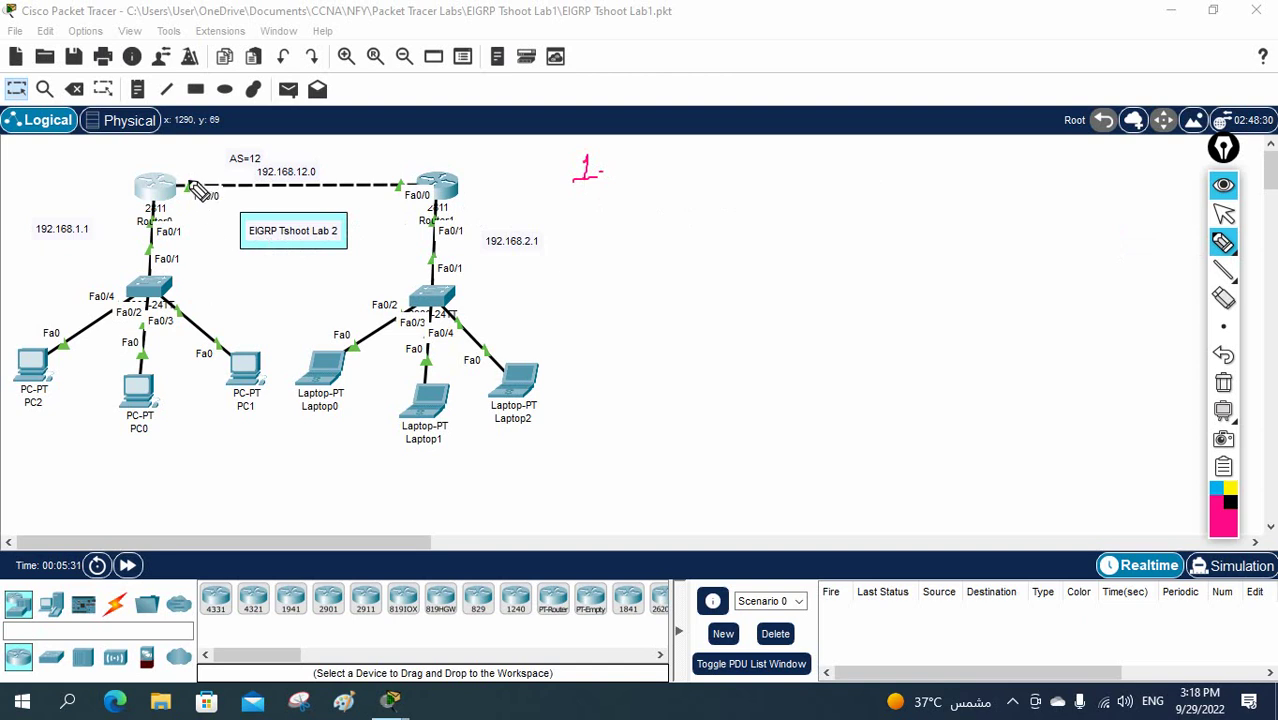
pyautogui.moveTo(192, 185)
pyautogui.mouseDown()
pyautogui.moveTo(326, 146)
pyautogui.moveTo(404, 180)
pyautogui.moveTo(405, 200)
pyautogui.moveTo(224, 208)
pyautogui.moveTo(182, 184)
pyautogui.moveTo(204, 173)
pyautogui.moveTo(178, 172)
pyautogui.moveTo(170, 190)
pyautogui.moveTo(213, 197)
pyautogui.moveTo(229, 181)
pyautogui.moveTo(197, 164)
pyautogui.mouseUp()
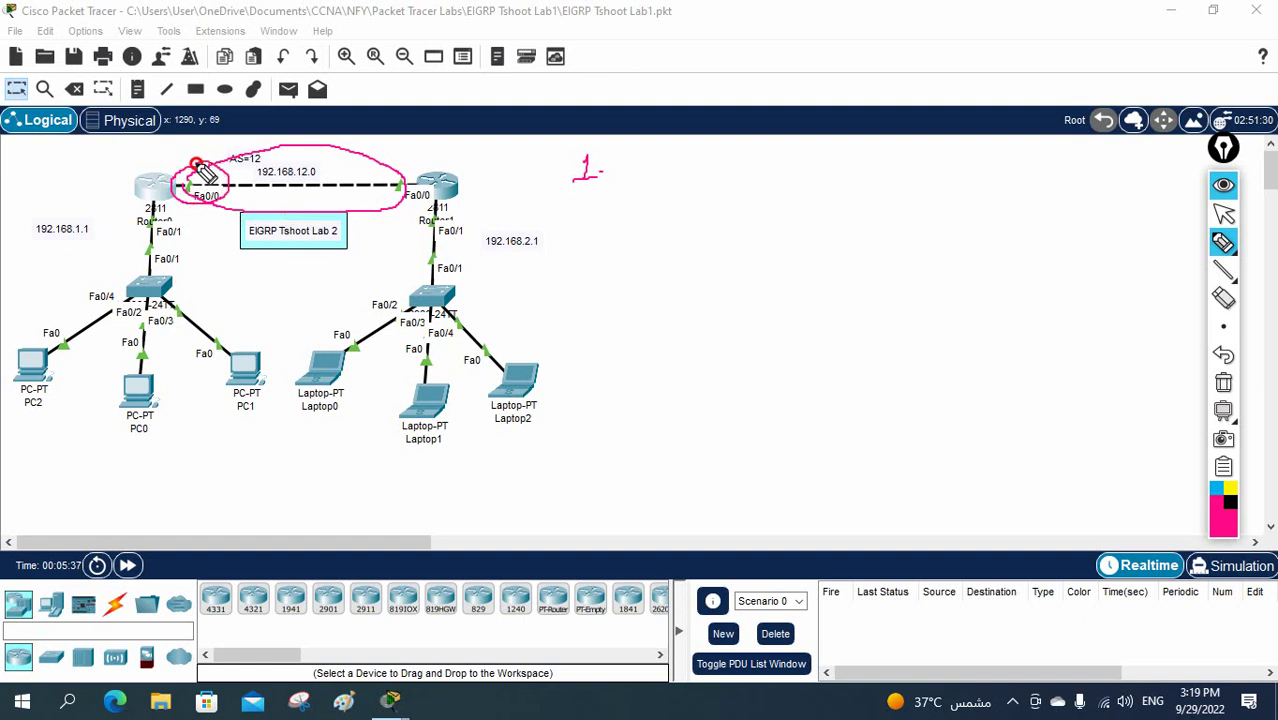
pyautogui.moveTo(406, 188)
pyautogui.mouseDown()
pyautogui.moveTo(393, 162)
pyautogui.moveTo(366, 205)
pyautogui.moveTo(393, 185)
pyautogui.mouseUp()
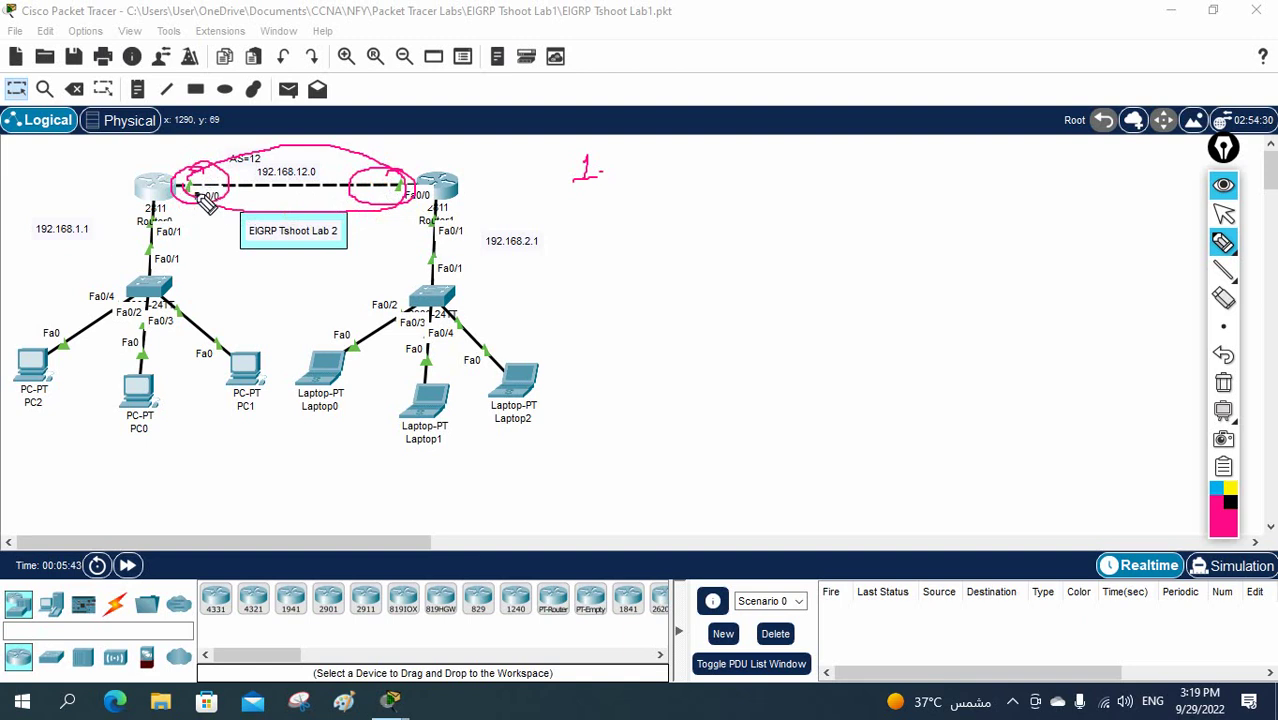
# - Draw lines from the two Fa0/0 ends of the router link and write the example addresses 192.168.1.1/24 and 192.168.2.1/24
pyautogui.moveTo(210, 197)
pyautogui.mouseDown()
pyautogui.moveTo(540, 286)
pyautogui.moveTo(628, 286)
pyautogui.moveTo(651, 300)
pyautogui.moveTo(664, 280)
pyautogui.moveTo(671, 299)
pyautogui.moveTo(739, 298)
pyautogui.moveTo(743, 283)
pyautogui.moveTo(774, 297)
pyautogui.moveTo(785, 263)
pyautogui.moveTo(794, 298)
pyautogui.mouseUp()
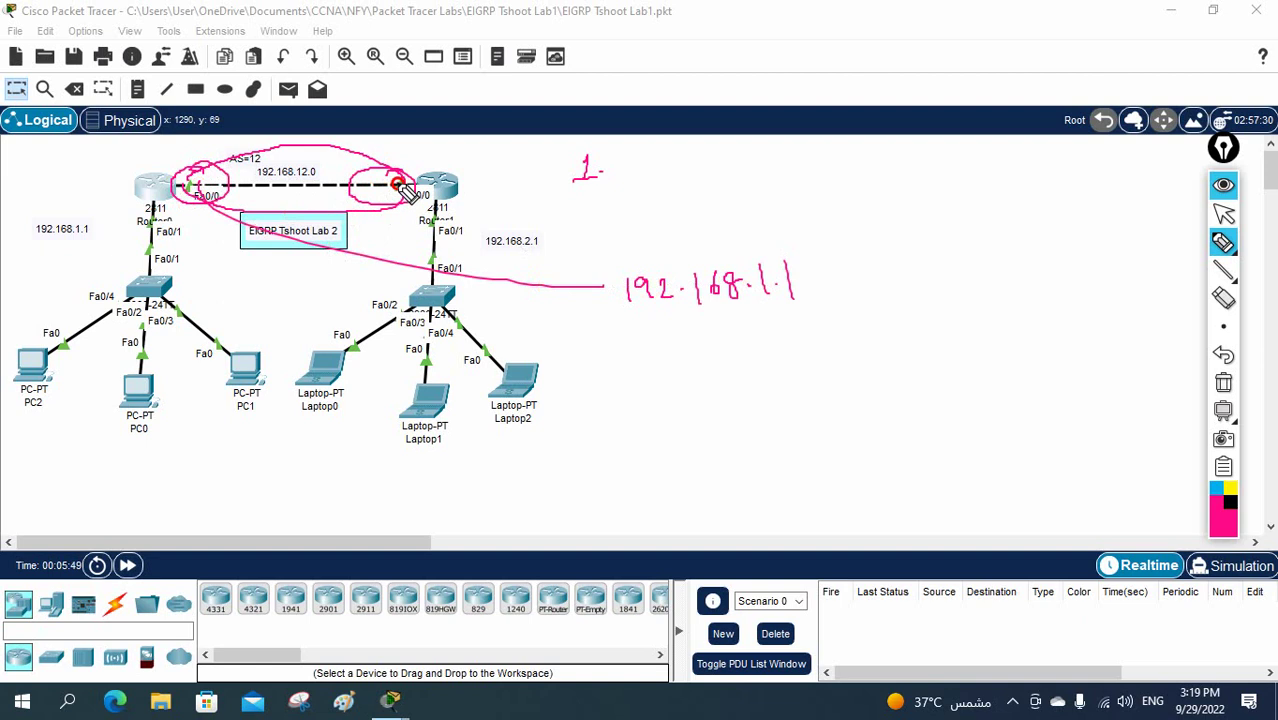
pyautogui.moveTo(400, 186)
pyautogui.mouseDown()
pyautogui.moveTo(788, 301)
pyautogui.moveTo(1046, 288)
pyautogui.mouseUp()
pyautogui.click(996, 348)
pyautogui.moveTo(976, 340)
pyautogui.mouseDown()
pyautogui.moveTo(1013, 364)
pyautogui.moveTo(1070, 336)
pyautogui.moveTo(1085, 362)
pyautogui.moveTo(1133, 358)
pyautogui.mouseUp()
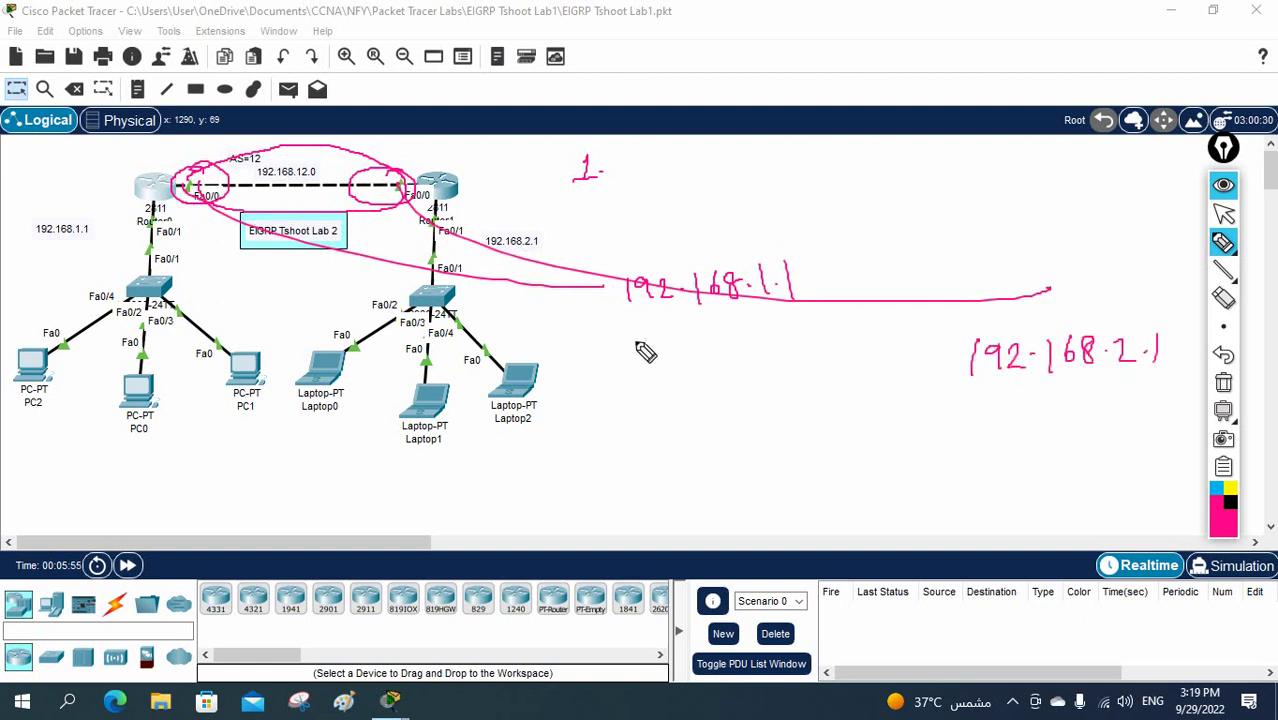
pyautogui.moveTo(810, 245)
pyautogui.mouseDown()
pyautogui.moveTo(811, 334)
pyautogui.moveTo(845, 310)
pyautogui.moveTo(862, 322)
pyautogui.mouseUp()
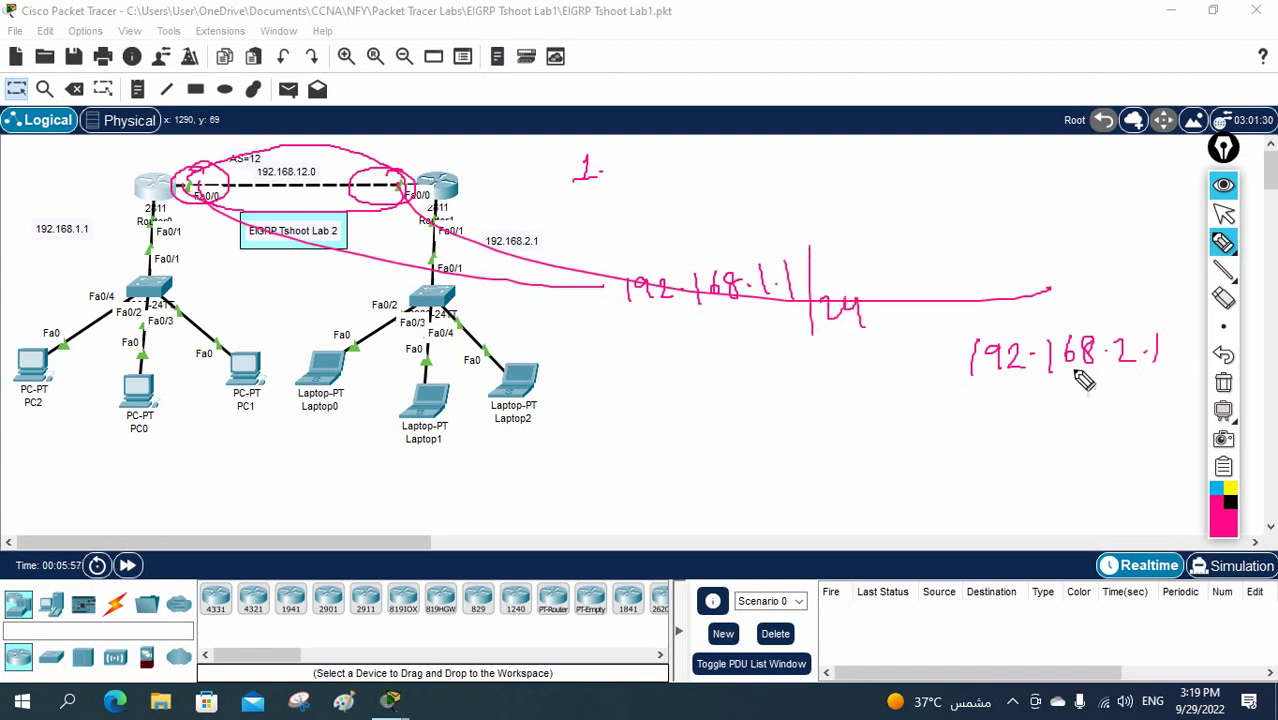
pyautogui.moveTo(1168, 318); pyautogui.dragTo(1128, 420)
pyautogui.moveTo(1130, 408)
pyautogui.mouseDown()
pyautogui.moveTo(1166, 410)
pyautogui.moveTo(1162, 420)
pyautogui.mouseUp()
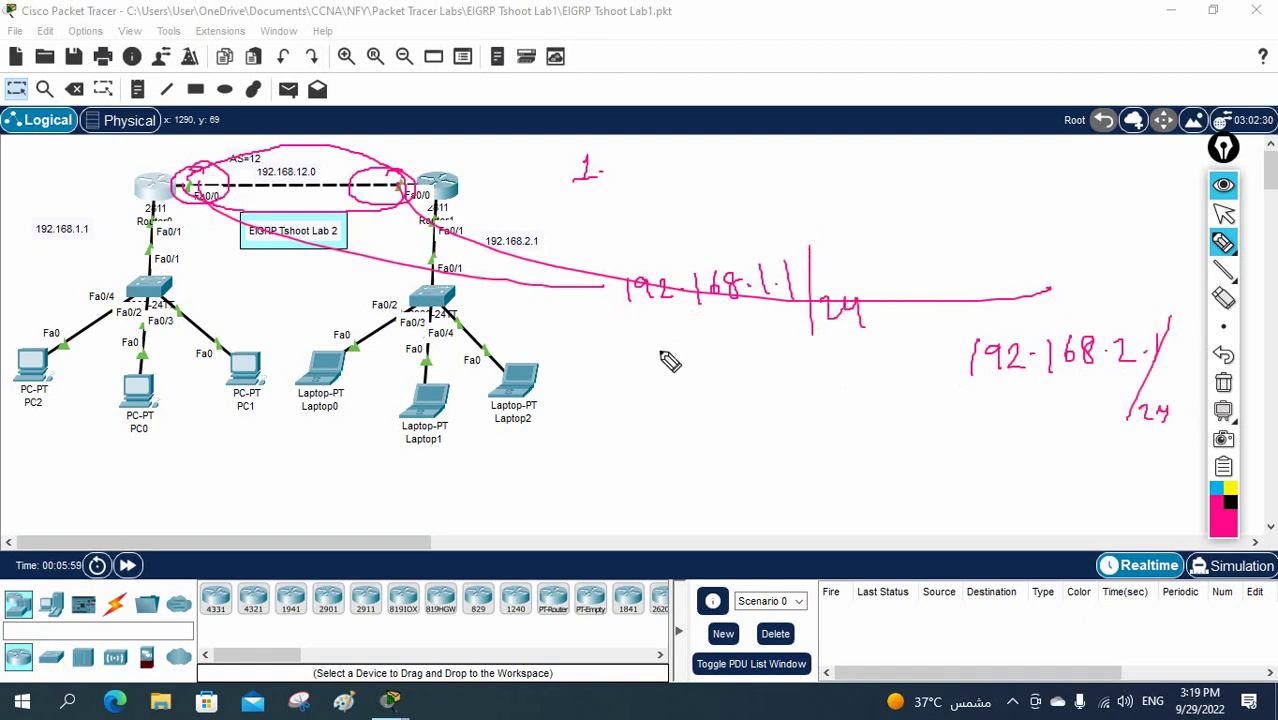
# - Label the octets of both example addresses N and H, circle the first address's third octet, and clear all annotations
pyautogui.moveTo(648, 336)
pyautogui.mouseDown()
pyautogui.moveTo(717, 331)
pyautogui.moveTo(732, 312)
pyautogui.moveTo(761, 331)
pyautogui.moveTo(788, 345)
pyautogui.mouseUp()
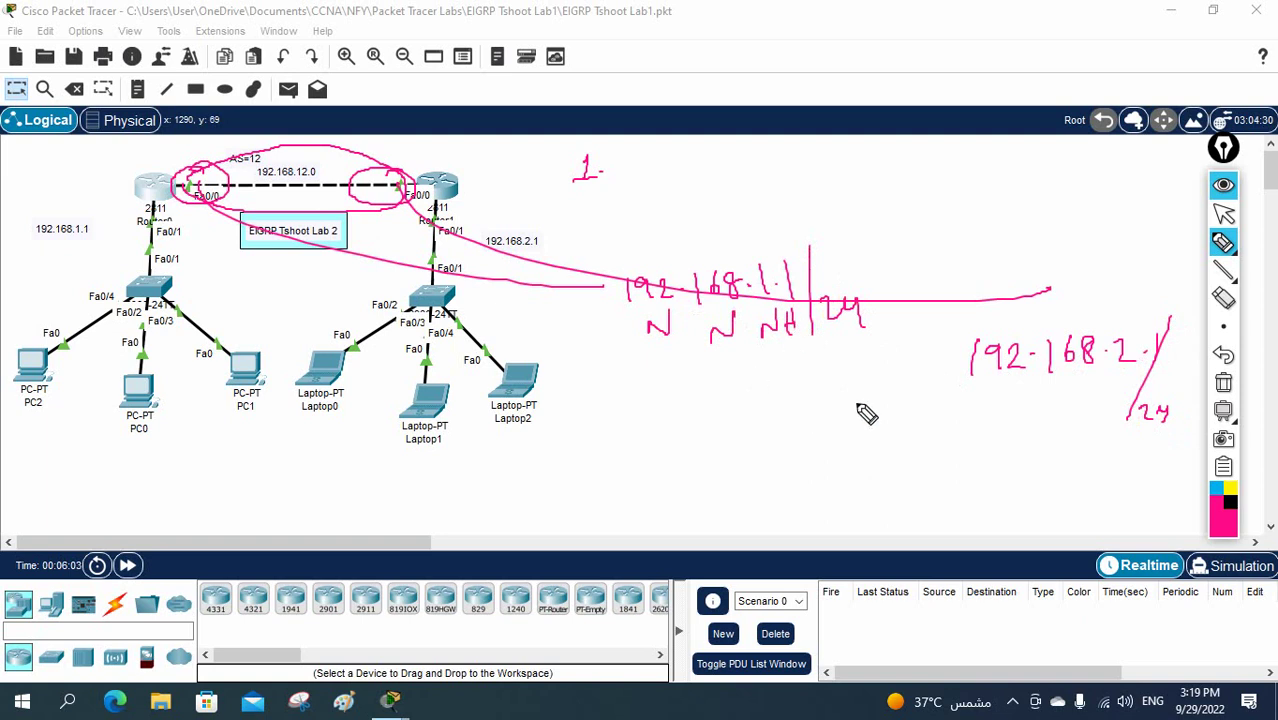
pyautogui.moveTo(977, 410); pyautogui.dragTo(997, 390)
pyautogui.moveTo(1072, 410); pyautogui.dragTo(1124, 384)
pyautogui.moveTo(1140, 326); pyautogui.dragTo(1154, 312)
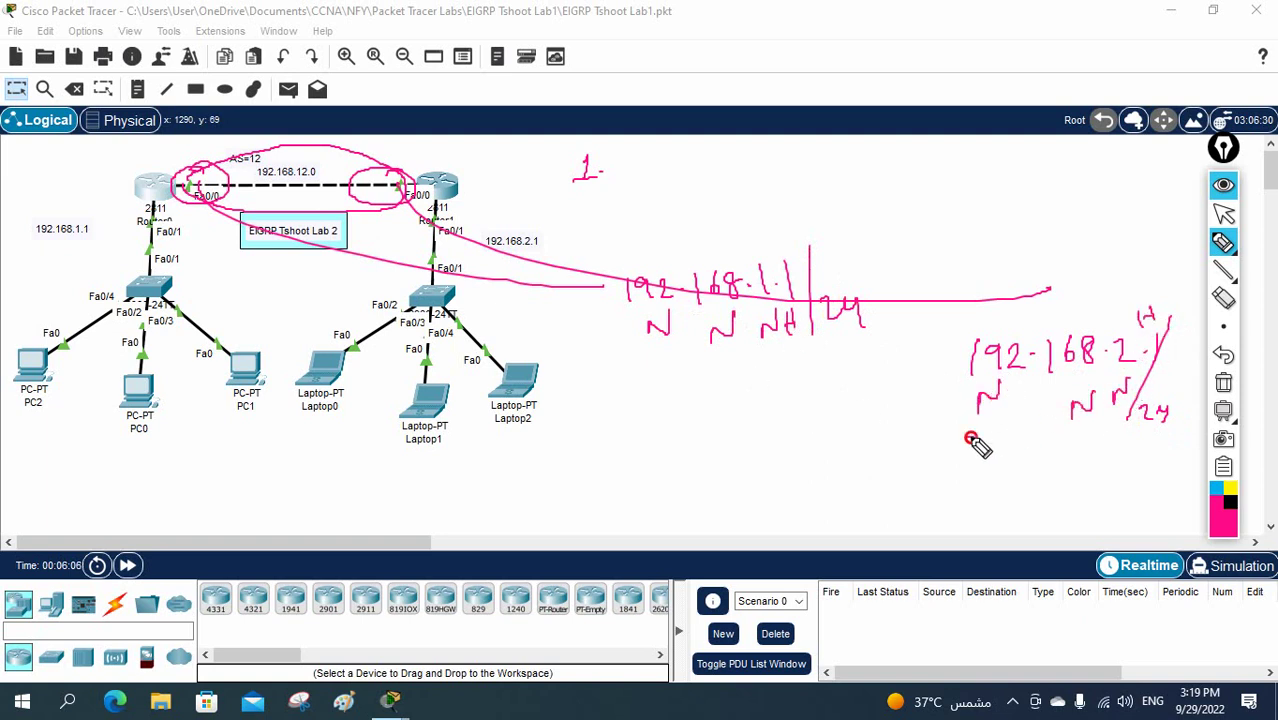
pyautogui.moveTo(966, 436); pyautogui.dragTo(1106, 428)
pyautogui.moveTo(764, 258); pyautogui.dragTo(768, 298)
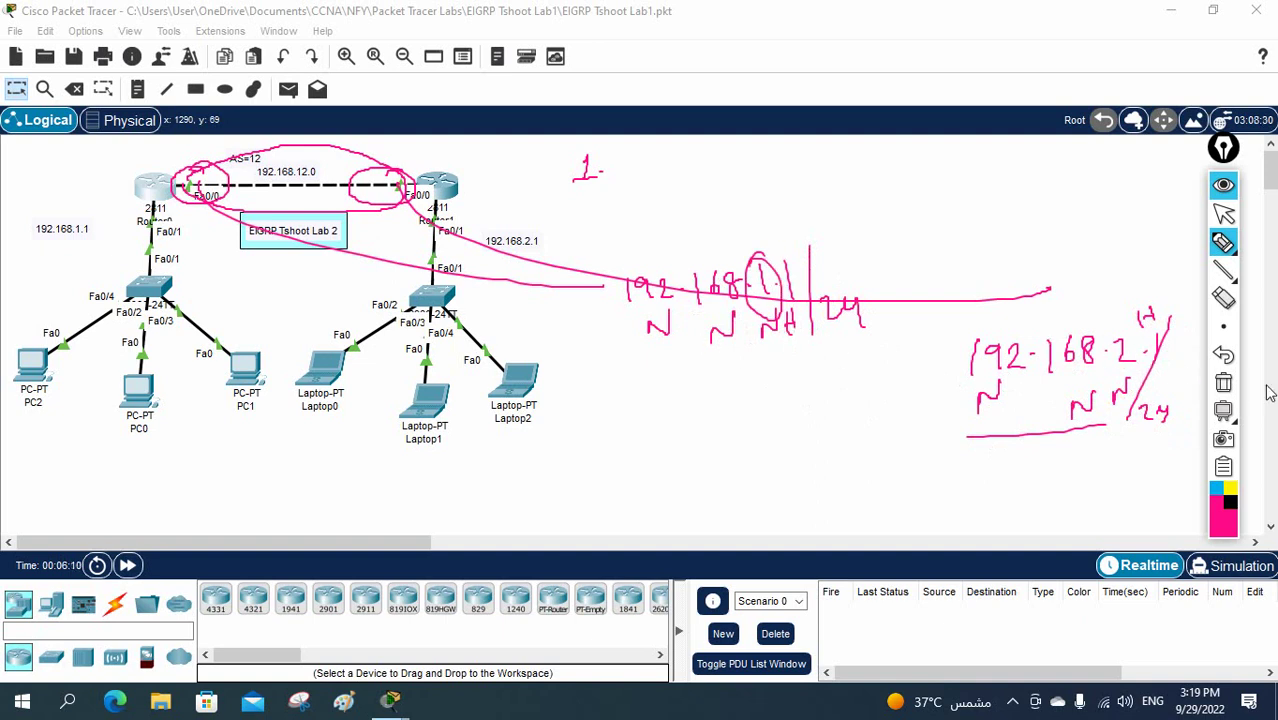
pyautogui.click(1223, 383)
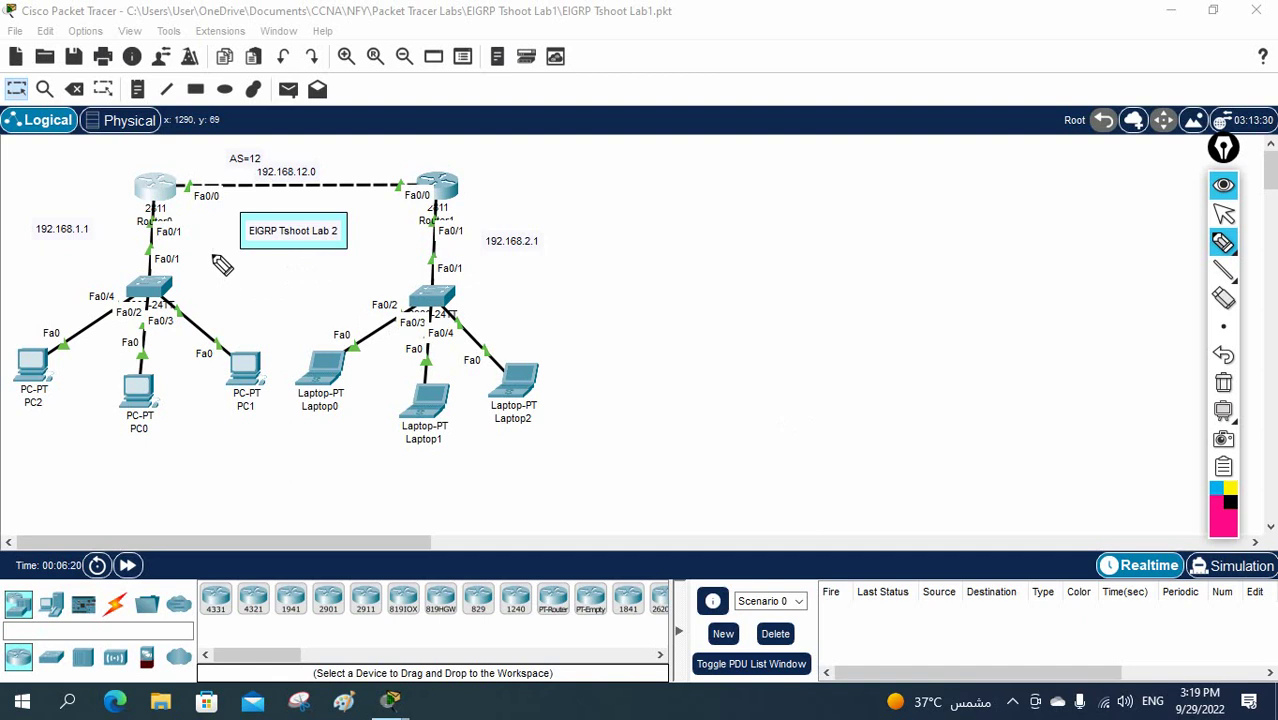
# - Highlight the link between the routers, write circled numbers 1 and 2 beside the topology, and write and circle AS near Router0
pyautogui.moveTo(186, 185)
pyautogui.mouseDown()
pyautogui.moveTo(413, 184)
pyautogui.moveTo(174, 189)
pyautogui.moveTo(415, 188)
pyautogui.moveTo(173, 189)
pyautogui.moveTo(403, 188)
pyautogui.mouseUp()
pyautogui.moveTo(583, 152)
pyautogui.mouseDown()
pyautogui.moveTo(597, 170)
pyautogui.moveTo(582, 218)
pyautogui.moveTo(600, 198)
pyautogui.moveTo(565, 232)
pyautogui.moveTo(586, 192)
pyautogui.moveTo(597, 231)
pyautogui.mouseUp()
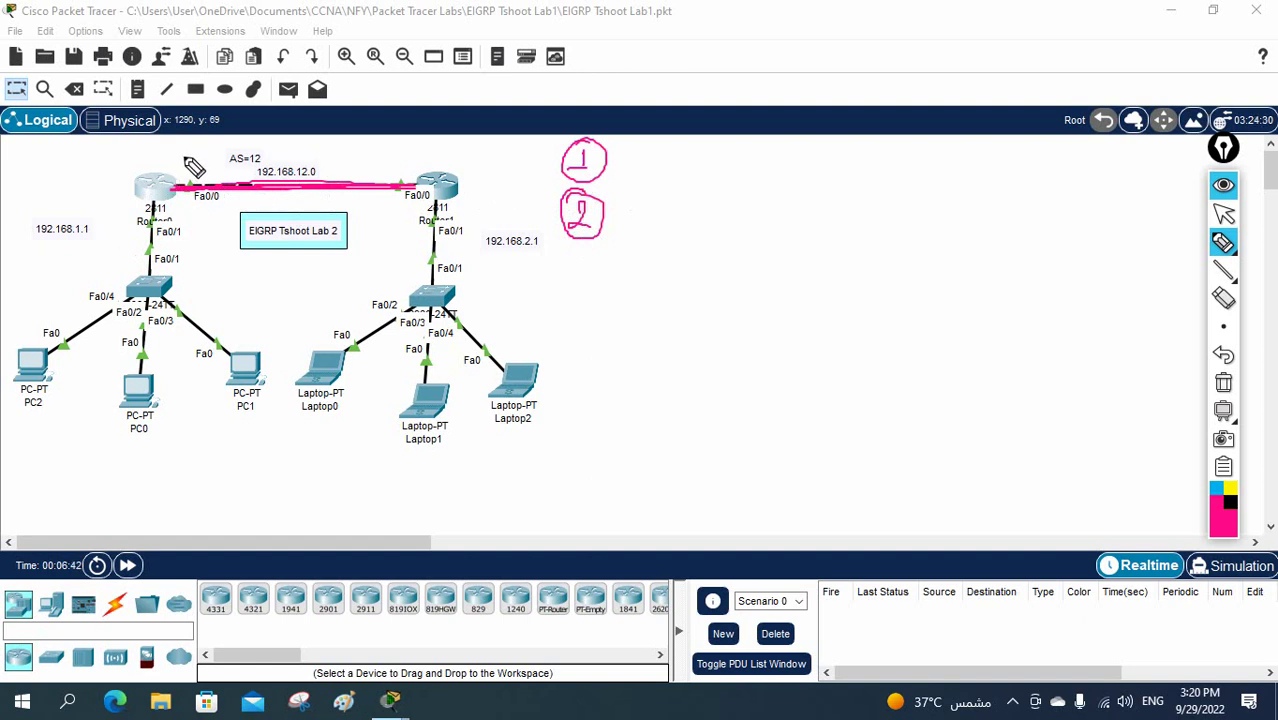
pyautogui.moveTo(185, 168); pyautogui.dragTo(214, 157)
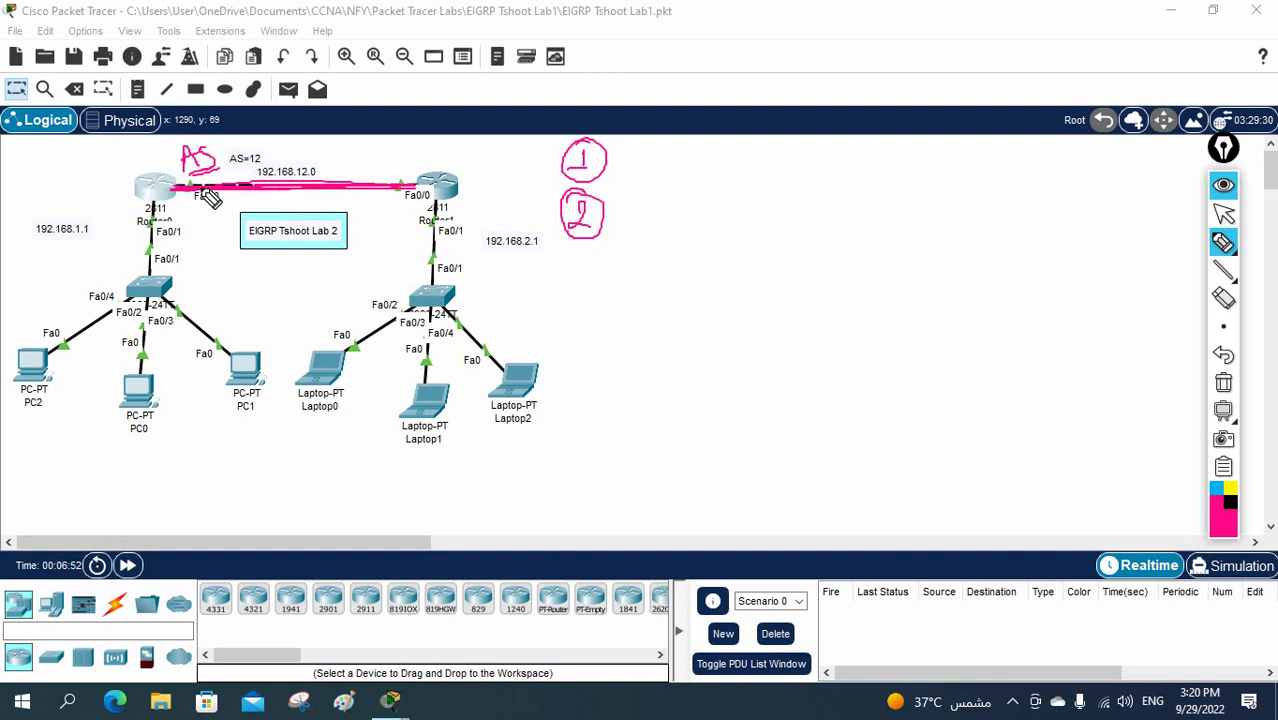
pyautogui.moveTo(206, 190)
pyautogui.mouseDown()
pyautogui.moveTo(220, 160)
pyautogui.moveTo(178, 145)
pyautogui.moveTo(202, 184)
pyautogui.mouseUp()
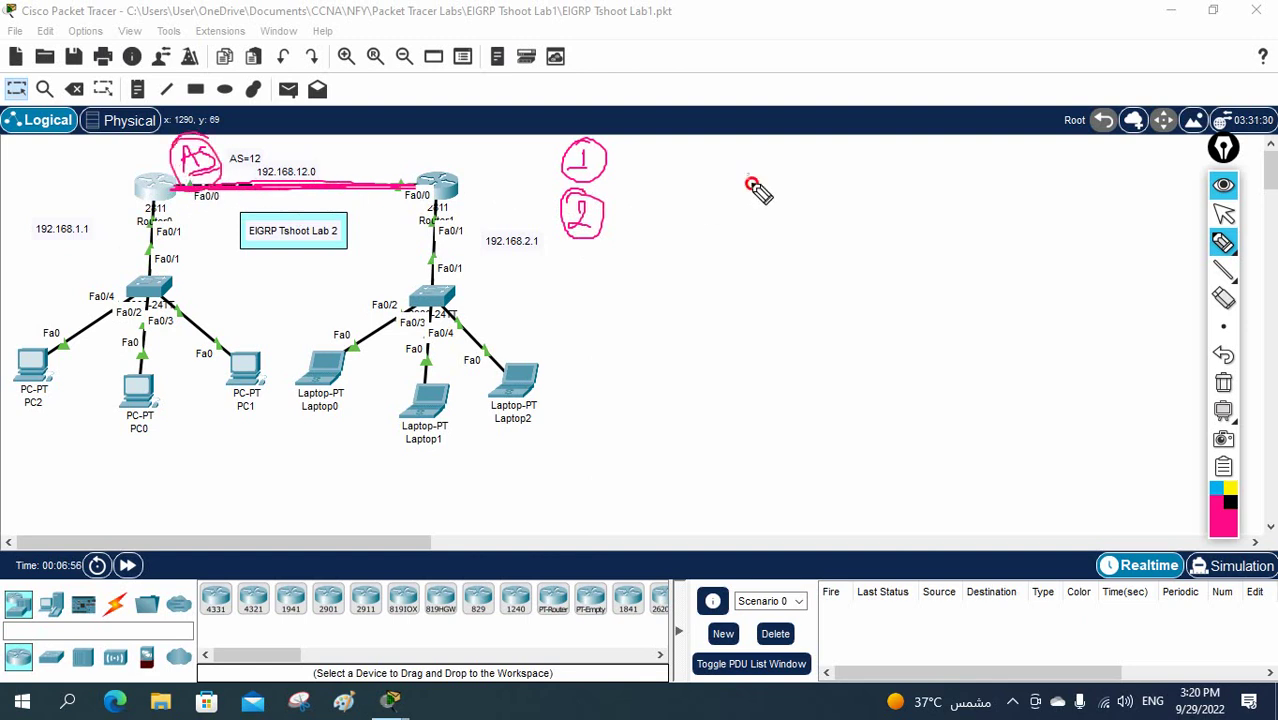
# - Write OSPF 1 and OSPF 2, connect them to Router0 and Router1 with lines, and circle both process numbers
pyautogui.moveTo(750, 184)
pyautogui.mouseDown()
pyautogui.moveTo(785, 175)
pyautogui.moveTo(776, 200)
pyautogui.moveTo(809, 170)
pyautogui.moveTo(834, 193)
pyautogui.moveTo(826, 164)
pyautogui.moveTo(837, 161)
pyautogui.moveTo(829, 178)
pyautogui.moveTo(857, 190)
pyautogui.mouseUp()
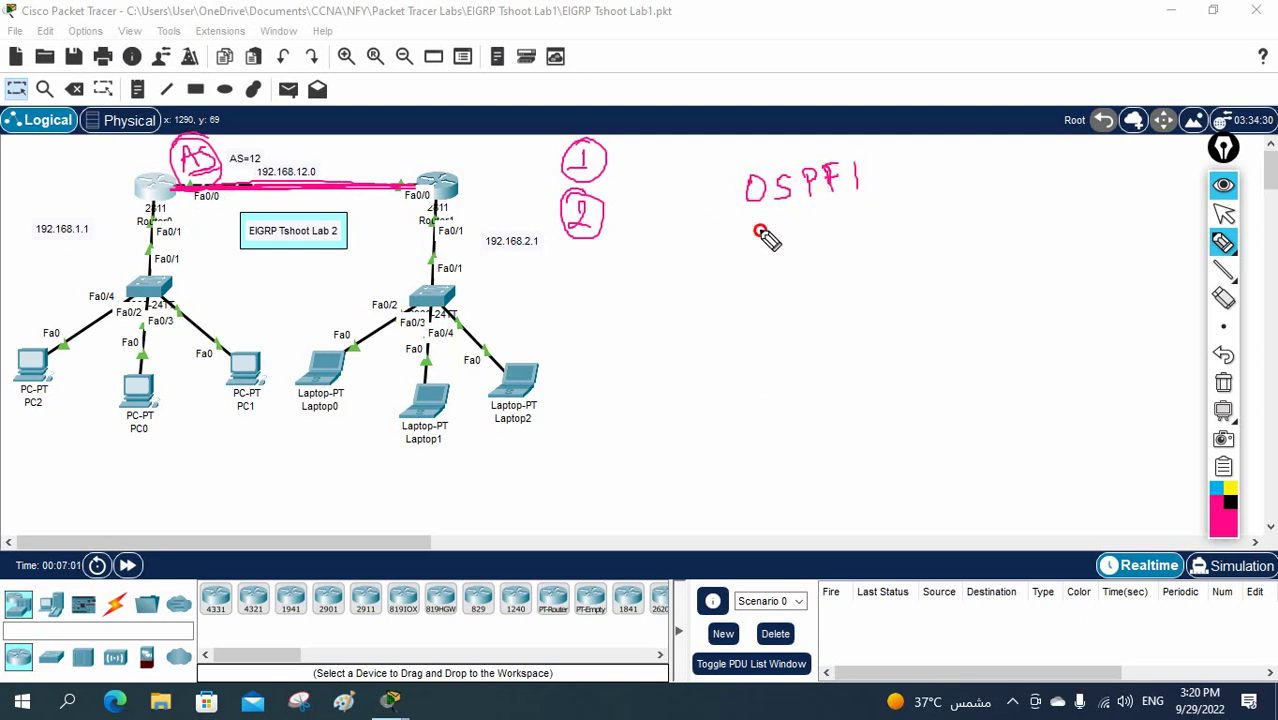
pyautogui.moveTo(760, 231)
pyautogui.mouseDown()
pyautogui.moveTo(801, 219)
pyautogui.moveTo(814, 234)
pyautogui.moveTo(814, 214)
pyautogui.moveTo(886, 214)
pyautogui.mouseUp()
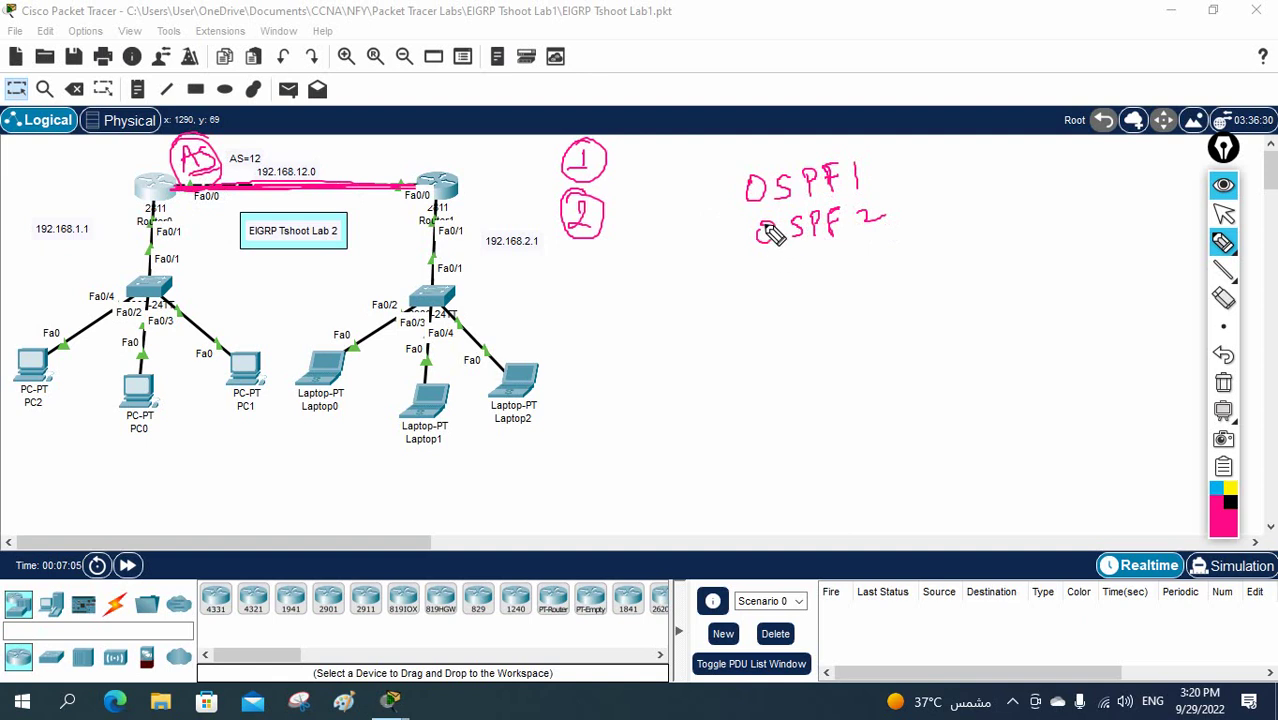
pyautogui.moveTo(747, 195)
pyautogui.mouseDown()
pyautogui.moveTo(687, 225)
pyautogui.moveTo(456, 258)
pyautogui.moveTo(178, 192)
pyautogui.mouseUp()
pyautogui.moveTo(758, 238)
pyautogui.mouseDown()
pyautogui.moveTo(499, 217)
pyautogui.moveTo(442, 191)
pyautogui.moveTo(472, 196)
pyautogui.mouseUp()
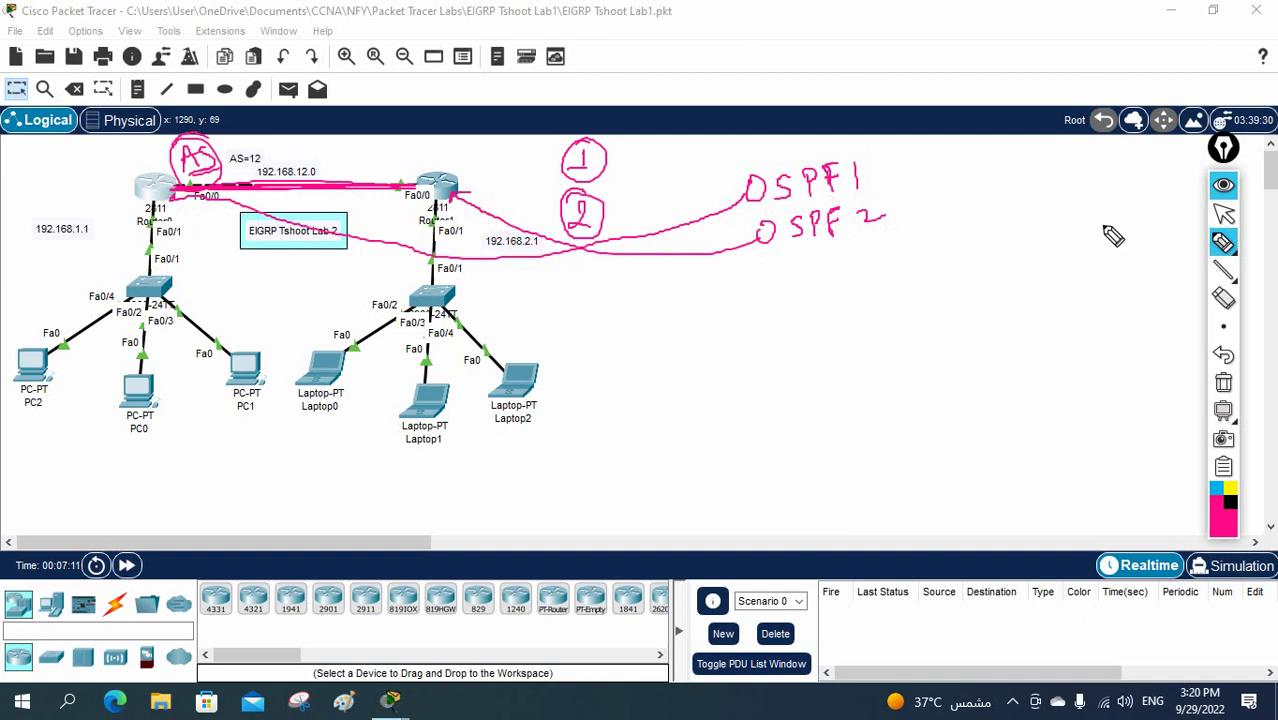
pyautogui.click(850, 159)
pyautogui.moveTo(849, 159); pyautogui.dragTo(884, 228)
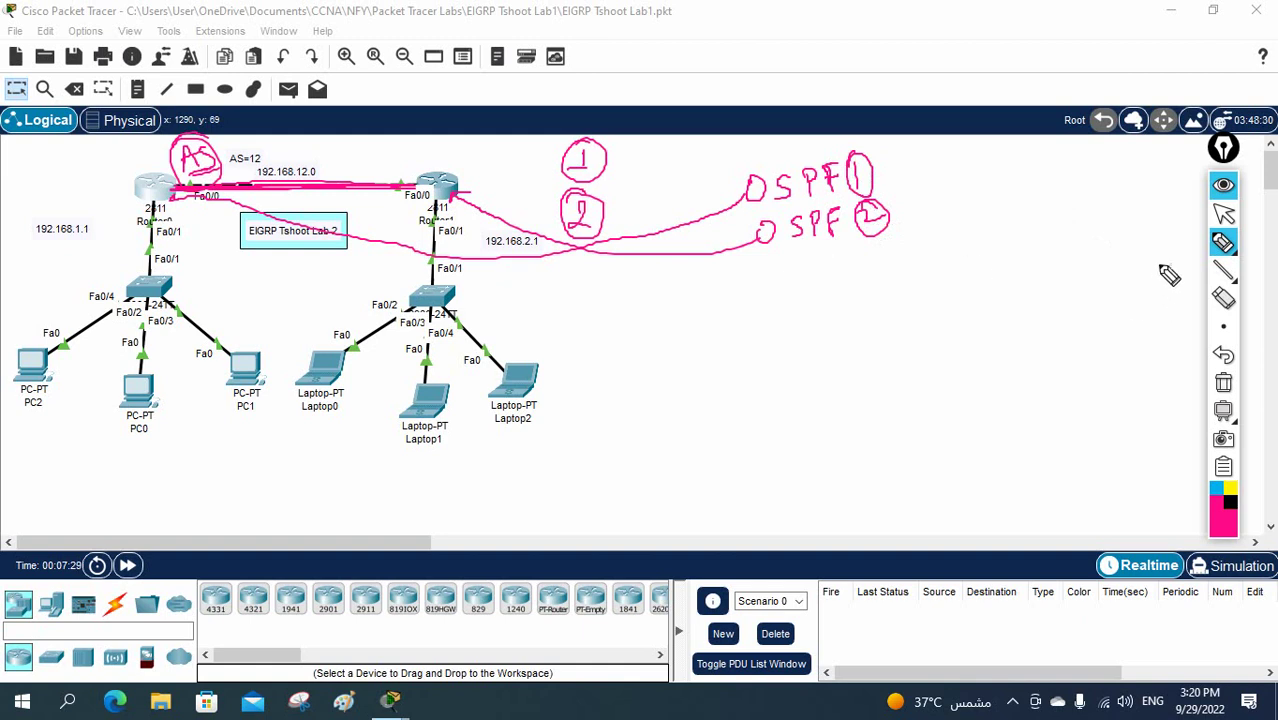
# - Undo the OSPF notes with their lines and circles, along with the circle around AS
pyautogui.click(1223, 357)
pyautogui.click(1223, 357)
pyautogui.click(1223, 357)
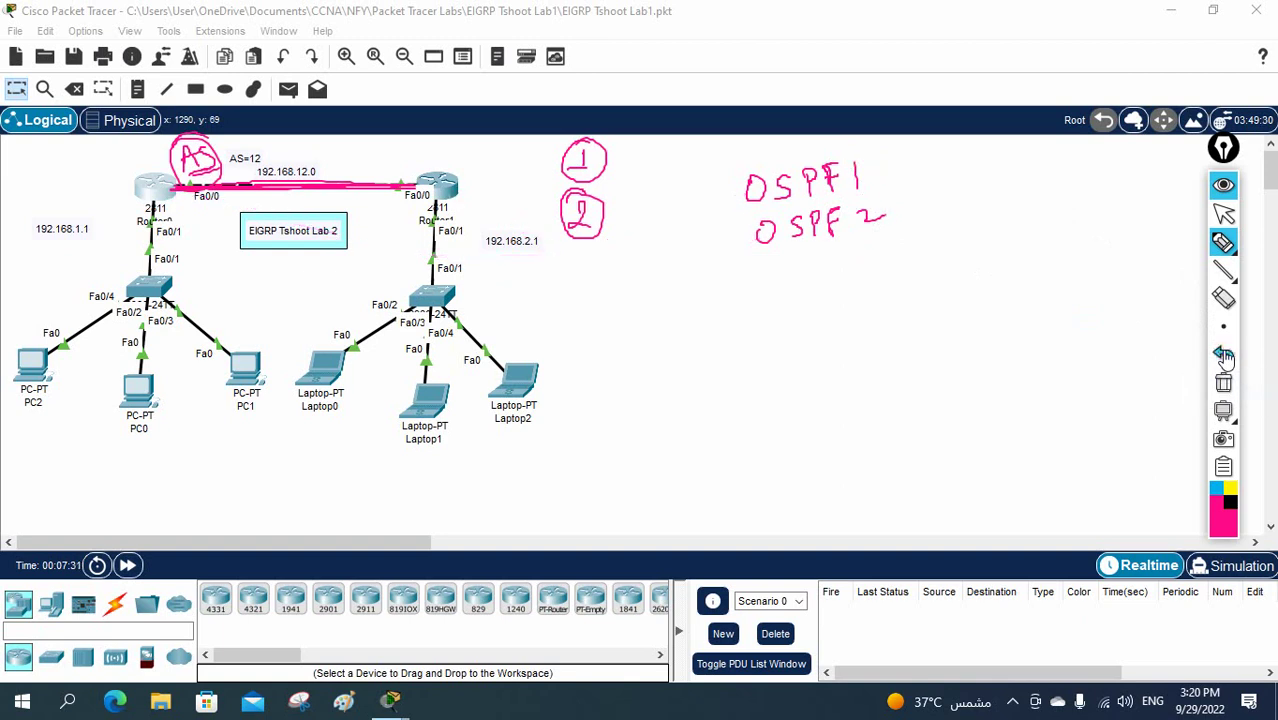
pyautogui.click(1223, 357)
pyautogui.click(1223, 357)
pyautogui.click(1223, 357)
pyautogui.click(1223, 357)
pyautogui.click(1223, 357)
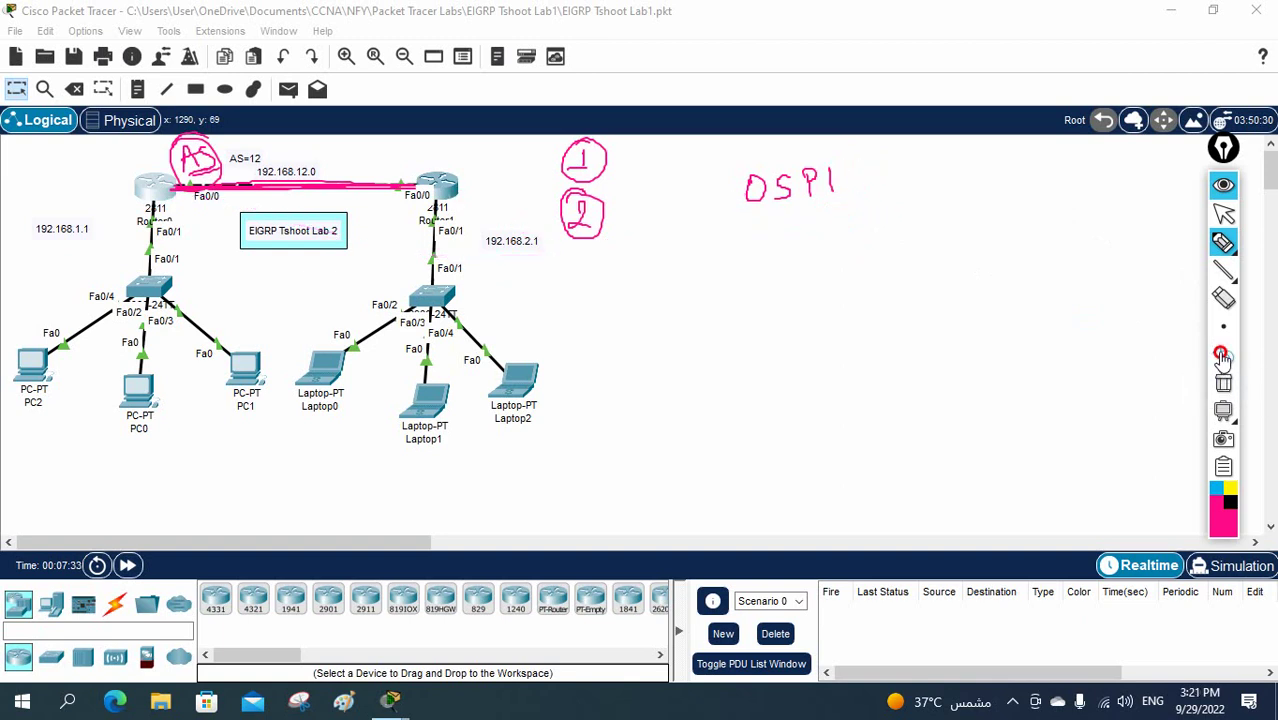
pyautogui.click(1223, 357)
pyautogui.click(1223, 357)
pyautogui.click(1223, 357)
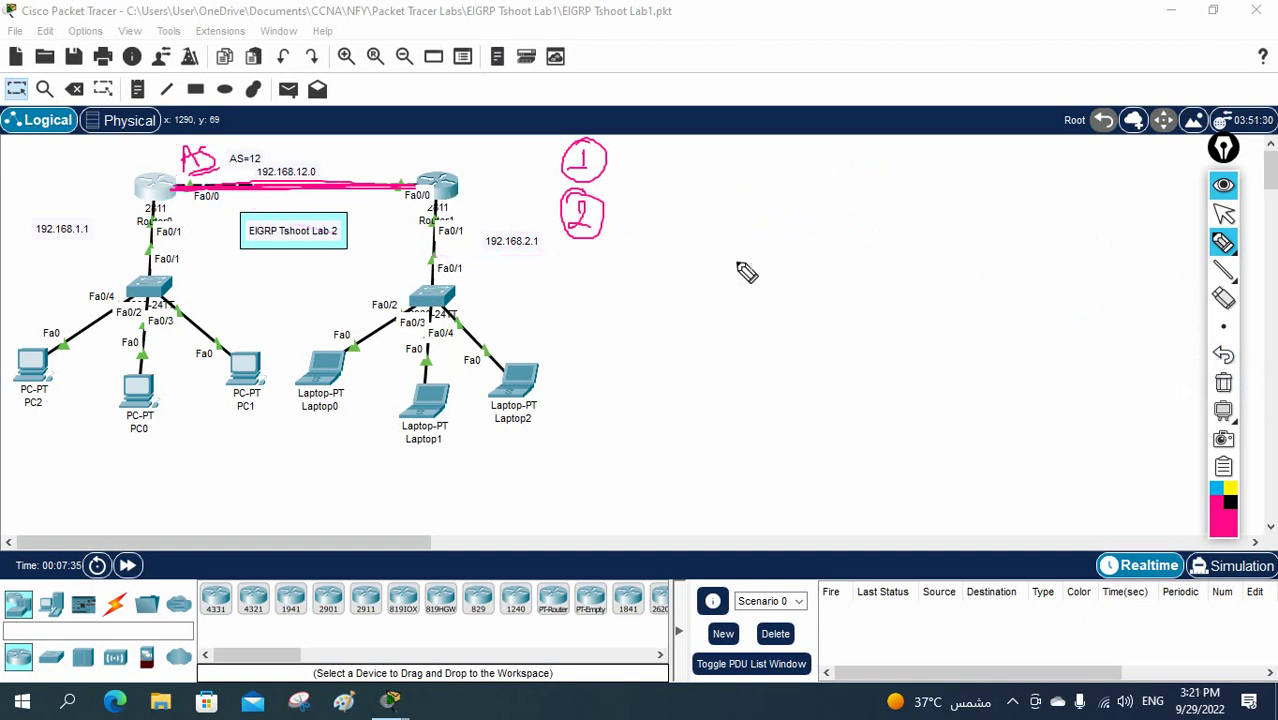
# - Write "Same N/W" beside the circled 1 and "AS# same" beside the circled 2
pyautogui.moveTo(648, 152)
pyautogui.mouseDown()
pyautogui.moveTo(722, 162)
pyautogui.moveTo(749, 141)
pyautogui.moveTo(783, 145)
pyautogui.mouseUp()
pyautogui.moveTo(655, 243)
pyautogui.mouseDown()
pyautogui.moveTo(672, 210)
pyautogui.moveTo(674, 226)
pyautogui.moveTo(729, 214)
pyautogui.mouseUp()
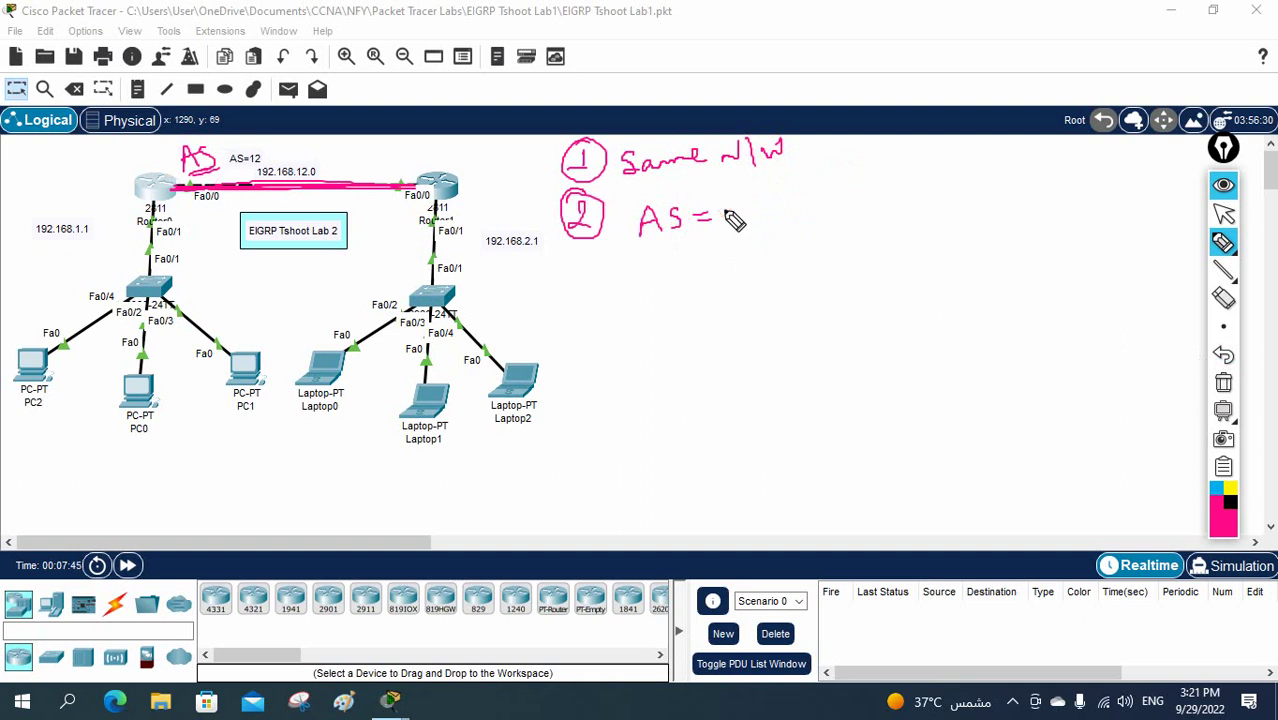
pyautogui.moveTo(700, 218)
pyautogui.mouseDown()
pyautogui.moveTo(699, 191)
pyautogui.moveTo(738, 216)
pyautogui.moveTo(754, 195)
pyautogui.moveTo(776, 206)
pyautogui.moveTo(836, 195)
pyautogui.mouseUp()
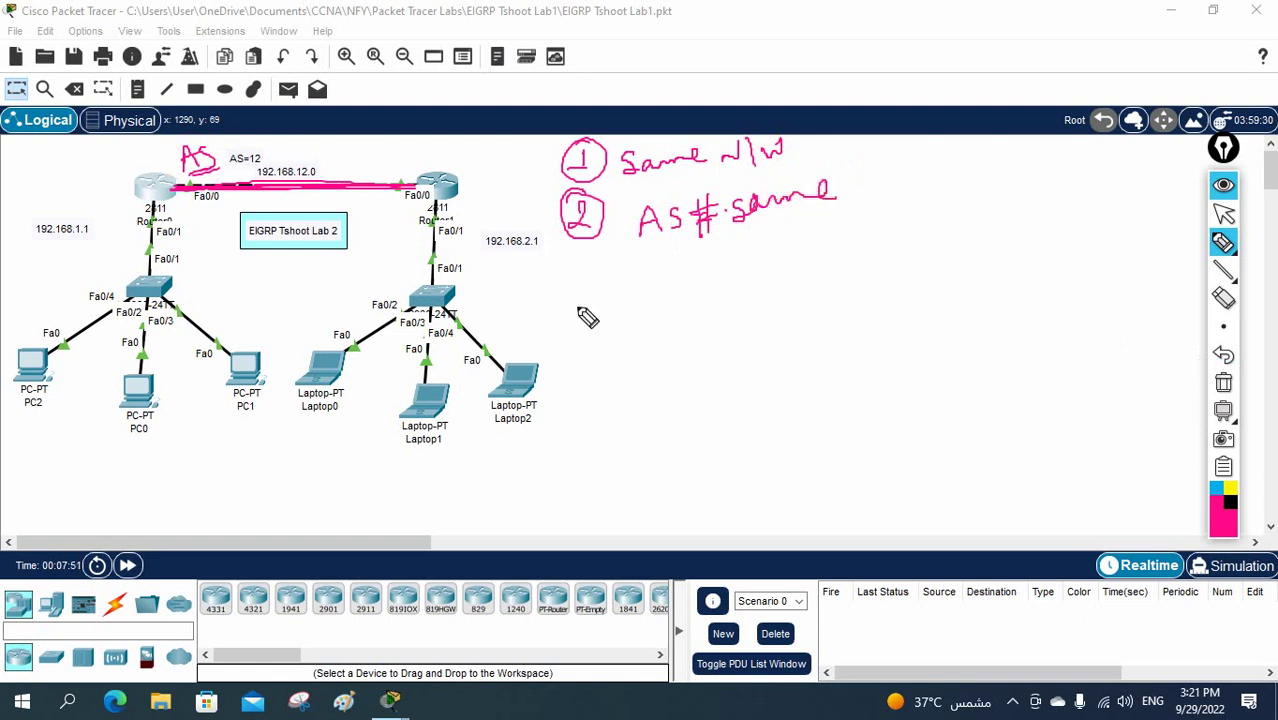
# - Add a circled 3 below the list with the note "K value", and underline the K
pyautogui.moveTo(587, 298)
pyautogui.mouseDown()
pyautogui.moveTo(569, 263)
pyautogui.moveTo(587, 264)
pyautogui.moveTo(582, 305)
pyautogui.moveTo(641, 288)
pyautogui.mouseUp()
pyautogui.moveTo(641, 288)
pyautogui.mouseDown()
pyautogui.moveTo(712, 282)
pyautogui.moveTo(713, 243)
pyautogui.moveTo(740, 278)
pyautogui.moveTo(783, 276)
pyautogui.mouseUp()
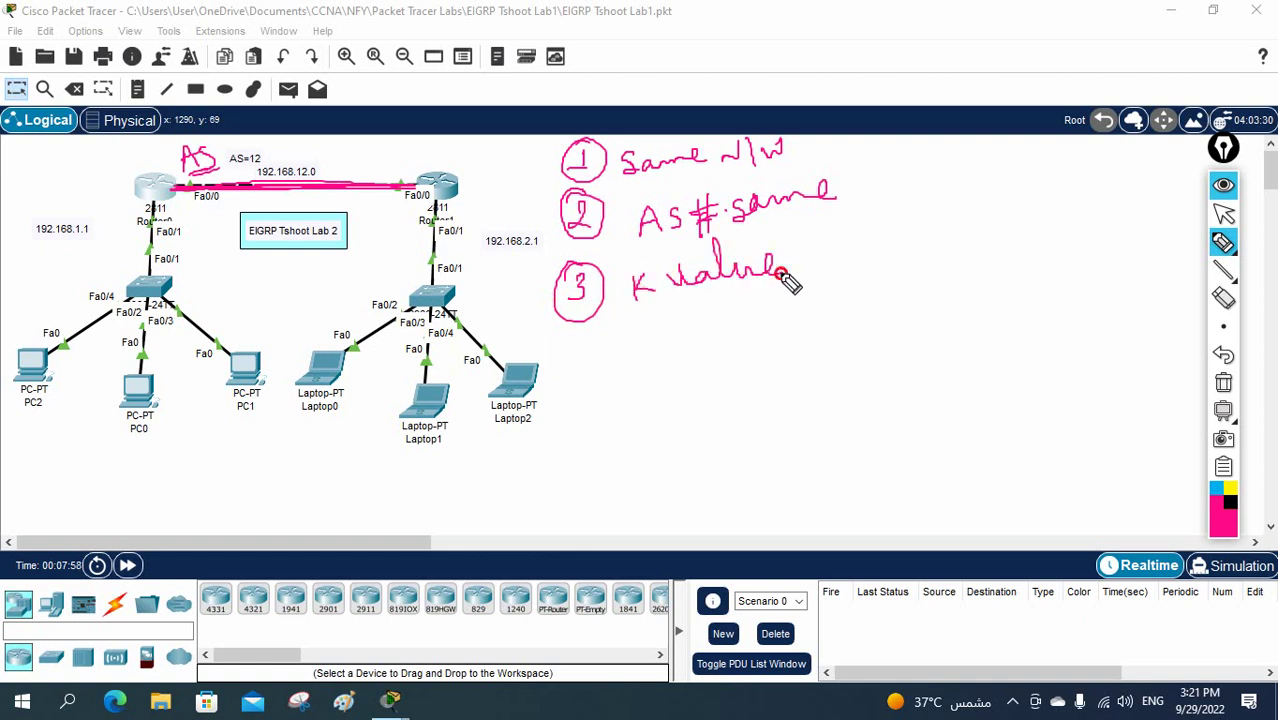
pyautogui.moveTo(646, 315); pyautogui.dragTo(676, 316)
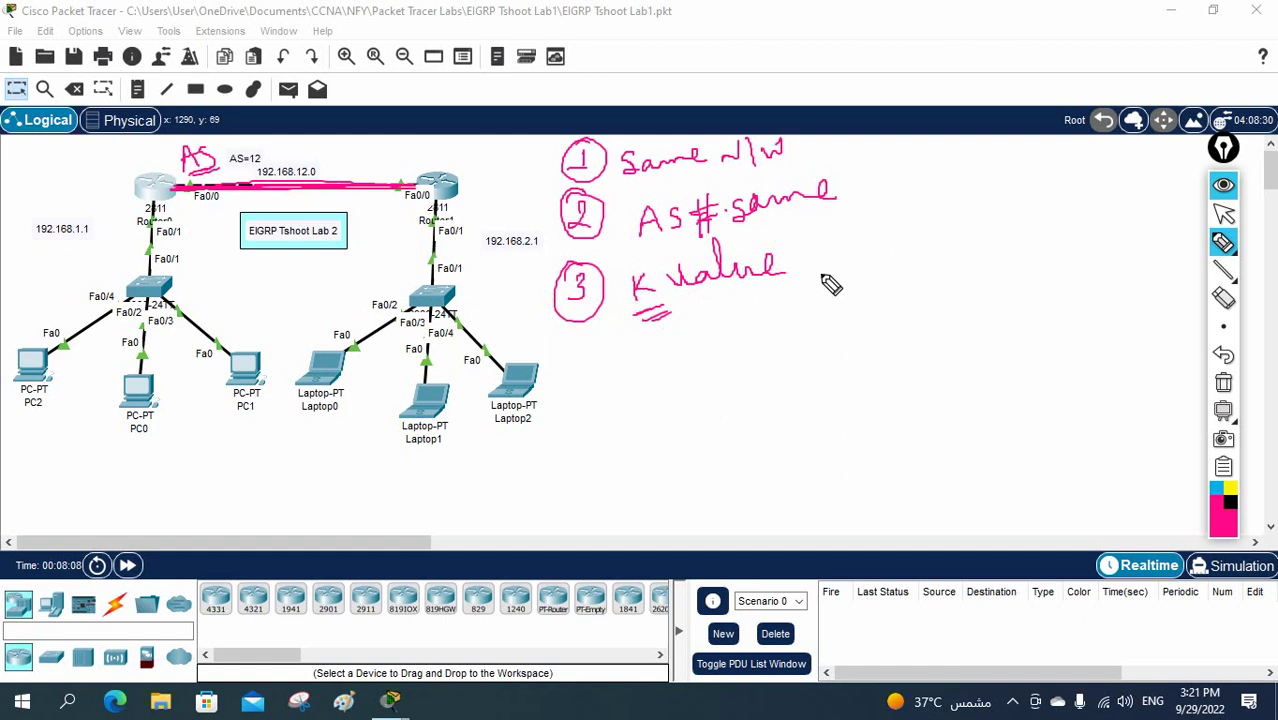
# - Complete the K value note with "should be same" and add a circled 4 reading "EIGRP Passive interface", with a circled mark between the words
pyautogui.moveTo(822, 260)
pyautogui.mouseDown()
pyautogui.moveTo(853, 255)
pyautogui.moveTo(885, 240)
pyautogui.moveTo(896, 210)
pyautogui.moveTo(934, 218)
pyautogui.moveTo(932, 199)
pyautogui.moveTo(964, 213)
pyautogui.moveTo(970, 237)
pyautogui.moveTo(1056, 201)
pyautogui.moveTo(1063, 218)
pyautogui.moveTo(1158, 200)
pyautogui.mouseUp()
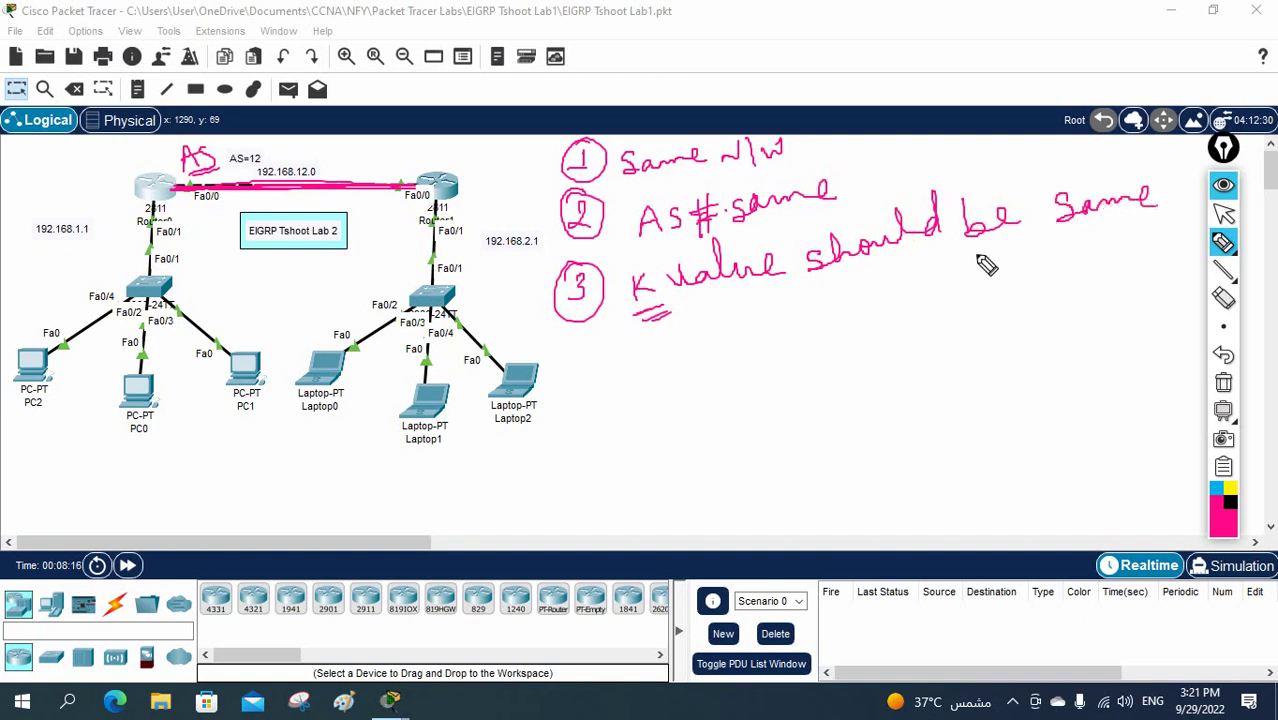
pyautogui.moveTo(580, 382)
pyautogui.mouseDown()
pyautogui.moveTo(573, 365)
pyautogui.moveTo(574, 413)
pyautogui.mouseUp()
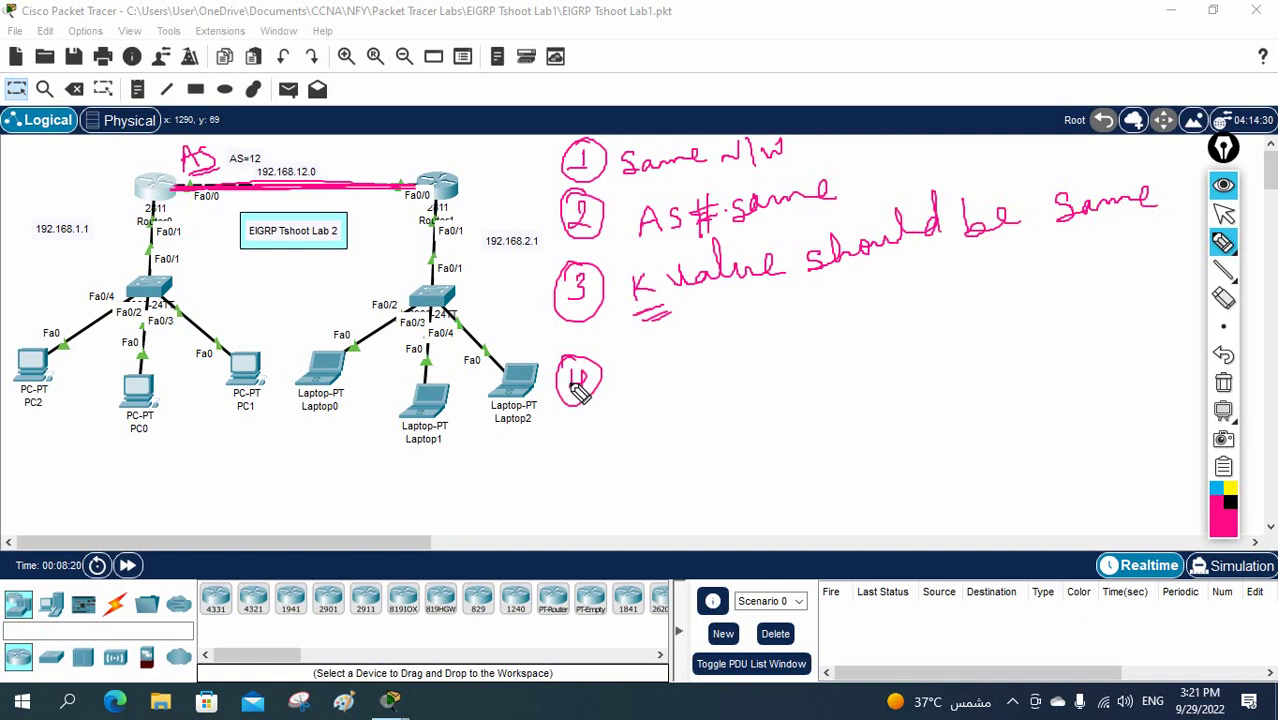
pyautogui.moveTo(627, 358)
pyautogui.mouseDown()
pyautogui.moveTo(632, 391)
pyautogui.moveTo(634, 365)
pyautogui.moveTo(668, 354)
pyautogui.moveTo(679, 375)
pyautogui.moveTo(690, 341)
pyautogui.moveTo(721, 361)
pyautogui.moveTo(739, 339)
pyautogui.moveTo(768, 352)
pyautogui.mouseUp()
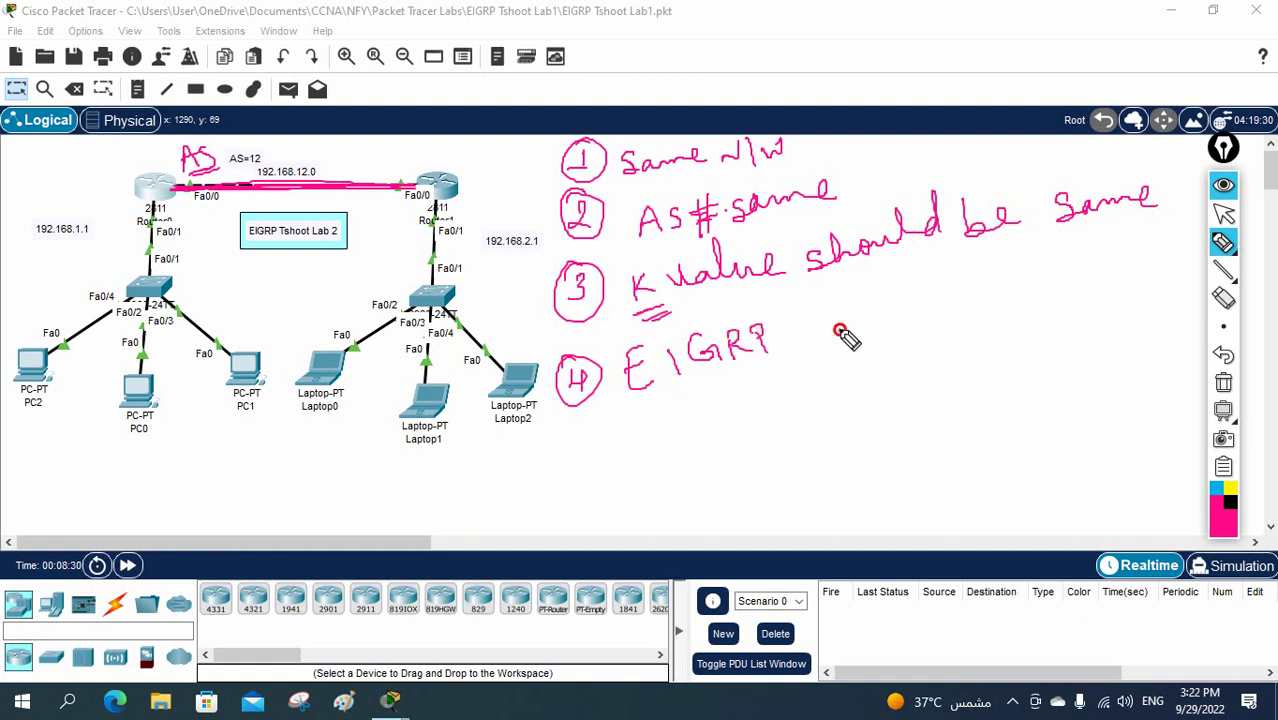
pyautogui.moveTo(830, 318)
pyautogui.mouseDown()
pyautogui.moveTo(877, 308)
pyautogui.moveTo(923, 312)
pyautogui.moveTo(975, 291)
pyautogui.mouseUp()
pyautogui.click(908, 288)
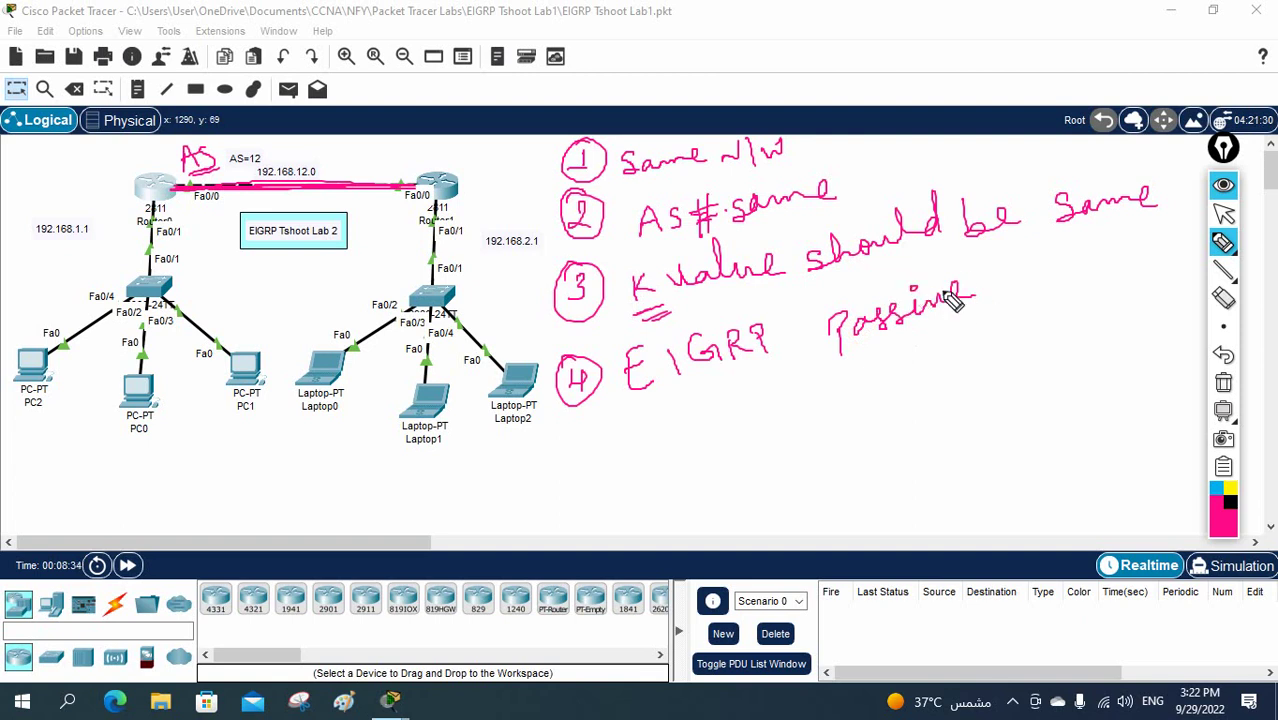
pyautogui.moveTo(1005, 315)
pyautogui.mouseDown()
pyautogui.moveTo(1049, 296)
pyautogui.moveTo(1061, 289)
pyautogui.moveTo(1043, 278)
pyautogui.moveTo(1001, 277)
pyautogui.moveTo(1068, 290)
pyautogui.moveTo(1101, 262)
pyautogui.moveTo(1112, 270)
pyautogui.moveTo(1162, 243)
pyautogui.moveTo(1196, 272)
pyautogui.mouseUp()
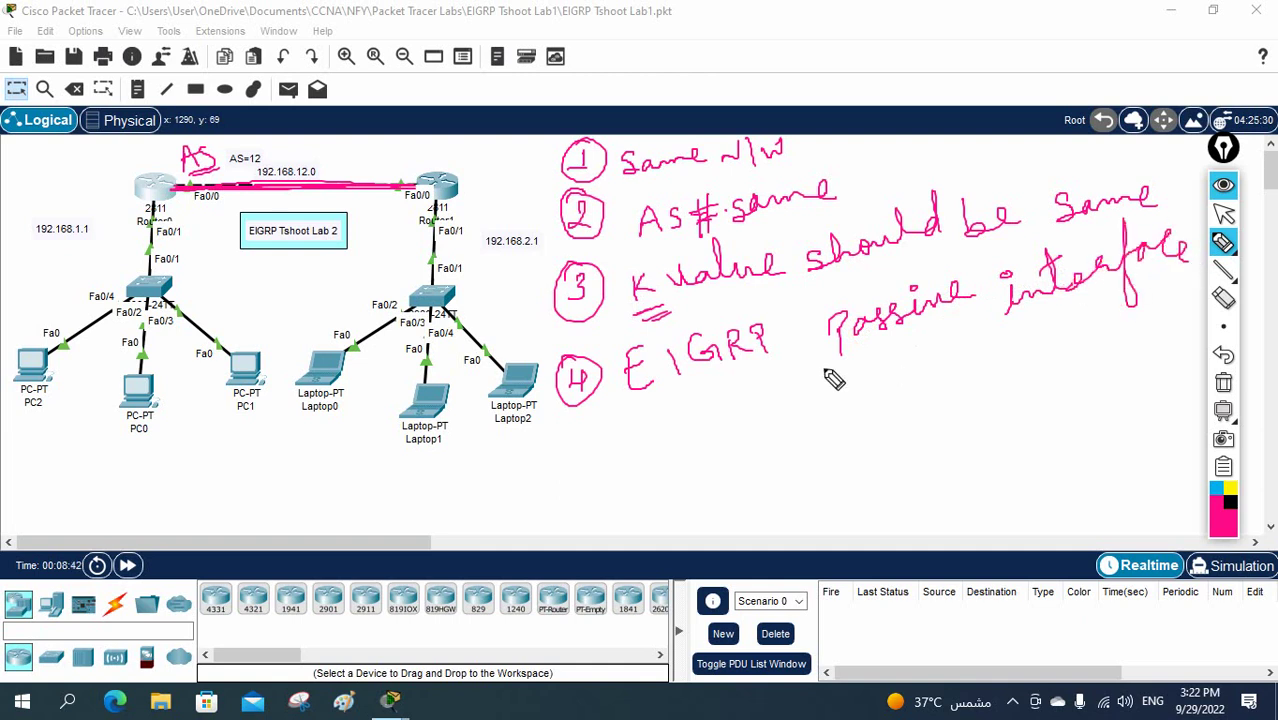
pyautogui.moveTo(864, 371); pyautogui.dragTo(852, 372)
pyautogui.moveTo(799, 324)
pyautogui.mouseDown()
pyautogui.moveTo(798, 362)
pyautogui.moveTo(815, 340)
pyautogui.moveTo(805, 320)
pyautogui.mouseUp()
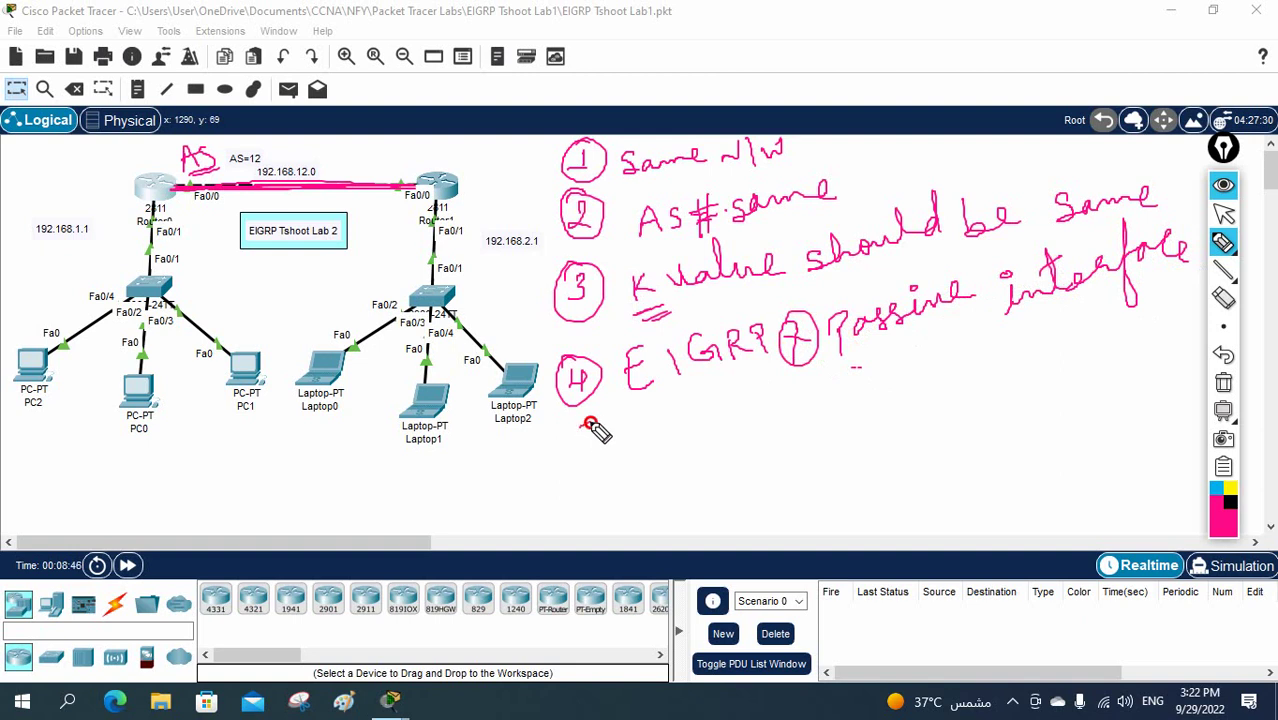
# - Add a circled 5 reading "Filter Multicast IP" with "ACL → Block" beneath it, underlining ACL and Block
pyautogui.moveTo(593, 420)
pyautogui.mouseDown()
pyautogui.moveTo(582, 448)
pyautogui.moveTo(617, 435)
pyautogui.moveTo(600, 414)
pyautogui.mouseUp()
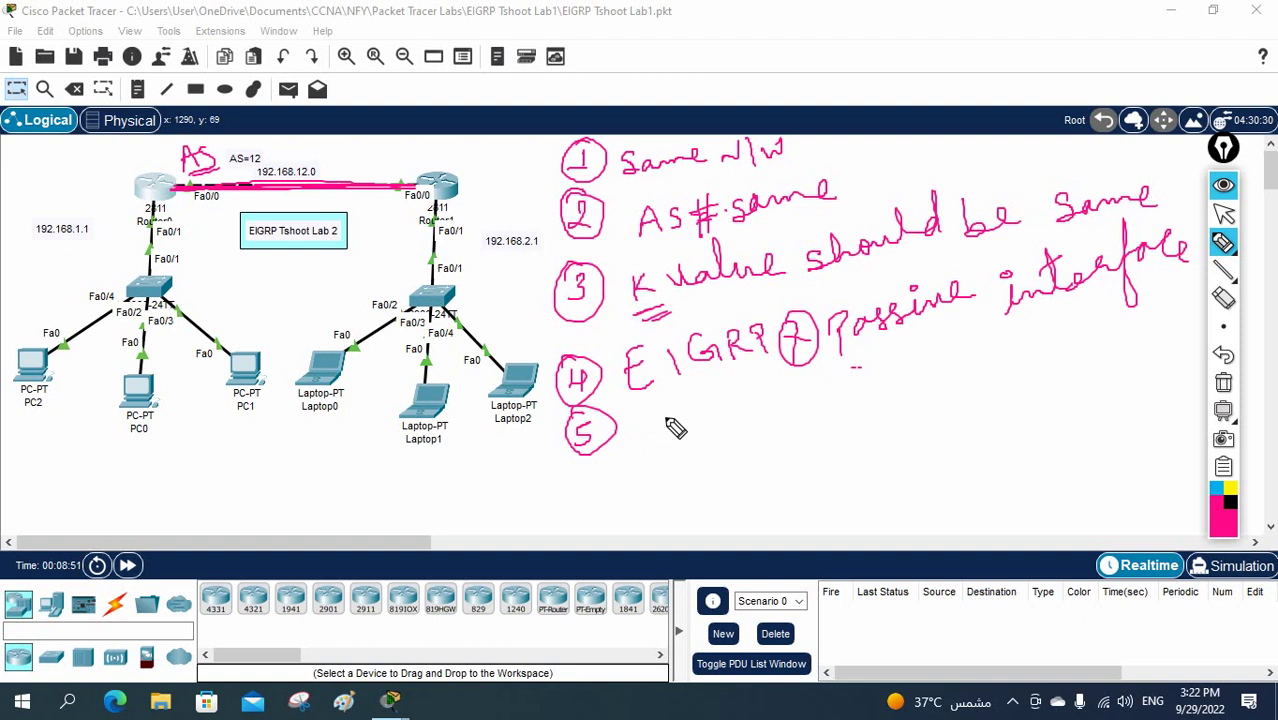
pyautogui.moveTo(670, 417)
pyautogui.mouseDown()
pyautogui.moveTo(789, 392)
pyautogui.moveTo(752, 381)
pyautogui.mouseUp()
pyautogui.moveTo(815, 420)
pyautogui.mouseDown()
pyautogui.moveTo(876, 374)
pyautogui.moveTo(905, 378)
pyautogui.moveTo(912, 352)
pyautogui.mouseUp()
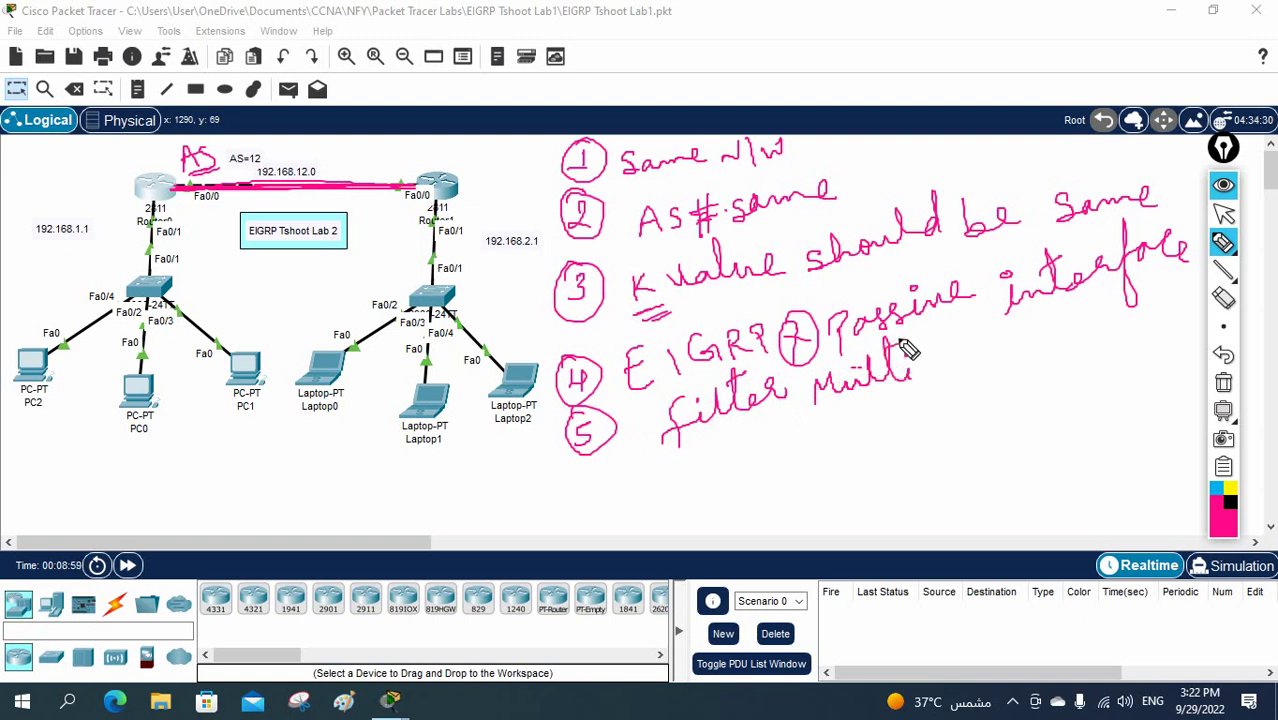
pyautogui.click(912, 356)
pyautogui.moveTo(929, 371)
pyautogui.mouseDown()
pyautogui.moveTo(979, 362)
pyautogui.moveTo(1008, 338)
pyautogui.moveTo(1034, 346)
pyautogui.moveTo(1053, 322)
pyautogui.mouseUp()
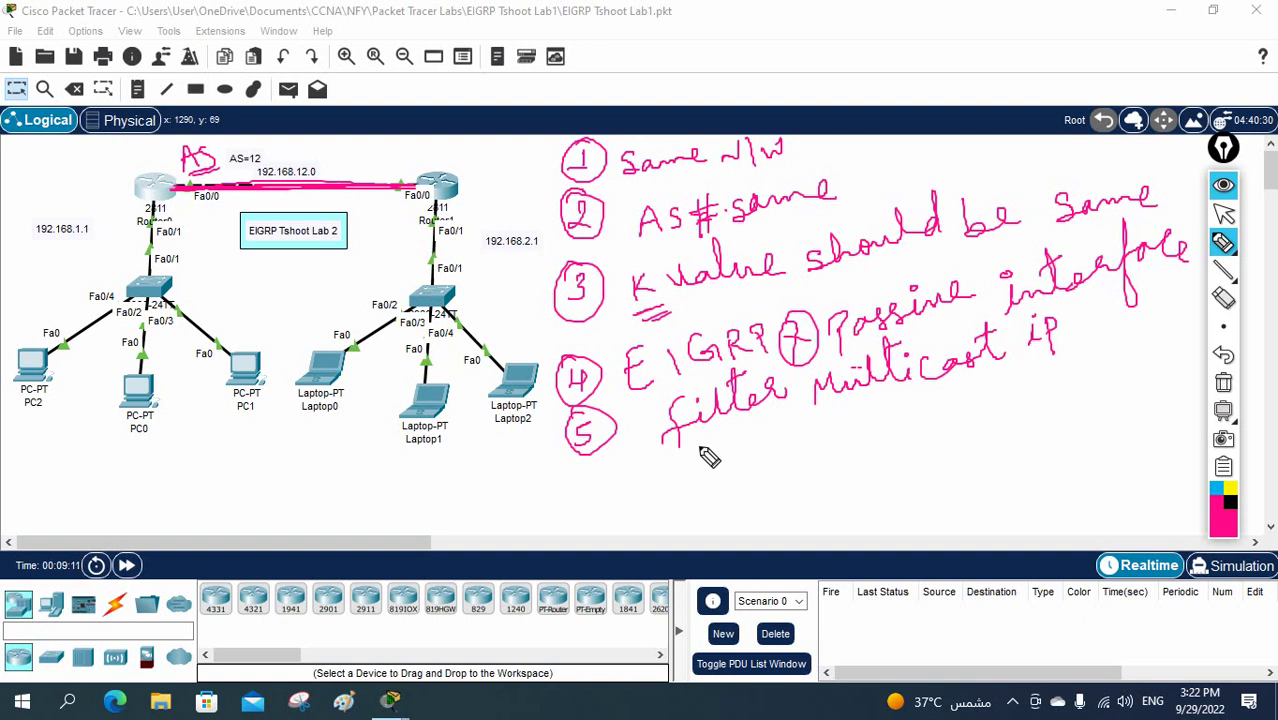
pyautogui.moveTo(799, 451)
pyautogui.mouseDown()
pyautogui.moveTo(807, 434)
pyautogui.moveTo(820, 447)
pyautogui.mouseUp()
pyautogui.moveTo(803, 441)
pyautogui.mouseDown()
pyautogui.moveTo(856, 422)
pyautogui.moveTo(866, 462)
pyautogui.moveTo(922, 408)
pyautogui.moveTo(940, 411)
pyautogui.mouseUp()
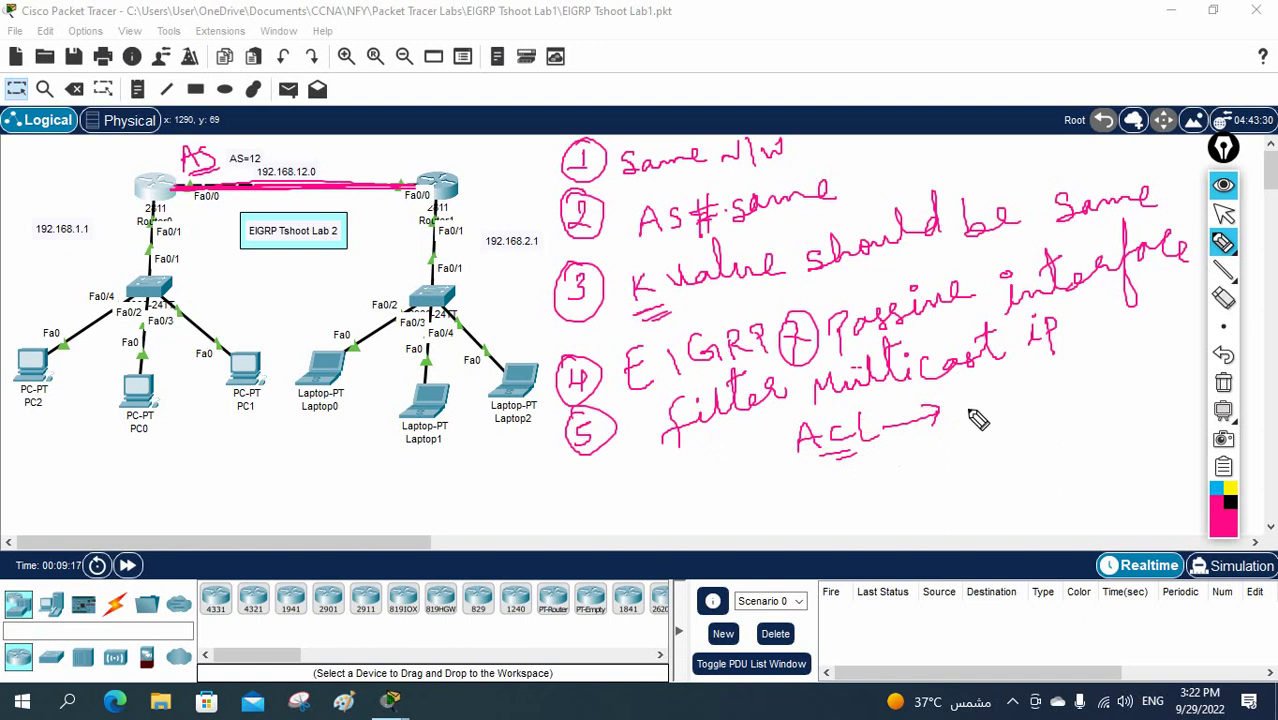
pyautogui.moveTo(966, 395)
pyautogui.mouseDown()
pyautogui.moveTo(1013, 406)
pyautogui.moveTo(1024, 388)
pyautogui.moveTo(1050, 401)
pyautogui.moveTo(1052, 382)
pyautogui.moveTo(1048, 422)
pyautogui.mouseUp()
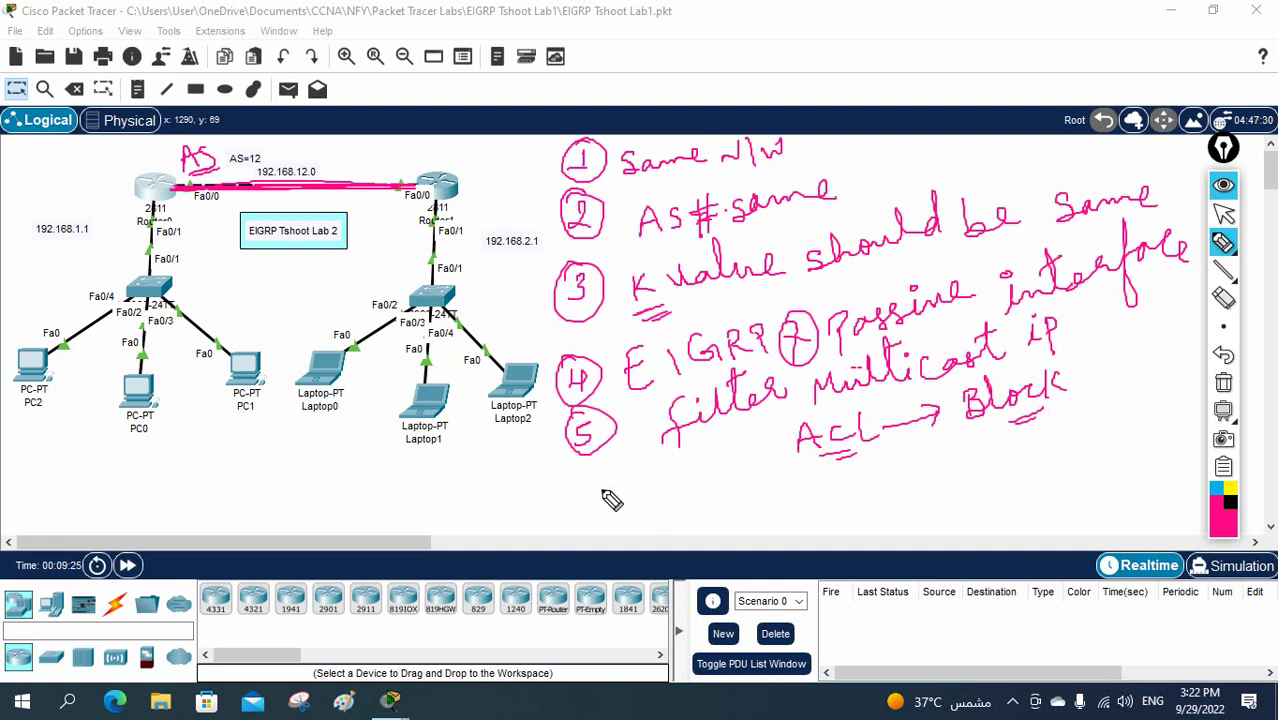
# - Add a circled 6 reading "Frame Relay Map", with an arrow from it to "X Multicast"
pyautogui.moveTo(606, 487)
pyautogui.mouseDown()
pyautogui.moveTo(595, 507)
pyautogui.moveTo(604, 496)
pyautogui.moveTo(606, 514)
pyautogui.mouseUp()
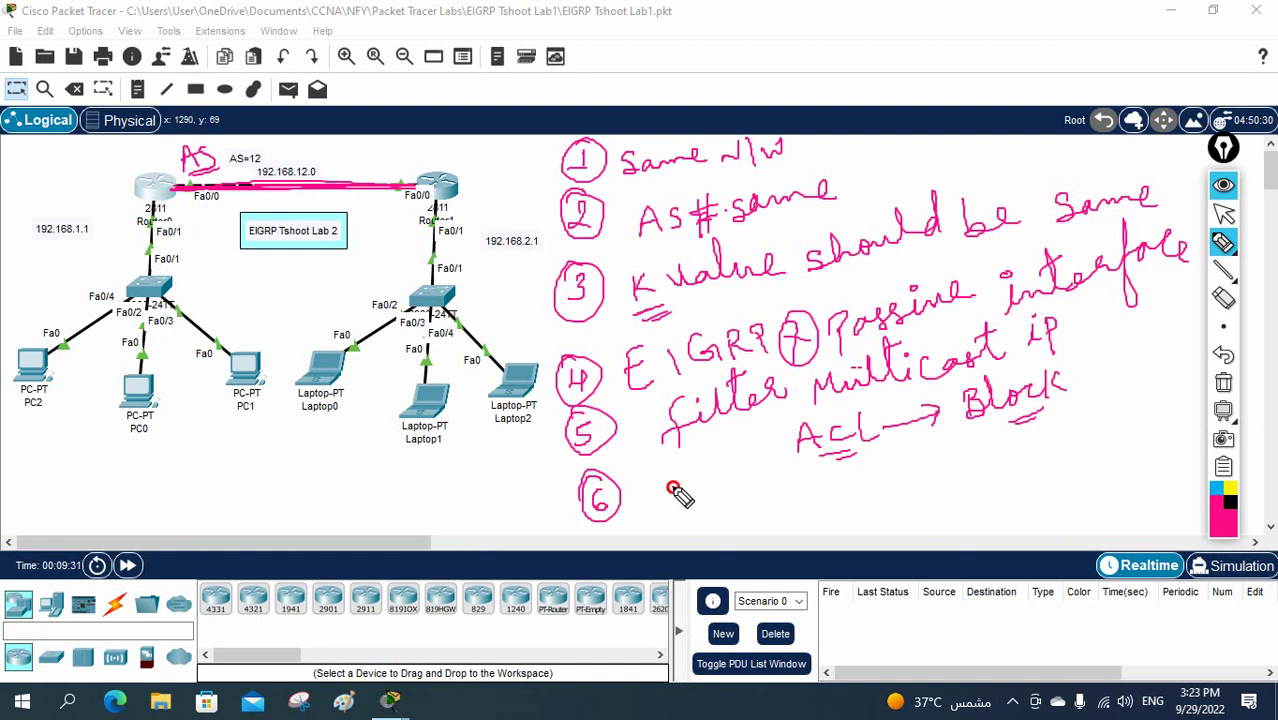
pyautogui.moveTo(673, 488)
pyautogui.mouseDown()
pyautogui.moveTo(682, 480)
pyautogui.moveTo(665, 511)
pyautogui.moveTo(964, 465)
pyautogui.moveTo(963, 494)
pyautogui.mouseUp()
pyautogui.moveTo(1030, 466)
pyautogui.mouseDown()
pyautogui.moveTo(1036, 451)
pyautogui.moveTo(1096, 455)
pyautogui.mouseUp()
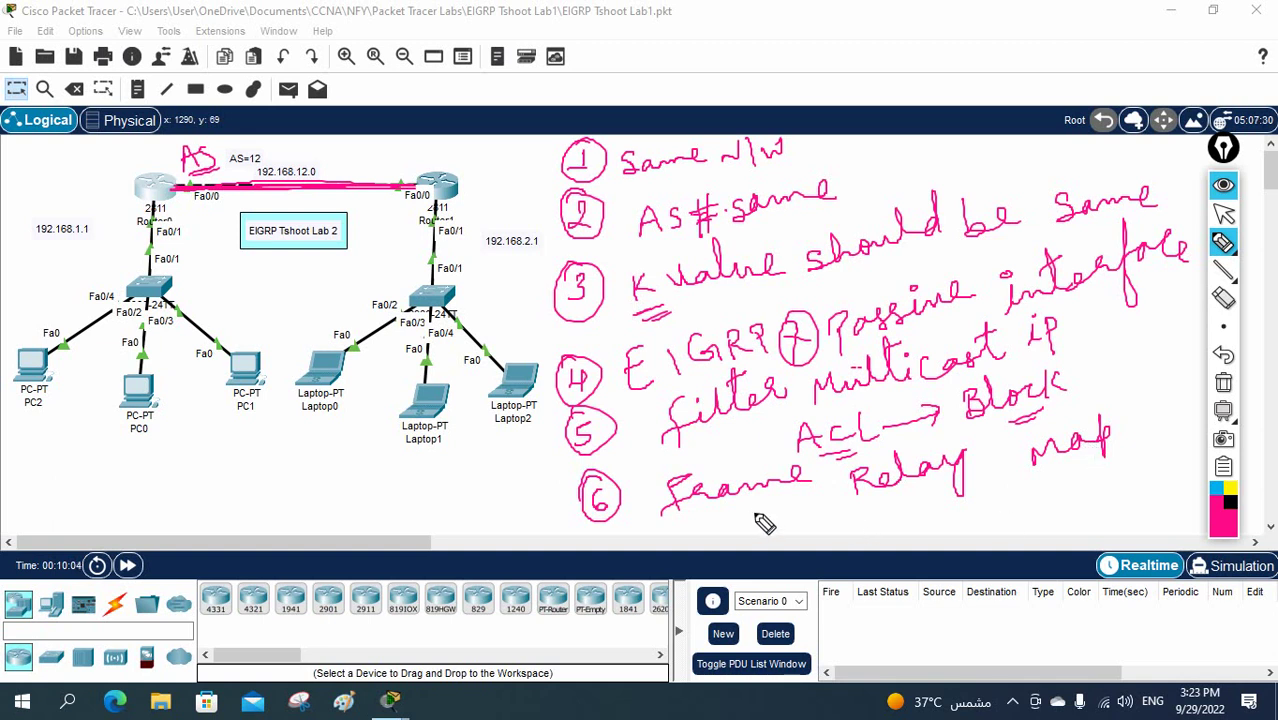
pyautogui.moveTo(746, 486)
pyautogui.mouseDown()
pyautogui.moveTo(872, 521)
pyautogui.moveTo(860, 507)
pyautogui.moveTo(930, 495)
pyautogui.moveTo(917, 529)
pyautogui.moveTo(951, 529)
pyautogui.moveTo(967, 500)
pyautogui.moveTo(1044, 509)
pyautogui.moveTo(1033, 467)
pyautogui.moveTo(1086, 501)
pyautogui.moveTo(1102, 487)
pyautogui.moveTo(1114, 497)
pyautogui.moveTo(1150, 462)
pyautogui.mouseUp()
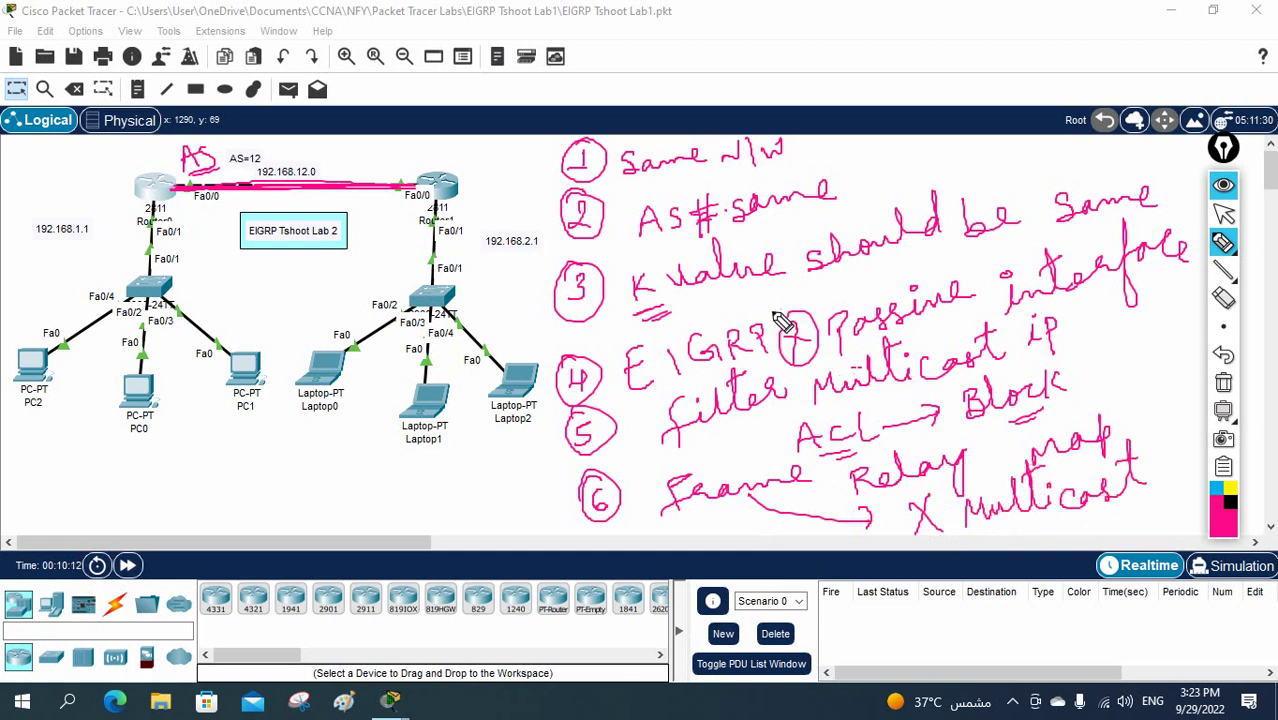
# - Write and underline "EIGRP" below the topology, and tick notes 1, 2, 3 and 5 in the requirements list
pyautogui.moveTo(178, 473)
pyautogui.mouseDown()
pyautogui.moveTo(195, 506)
pyautogui.moveTo(180, 471)
pyautogui.moveTo(250, 475)
pyautogui.moveTo(292, 432)
pyautogui.mouseUp()
pyautogui.moveTo(205, 514)
pyautogui.mouseDown()
pyautogui.moveTo(258, 480)
pyautogui.moveTo(278, 439)
pyautogui.moveTo(321, 418)
pyautogui.moveTo(324, 476)
pyautogui.mouseUp()
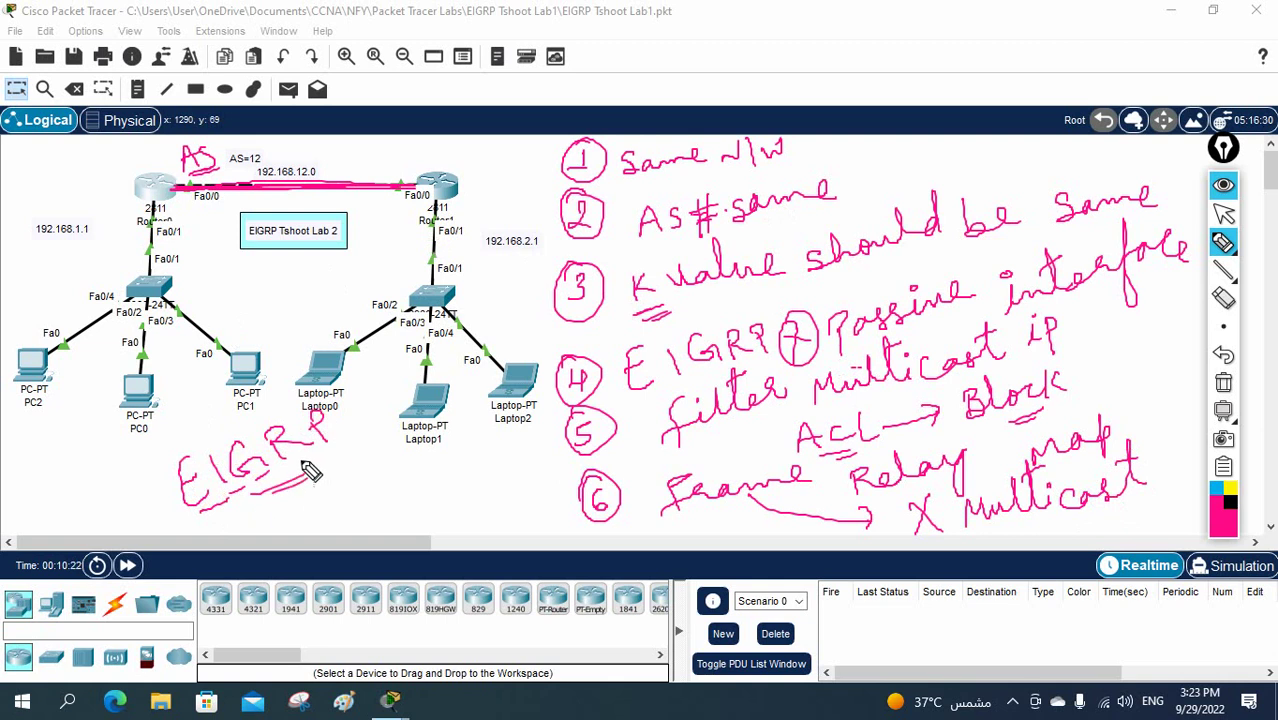
pyautogui.moveTo(806, 154)
pyautogui.mouseDown()
pyautogui.moveTo(855, 128)
pyautogui.moveTo(824, 160)
pyautogui.moveTo(897, 162)
pyautogui.mouseUp()
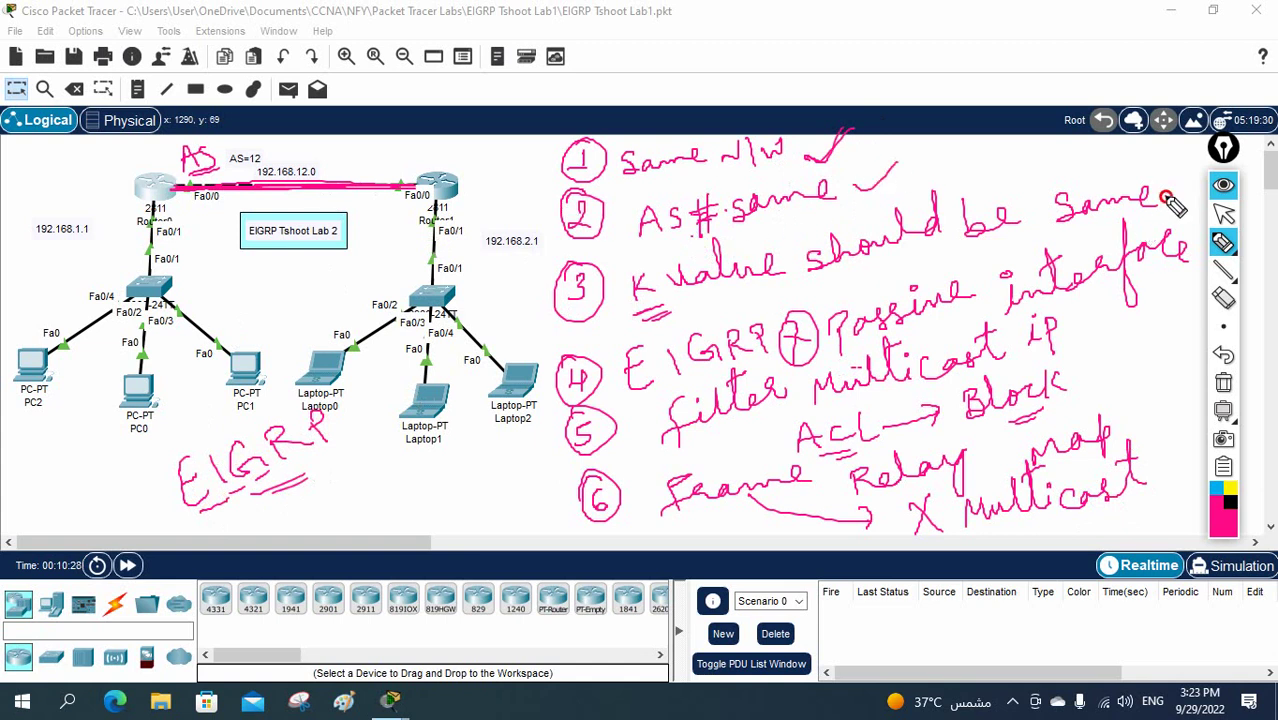
pyautogui.moveTo(1166, 198); pyautogui.dragTo(1192, 179)
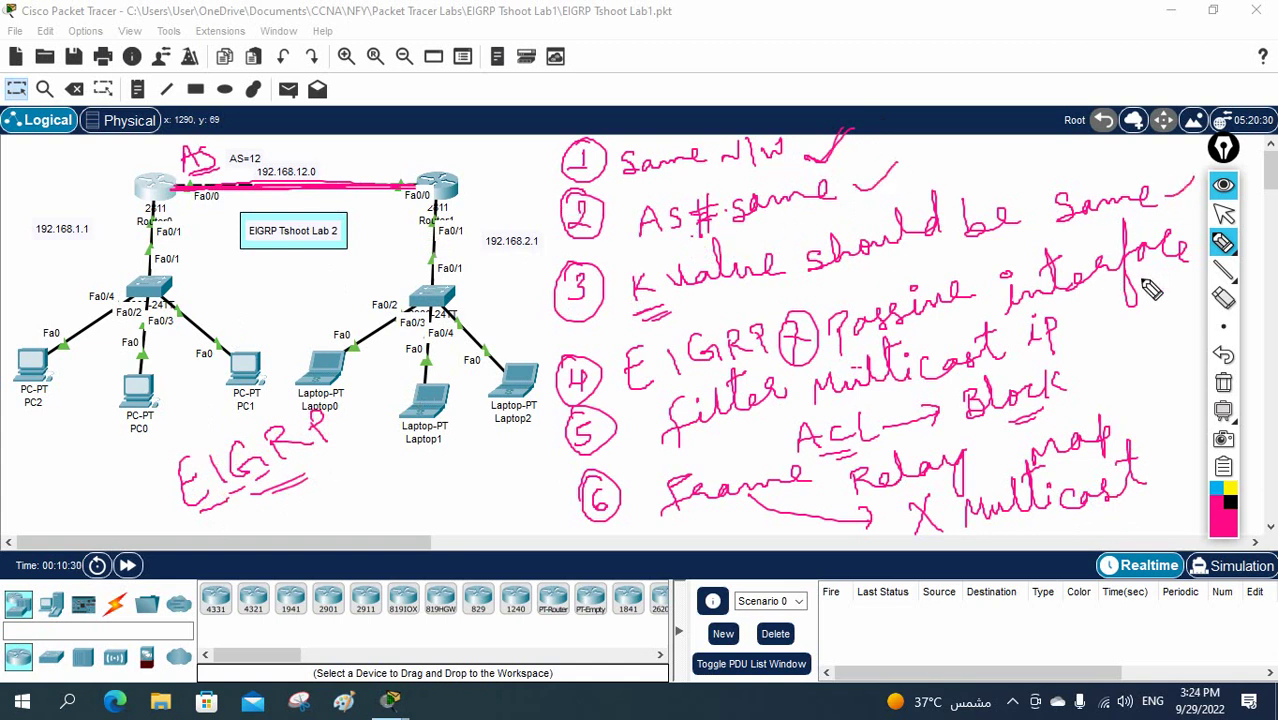
pyautogui.click(1223, 326)
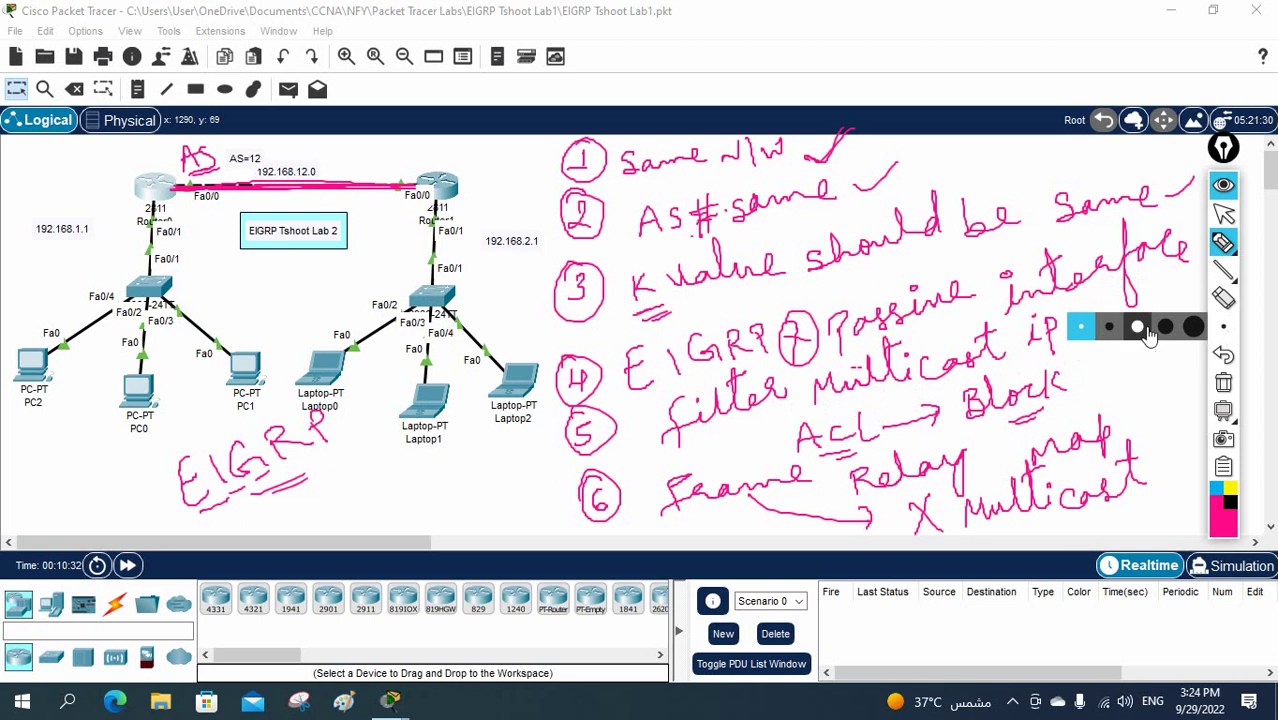
pyautogui.moveTo(1062, 350); pyautogui.dragTo(1108, 320)
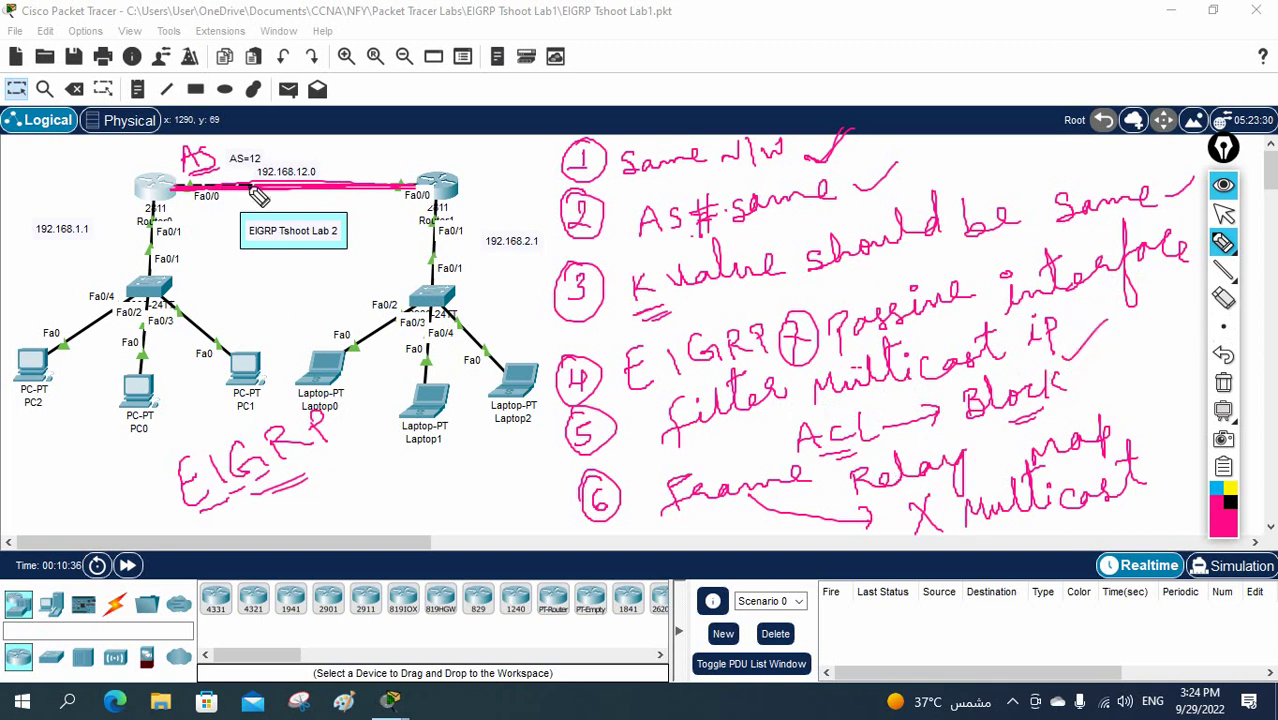
# - Draw a box around the middle of the Router0–Router1 link, and clear all the annotations
pyautogui.moveTo(264, 158)
pyautogui.mouseDown()
pyautogui.moveTo(292, 232)
pyautogui.moveTo(362, 225)
pyautogui.mouseUp()
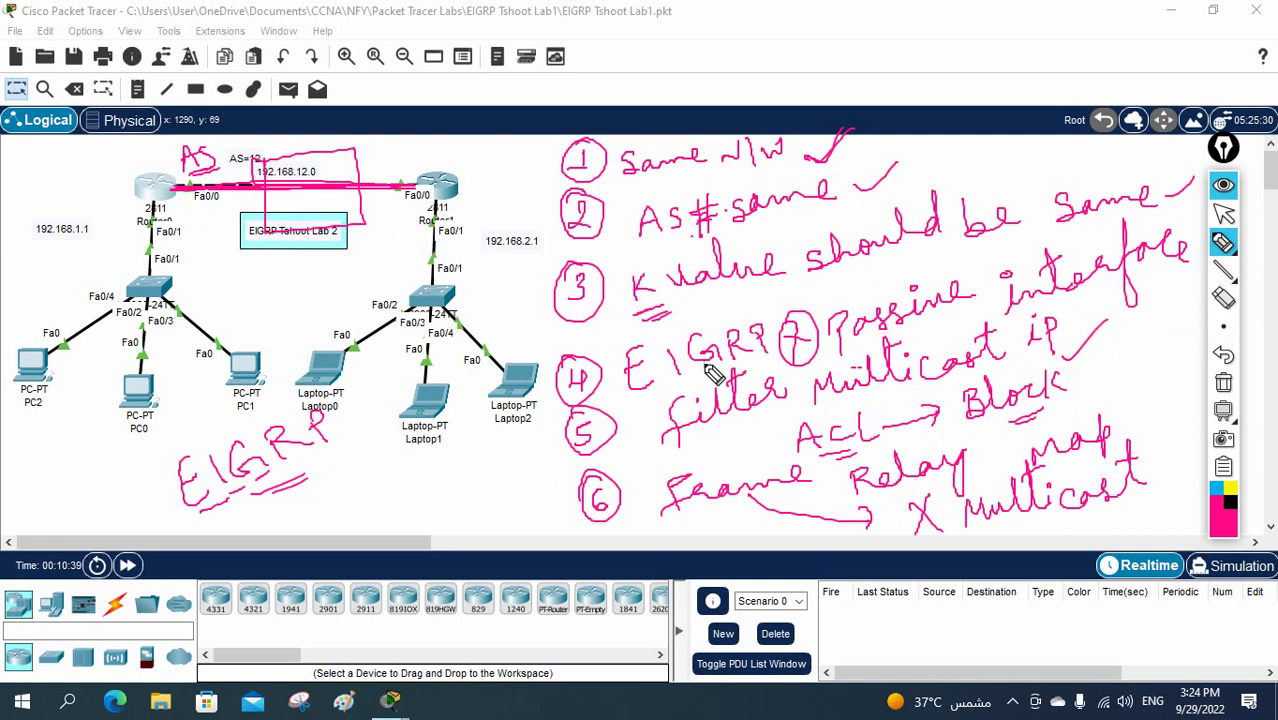
pyautogui.click(1224, 383)
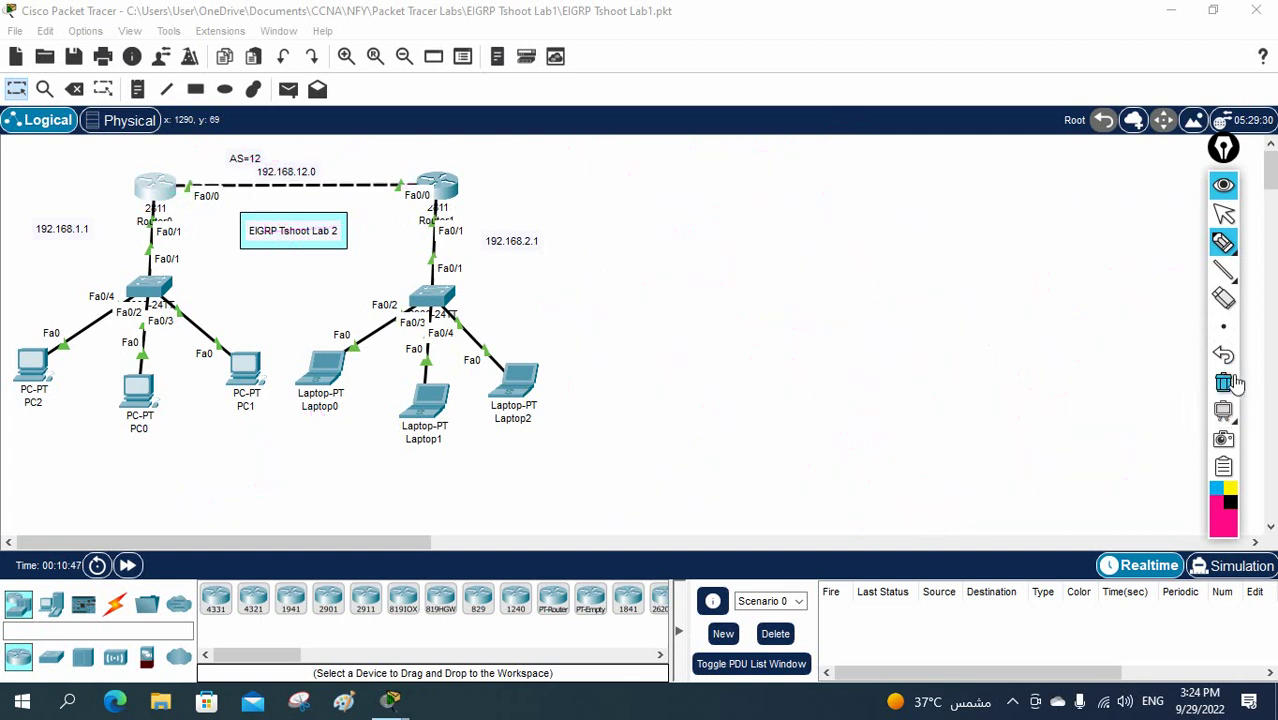
pyautogui.click(1224, 213)
# - Run "sh ip int br" on Router0 and examine the addresses and status of its interfaces
pyautogui.click(155, 187)
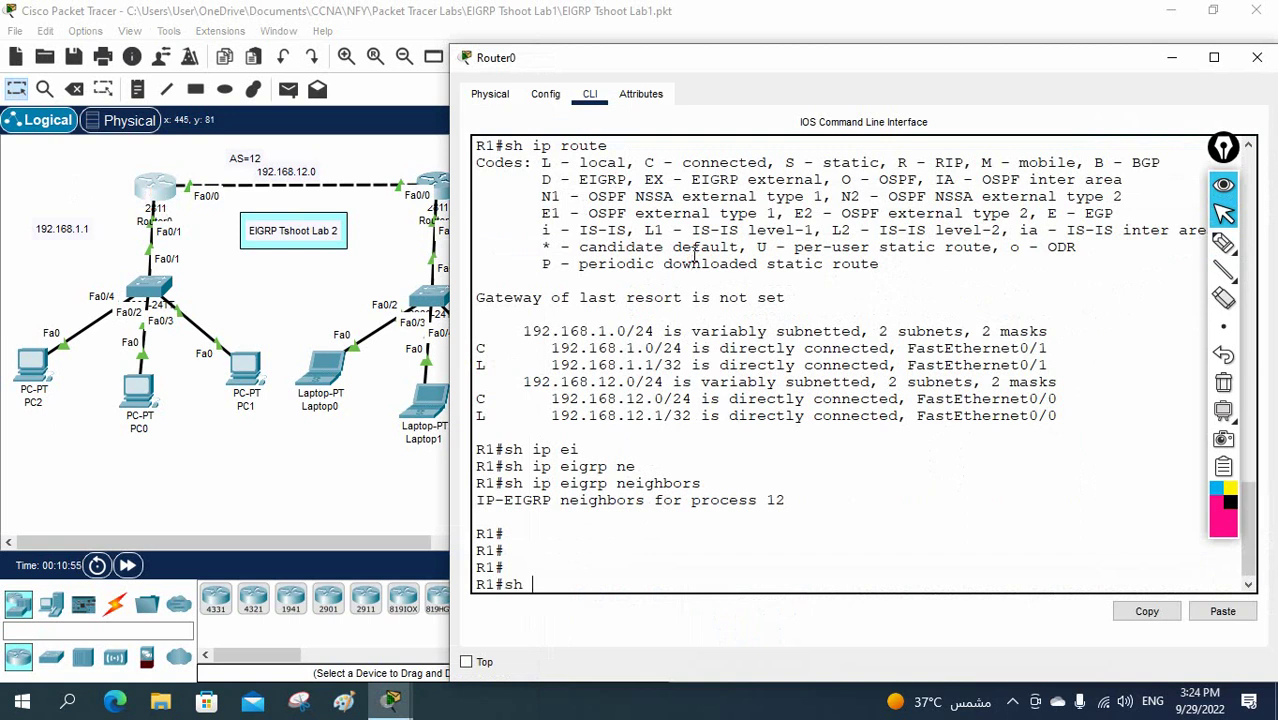
pyautogui.write('sh ip int br')
pyautogui.press('Return')
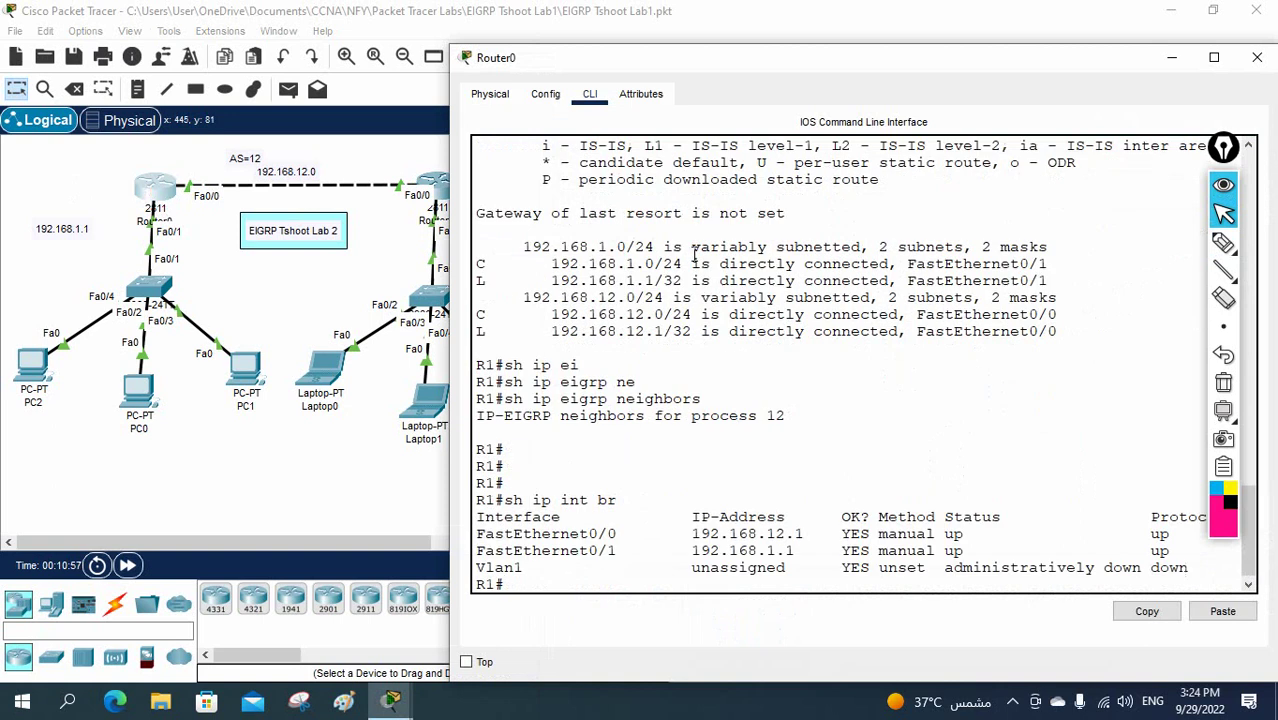
pyautogui.press('Return')
pyautogui.press('Return')
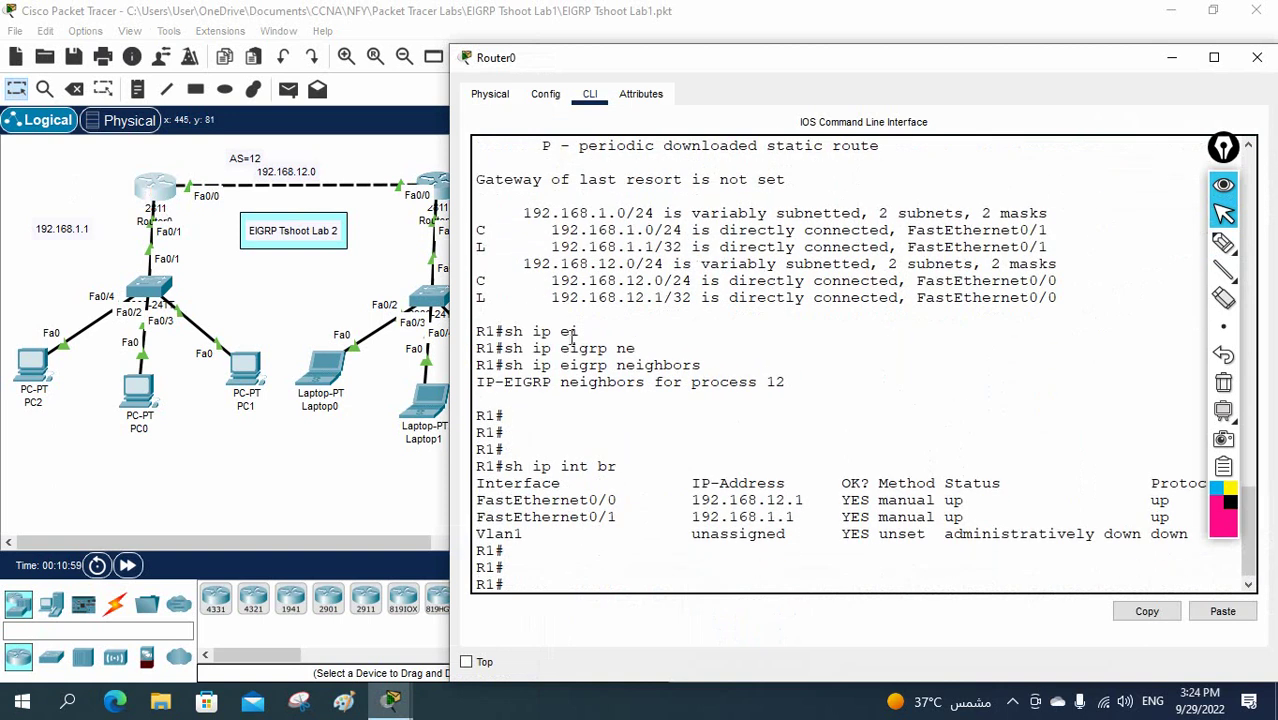
pyautogui.moveTo(1187, 527); pyautogui.dragTo(447, 507)
pyautogui.click(702, 441)
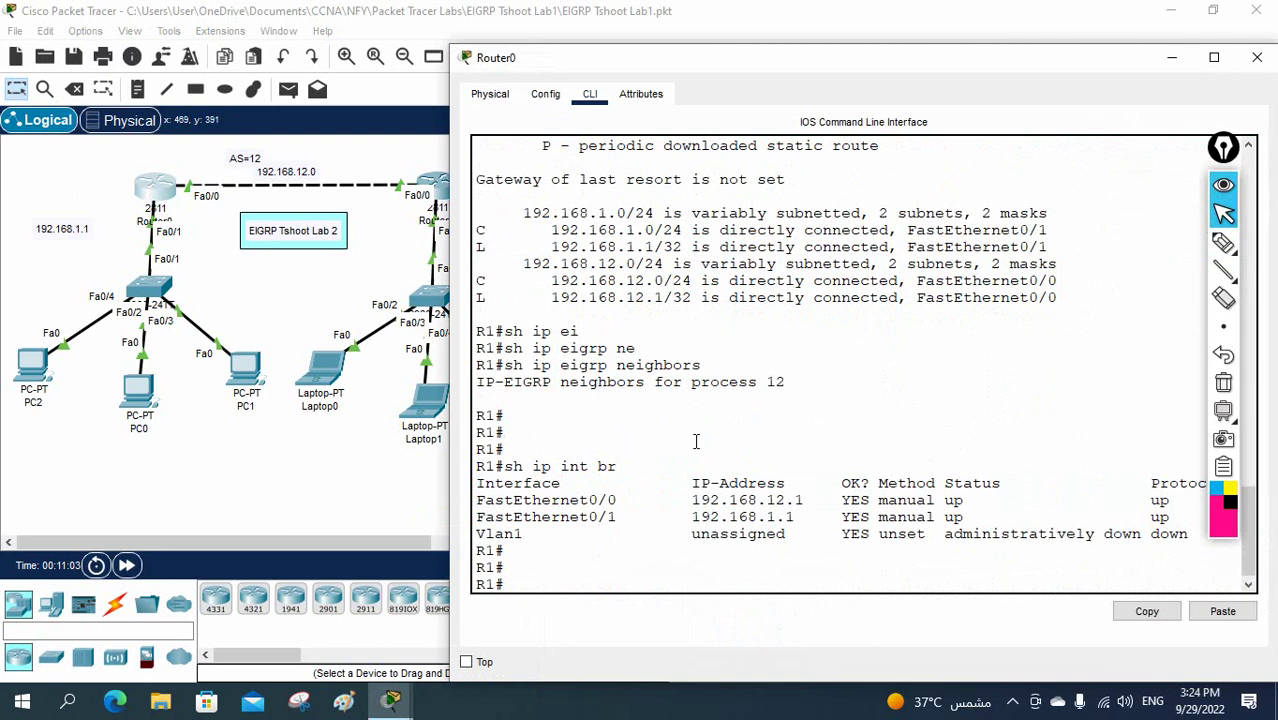
# - Run "sh ip protocols" on Router0 and examine the EIGRP process number by highlighting it
pyautogui.write('sh ip pro')
pyautogui.press('Tab')
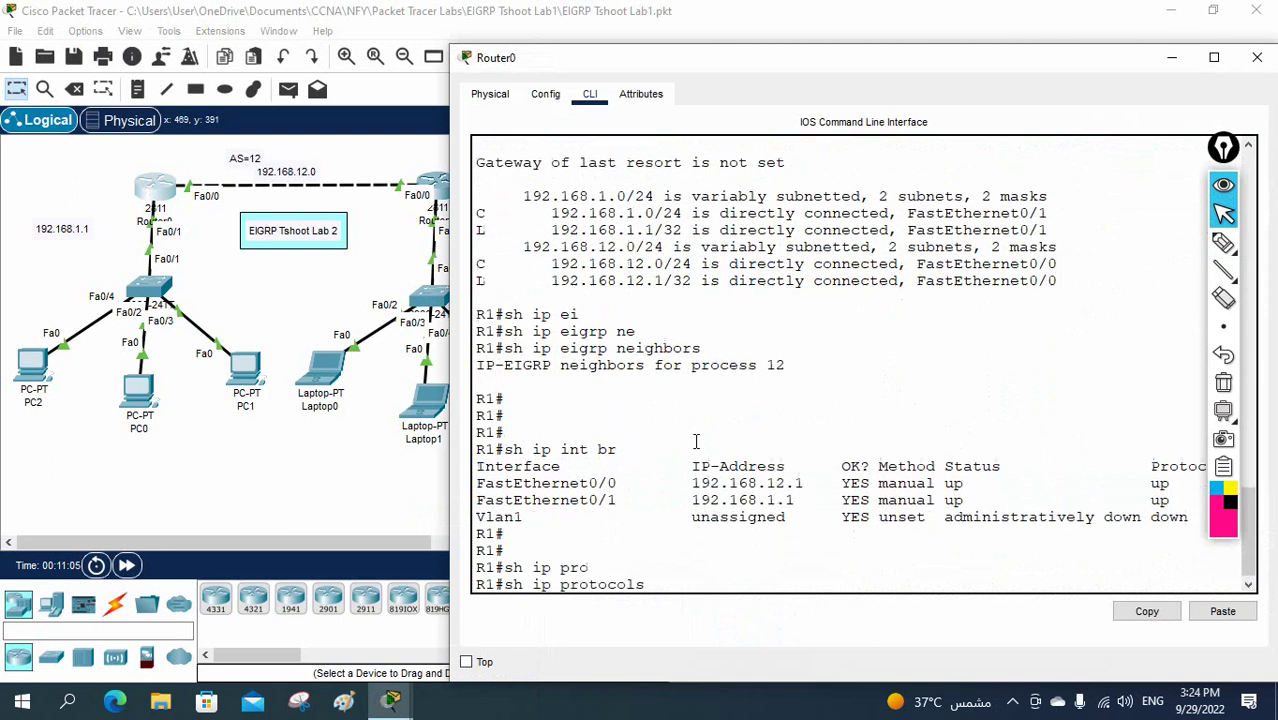
pyautogui.press('Return')
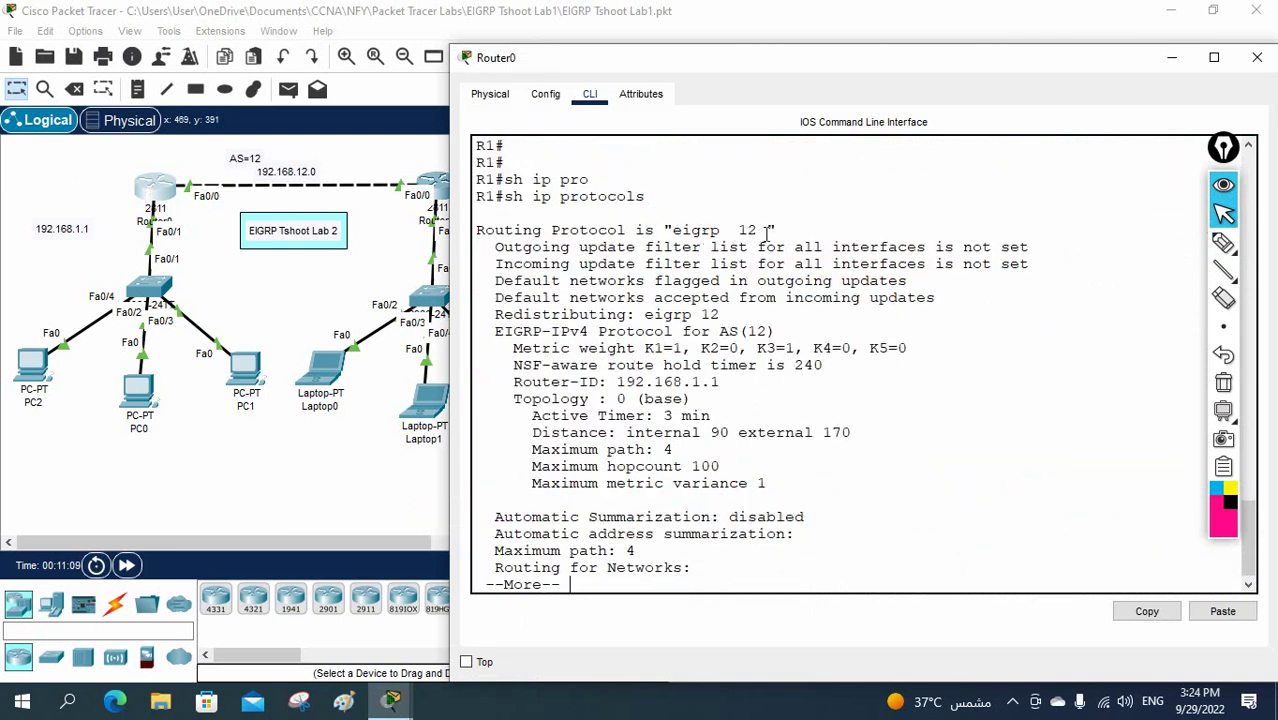
pyautogui.moveTo(768, 232); pyautogui.dragTo(477, 226)
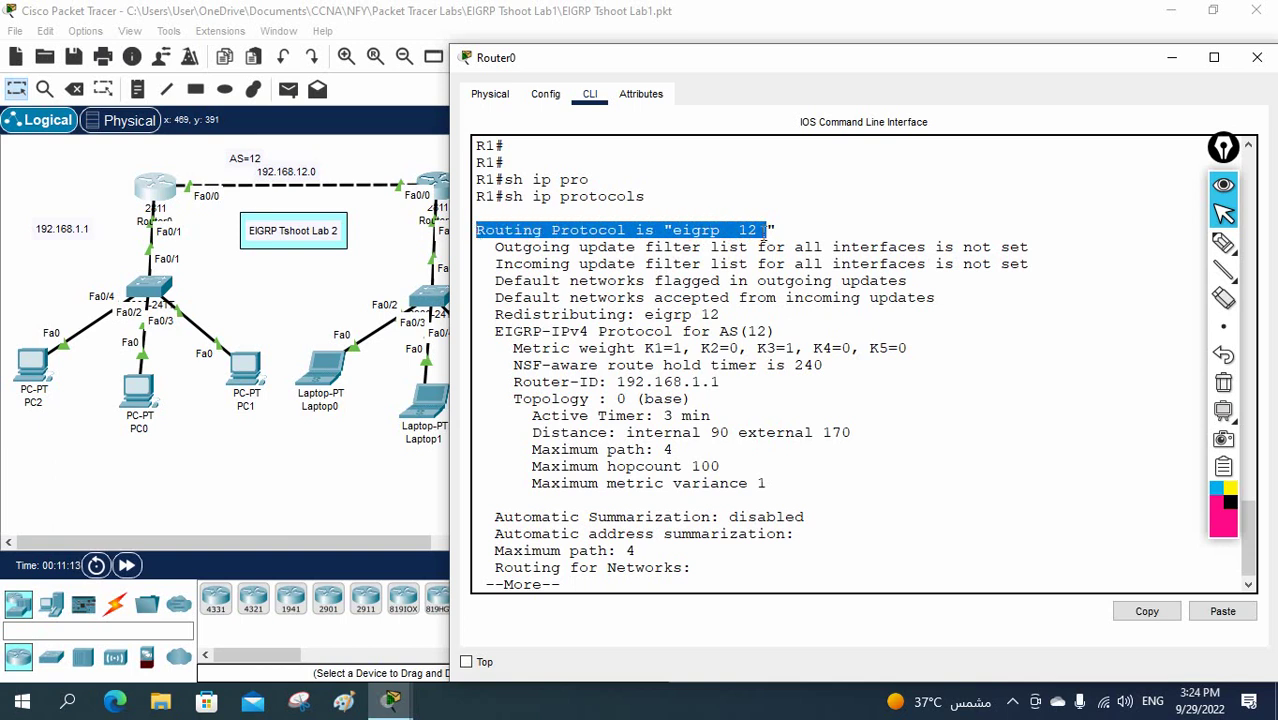
pyautogui.moveTo(760, 230); pyautogui.dragTo(736, 229)
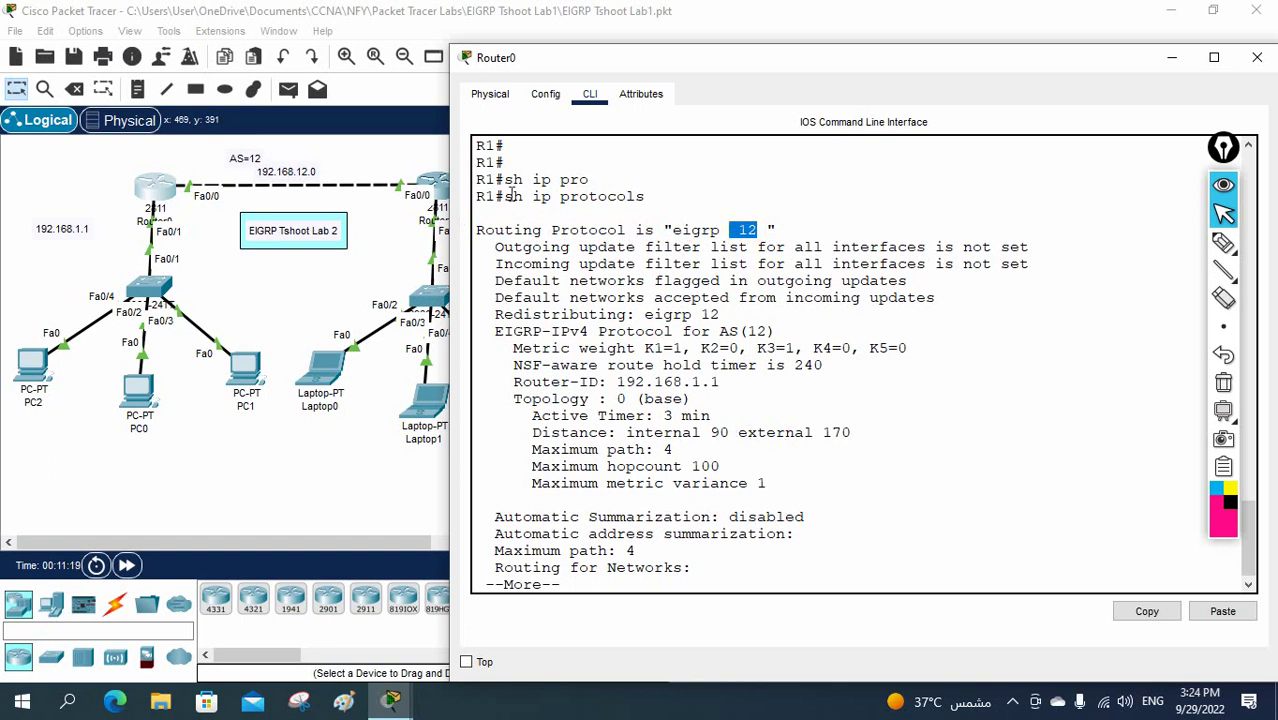
pyautogui.moveTo(506, 196); pyautogui.dragTo(641, 197)
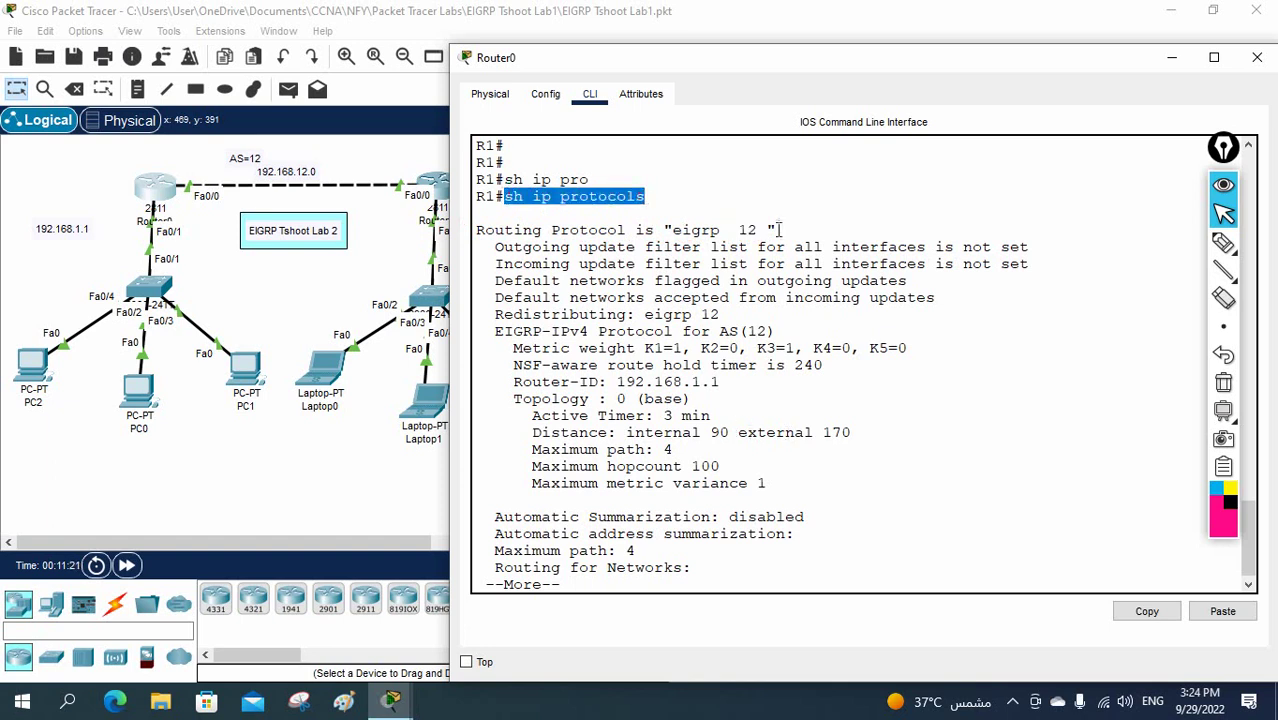
pyautogui.moveTo(784, 230); pyautogui.dragTo(664, 230)
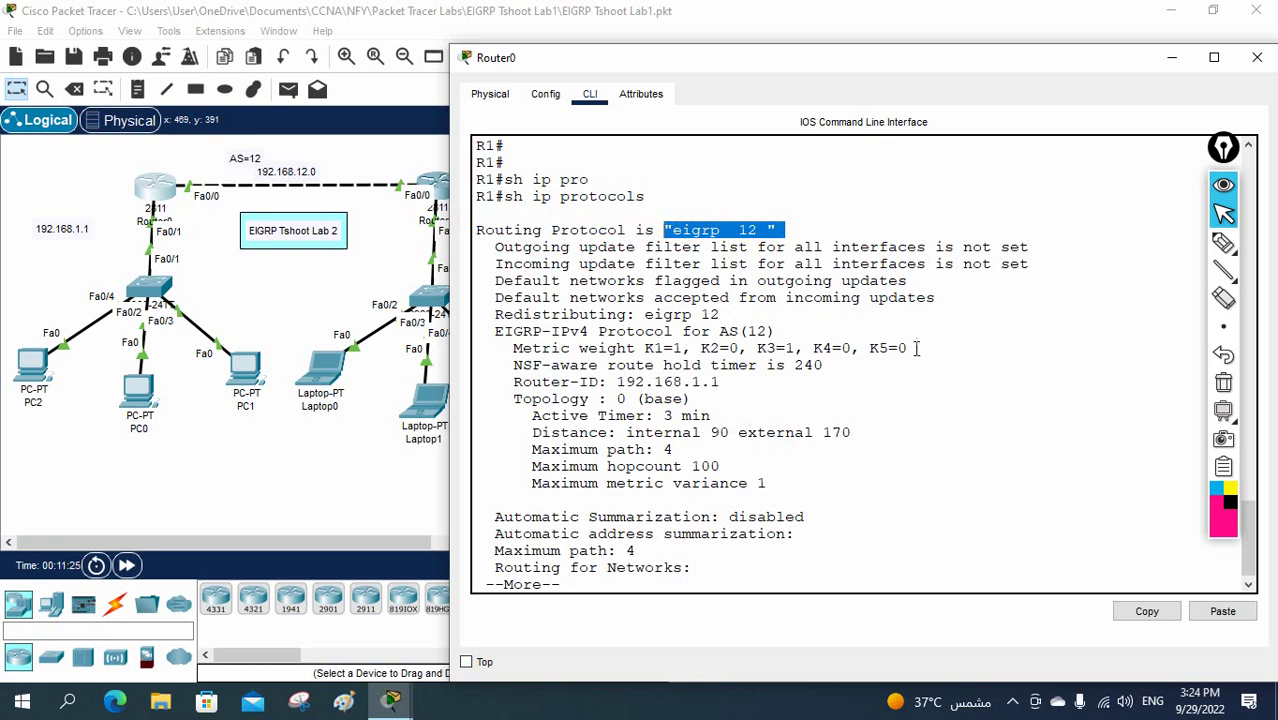
# - Highlight the K values and the automatic summarization line, and page the protocols output forward to the routed networks
pyautogui.moveTo(928, 347); pyautogui.dragTo(644, 350)
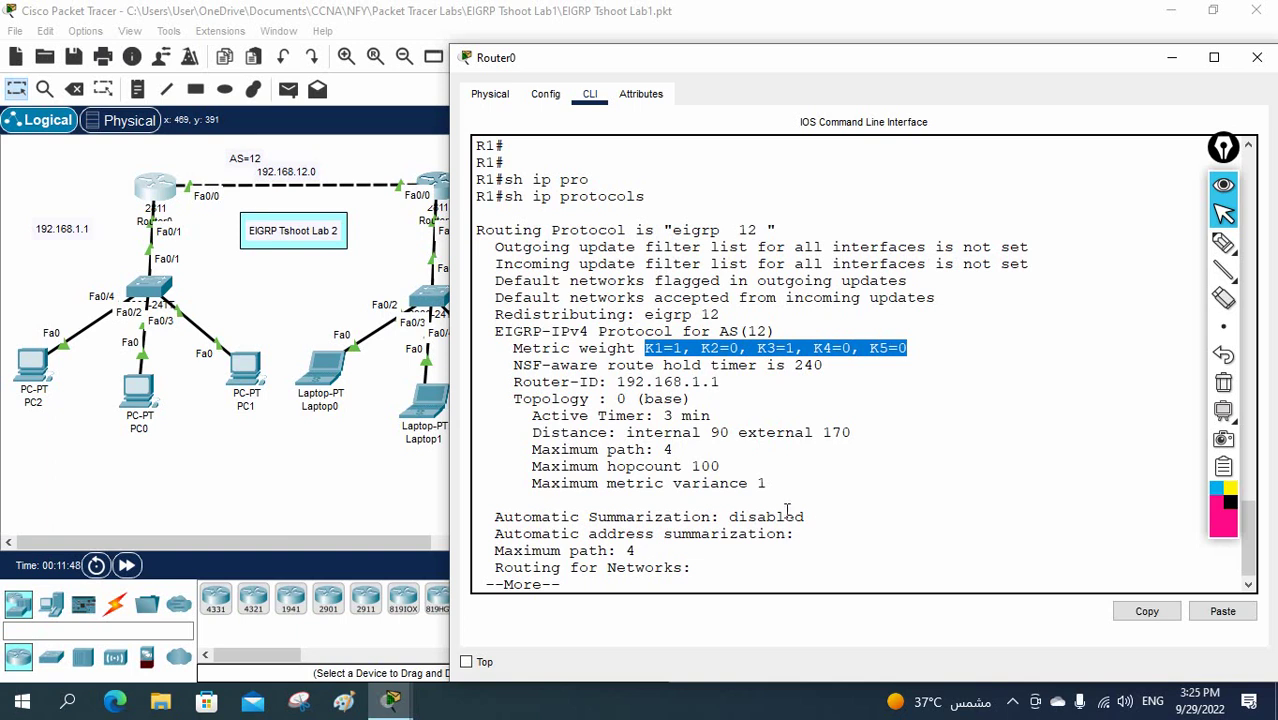
pyautogui.moveTo(812, 515); pyautogui.dragTo(524, 518)
pyautogui.press('Return')
pyautogui.press('Return')
pyautogui.press('Return')
pyautogui.press('Return')
pyautogui.press('Return')
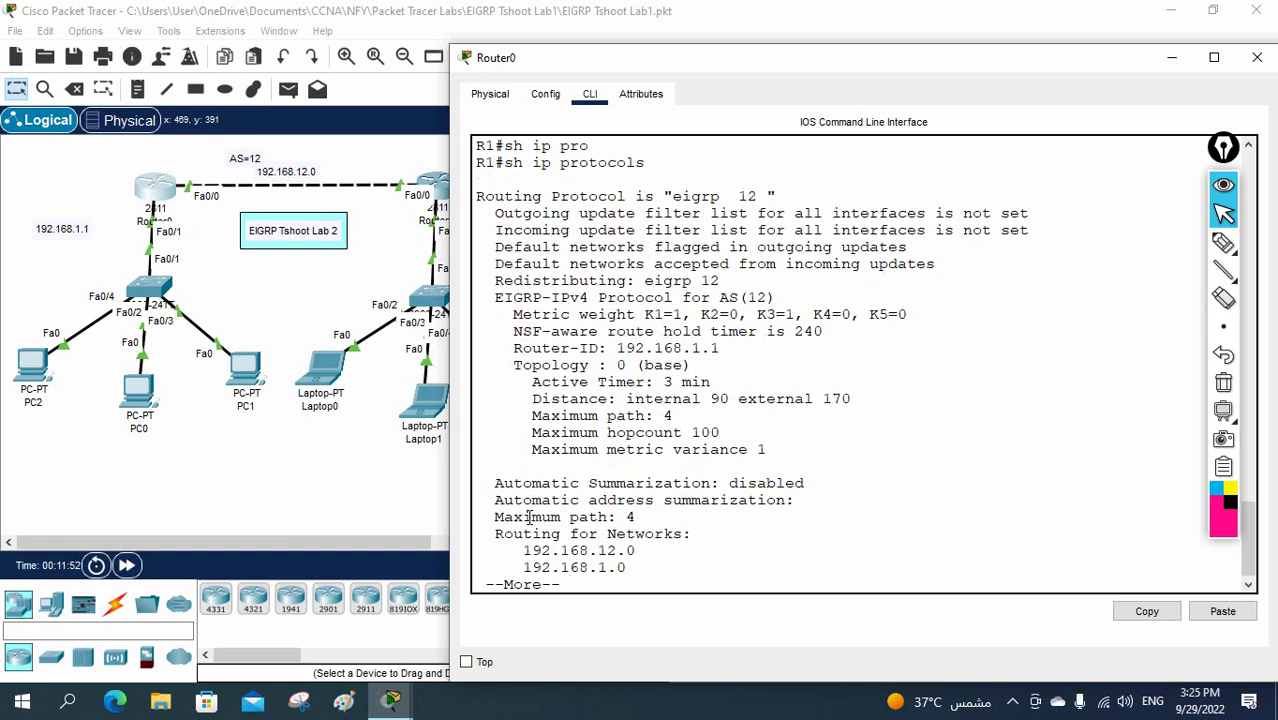
pyautogui.moveTo(661, 518); pyautogui.dragTo(477, 485)
# - Page through the rest of the protocols output back to the R1 prompt, and highlight the internal distance
pyautogui.press('Return')
pyautogui.press('Return')
pyautogui.press('Return')
pyautogui.press('Return')
pyautogui.press('Return')
pyautogui.press('Return')
pyautogui.press('Return')
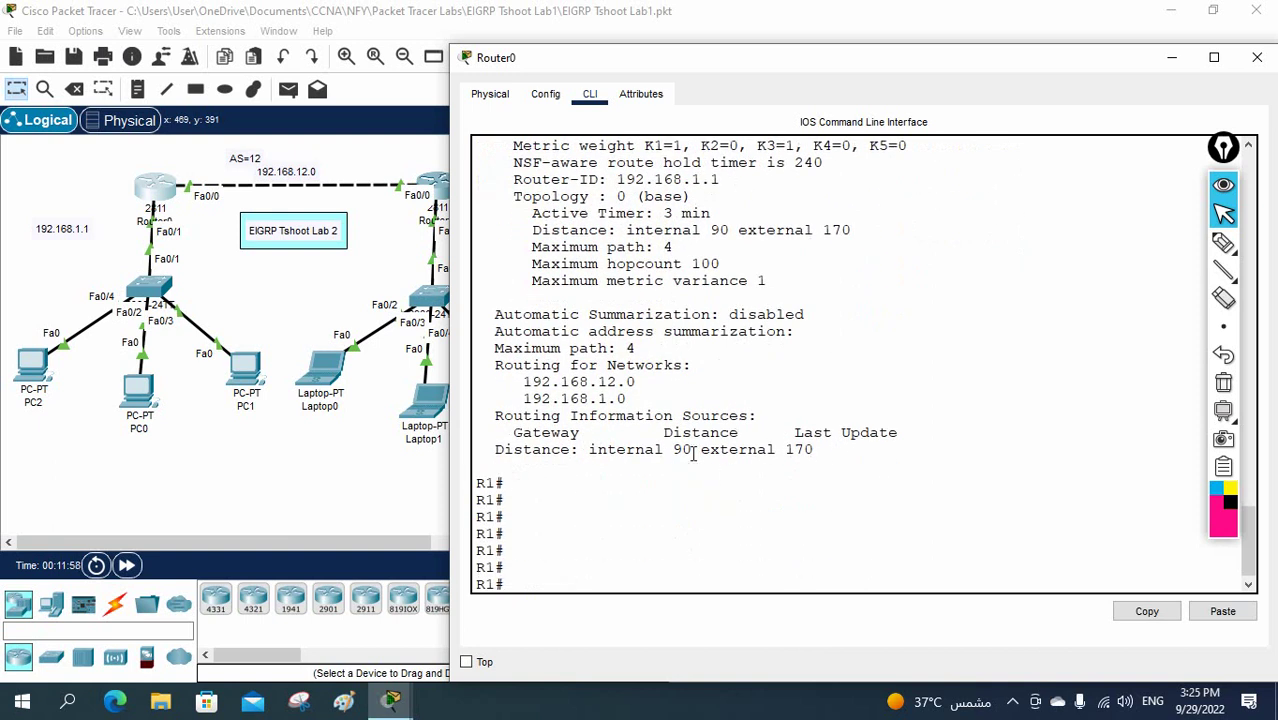
pyautogui.moveTo(685, 456); pyautogui.dragTo(660, 449)
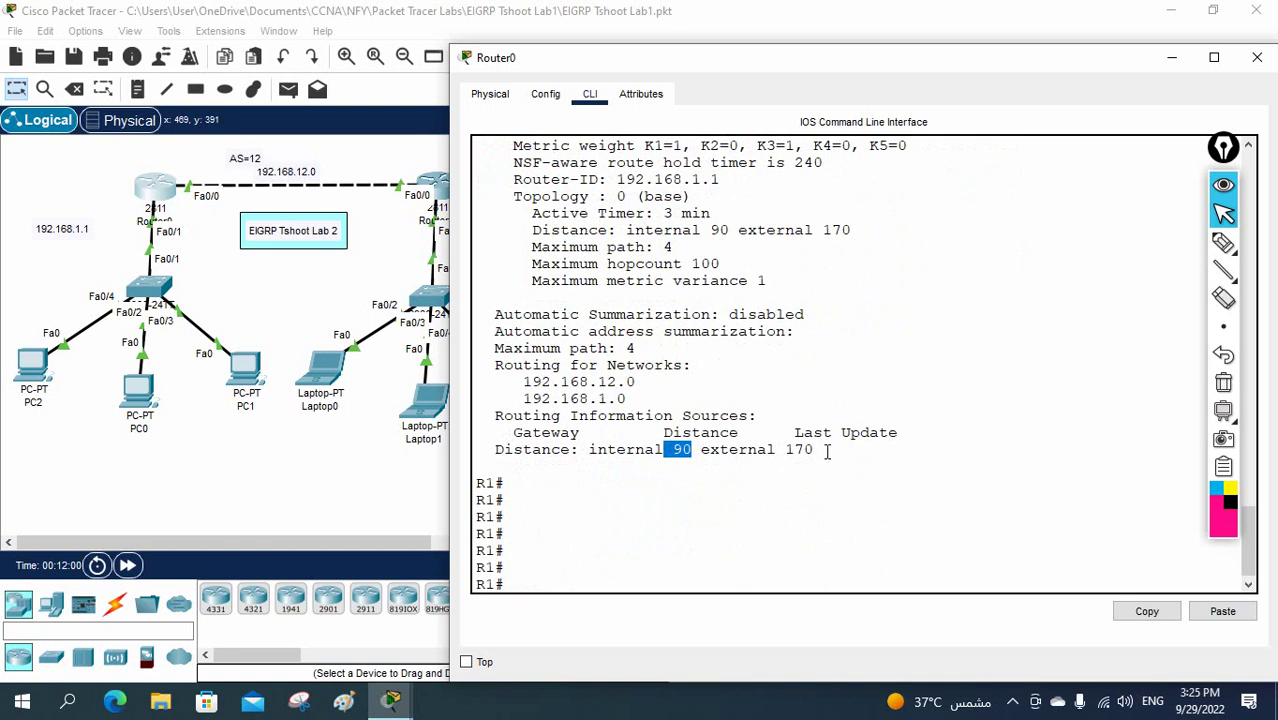
# - Highlight the external distance in Router0's protocols output and review the EIGRP details above it
pyautogui.moveTo(822, 450); pyautogui.dragTo(703, 450)
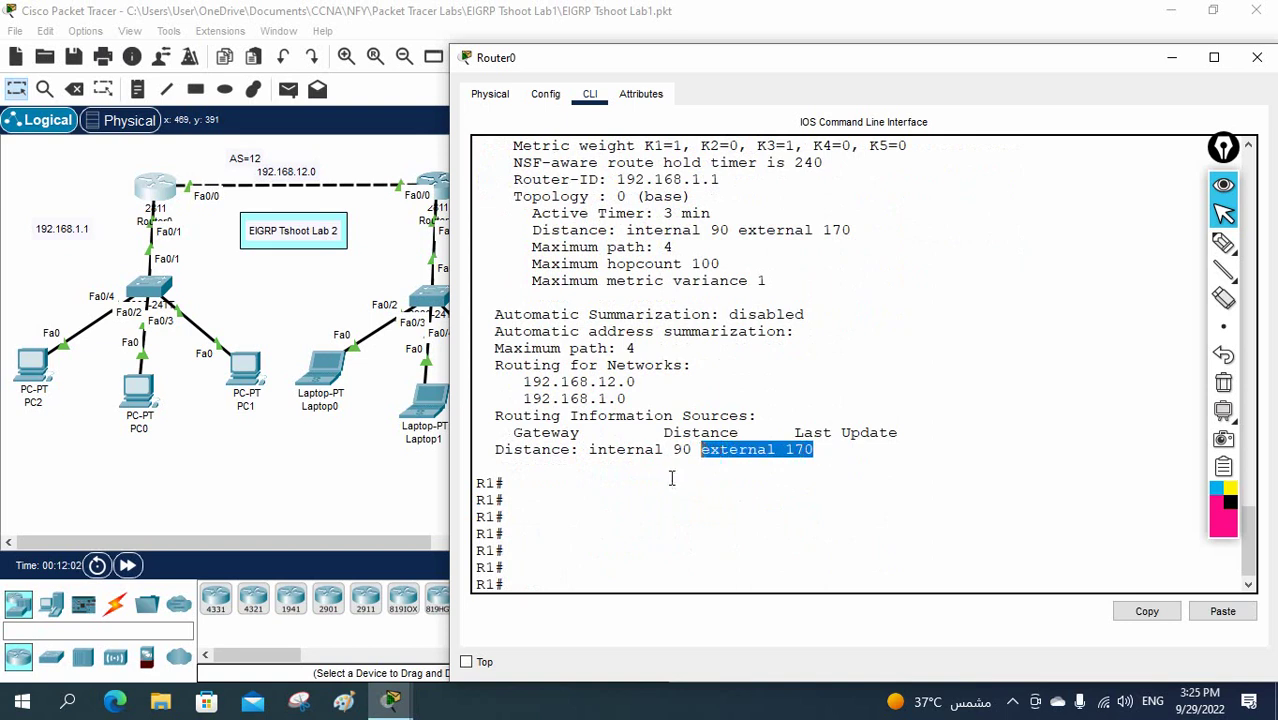
pyautogui.scroll(5, 672, 477)
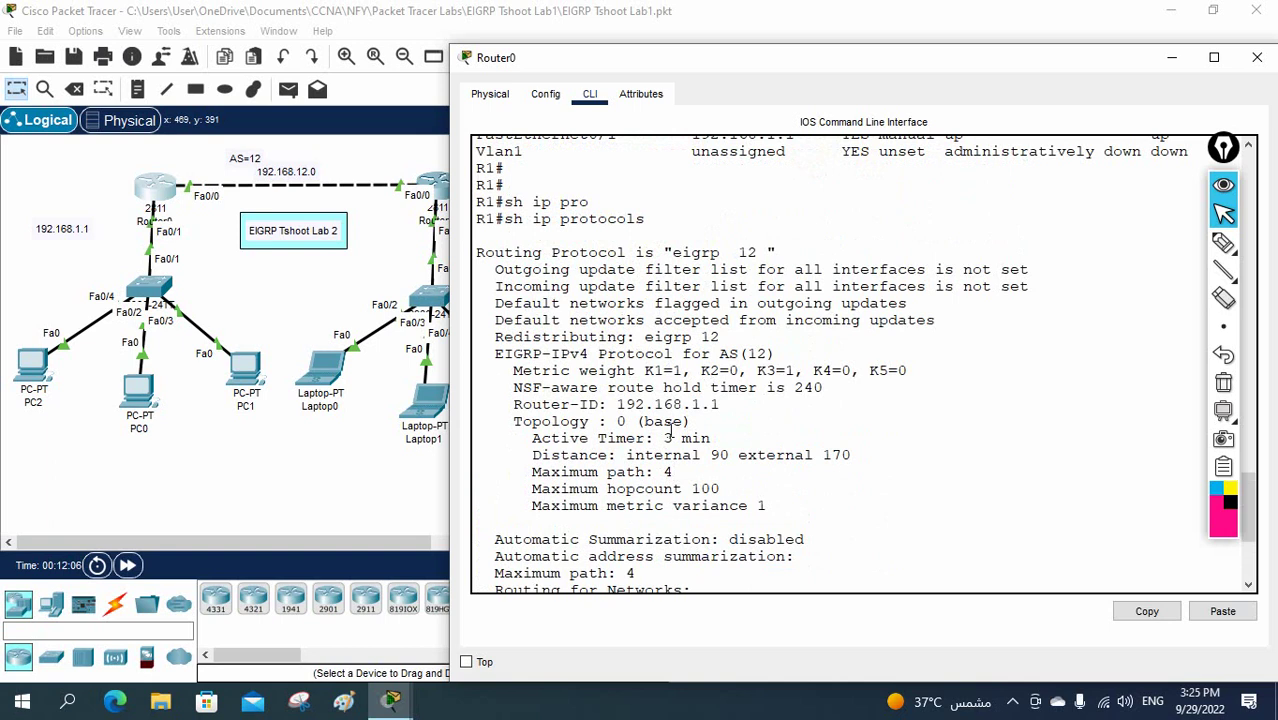
# - Open Router1's command line in a maximized window and bring up its user prompt
pyautogui.click(436, 185)
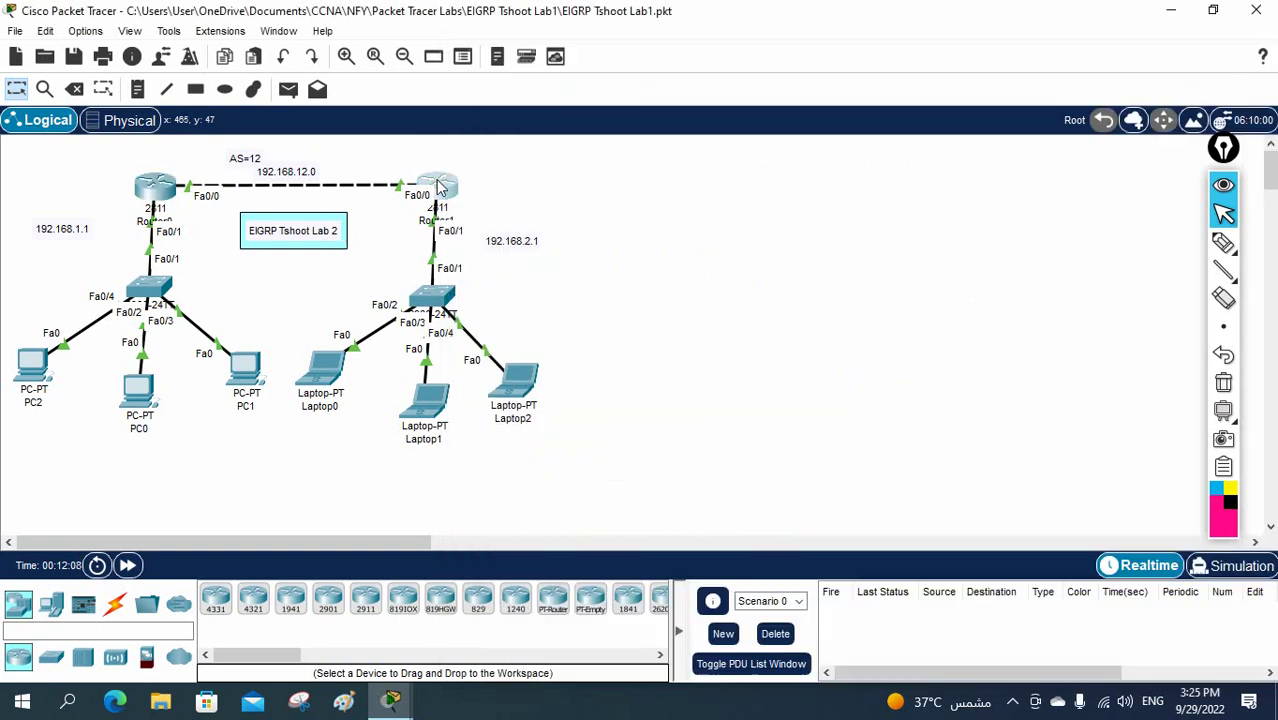
pyautogui.click(451, 62)
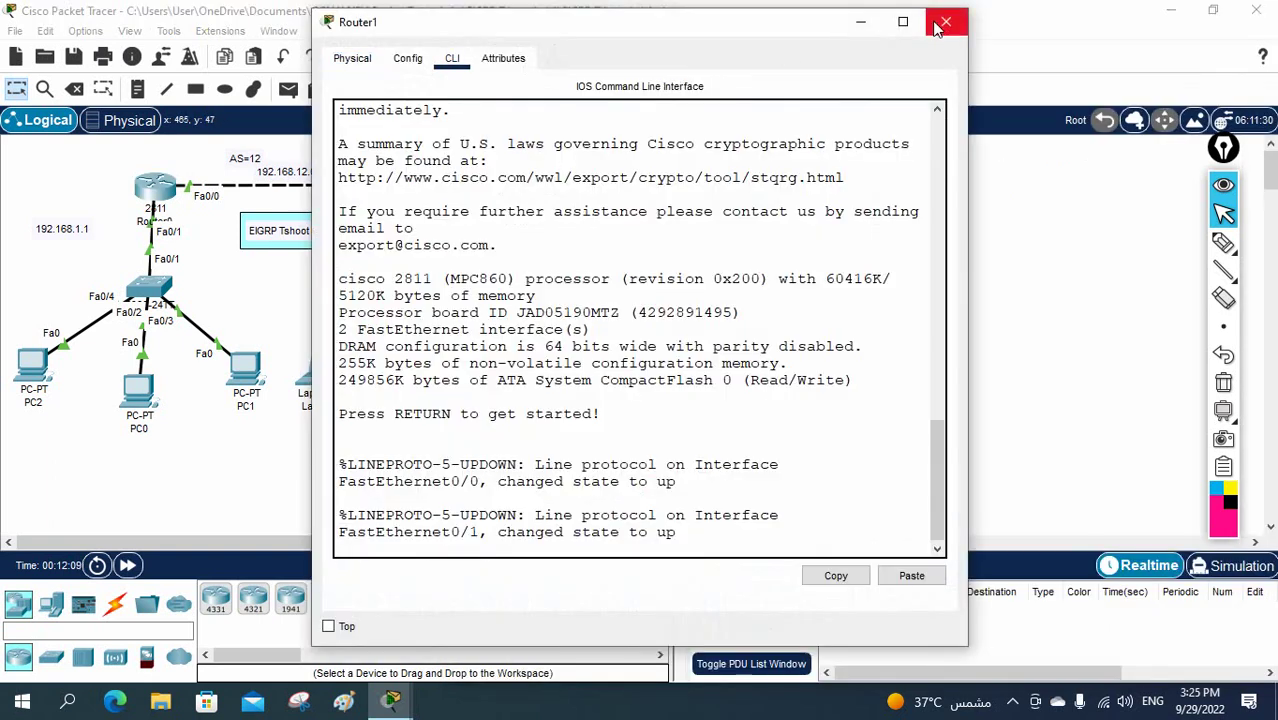
pyautogui.click(902, 21)
pyautogui.press('Return')
pyautogui.press('Return')
pyautogui.press('Return')
pyautogui.press('Return')
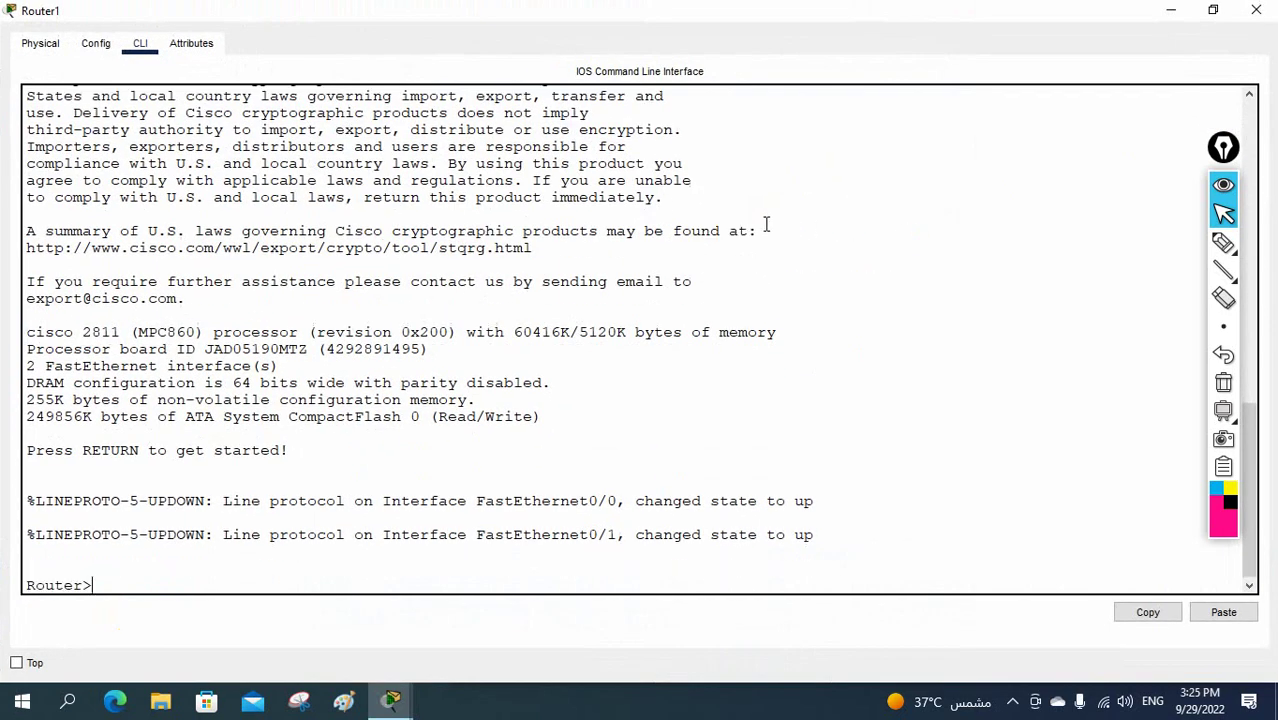
# - Enter privileged and global configuration mode on Router1 and set its hostname to R2
pyautogui.write('en')
pyautogui.press('Return')
pyautogui.write('s')
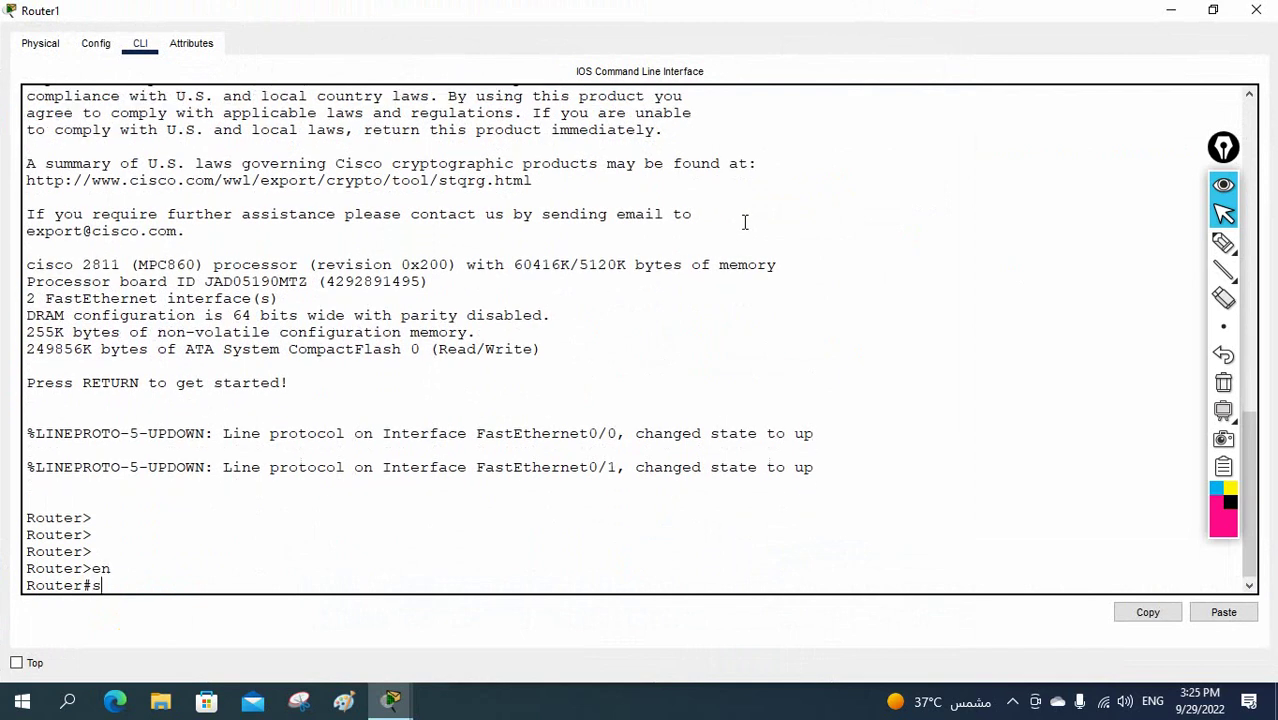
pyautogui.write('onfig t')
pyautogui.press('Return')
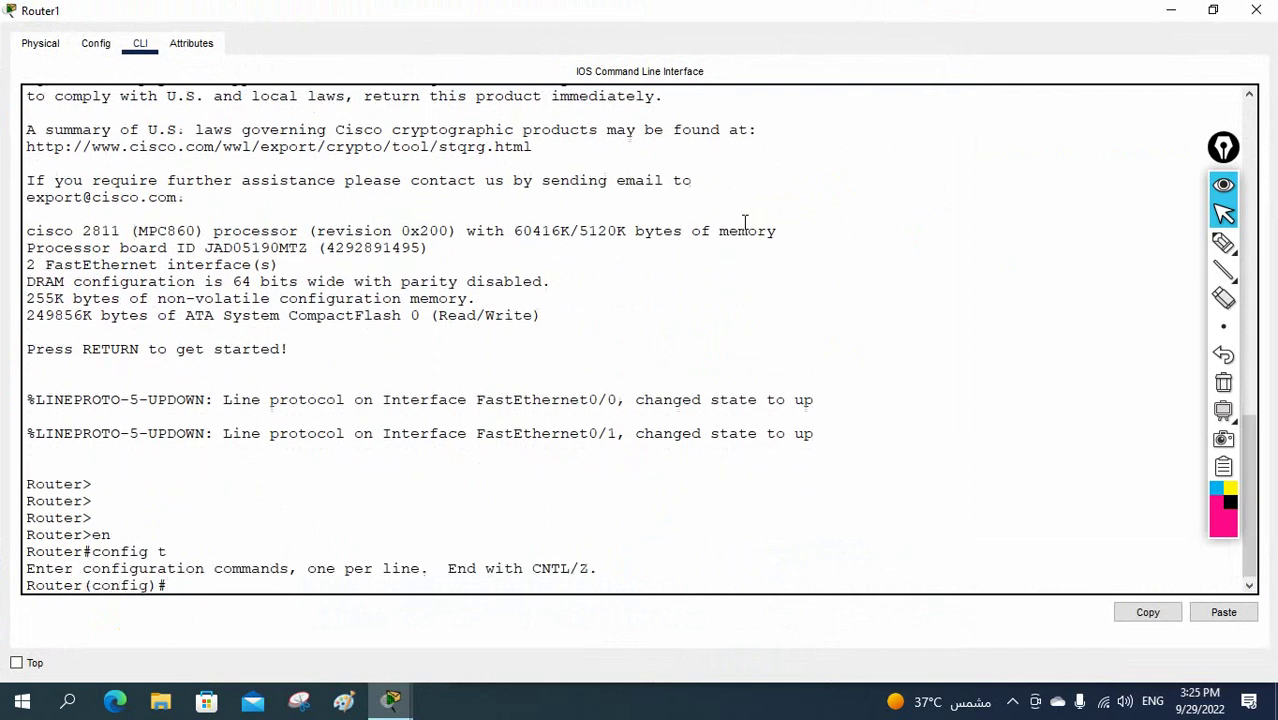
pyautogui.write('host')
pyautogui.press('Tab')
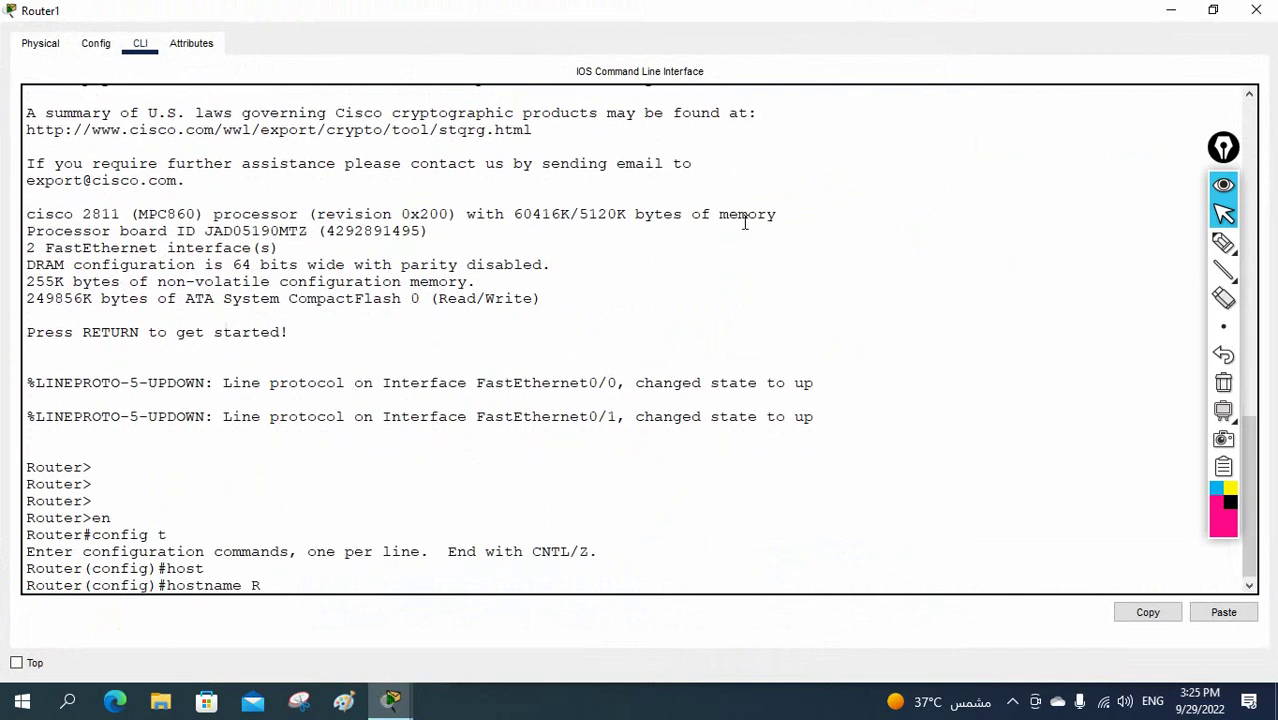
pyautogui.write('R2')
pyautogui.press('Return')
pyautogui.press('Return')
pyautogui.press('Return')
pyautogui.press('Return')
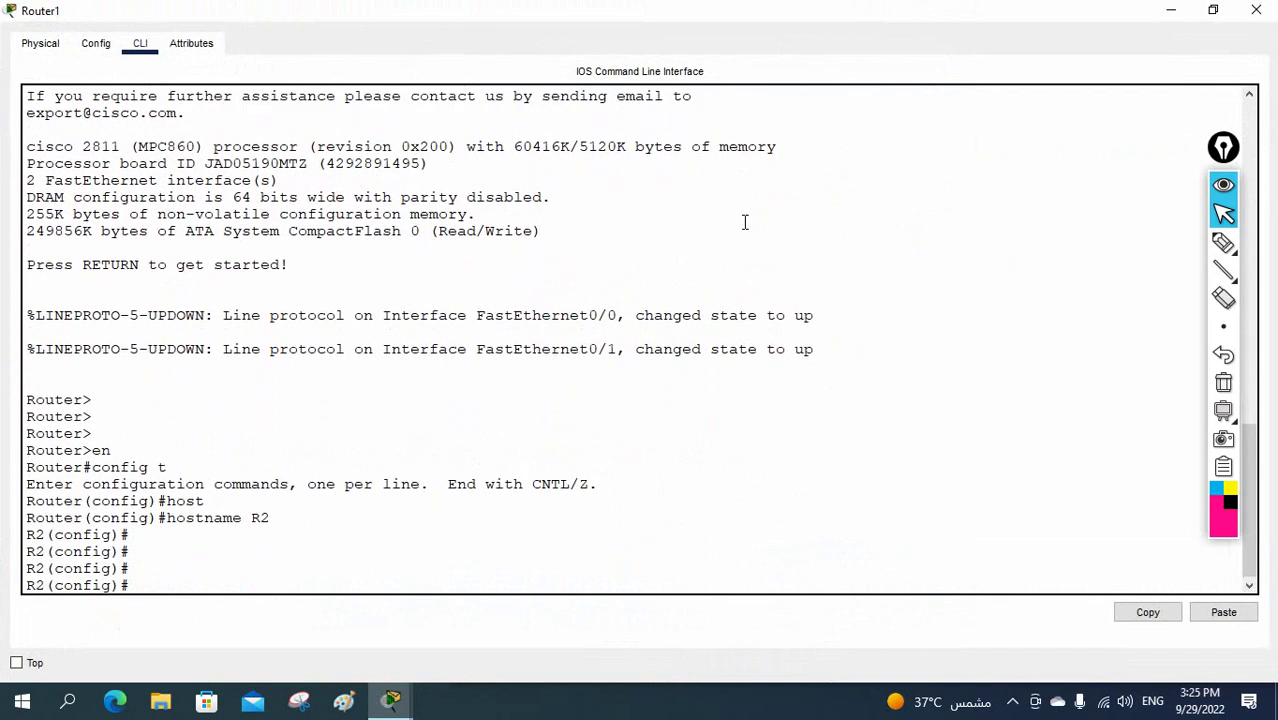
# - Leave configuration mode, run "sh ip int br" on R2 and examine the FastEthernet interfaces by highlighting their rows
pyautogui.write('exit')
pyautogui.press('Return')
pyautogui.press('Return')
pyautogui.press('Return')
pyautogui.write('s')
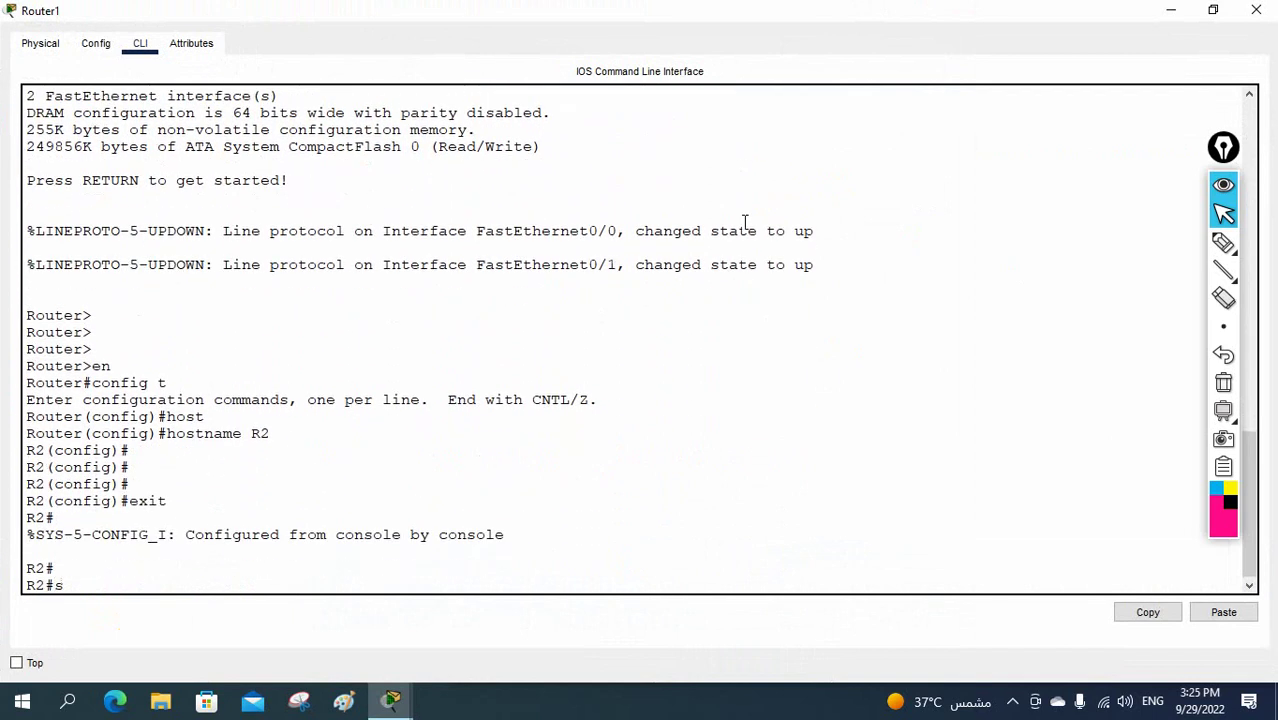
pyautogui.write('h ip int br')
pyautogui.press('Return')
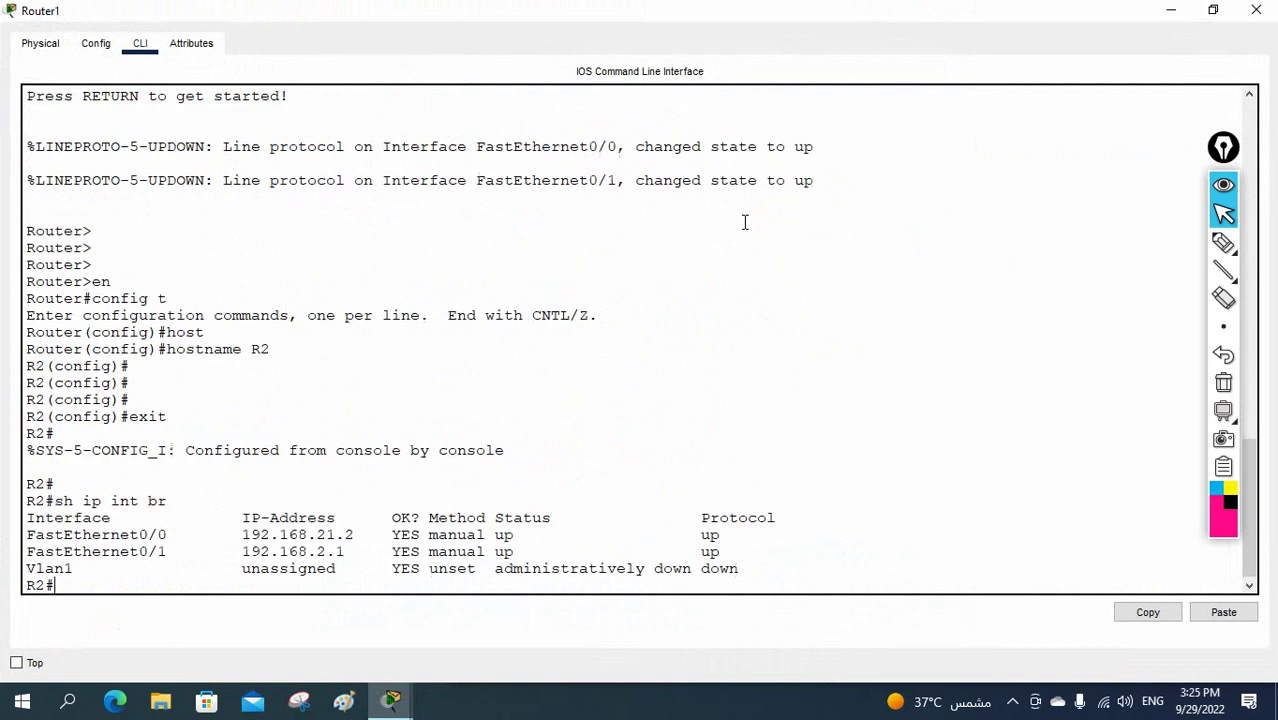
pyautogui.press('Return')
pyautogui.press('Return')
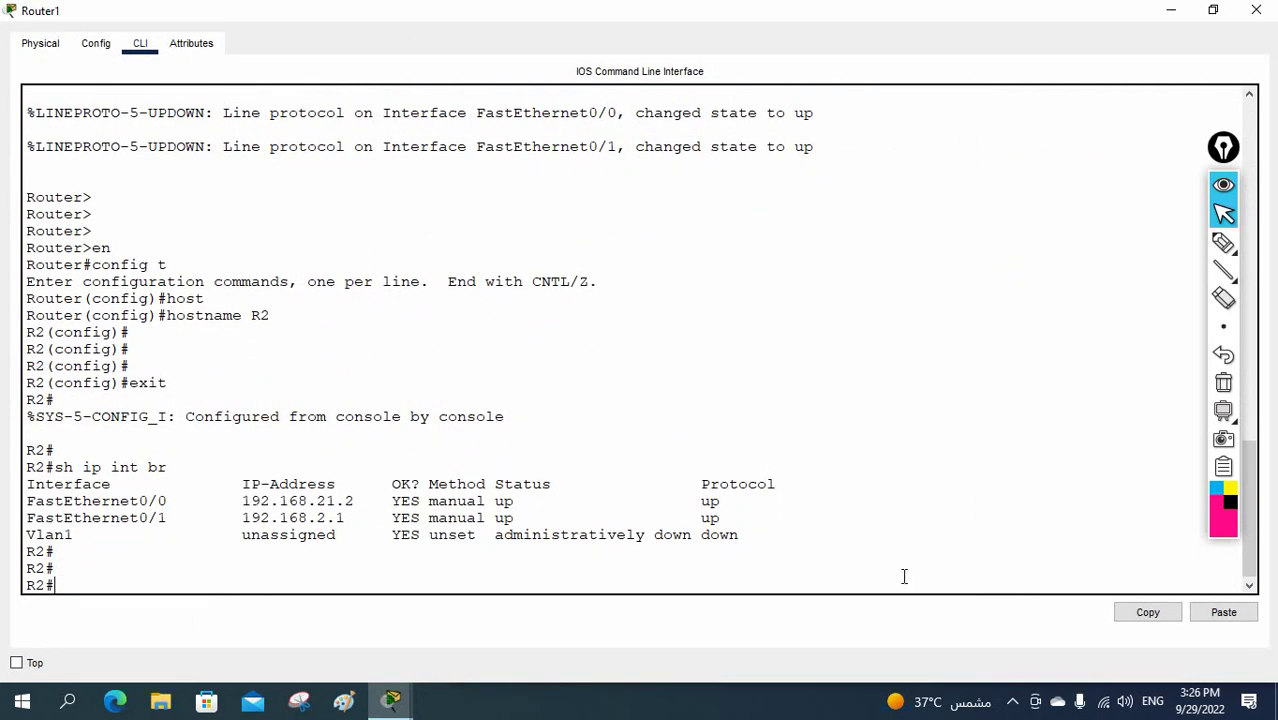
pyautogui.moveTo(802, 524); pyautogui.dragTo(26, 490)
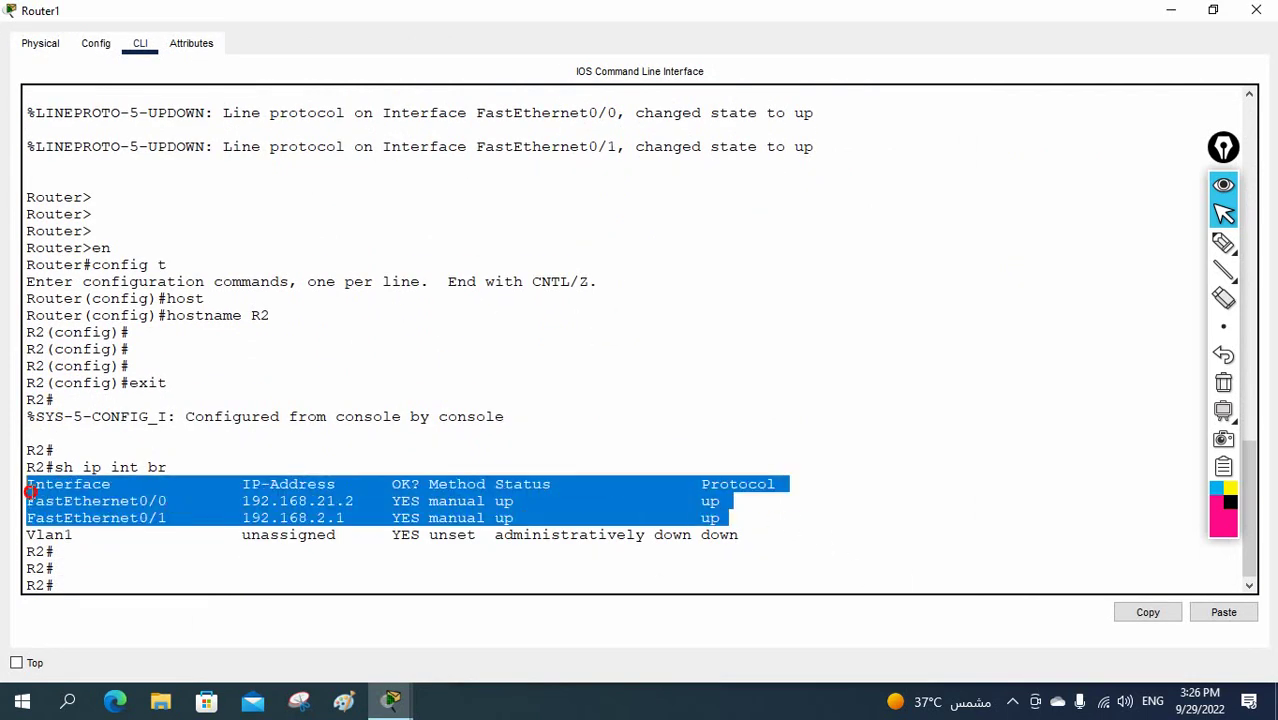
pyautogui.click(323, 557)
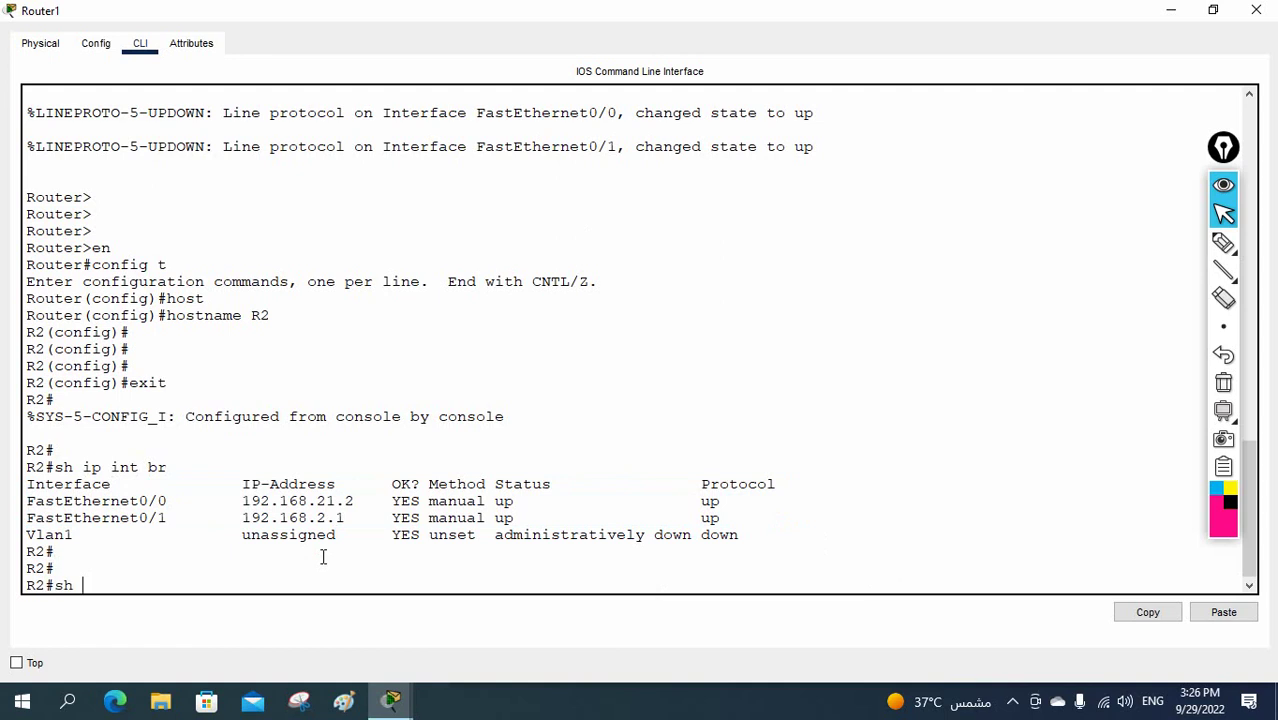
# - Run "sh ip eigrp neighbors" on R2 to check for EIGRP neighbors
pyautogui.write('sh ip ei')
pyautogui.press('Tab')
pyautogui.write('ne')
pyautogui.press('Tab')
pyautogui.press('Return')
pyautogui.press('Return')
pyautogui.press('Return')
pyautogui.press('Return')
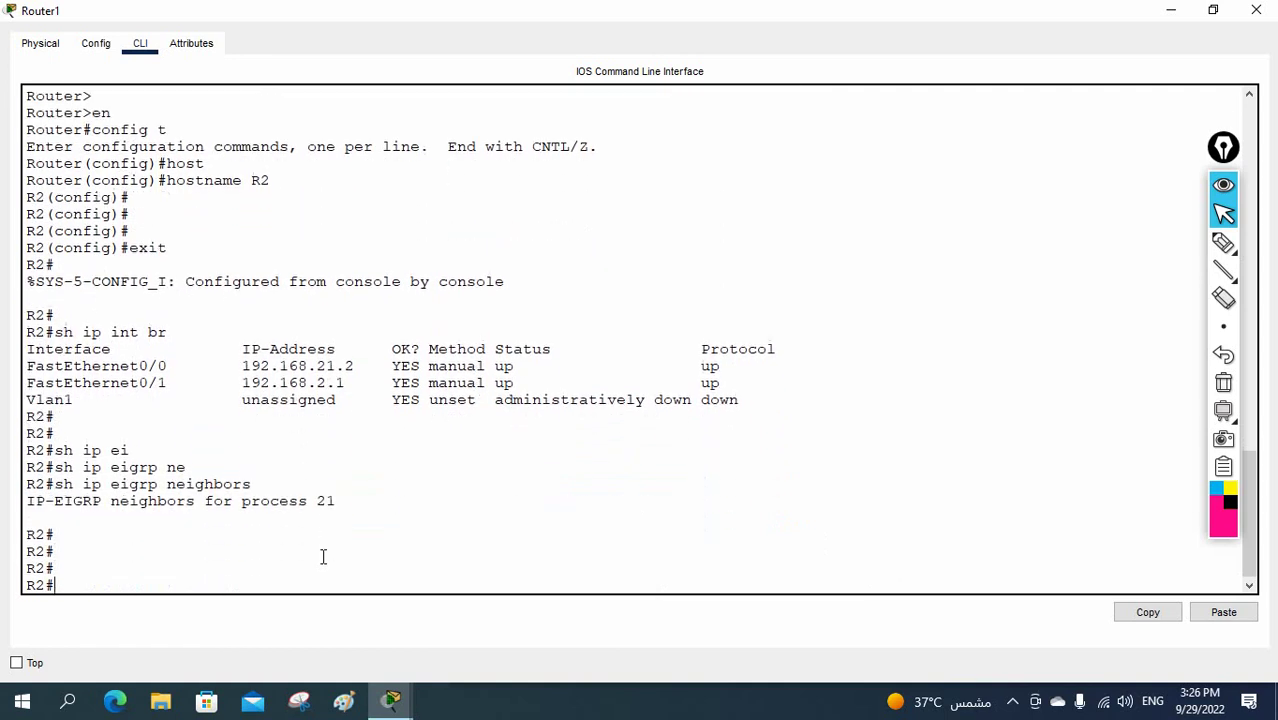
# - Run "sh ip route" on R2 to examine its routing table
pyautogui.write('sh ip rou')
pyautogui.press('Tab')
pyautogui.press('Return')
pyautogui.press('Return')
pyautogui.press('Return')
pyautogui.press('Return')
pyautogui.press('Return')
pyautogui.press('Return')
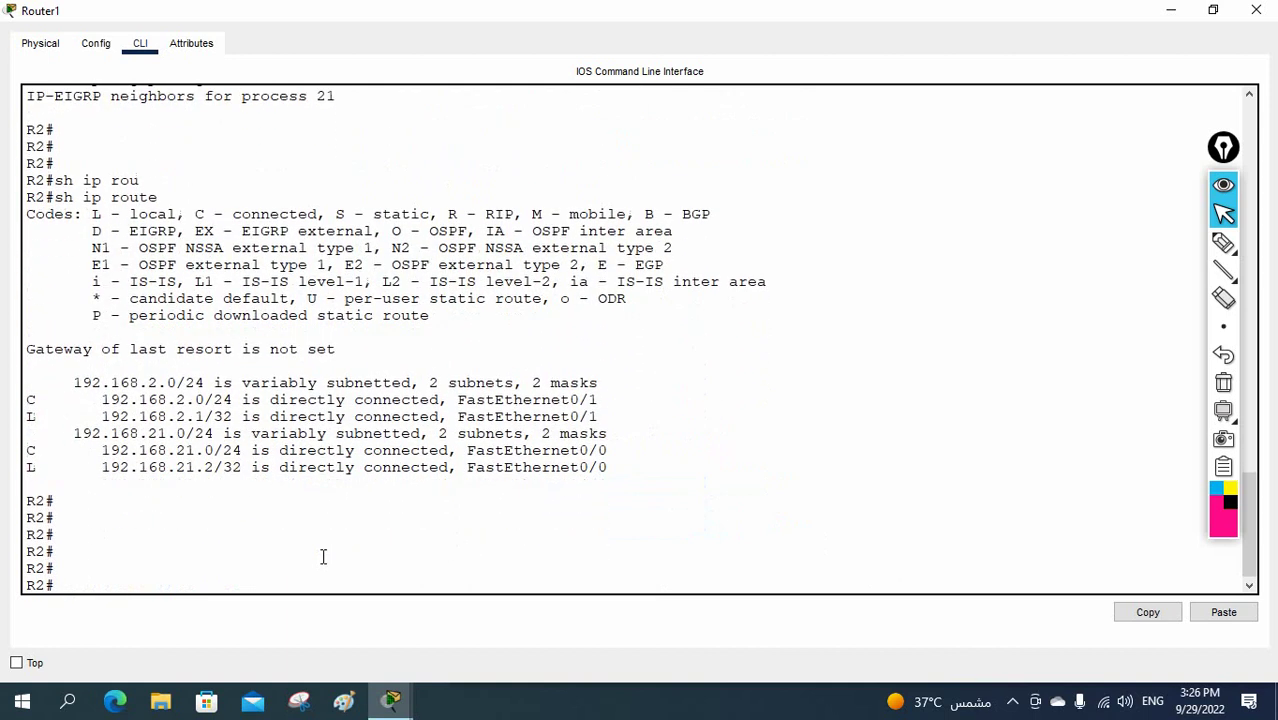
pyautogui.press('Return')
pyautogui.press('Return')
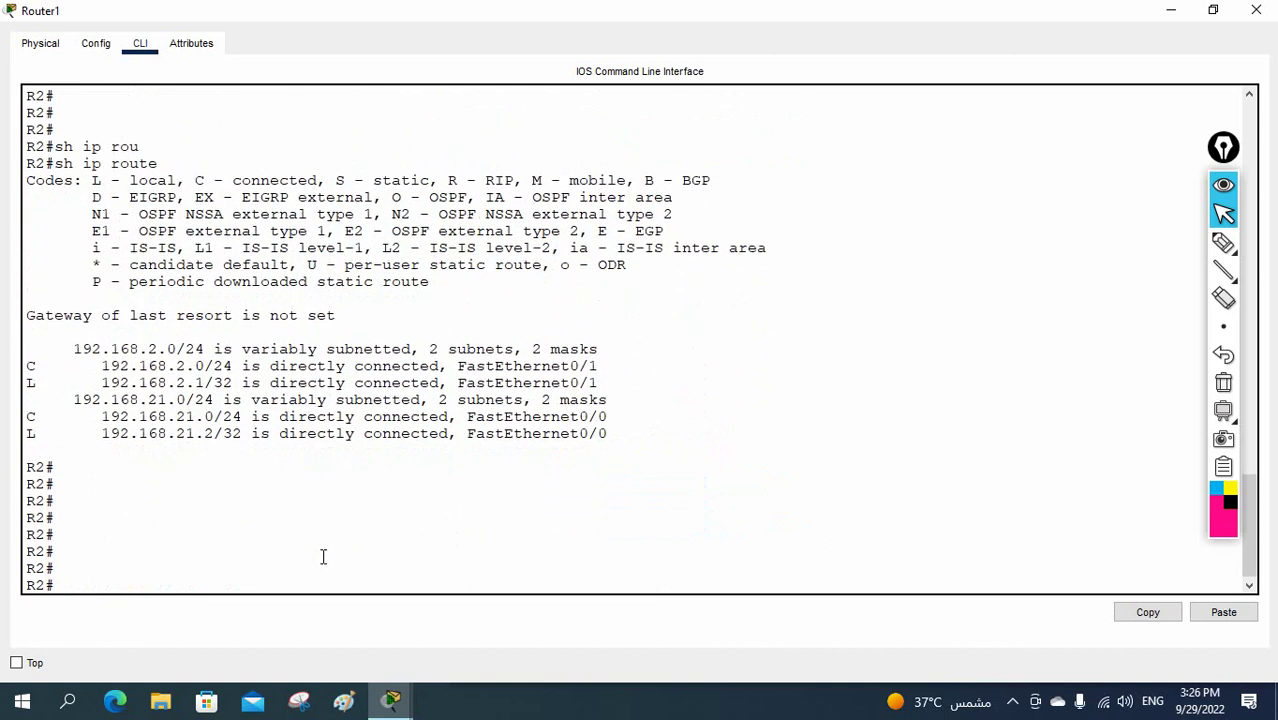
# - Run "sh ip protocols" on R2 and page through the output to the end
pyautogui.write('sh ip pro')
pyautogui.press('Tab')
pyautogui.press('Return')
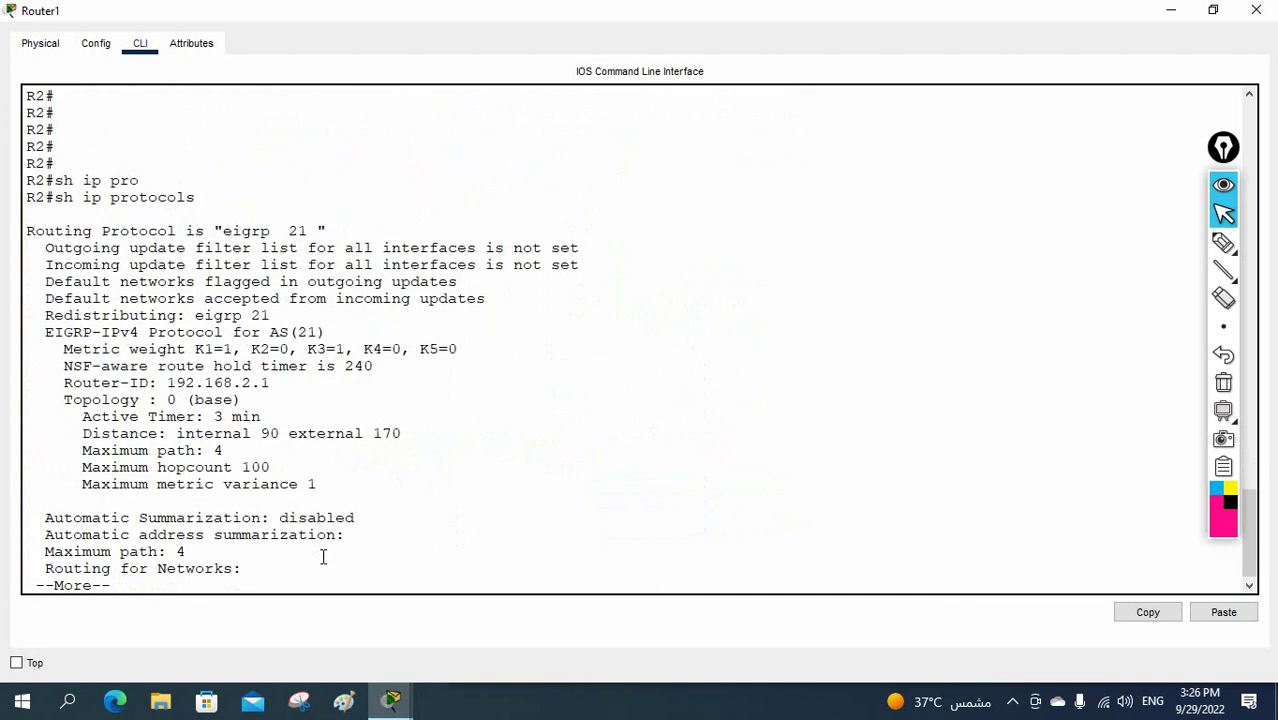
pyautogui.press('Return')
pyautogui.press('Return')
pyautogui.press('Return')
pyautogui.press('Return')
pyautogui.press('Return')
pyautogui.press('Return')
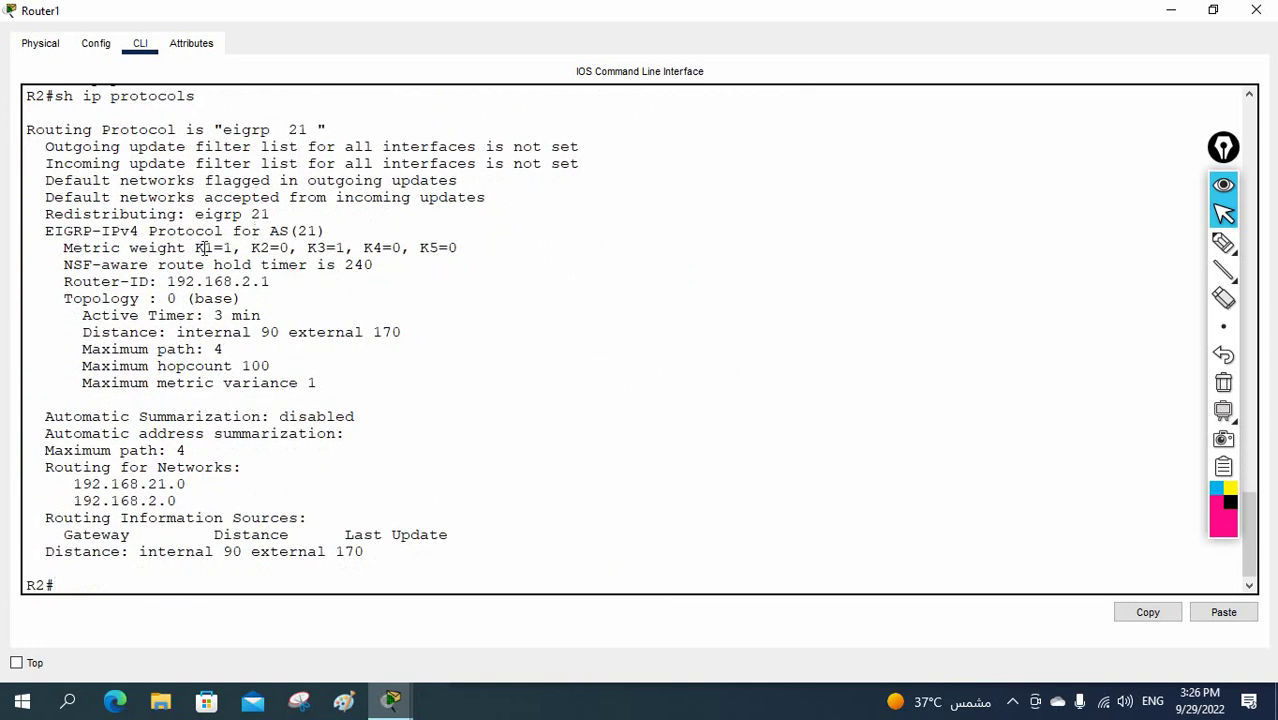
# - Highlight the K values, hold timer, routed networks and EIGRP process number in R2's protocols output
pyautogui.moveTo(196, 248); pyautogui.dragTo(495, 247)
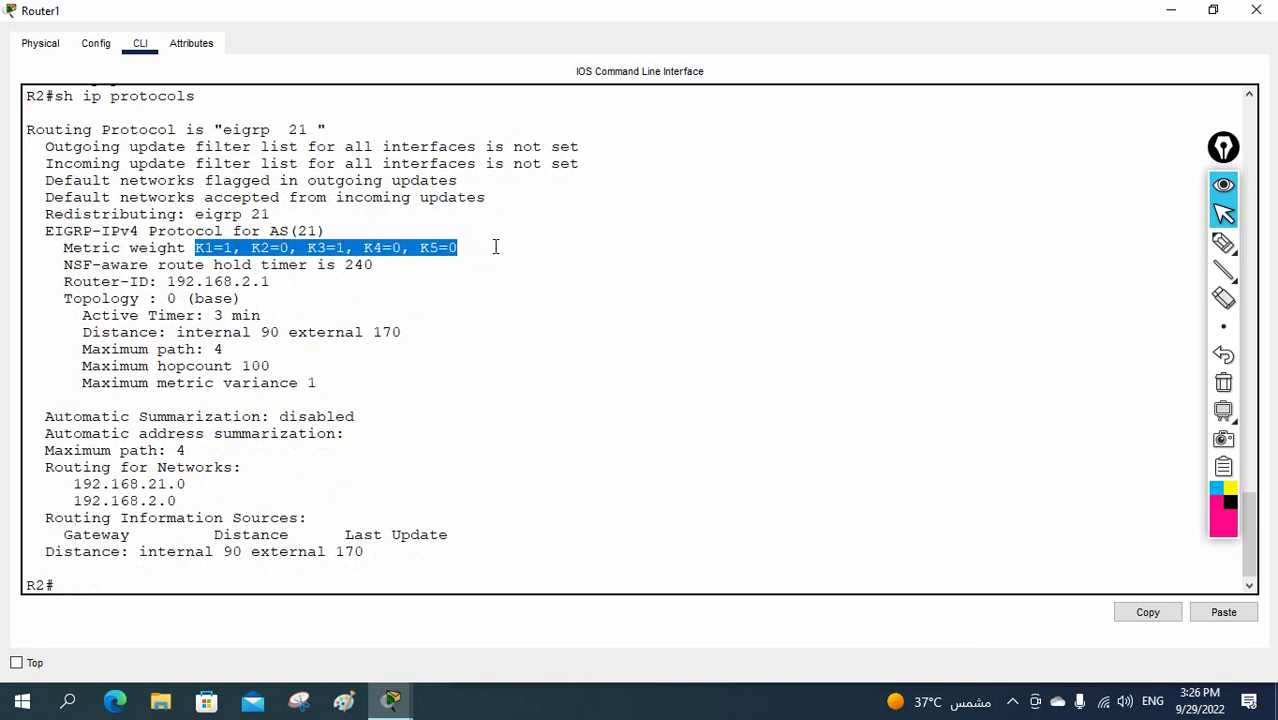
pyautogui.moveTo(377, 265); pyautogui.dragTo(194, 266)
pyautogui.moveTo(400, 440); pyautogui.dragTo(101, 281)
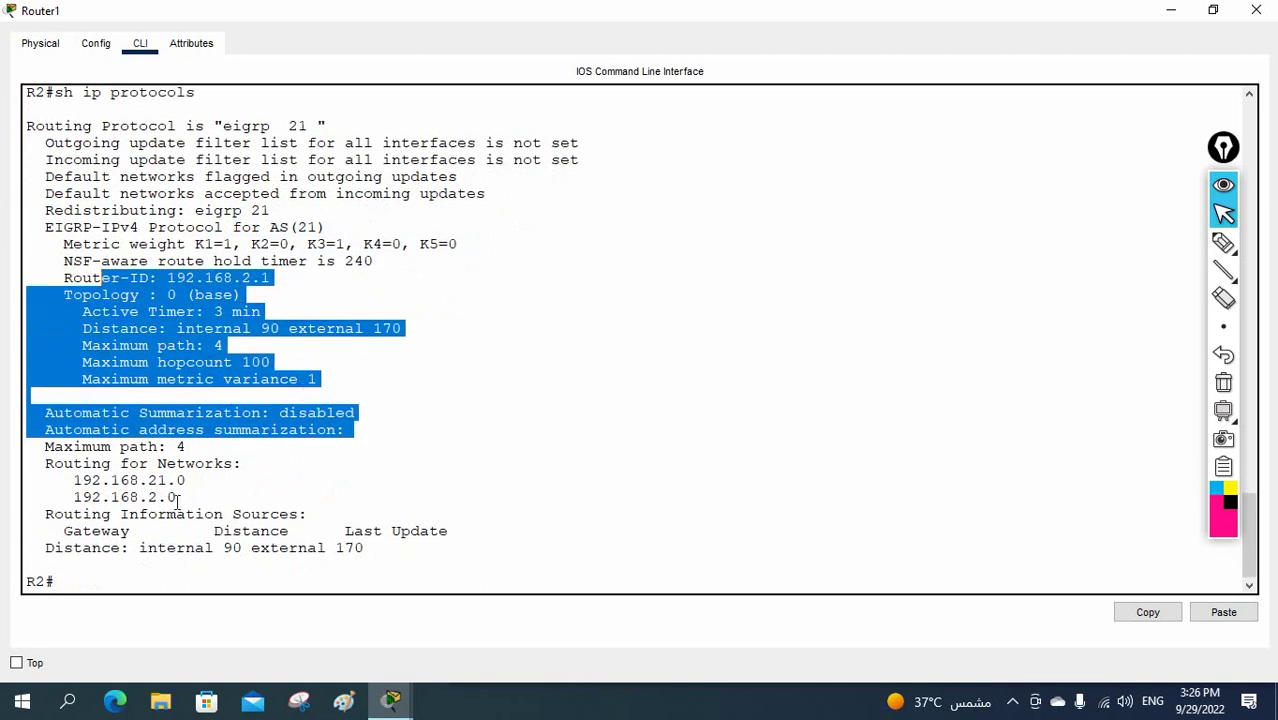
pyautogui.moveTo(180, 500); pyautogui.dragTo(8, 466)
pyautogui.scroll(2, 278, 510)
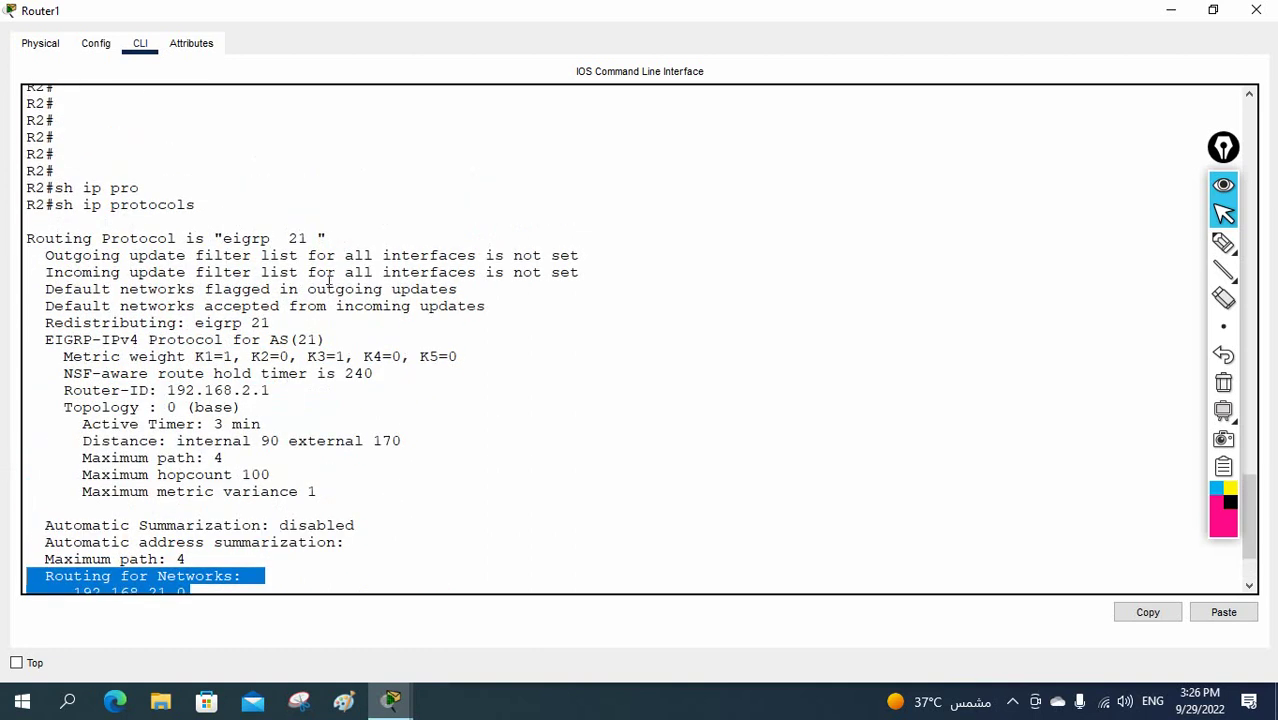
pyautogui.moveTo(316, 240); pyautogui.dragTo(226, 240)
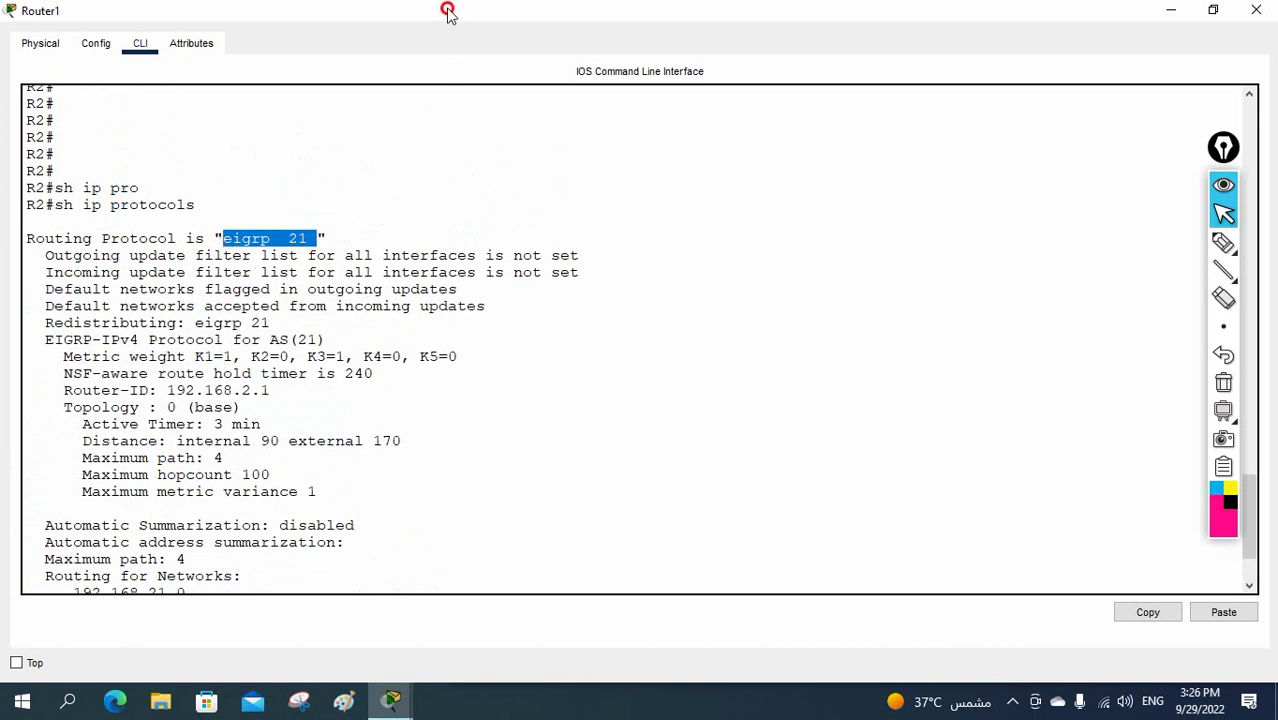
# - Restore Router1's window beside the topology, keep it on top, and highlight the EIGRP process number in its neighbors and protocols outputs
pyautogui.moveTo(448, 11); pyautogui.dragTo(941, 65)
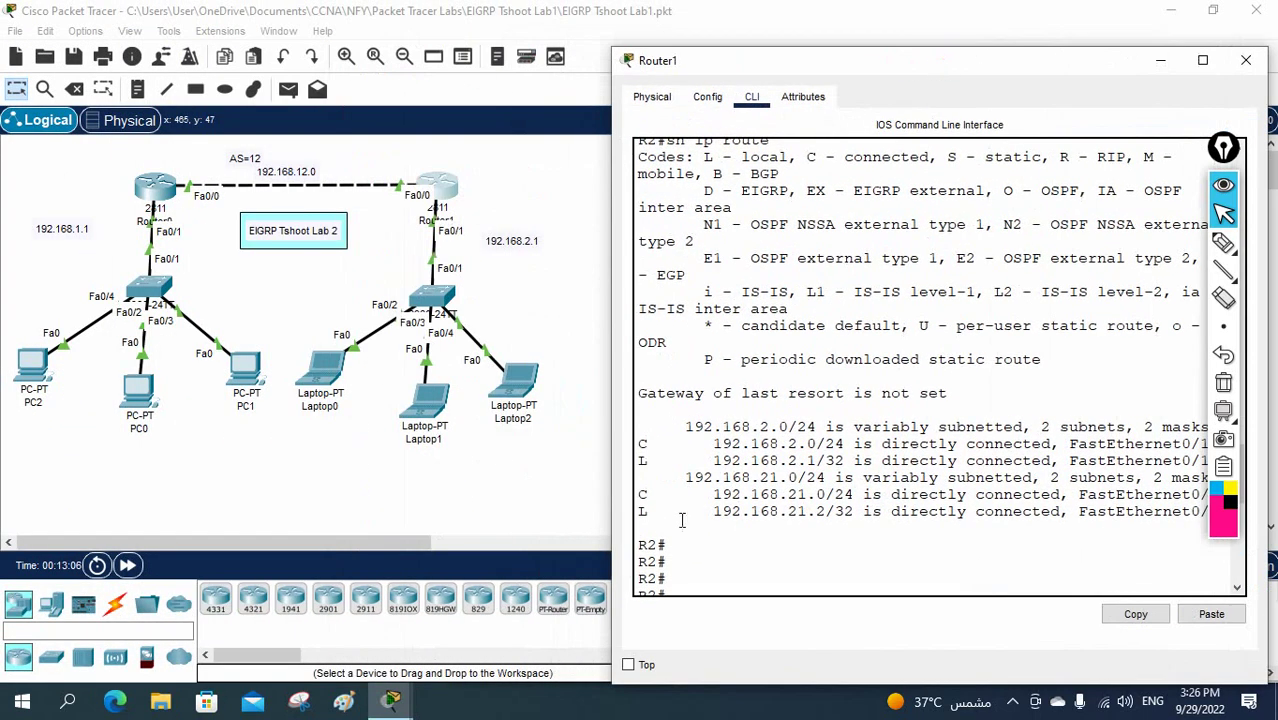
pyautogui.click(628, 664)
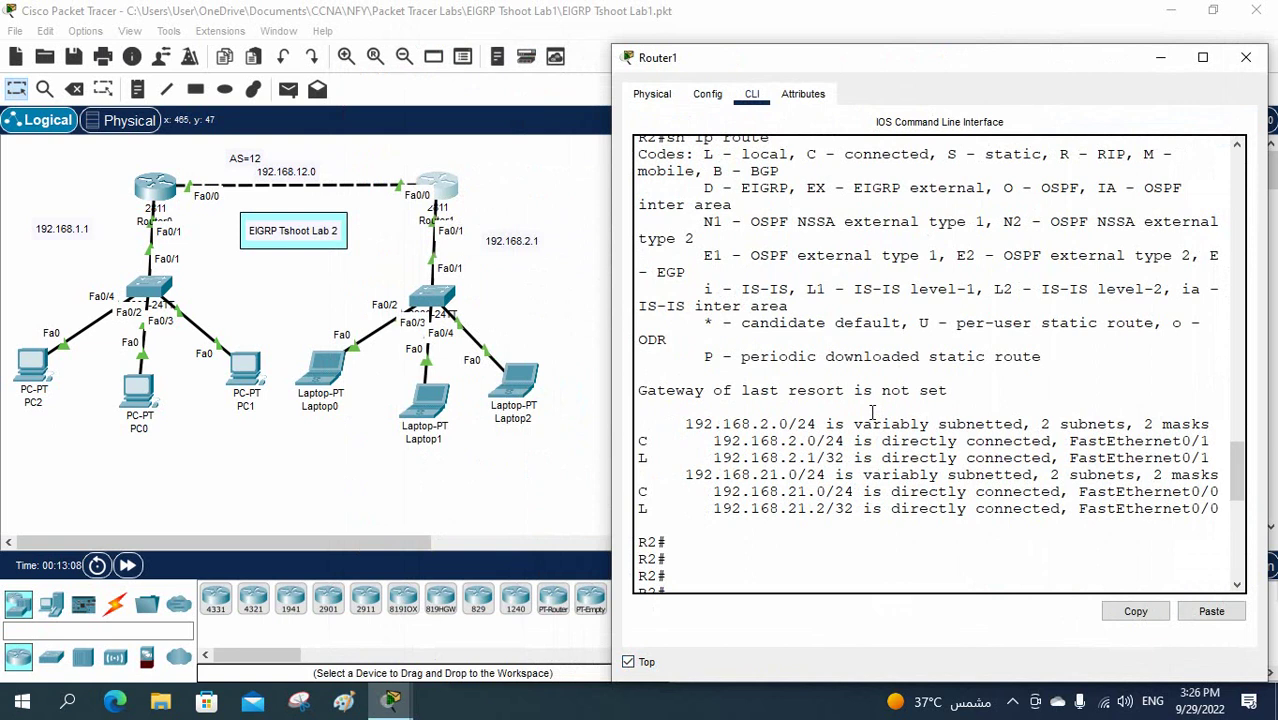
pyautogui.scroll(3, 872, 412)
pyautogui.scroll(1, 872, 412)
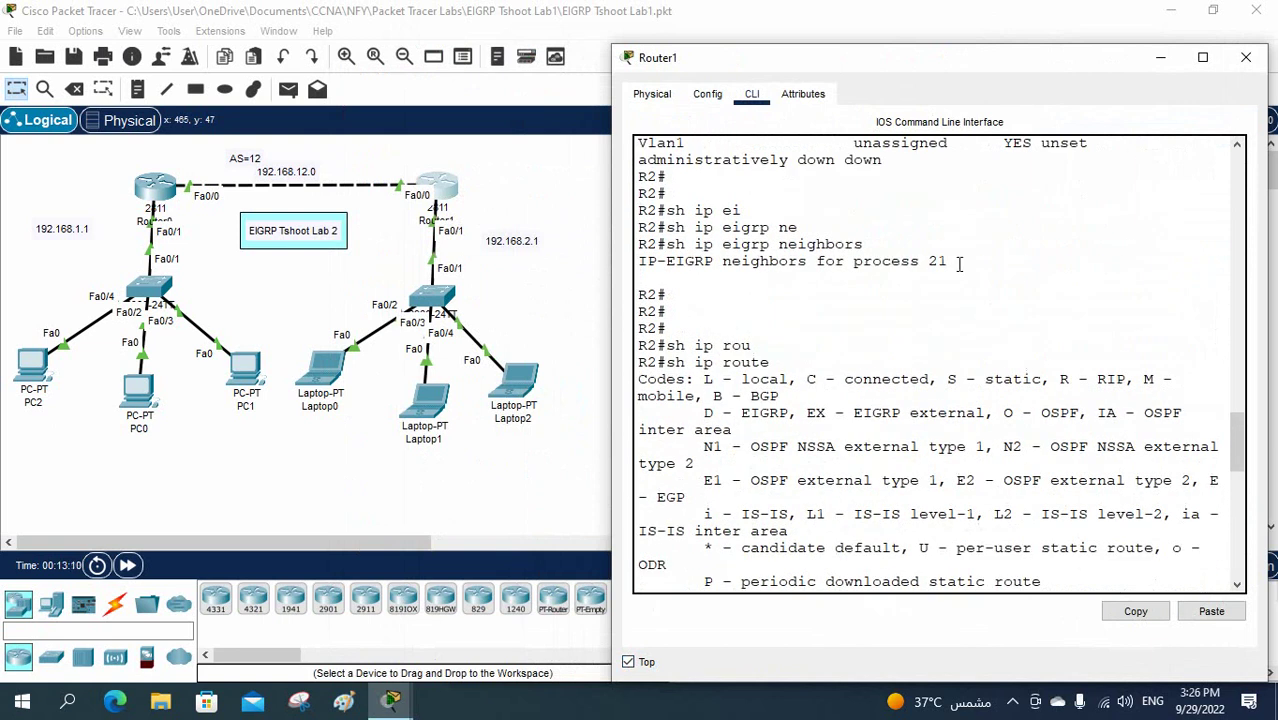
pyautogui.moveTo(955, 263); pyautogui.dragTo(853, 263)
pyautogui.scroll(-10, 858, 318)
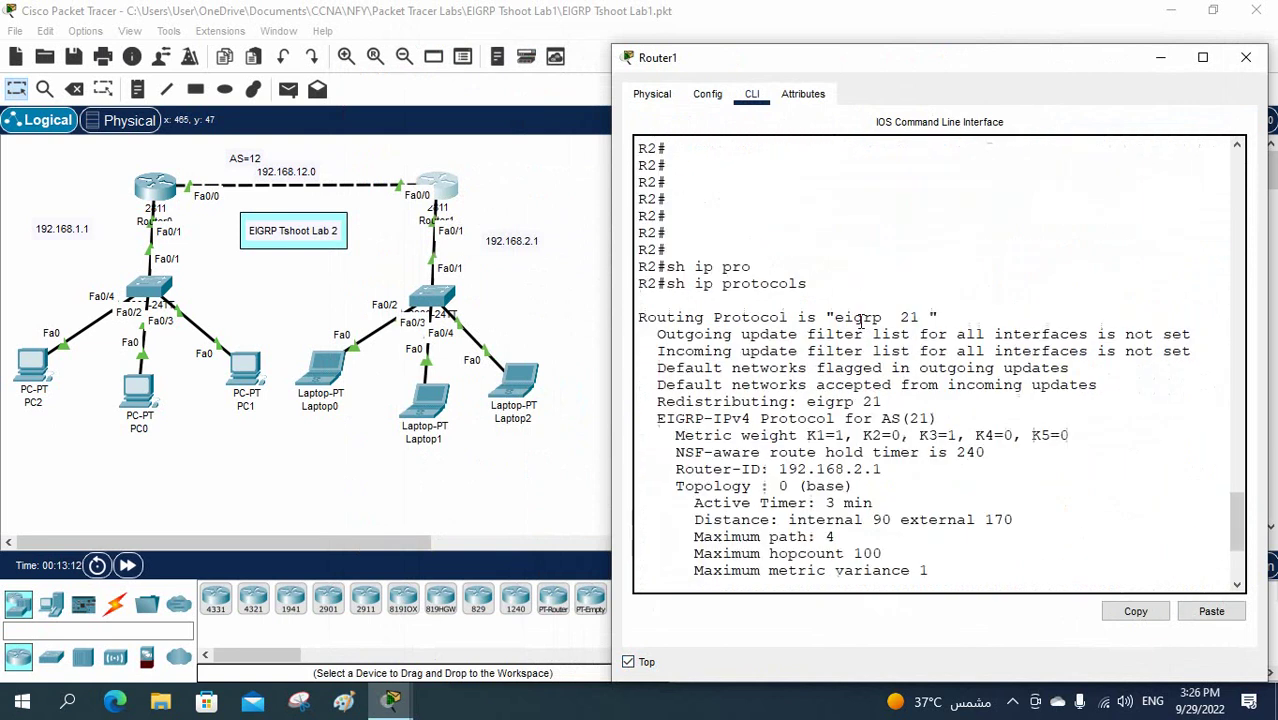
pyautogui.moveTo(918, 261); pyautogui.dragTo(832, 260)
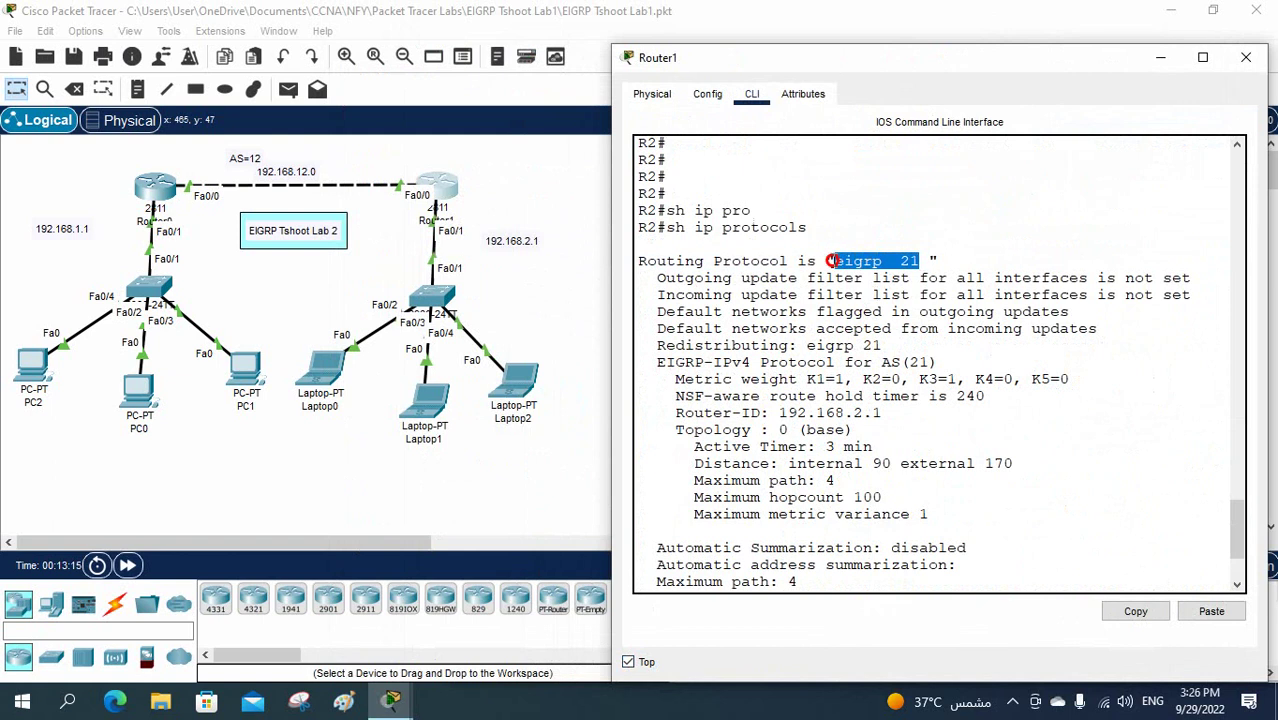
# - Open Router0's command line beside Router1's and highlight its EIGRP process number to compare the two routers
pyautogui.click(172, 195)
pyautogui.moveTo(526, 67); pyautogui.dragTo(144, 47)
pyautogui.scroll(-5, 265, 352)
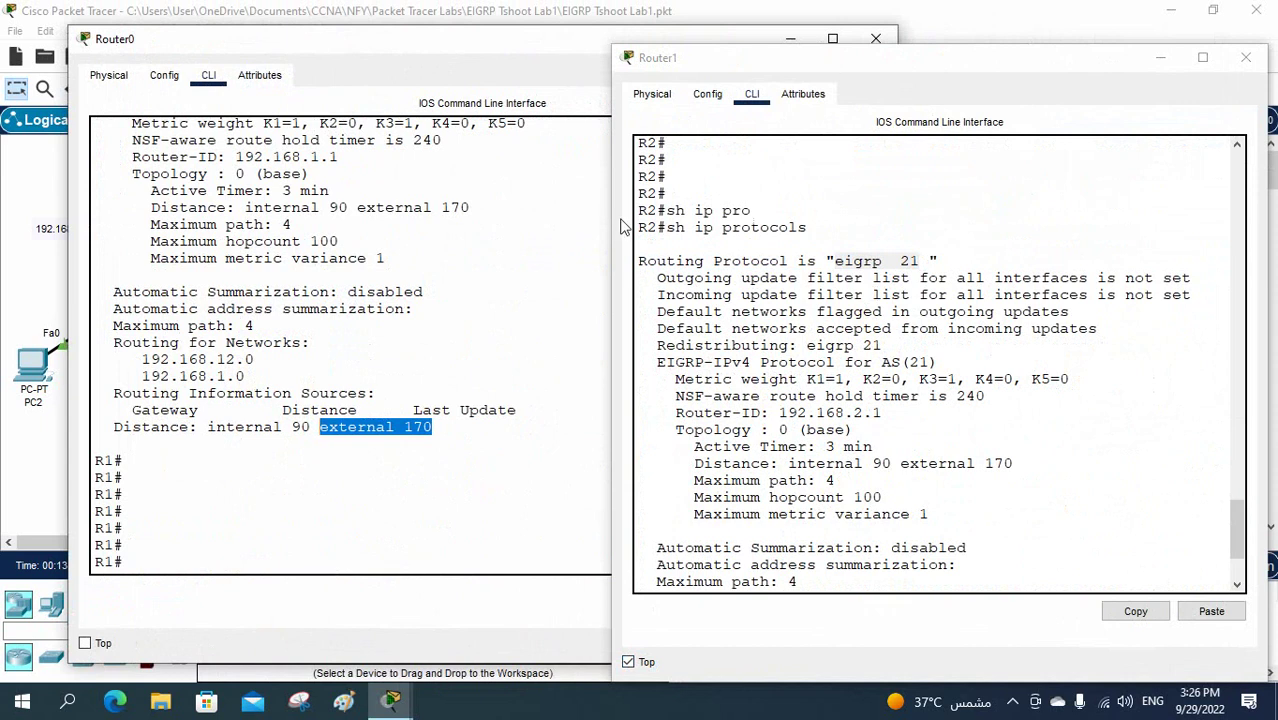
pyautogui.scroll(2, 445, 233)
pyautogui.scroll(2, 222, 302)
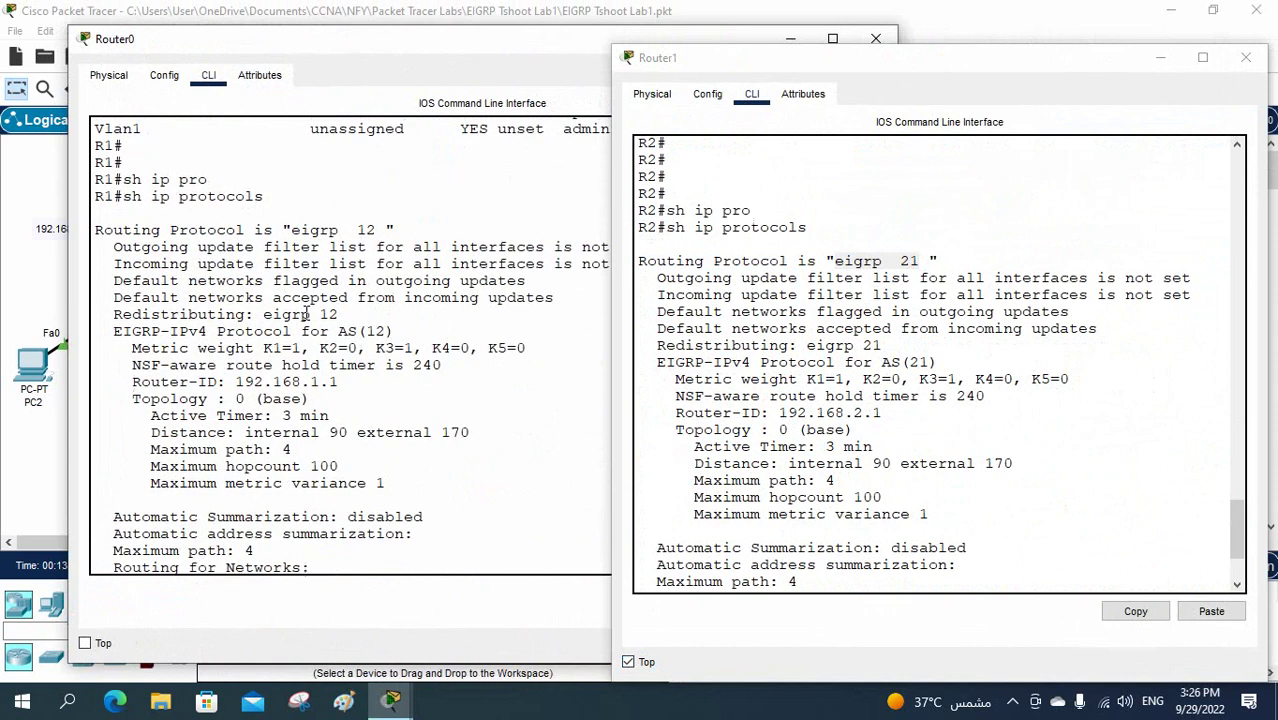
pyautogui.click(370, 229)
pyautogui.moveTo(370, 229); pyautogui.dragTo(284, 229)
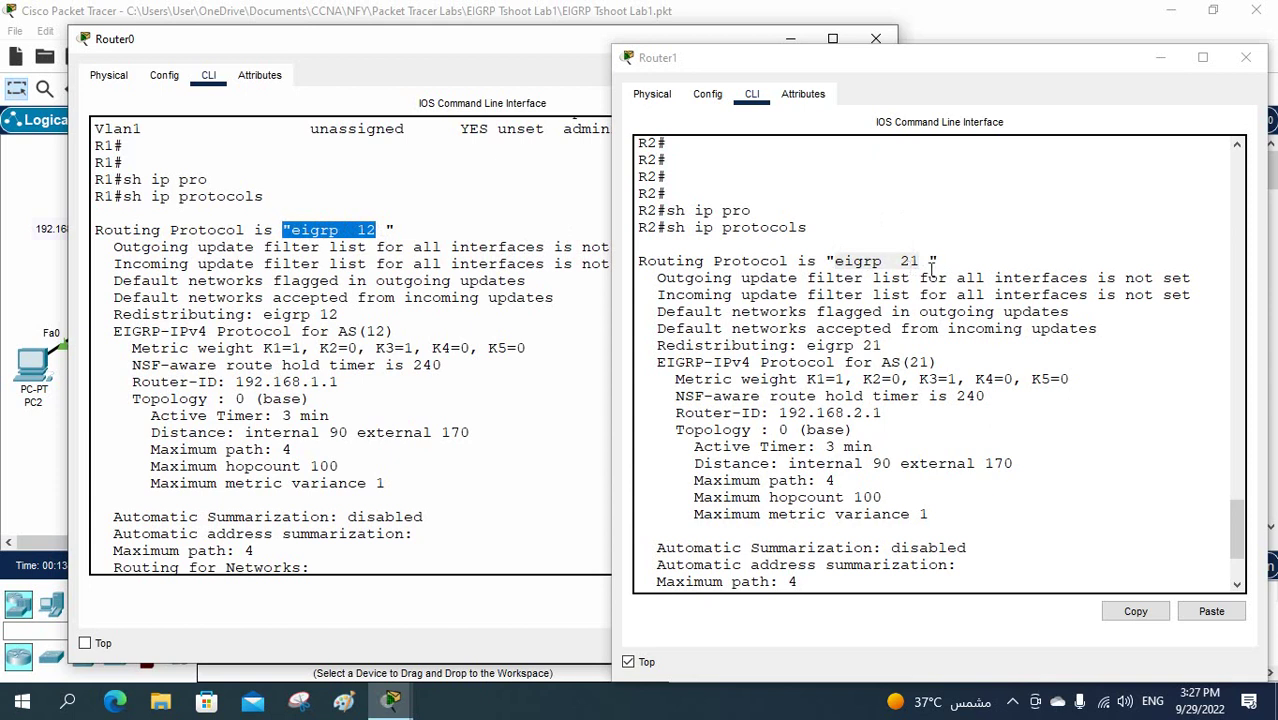
pyautogui.scroll(-3, 930, 265)
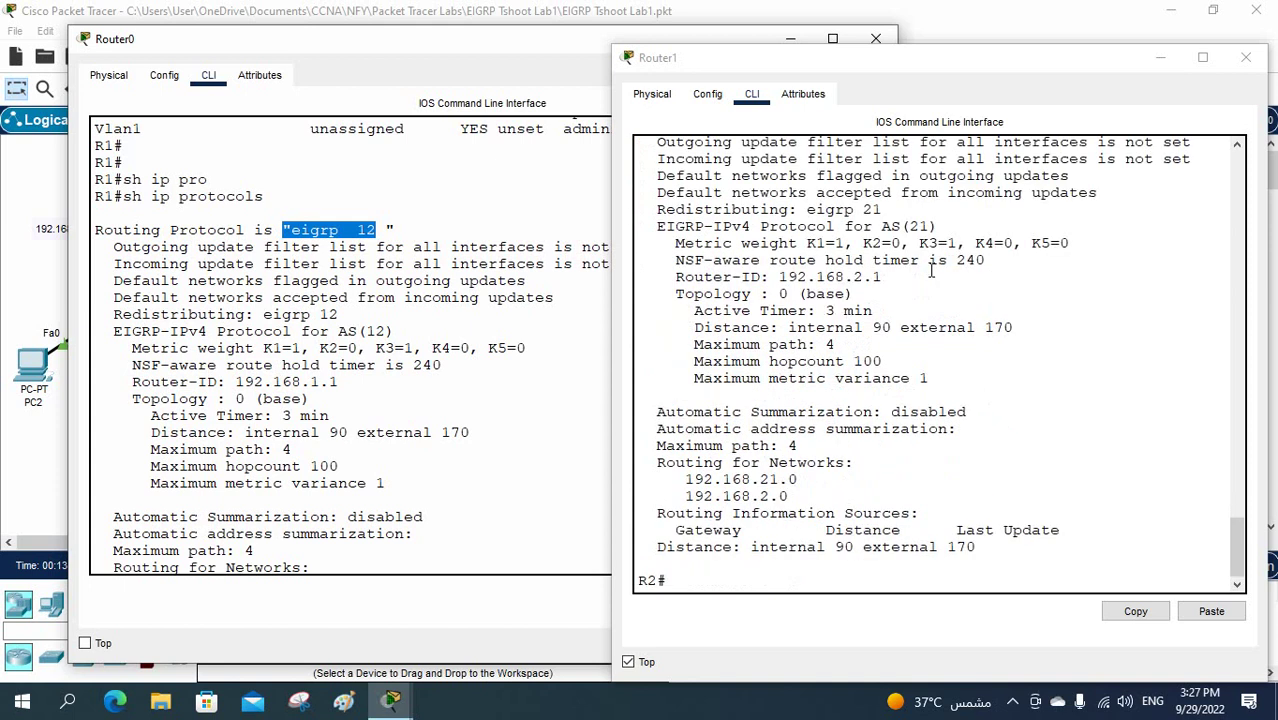
pyautogui.press('Return')
pyautogui.press('Return')
pyautogui.press('Return')
pyautogui.press('Return')
pyautogui.press('Return')
pyautogui.press('Return')
pyautogui.write('co')
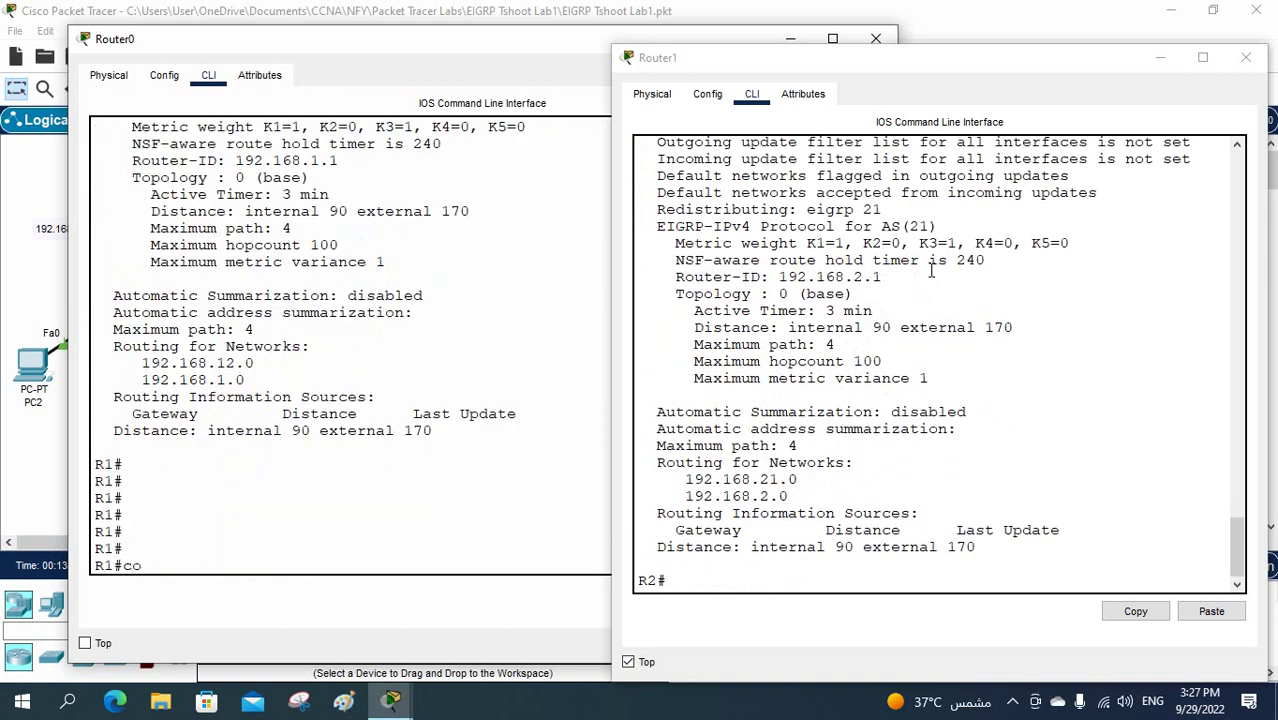
# - Dismiss the Router1 and Router0 windows to return to the topology
pyautogui.click(962, 330)
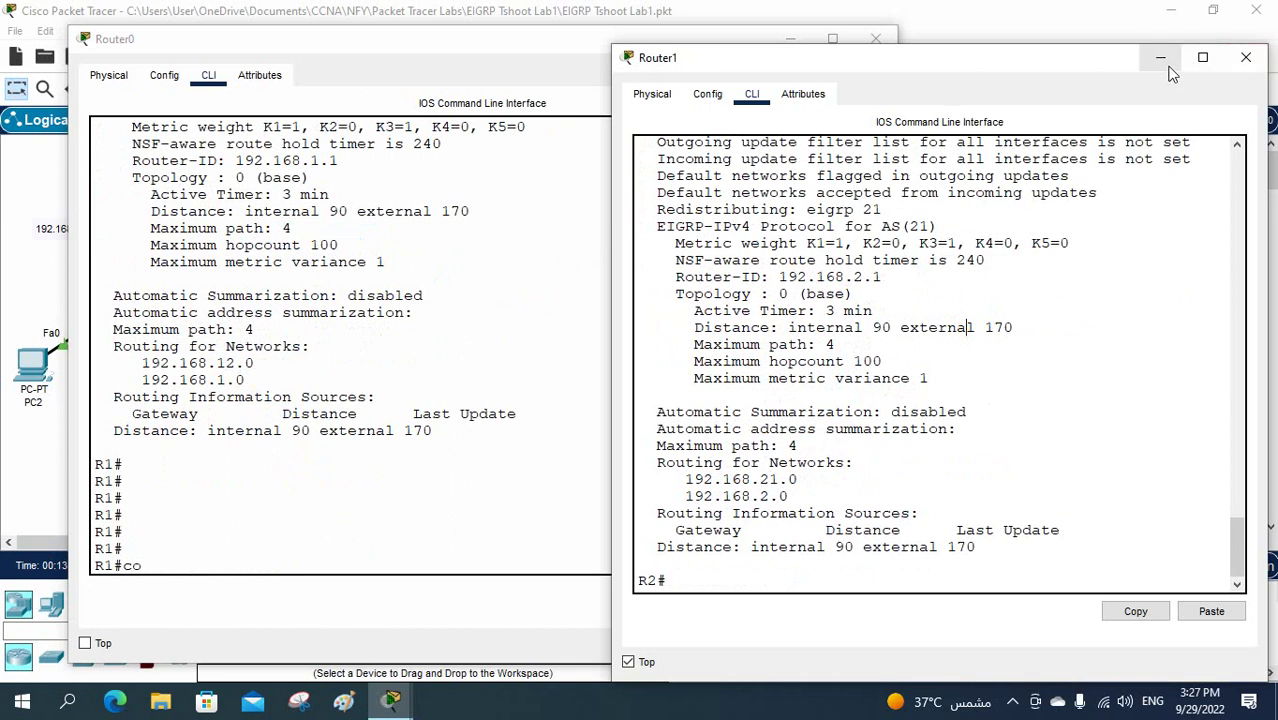
pyautogui.click(1245, 57)
pyautogui.click(790, 38)
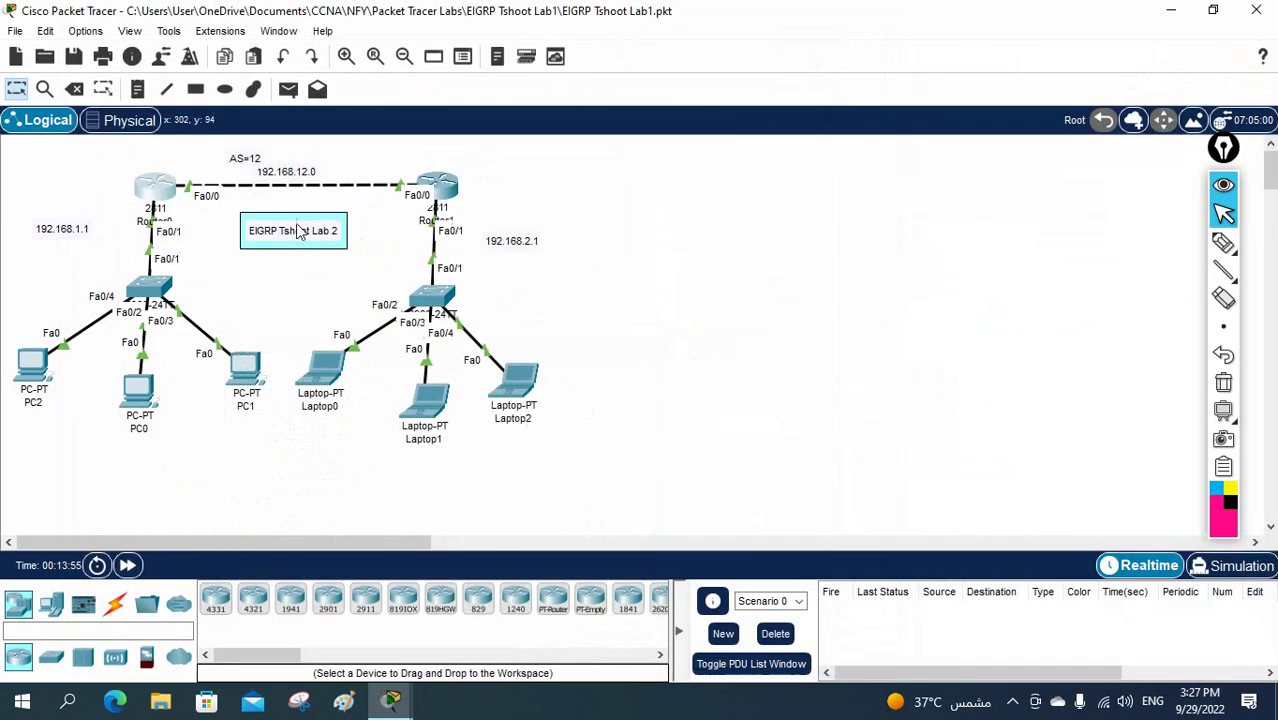
# - Rename the two topology routers, Router0 as R1 and Router1 as R2
pyautogui.click(146, 224)
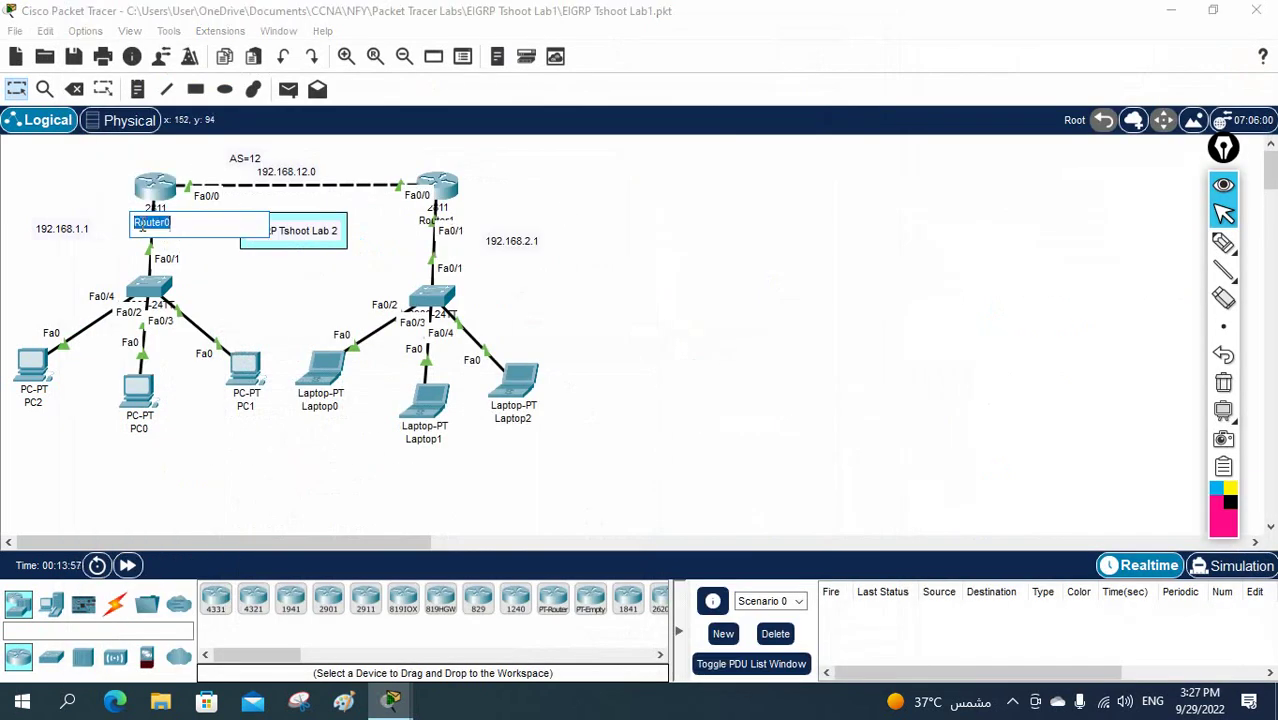
pyautogui.write('R1')
pyautogui.click(426, 223)
pyautogui.write('R2')
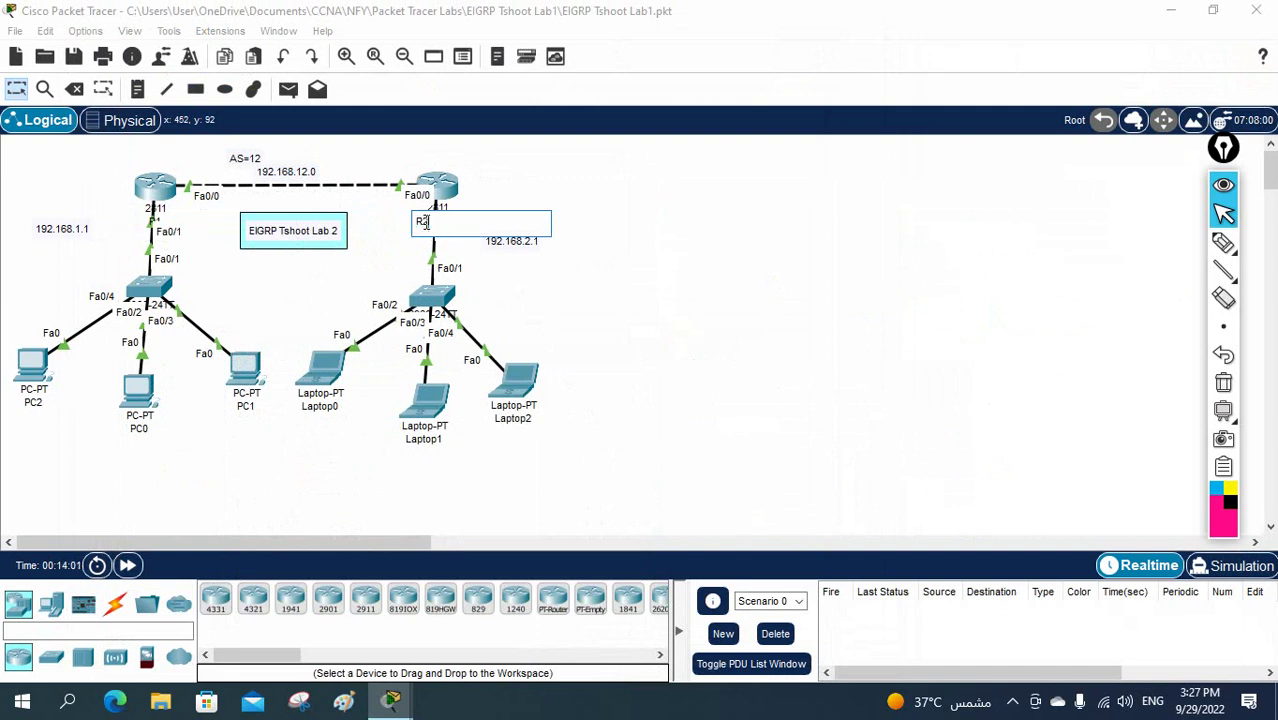
pyautogui.click(665, 269)
# - Enter global configuration mode on R2 and remove its EIGRP process 21
pyautogui.click(148, 190)
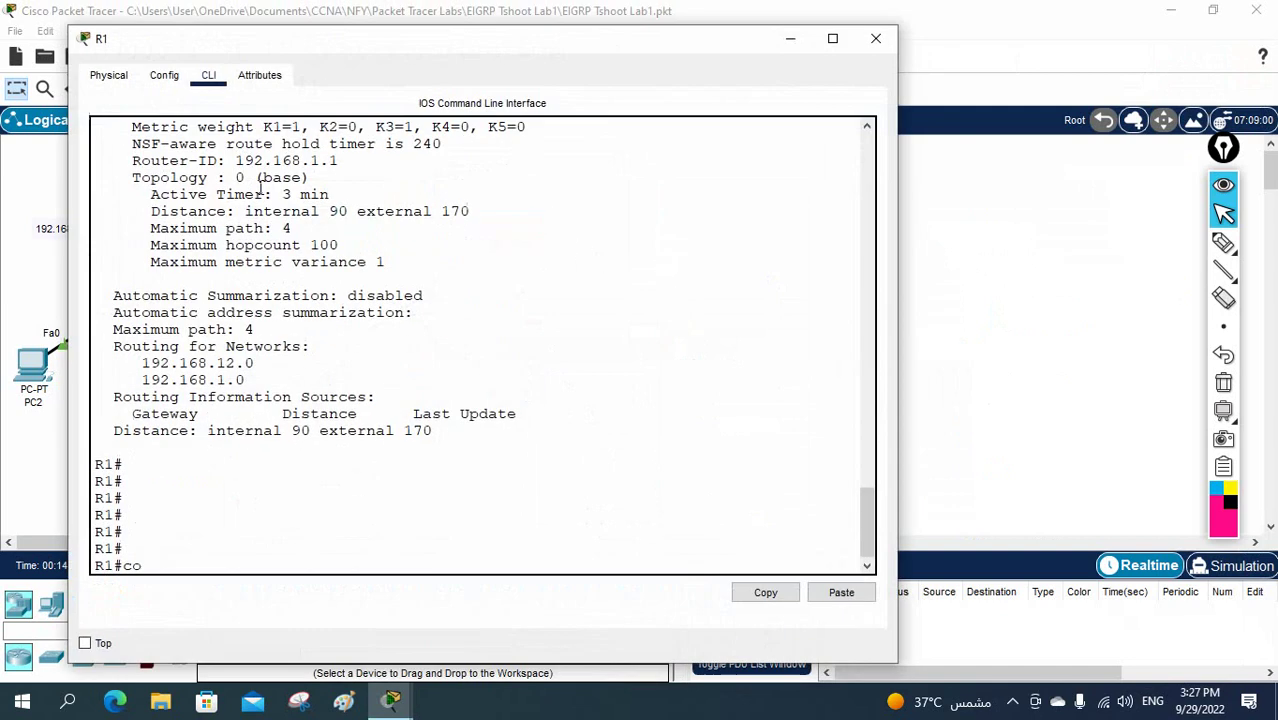
pyautogui.click(790, 38)
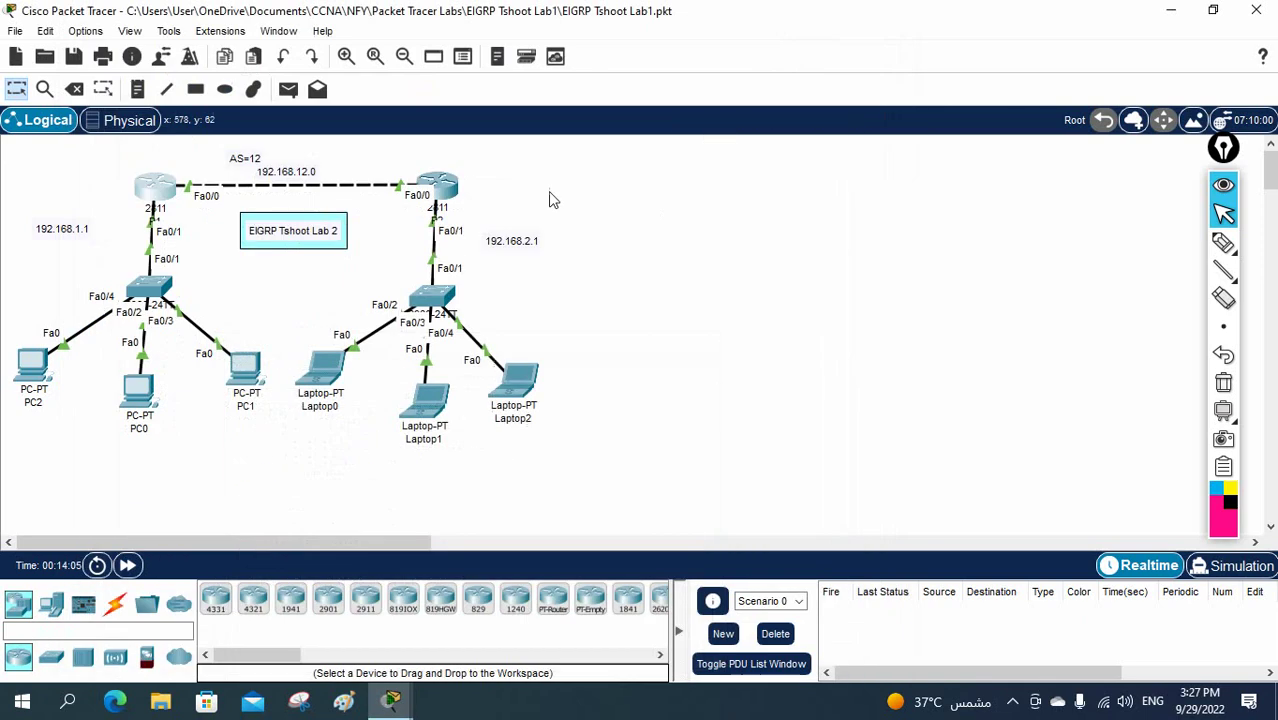
pyautogui.click(437, 186)
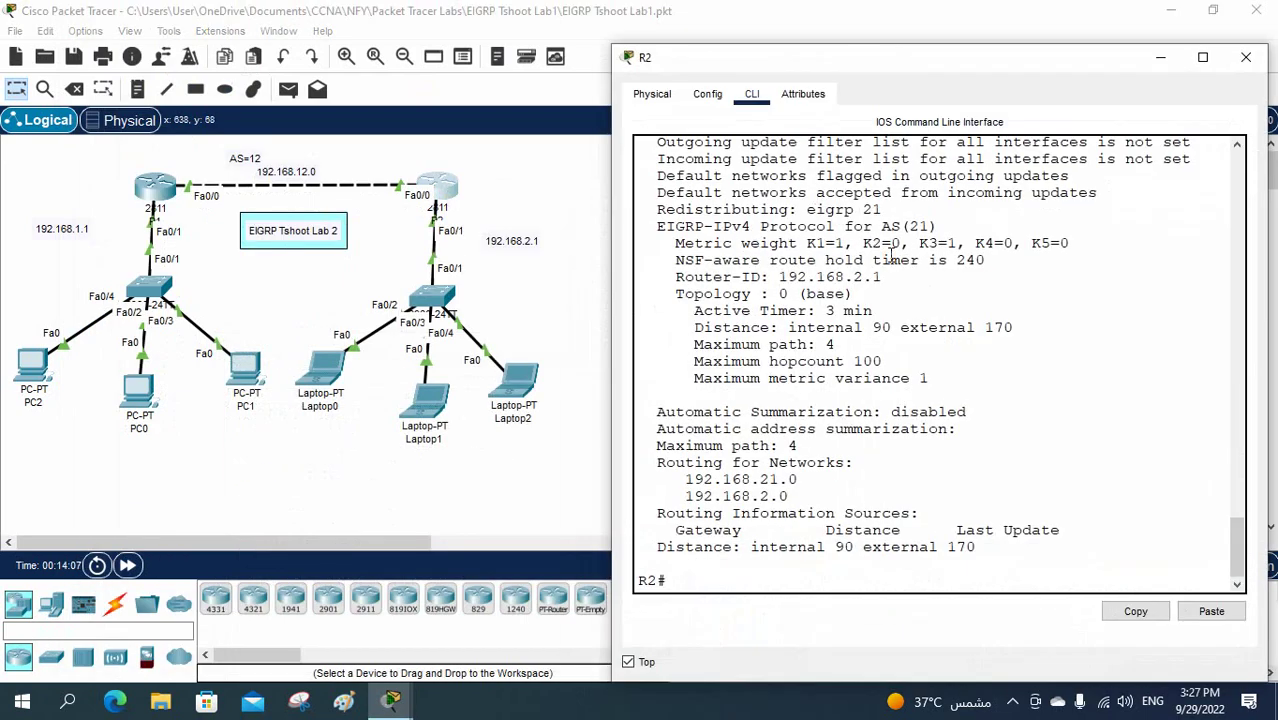
pyautogui.write('config t')
pyautogui.press('Return')
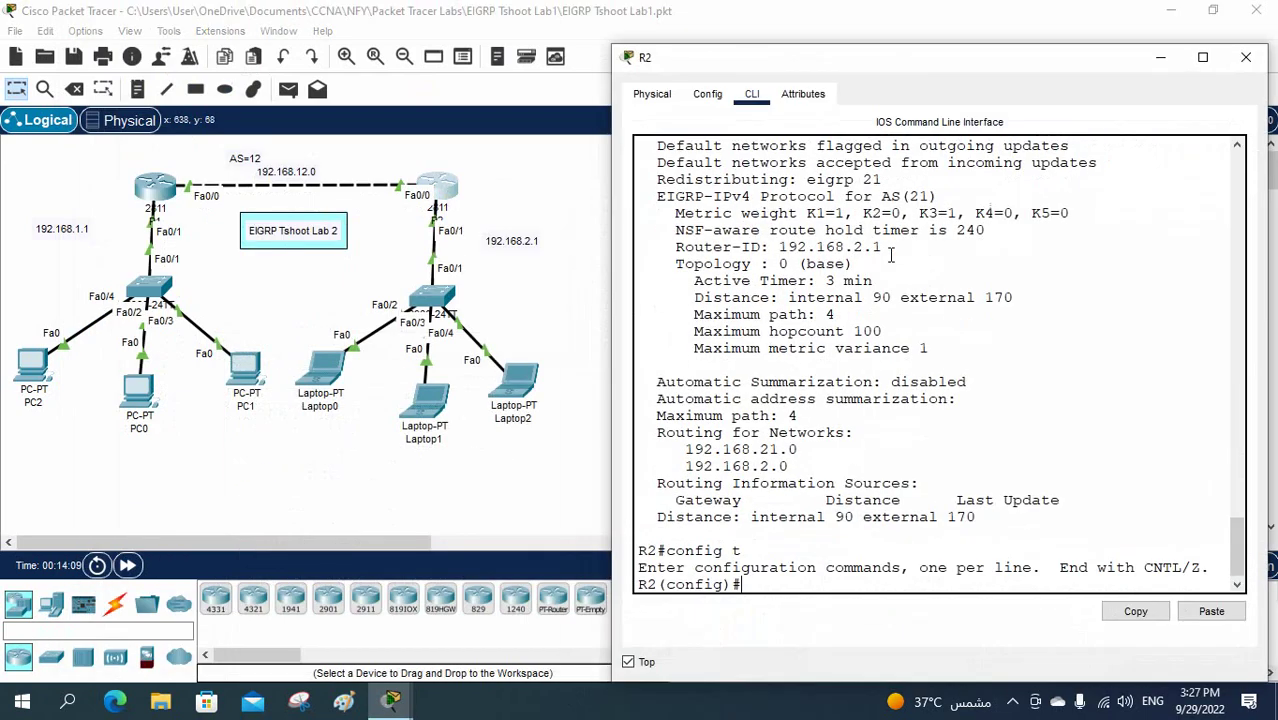
pyautogui.write('no rou')
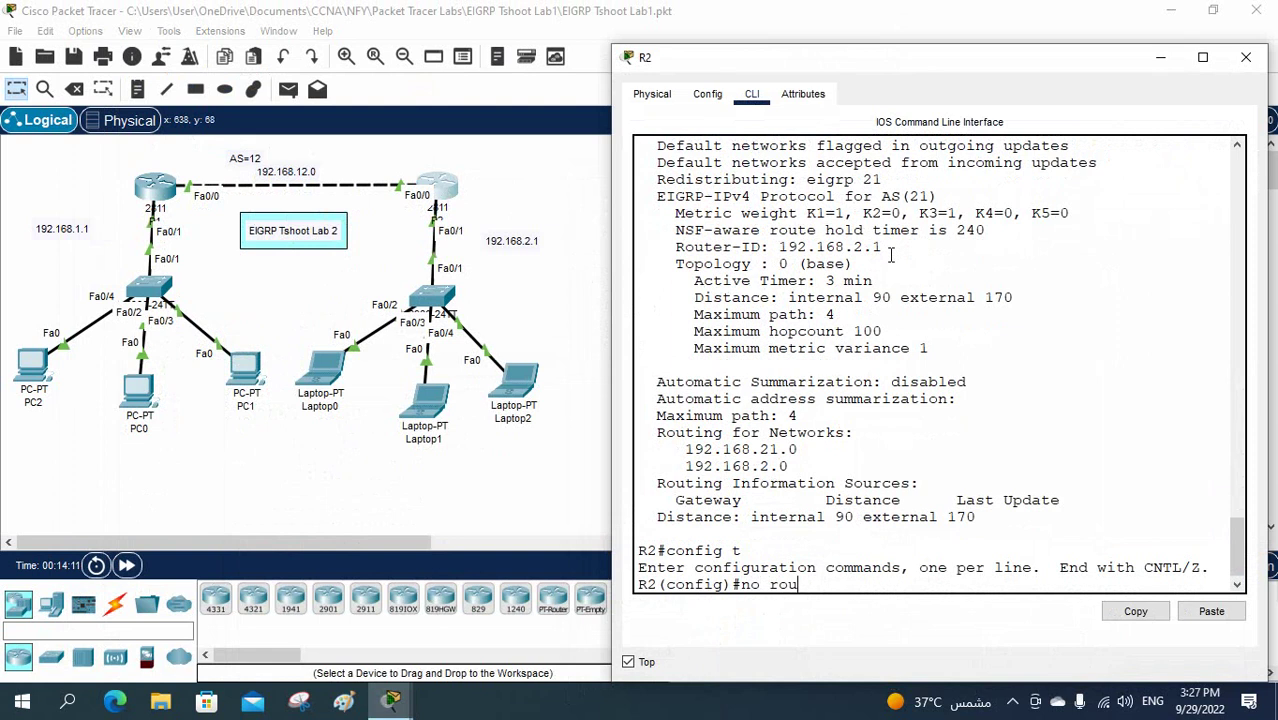
pyautogui.write('t')
pyautogui.press('Tab')
pyautogui.write('ei')
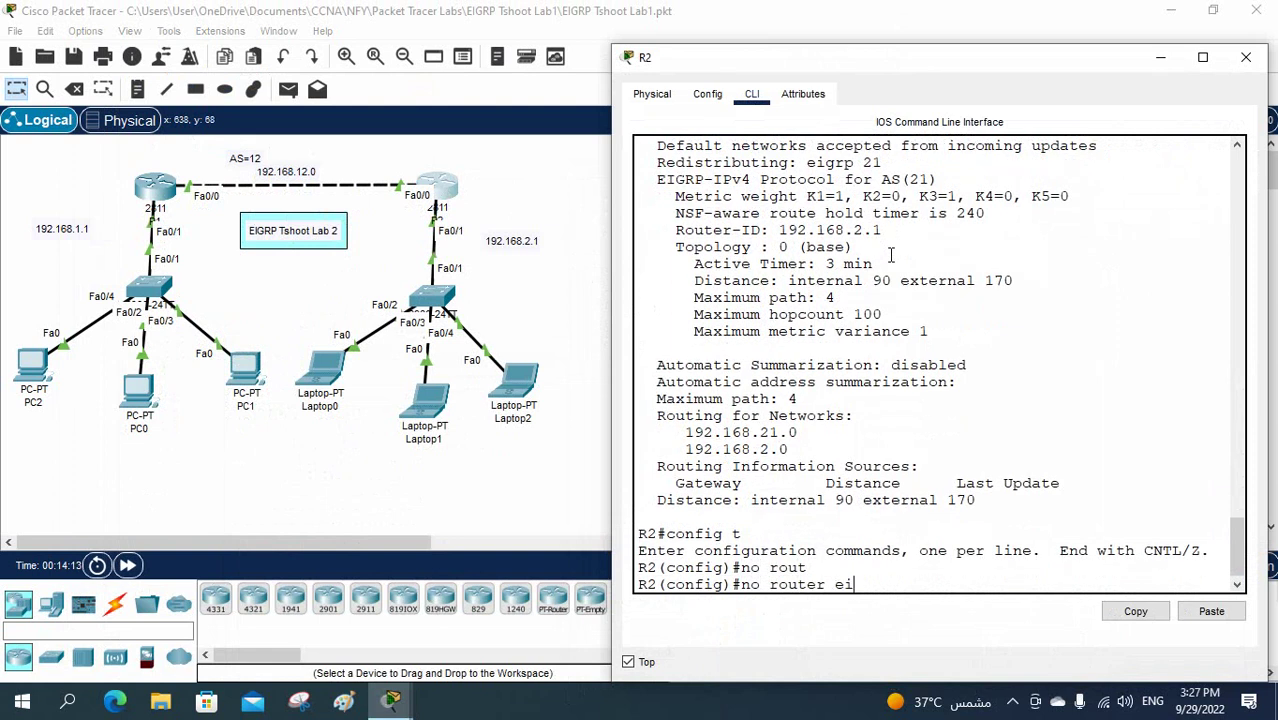
pyautogui.press('Tab')
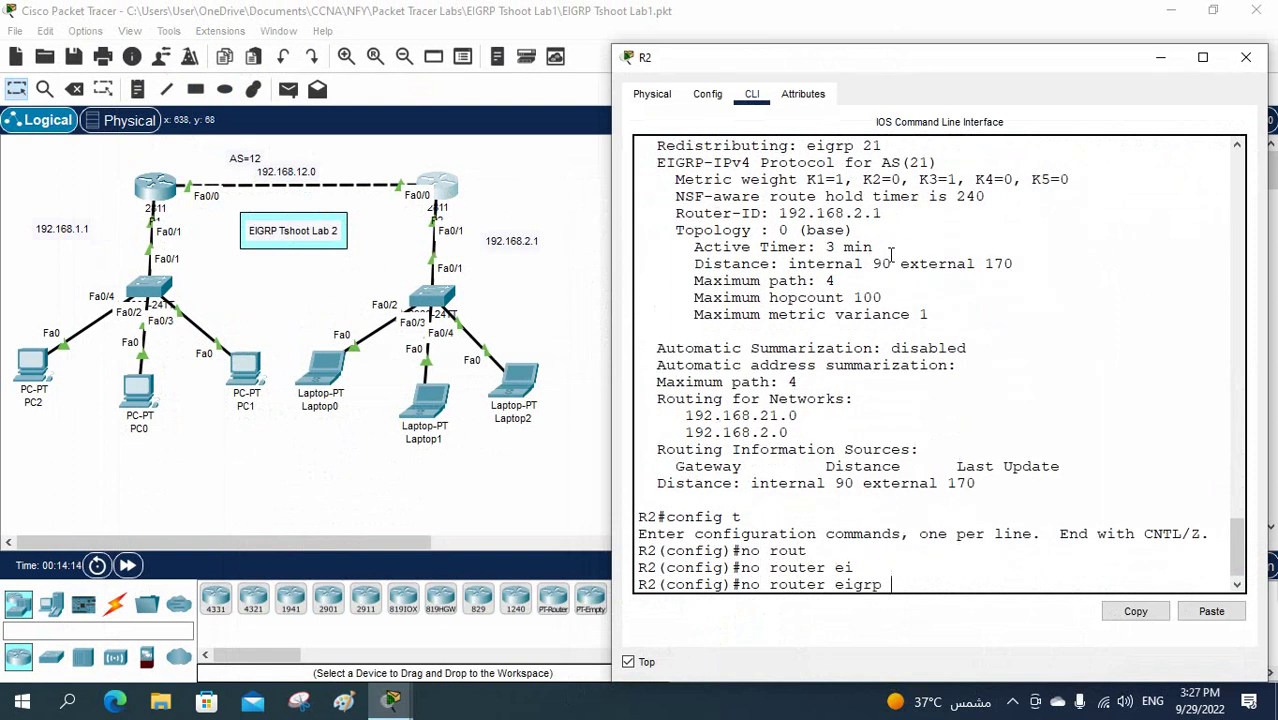
pyautogui.write('21')
pyautogui.press('Return')
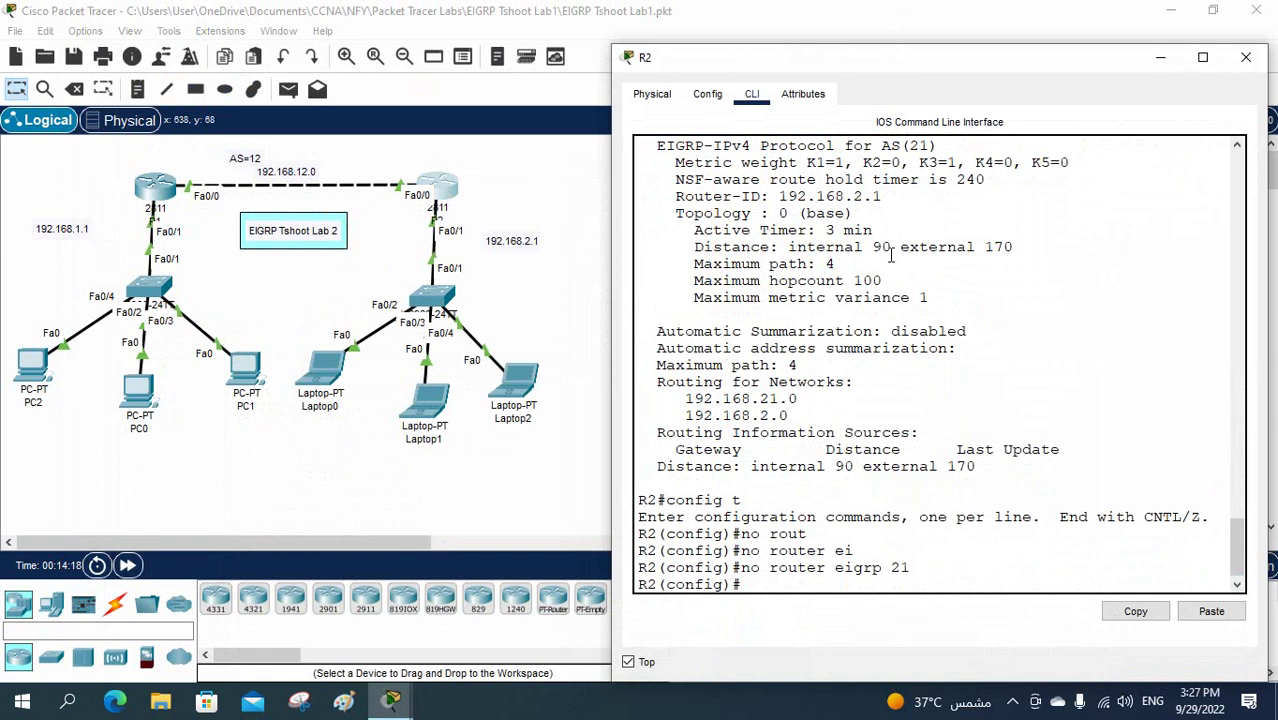
# - Check the EIGRP section of R2's running configuration from configuration mode
pyautogui.write('do sh run | sec ')
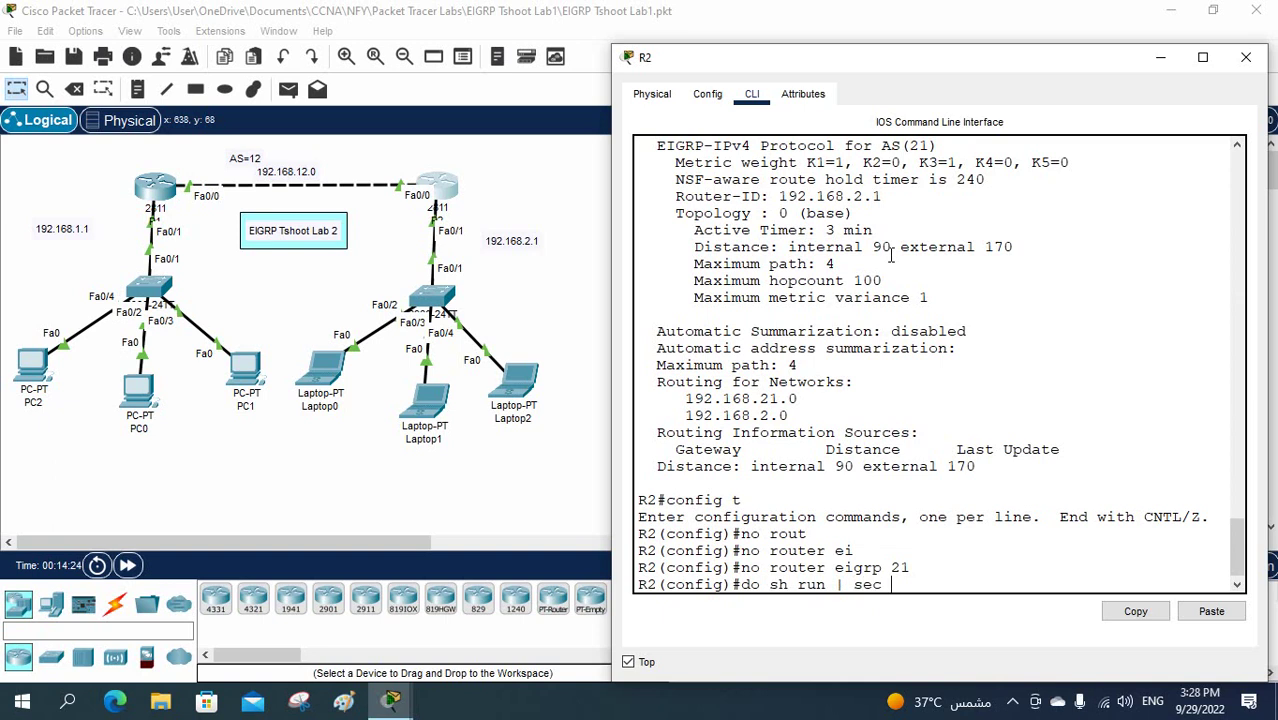
pyautogui.write('ei')
pyautogui.press('Return')
pyautogui.press('Up')
pyautogui.write('gr')
pyautogui.press('Return')
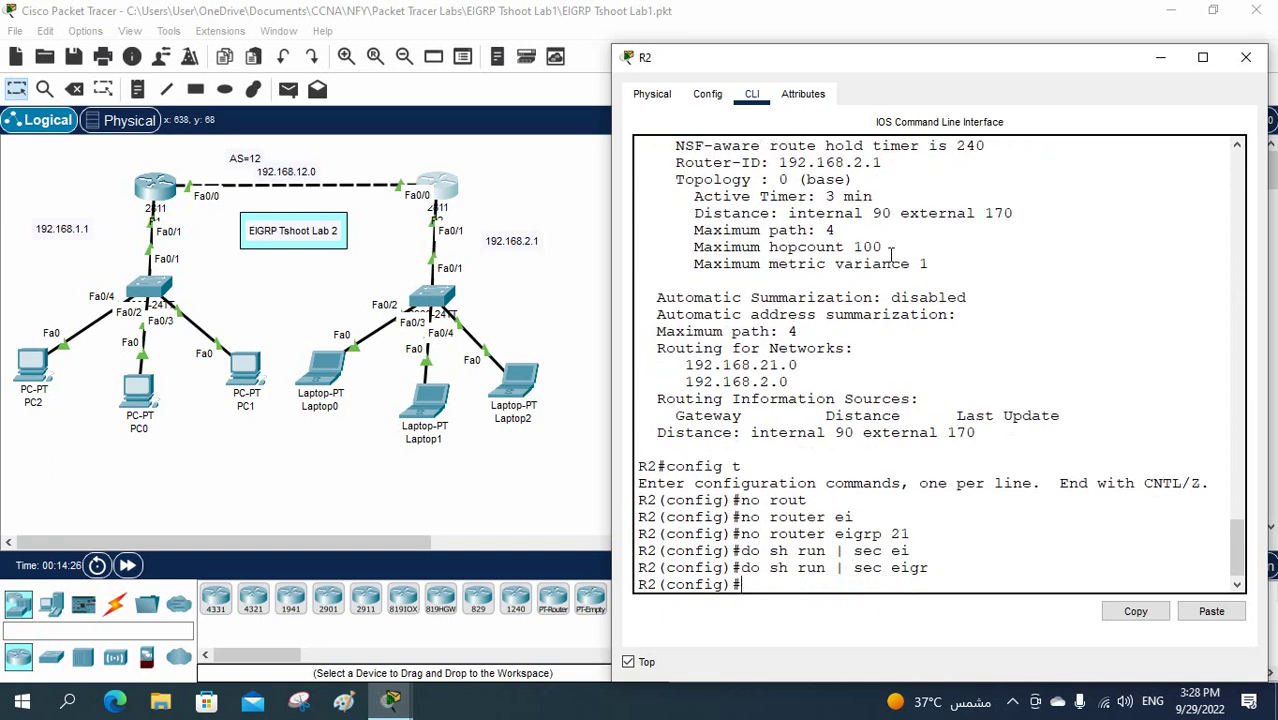
pyautogui.press('Return')
pyautogui.press('Return')
pyautogui.press('Return')
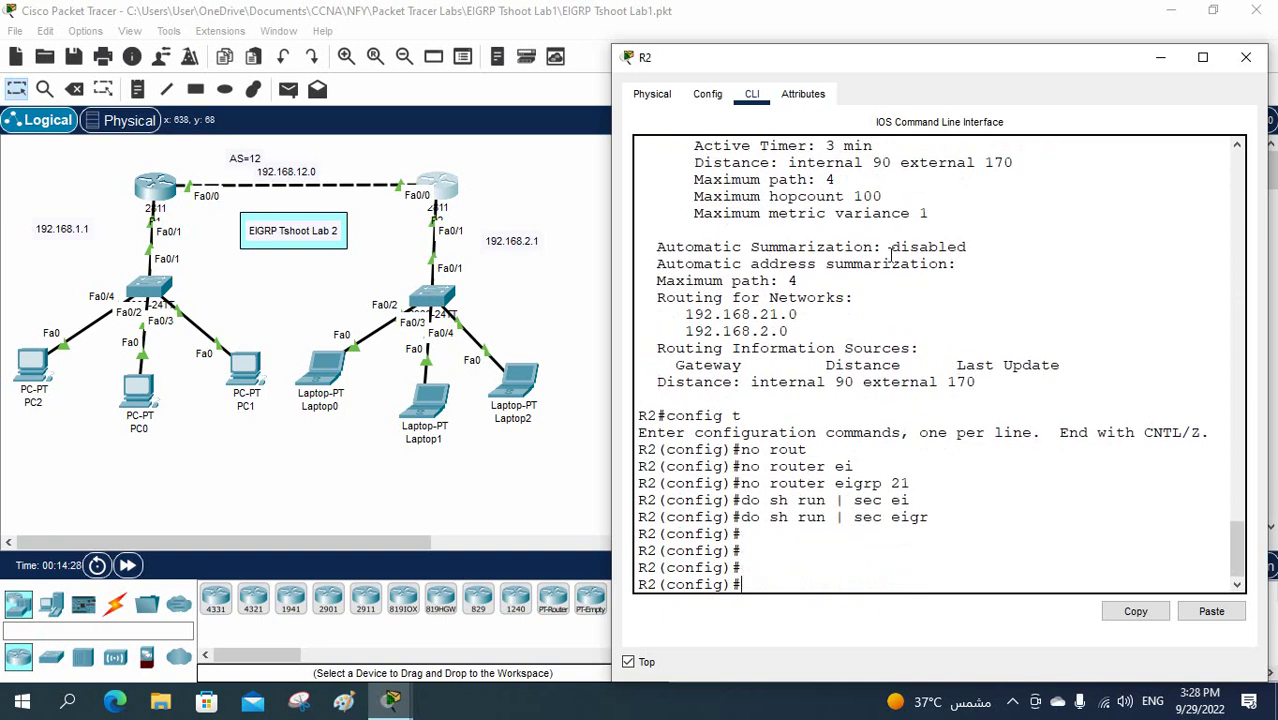
# - Start EIGRP process 12 on R2, checking the number against the process highlighted in R1's protocols output
pyautogui.write('rou')
pyautogui.press('Tab')
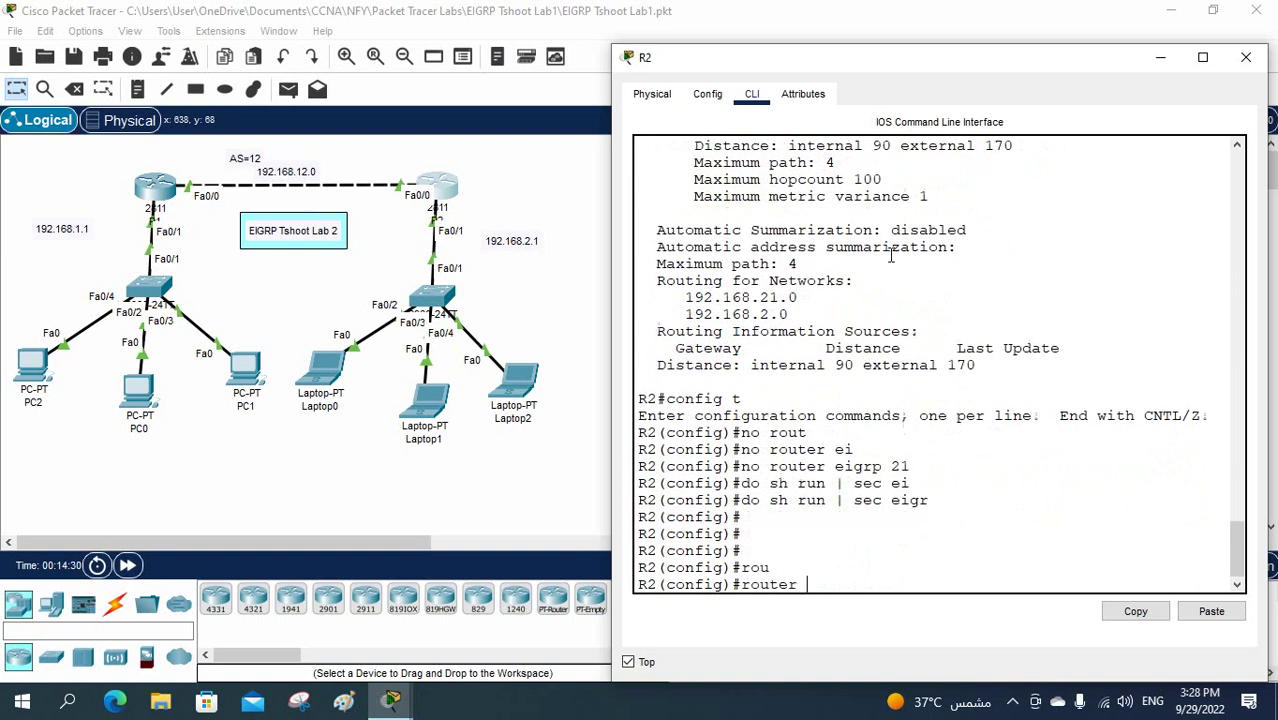
pyautogui.write('ei')
pyautogui.press('Tab')
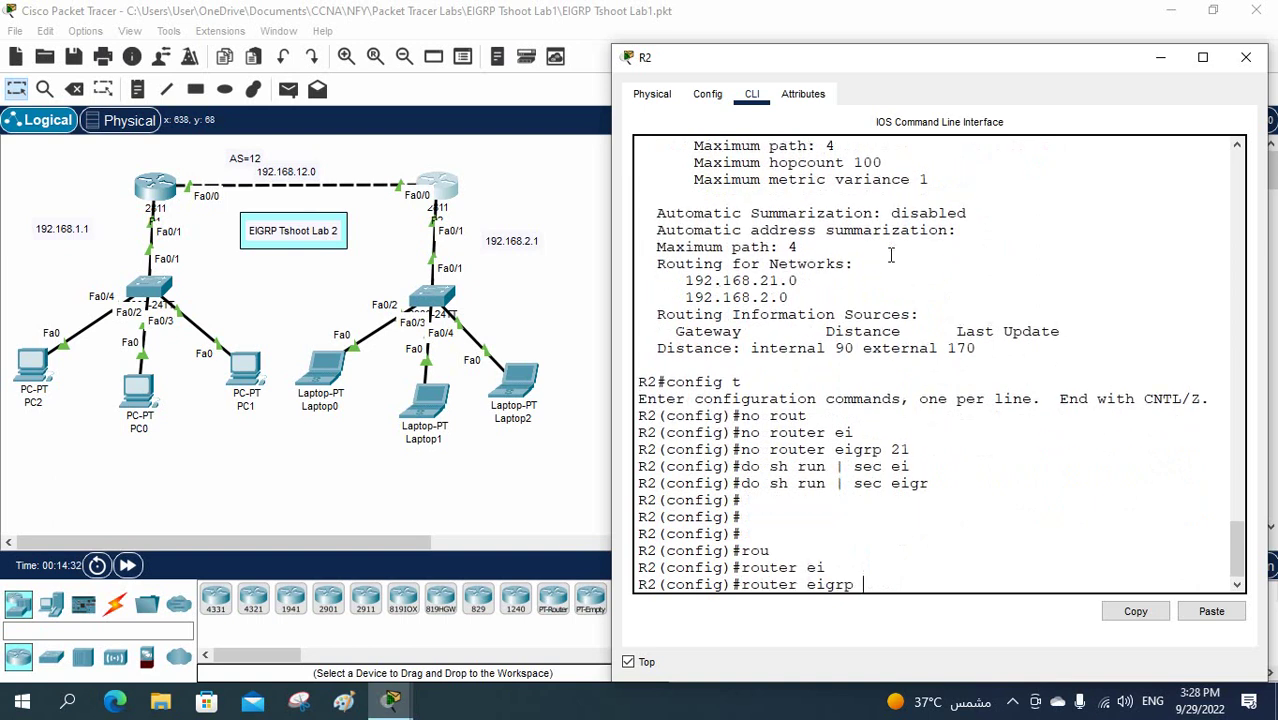
pyautogui.write('12')
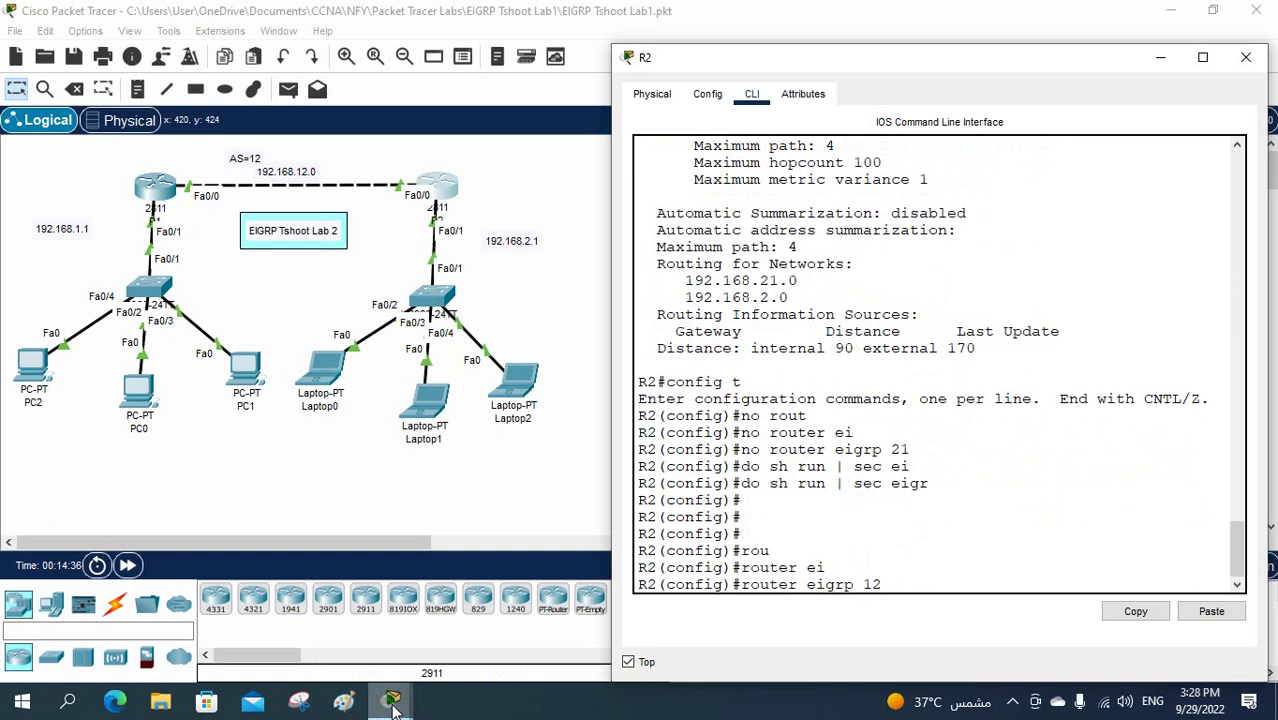
pyautogui.moveTo(391, 700)
pyautogui.click(447, 628)
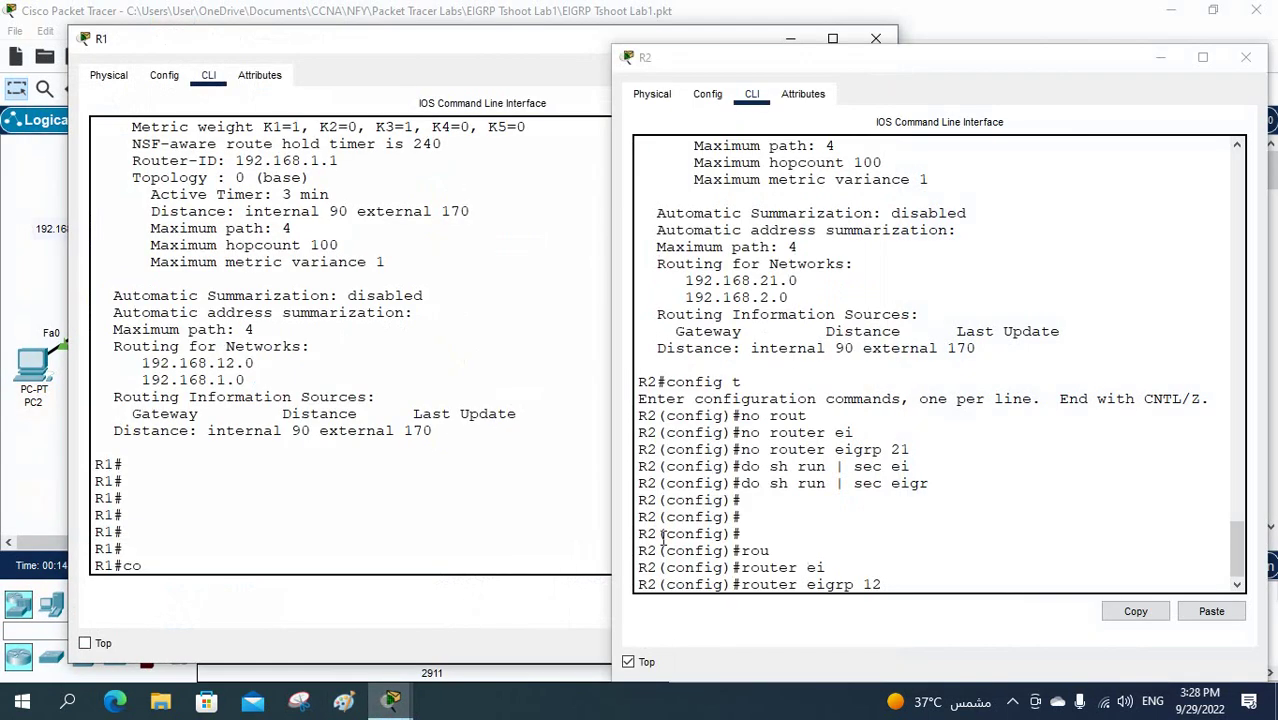
pyautogui.scroll(5, 298, 308)
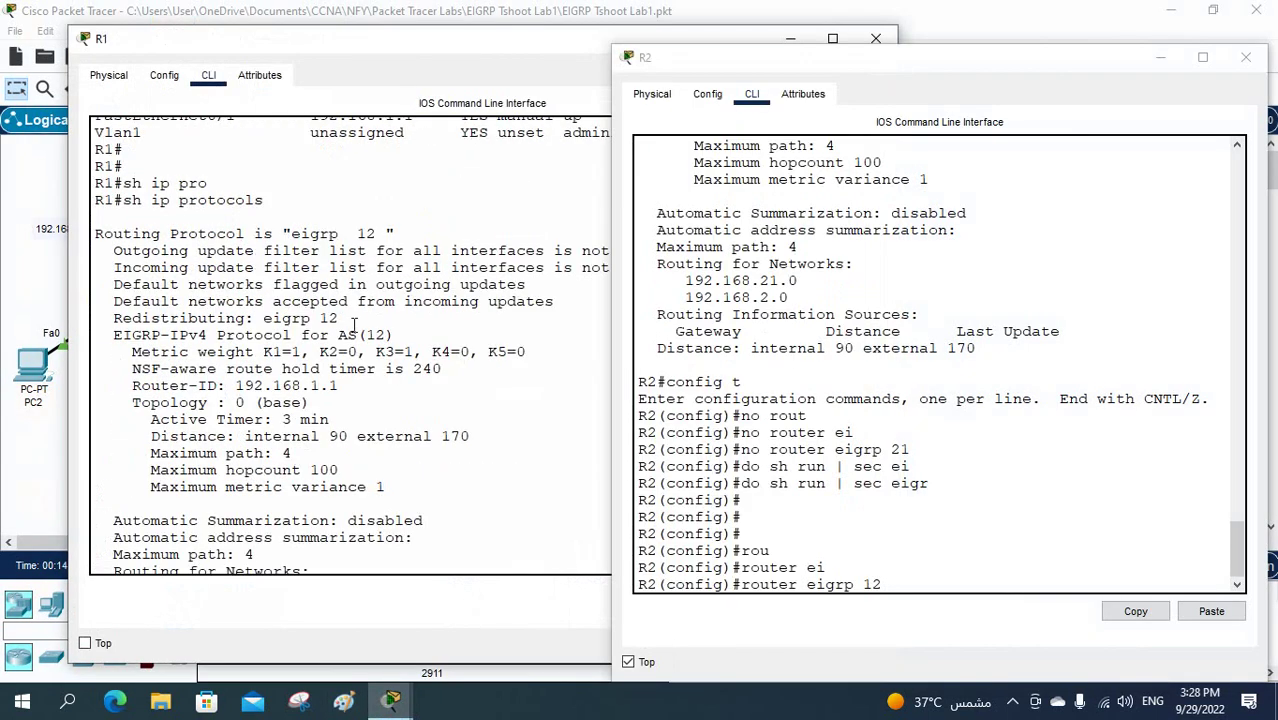
pyautogui.moveTo(340, 318); pyautogui.dragTo(262, 318)
pyautogui.click(766, 499)
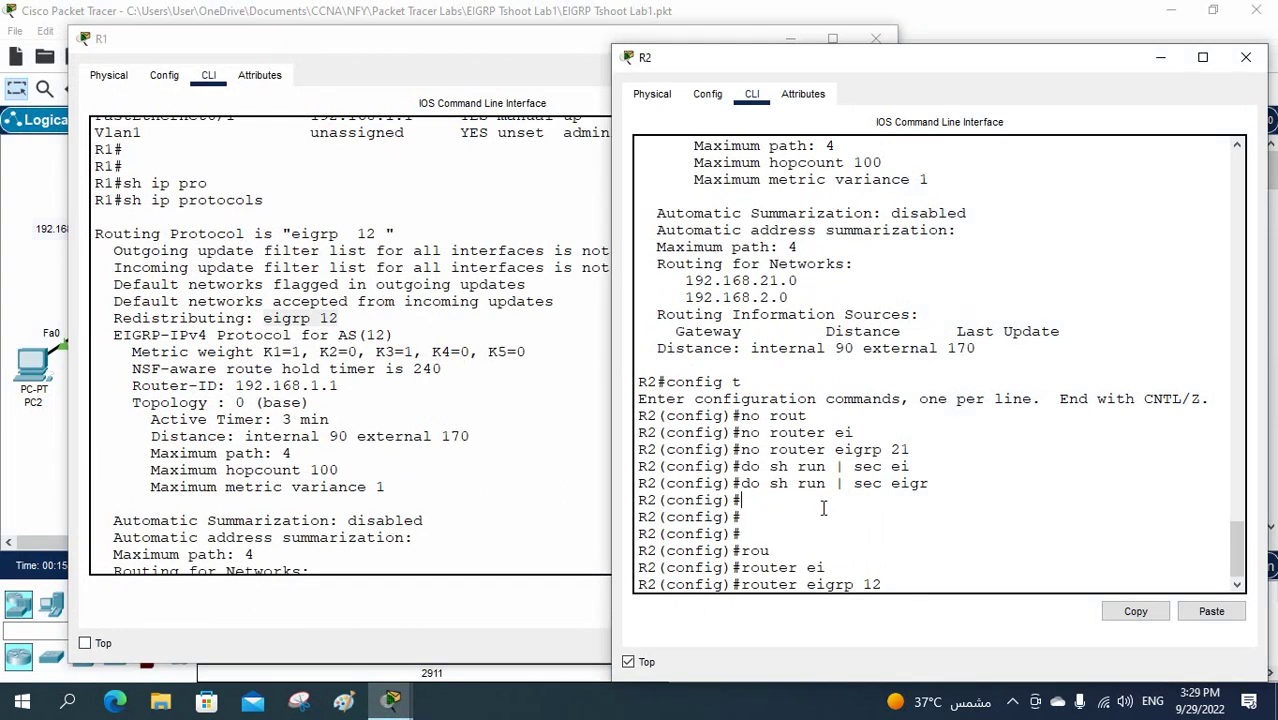
pyautogui.press('Return')
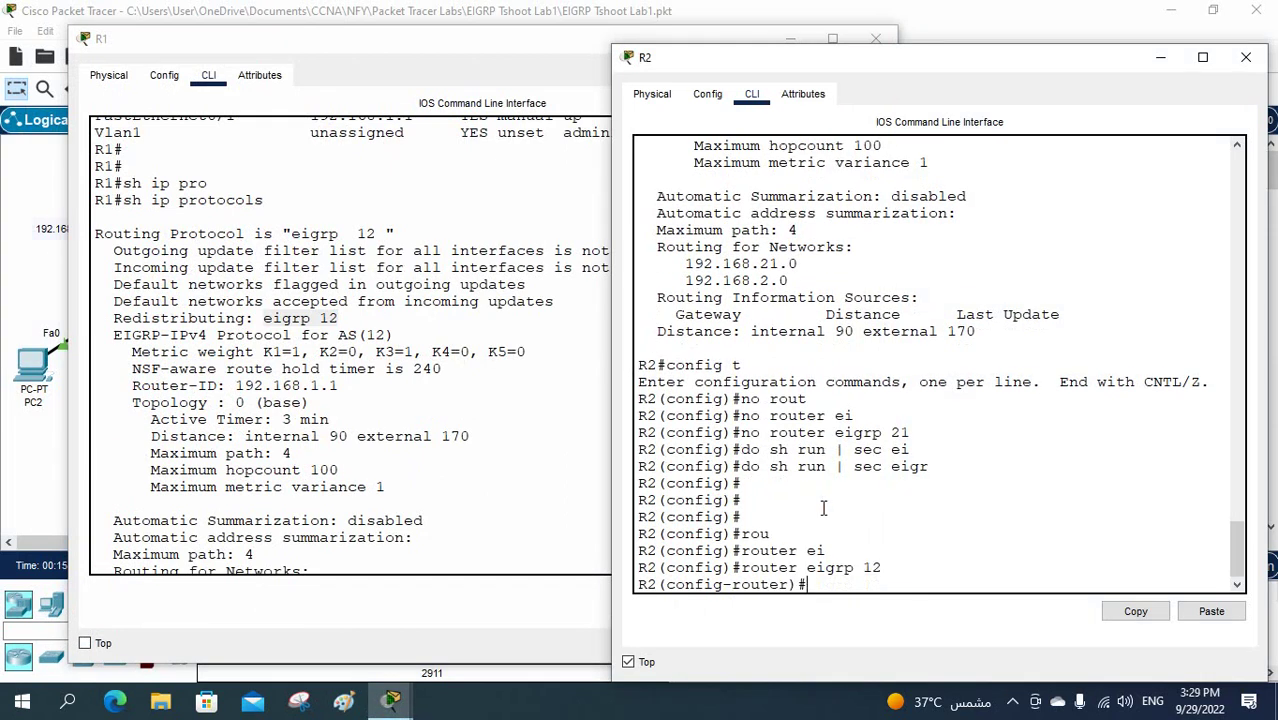
# - Advertise network 192.168.21.0 in R2's EIGRP 12 process, copying the address from the earlier protocols output
pyautogui.write('ne')
pyautogui.press('Tab')
pyautogui.write('t')
pyautogui.press('Tab')
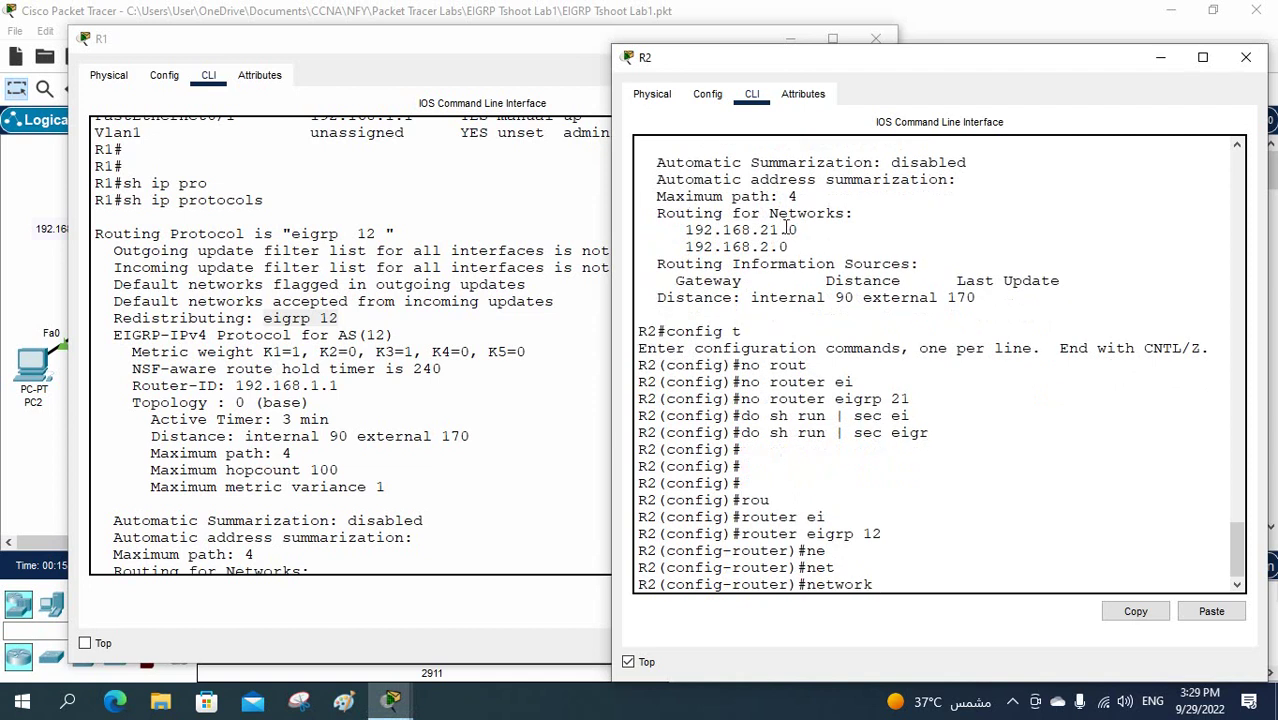
pyautogui.moveTo(798, 230); pyautogui.dragTo(689, 233)
pyautogui.rightClick(690, 233)
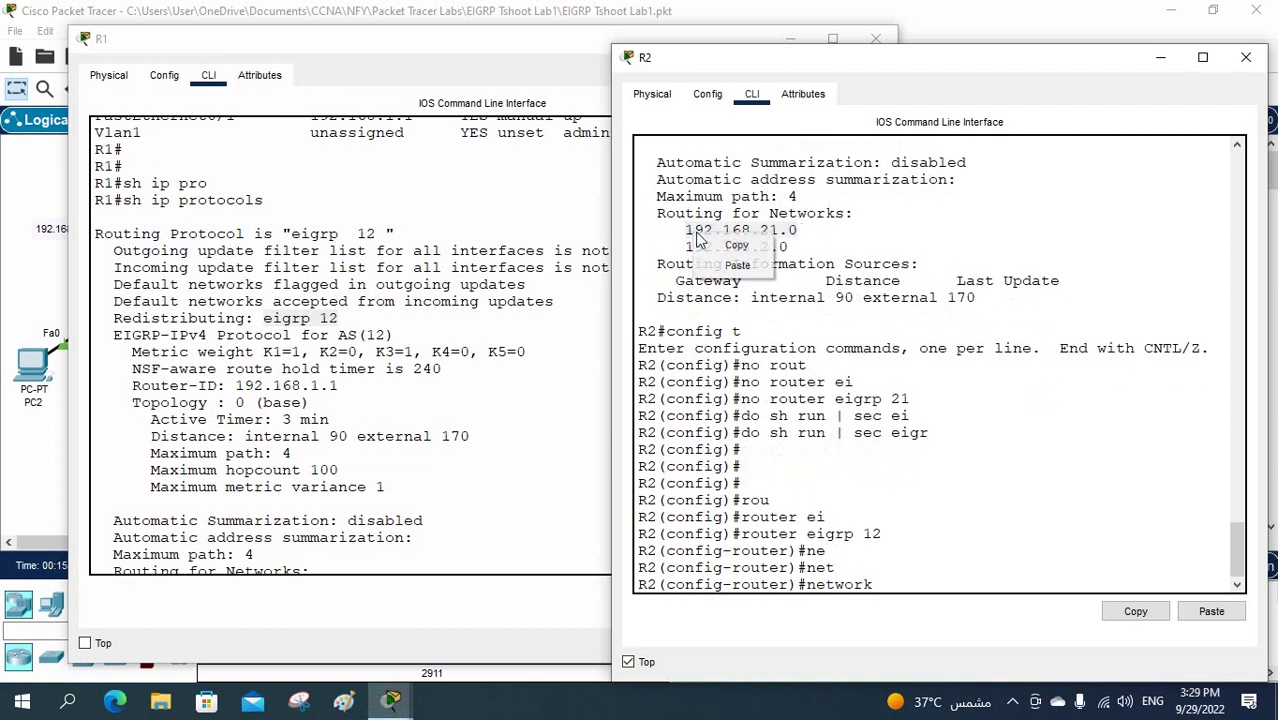
pyautogui.click(735, 246)
pyautogui.rightClick(953, 472)
pyautogui.click(995, 513)
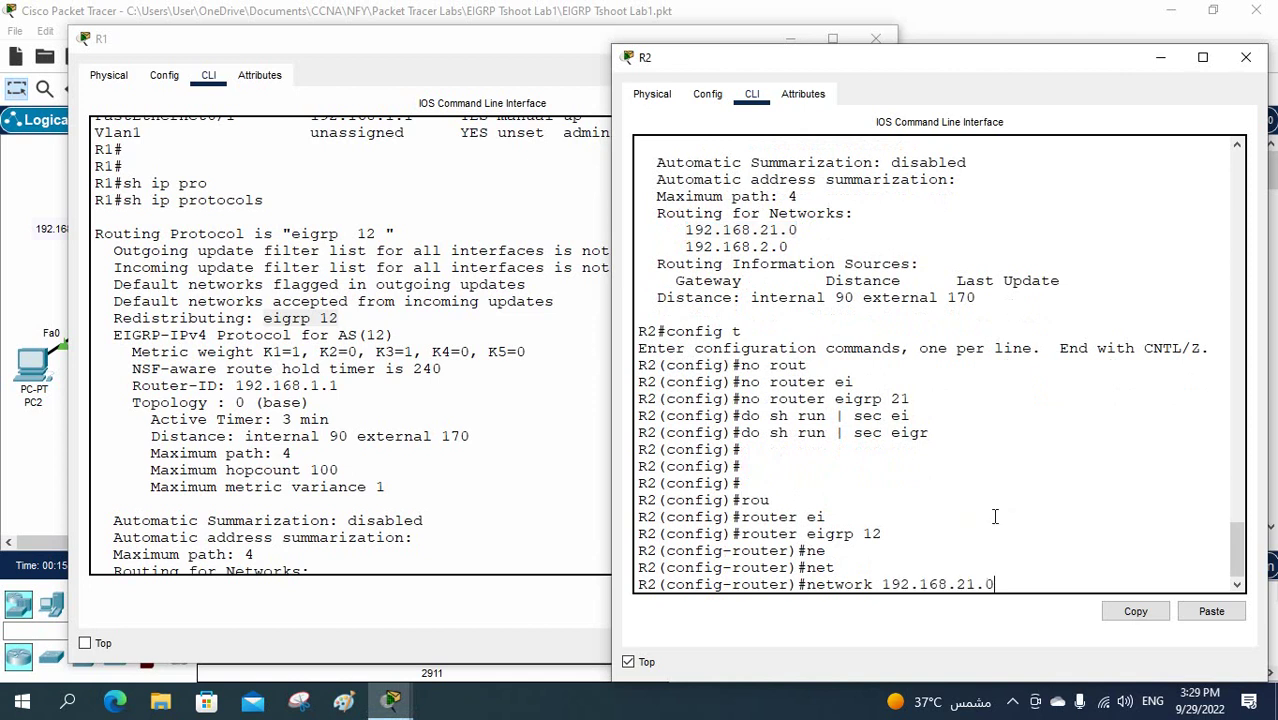
pyautogui.press('Return')
# - Advertise network 192.168.2.0 in R2's EIGRP 12 process and return to privileged EXEC mode
pyautogui.press('Up')
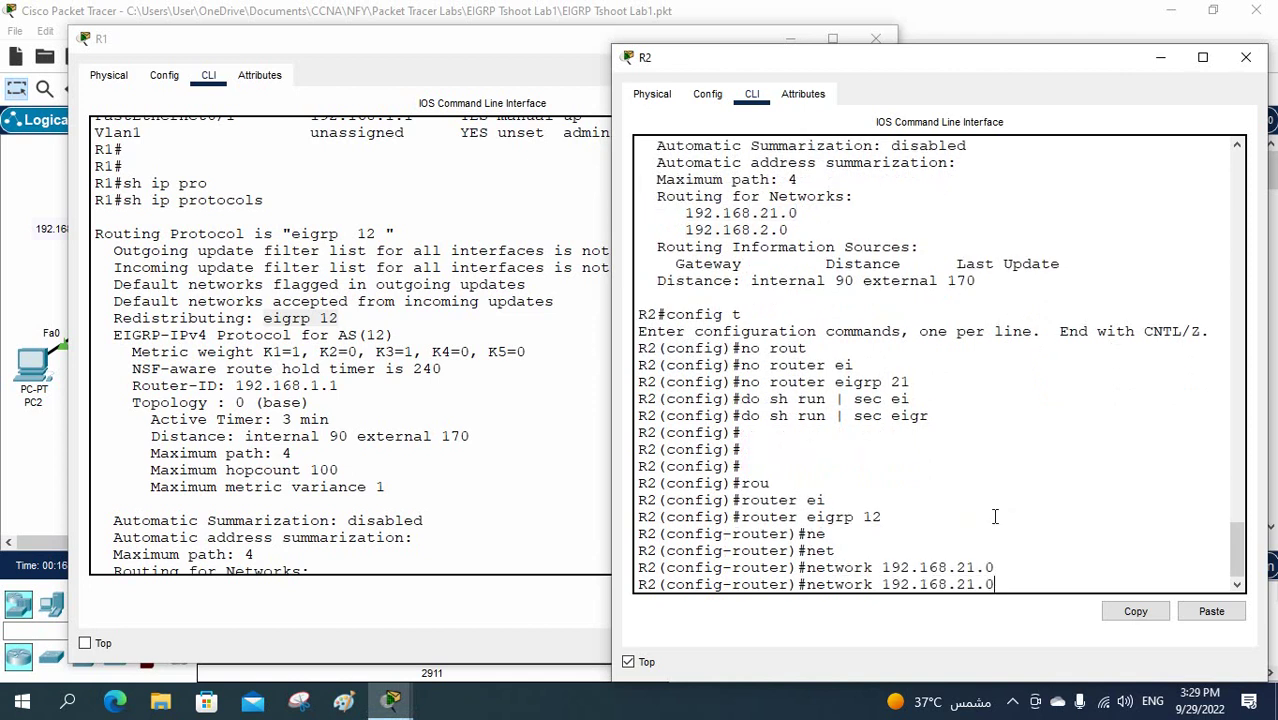
pyautogui.press('BackSpace')
pyautogui.press('BackSpace')
pyautogui.press('BackSpace')
pyautogui.write('.0')
pyautogui.press('Return')
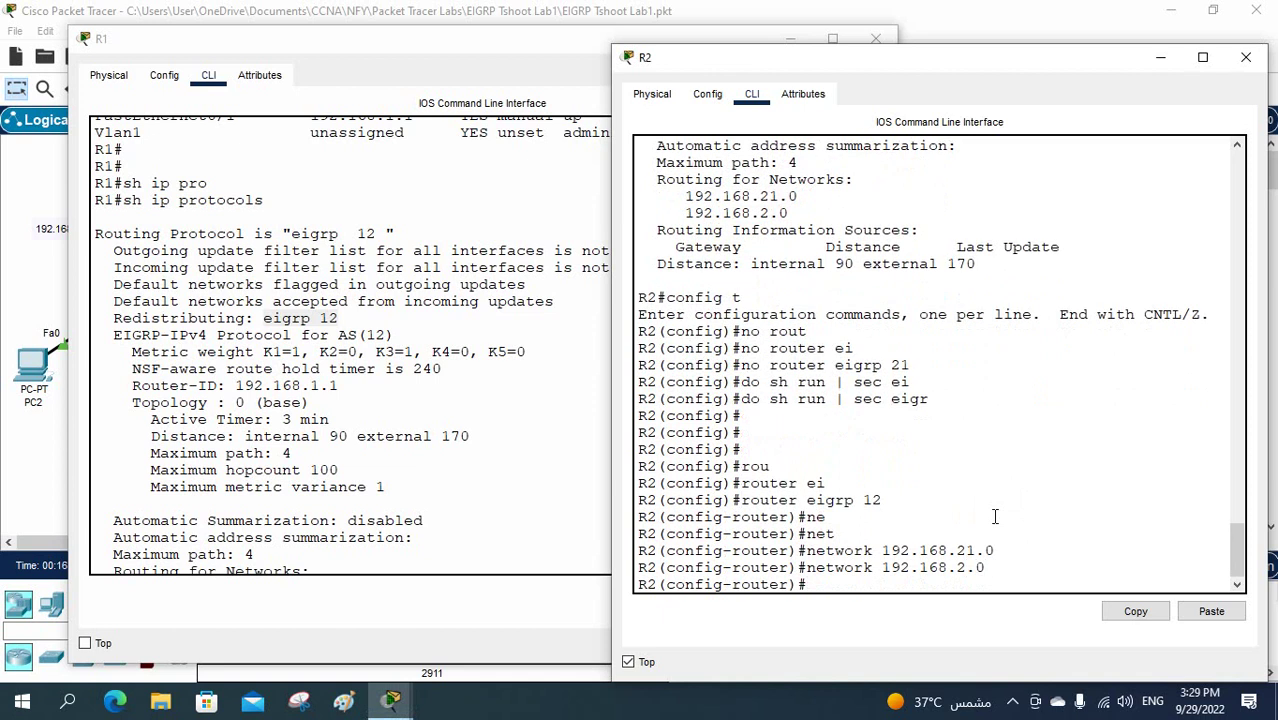
pyautogui.press('Return')
pyautogui.press('Return')
pyautogui.hotkey('ctrl', 'z')
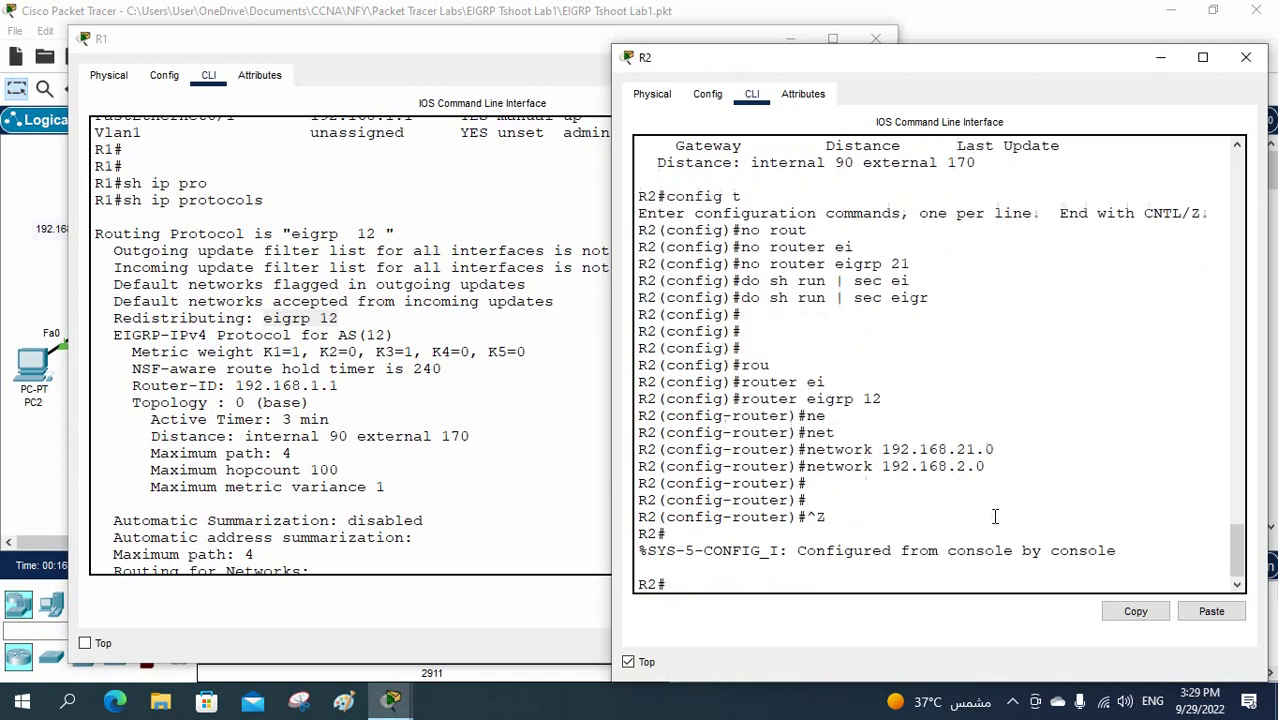
# - Display R2's IP routing table to check for EIGRP routes
pyautogui.press('Return')
pyautogui.press('Return')
pyautogui.press('Return')
pyautogui.press('Return')
pyautogui.write('s')
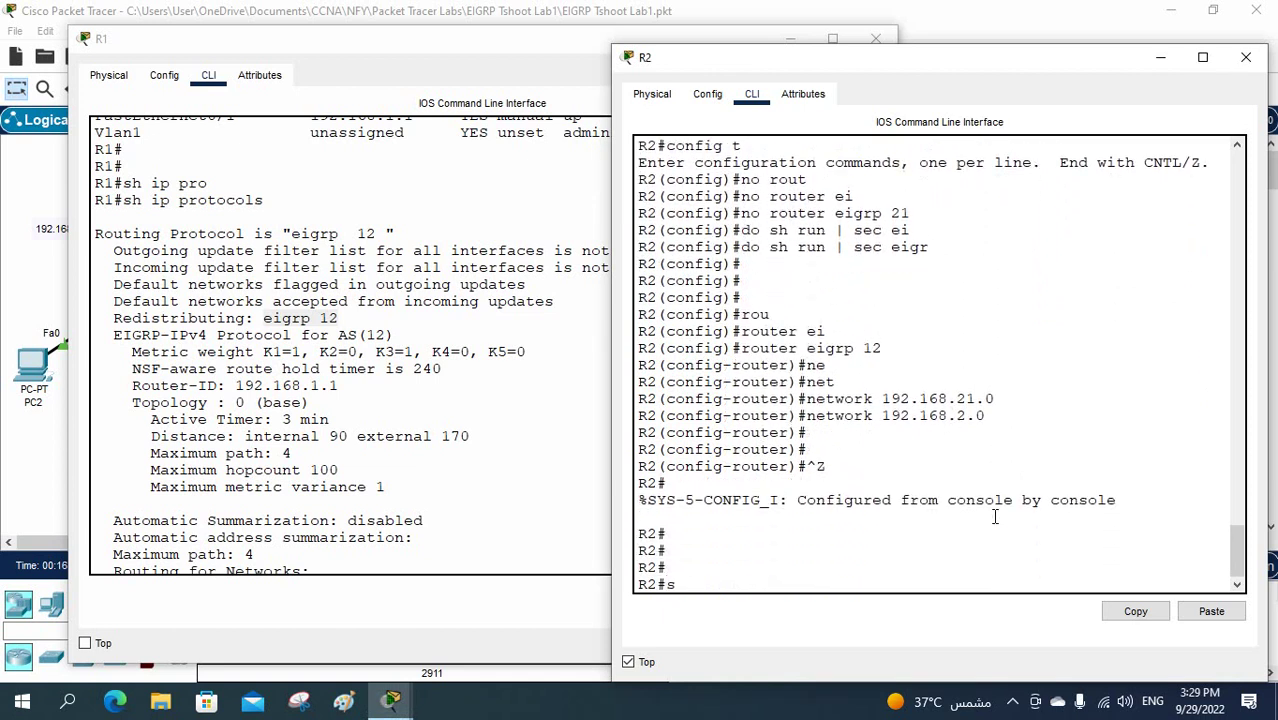
pyautogui.write('h ip rou')
pyautogui.press('Tab')
pyautogui.press('Return')
pyautogui.press('Return')
pyautogui.press('Return')
pyautogui.press('Return')
pyautogui.press('Return')
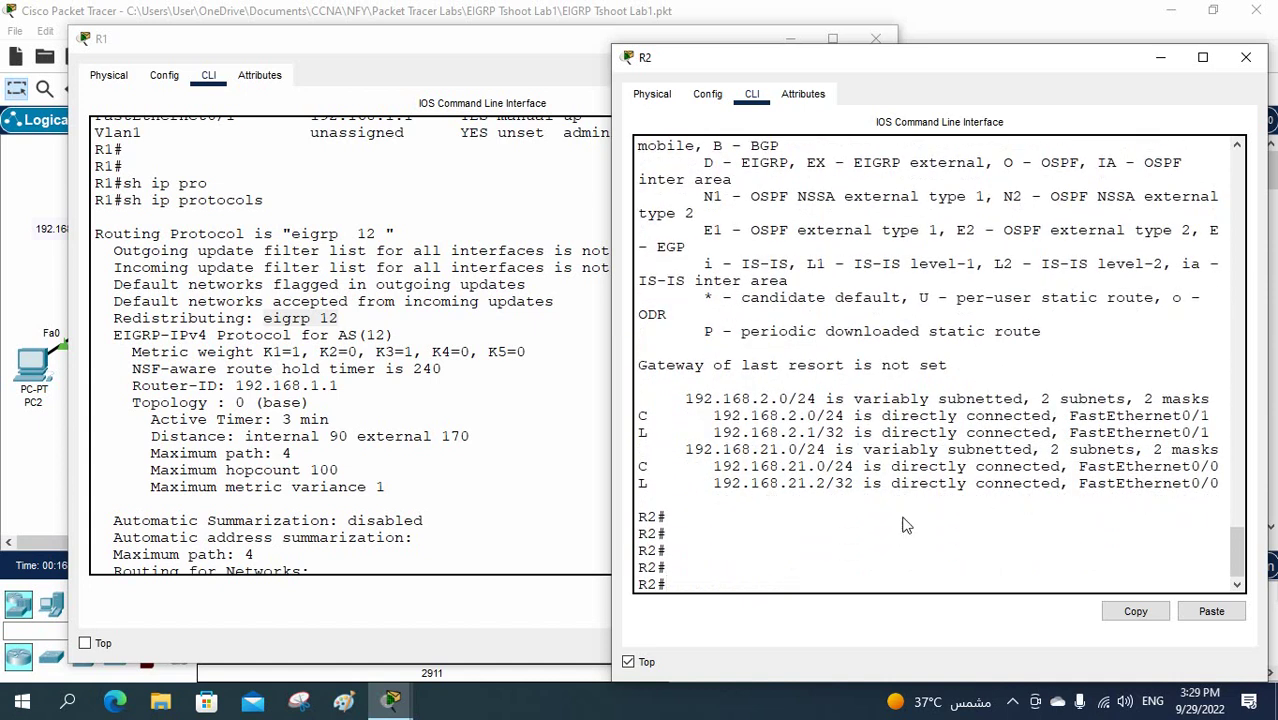
# - Clear the leftover input on R1's command line and display its IP routing table
pyautogui.click(220, 330)
pyautogui.scroll(-5, 253, 366)
pyautogui.press('Return')
pyautogui.press('Return')
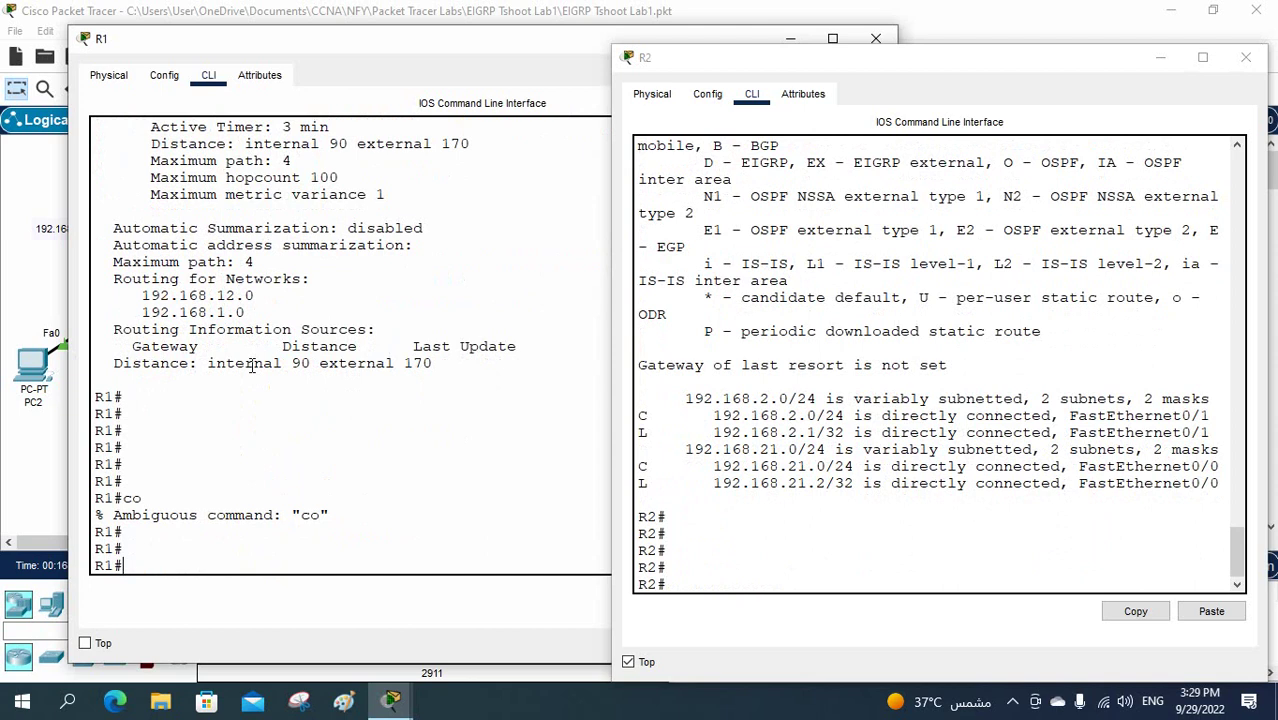
pyautogui.write('sh ip rou')
pyautogui.press('Tab')
pyautogui.press('Return')
pyautogui.press('Return')
pyautogui.press('Return')
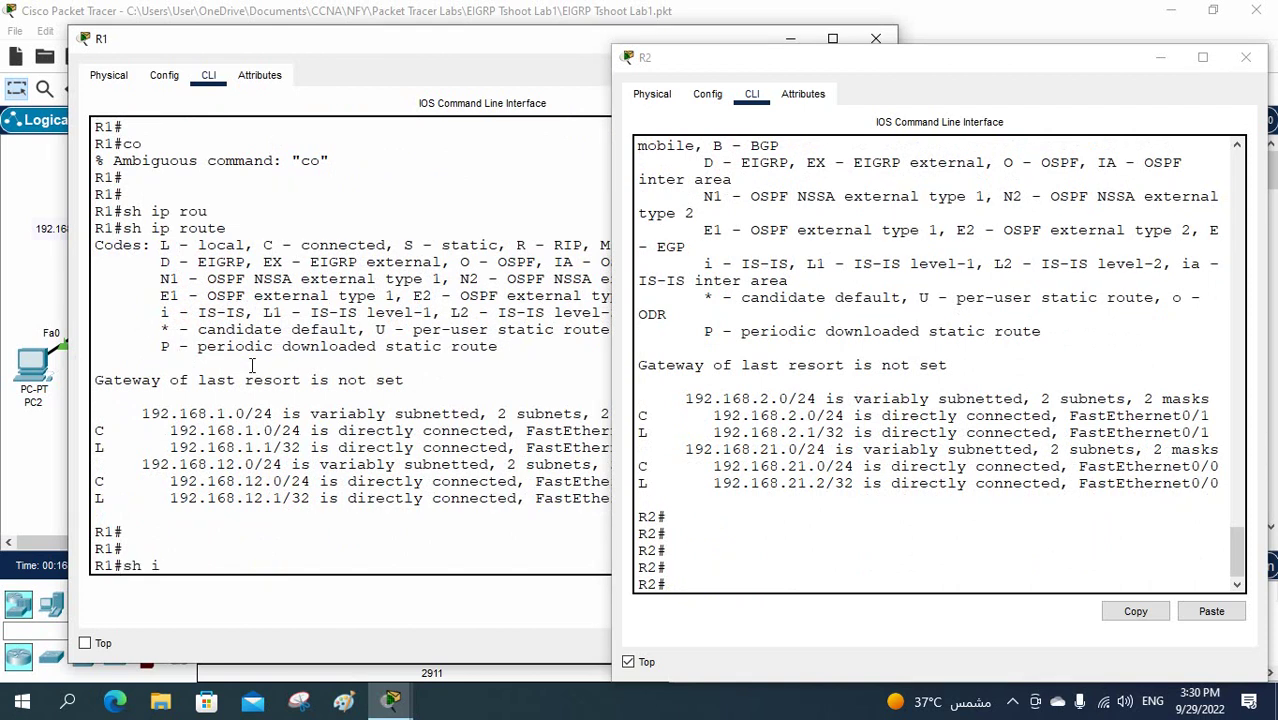
# - Display the IP protocols output on both R1 and R2 side by side
pyautogui.press('Tab')
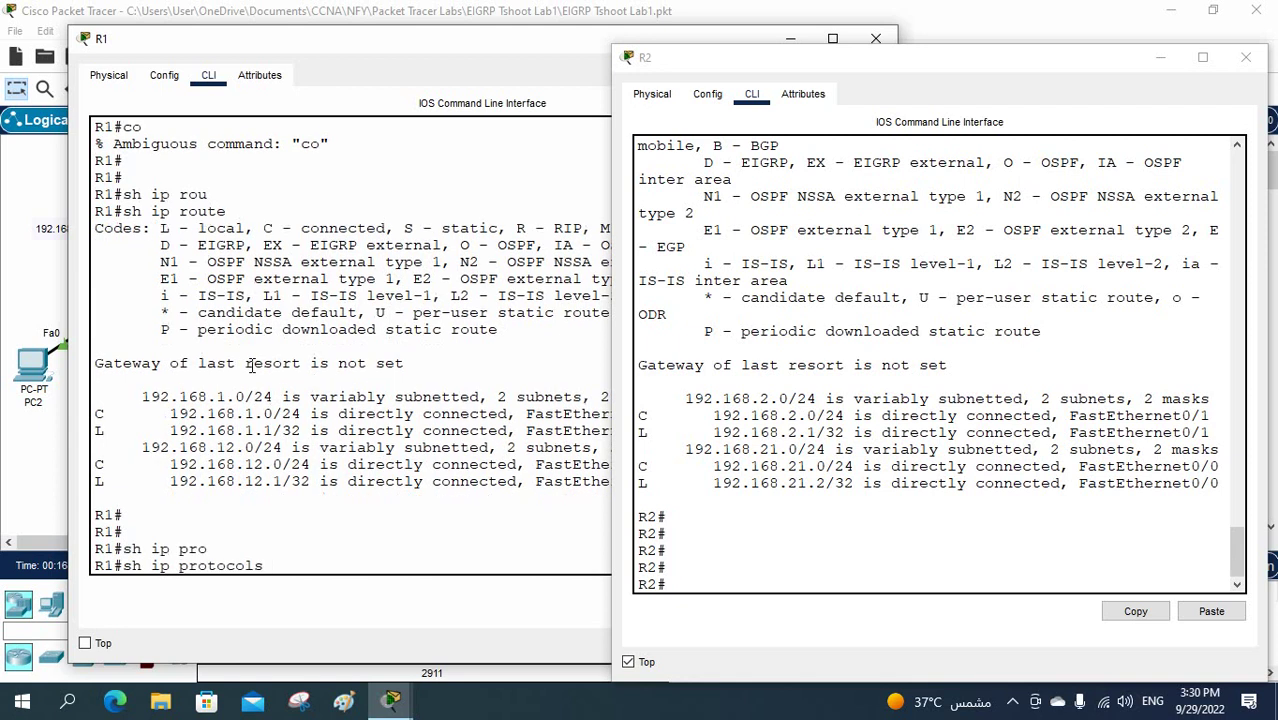
pyautogui.press('Return')
pyautogui.click(693, 416)
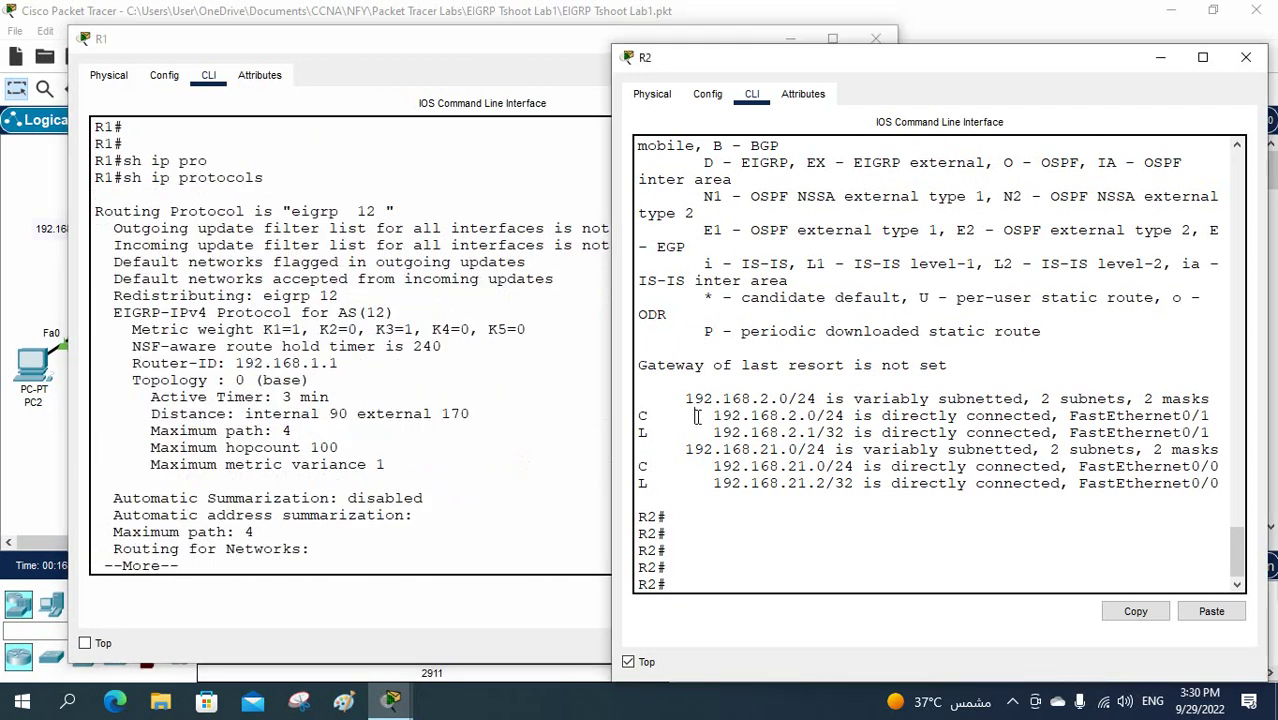
pyautogui.write('sh ip rp')
pyautogui.press('Tab')
pyautogui.write('r')
pyautogui.press('Tab')
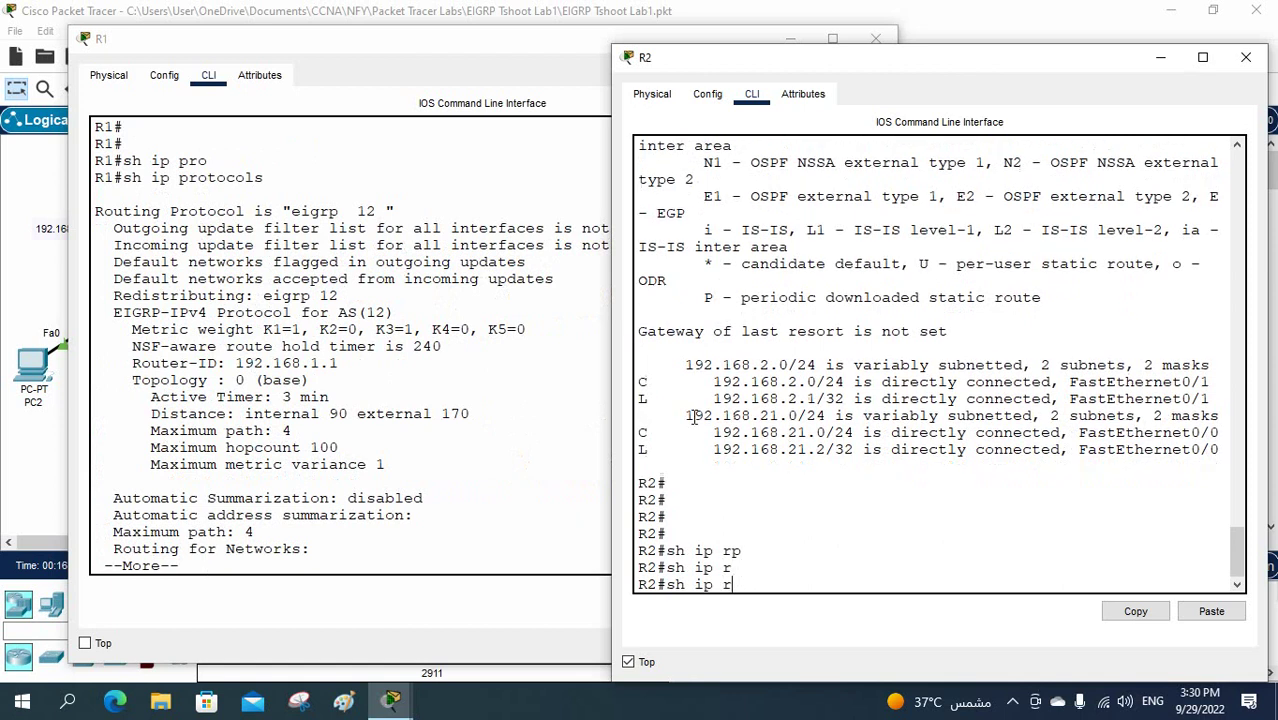
pyautogui.write('pr')
pyautogui.press('Tab')
pyautogui.press('Return')
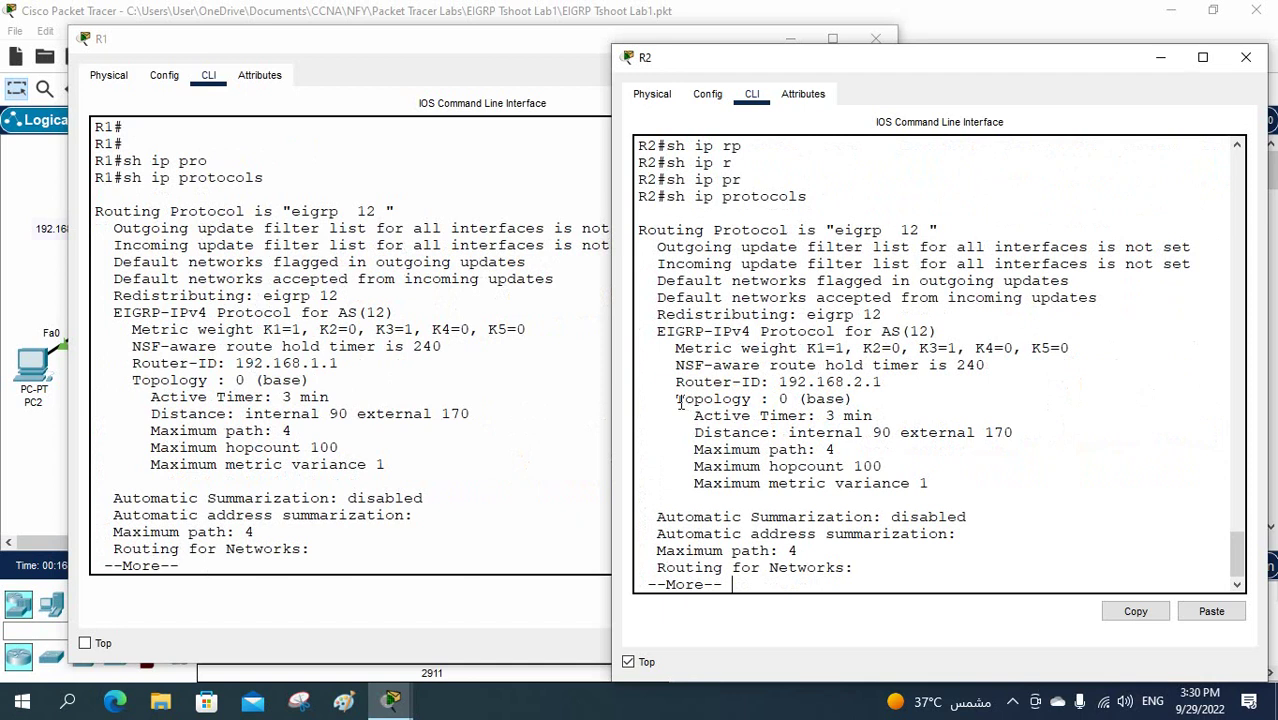
# - Compare the K1 and K3 metric weights and the EIGRP AS number in the protocols output of R1 and R2
pyautogui.moveTo(851, 348); pyautogui.dragTo(817, 348)
pyautogui.moveTo(960, 348); pyautogui.dragTo(917, 348)
pyautogui.moveTo(302, 330); pyautogui.dragTo(263, 330)
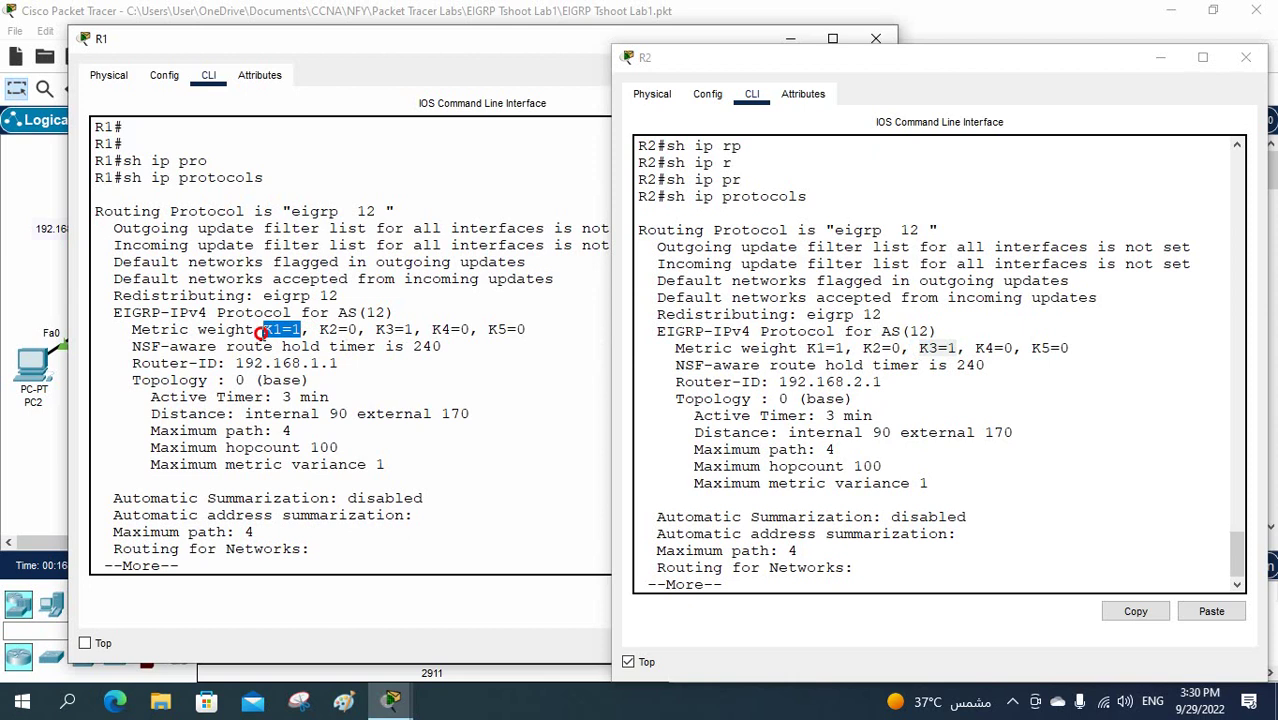
pyautogui.moveTo(413, 330); pyautogui.dragTo(377, 312)
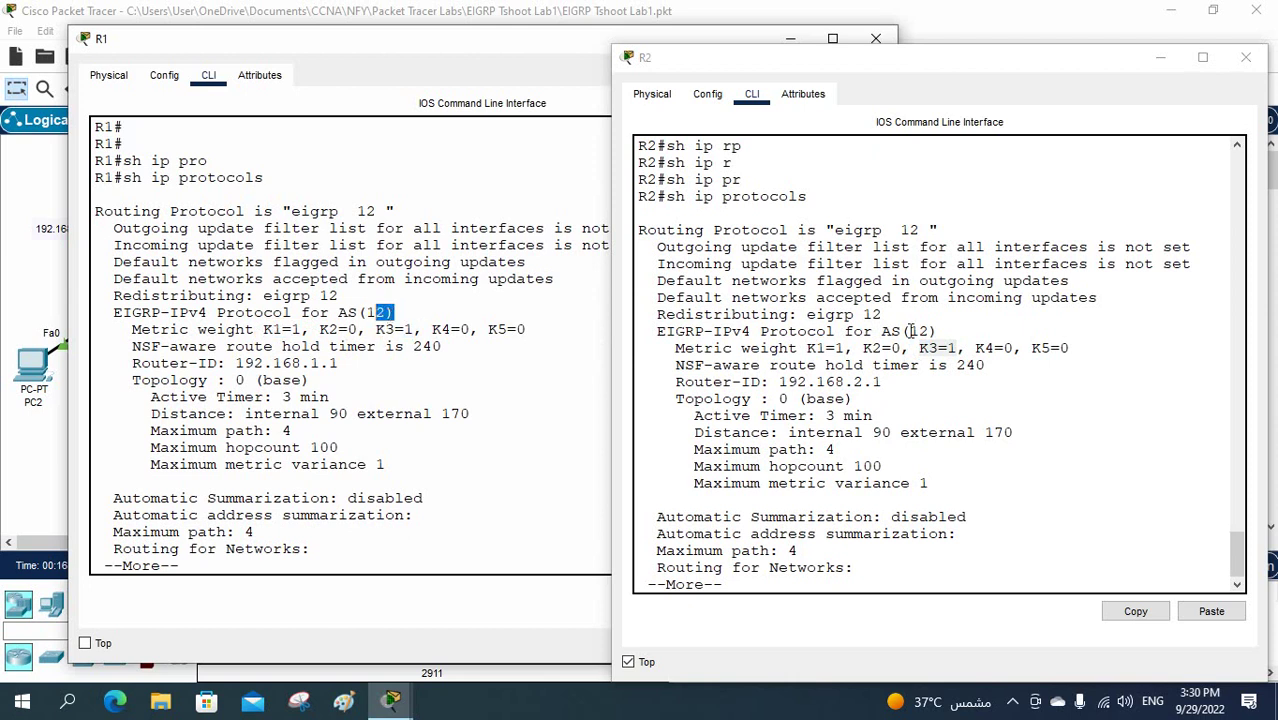
pyautogui.moveTo(940, 330); pyautogui.dragTo(910, 330)
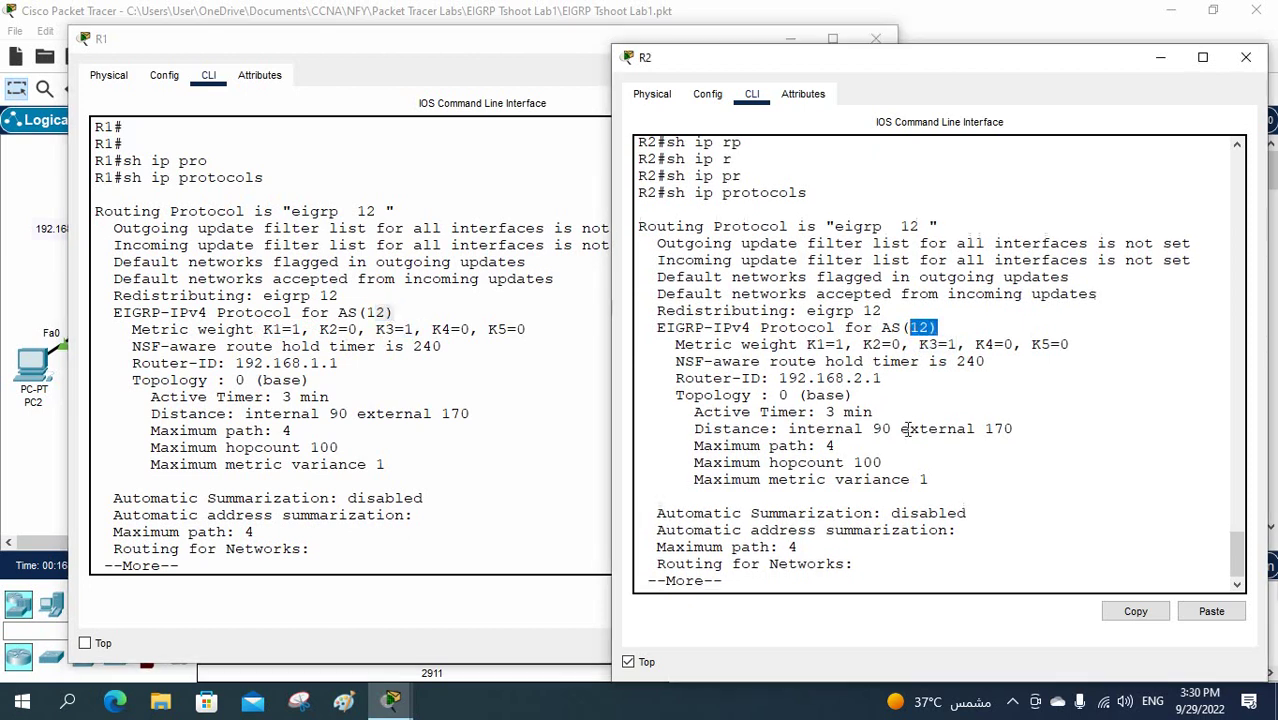
# - Page through the rest of R2's IP protocols output, including its advertised networks, until the command prompt returns
pyautogui.press('Return')
pyautogui.press('Return')
pyautogui.press('Return')
pyautogui.press('Return')
pyautogui.press('Return')
pyautogui.press('Return')
pyautogui.press('Return')
pyautogui.press('Return')
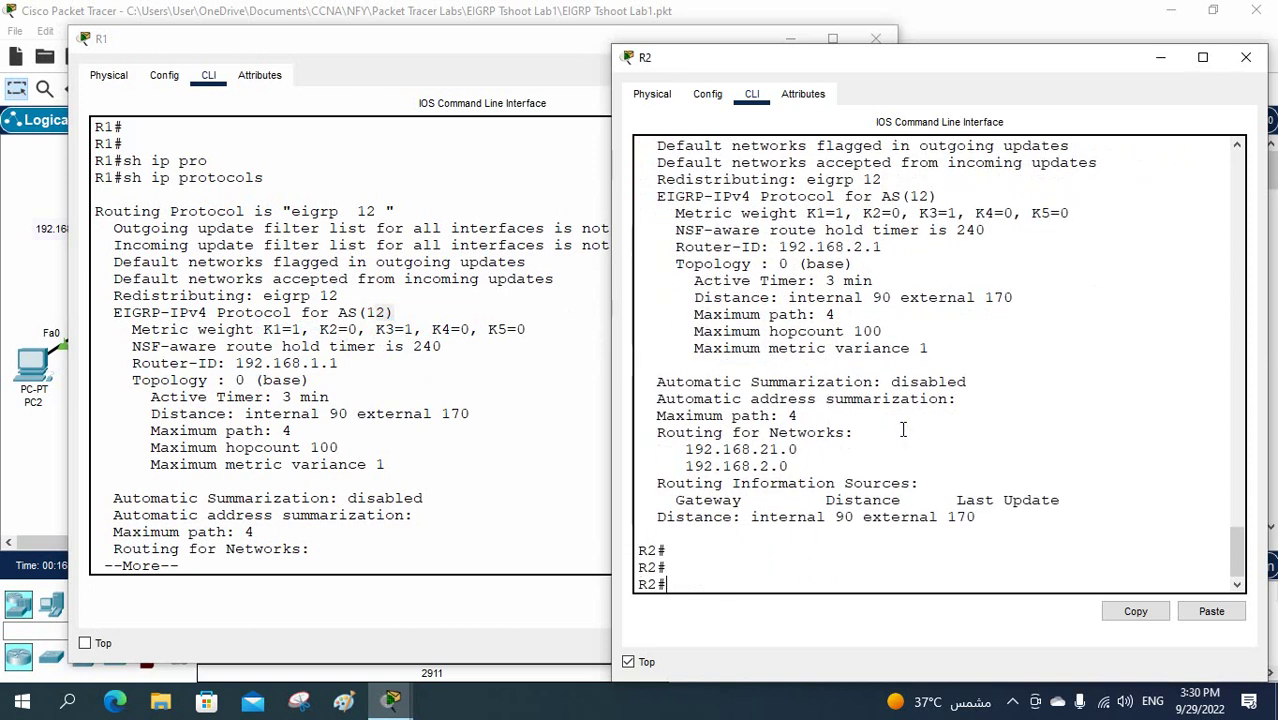
# - Page R1's IP protocols output to its advertised networks and compare 192.168.12.0 with R2's 192.168.21.0 entry
pyautogui.click(321, 428)
pyautogui.press('Return')
pyautogui.press('Return')
pyautogui.press('Return')
pyautogui.press('Return')
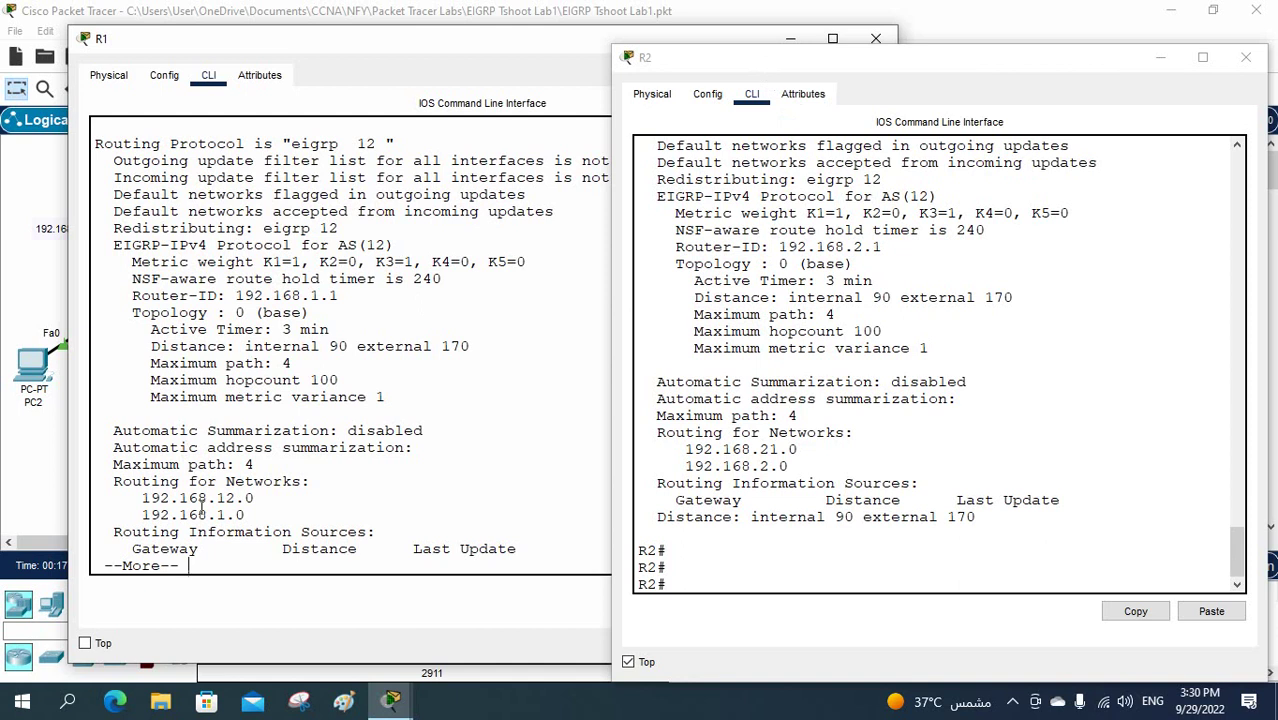
pyautogui.moveTo(262, 498); pyautogui.dragTo(121, 493)
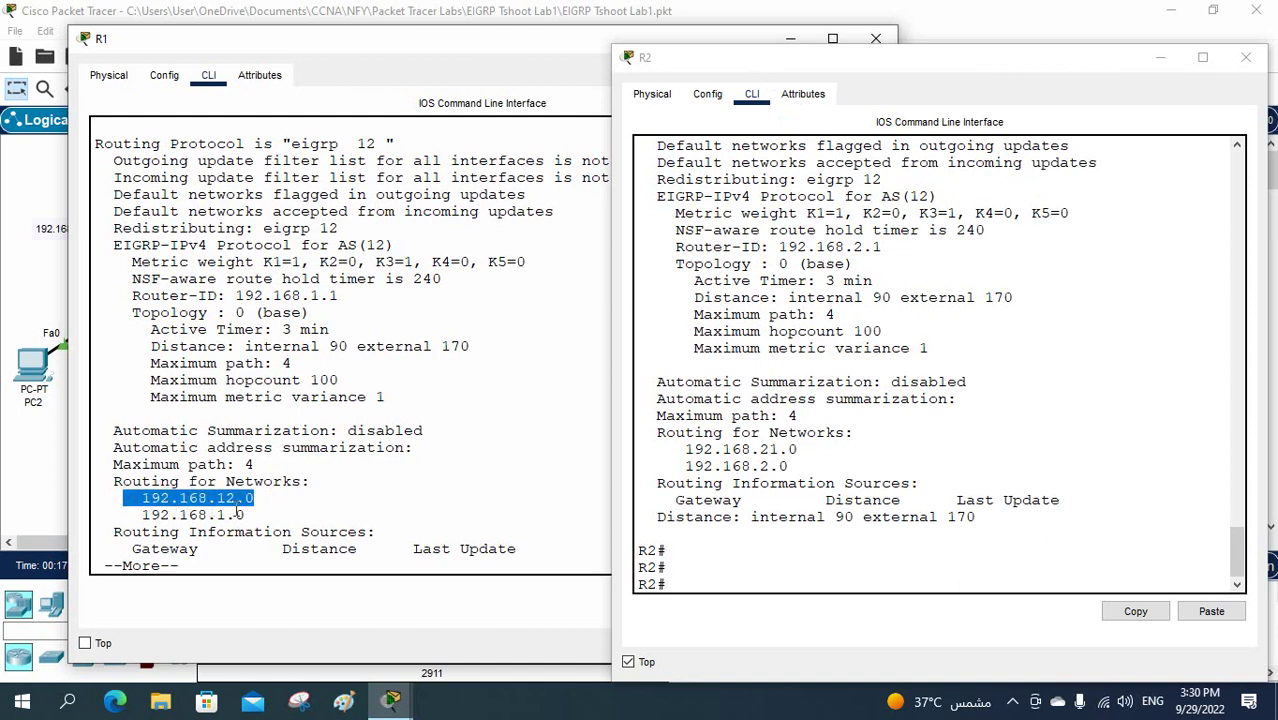
pyautogui.moveTo(800, 450); pyautogui.dragTo(686, 449)
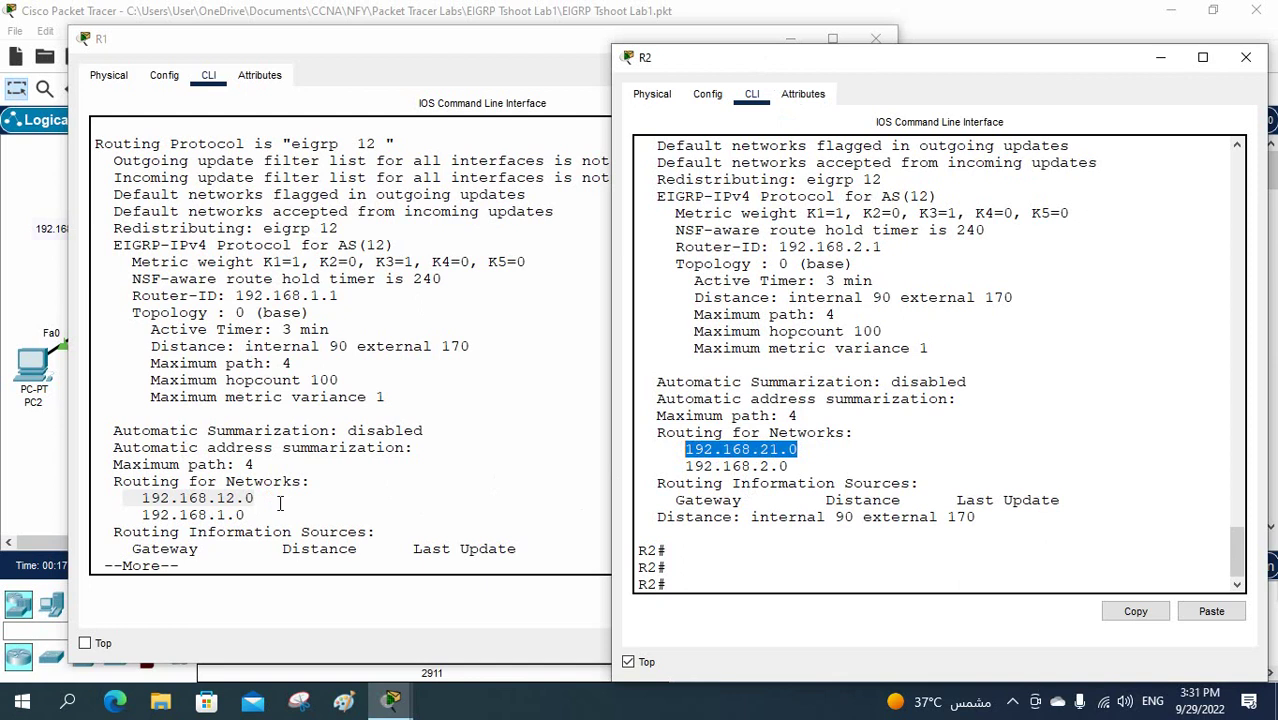
# - Display R2's brief IP interface summary and examine the FastEthernet0/0 address
pyautogui.click(795, 466)
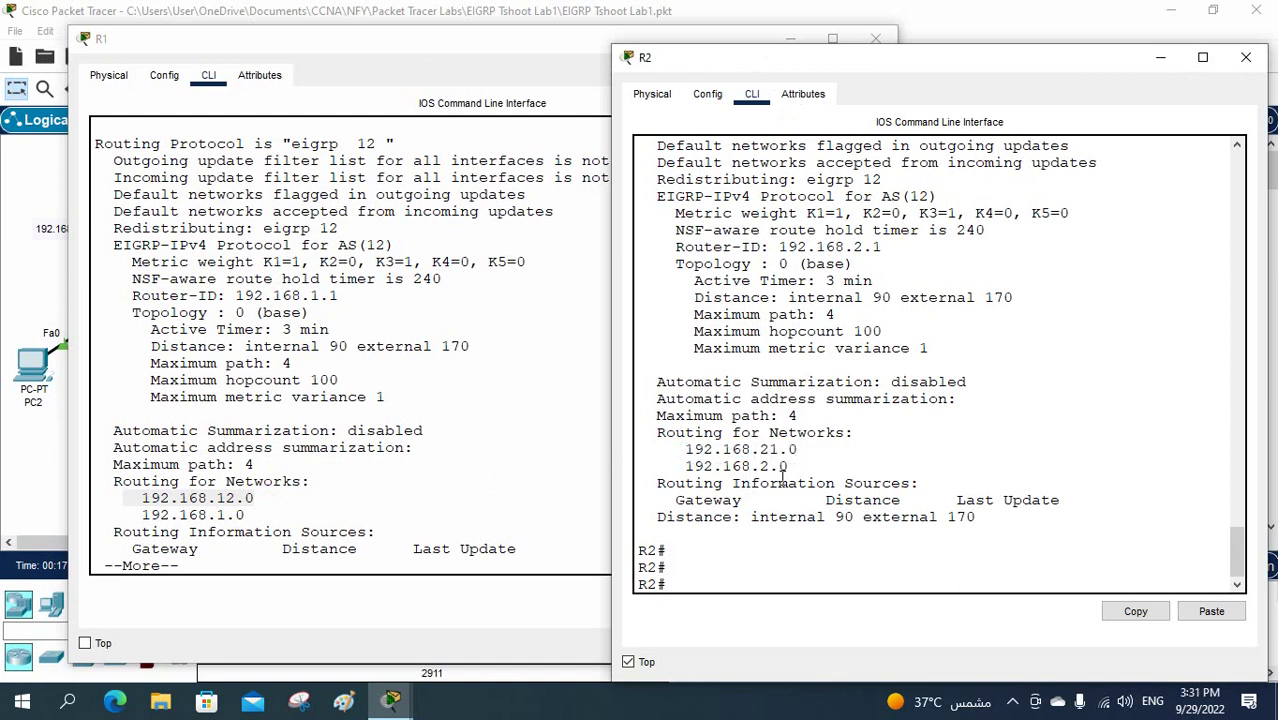
pyautogui.write('sh ip int br')
pyautogui.press('Return')
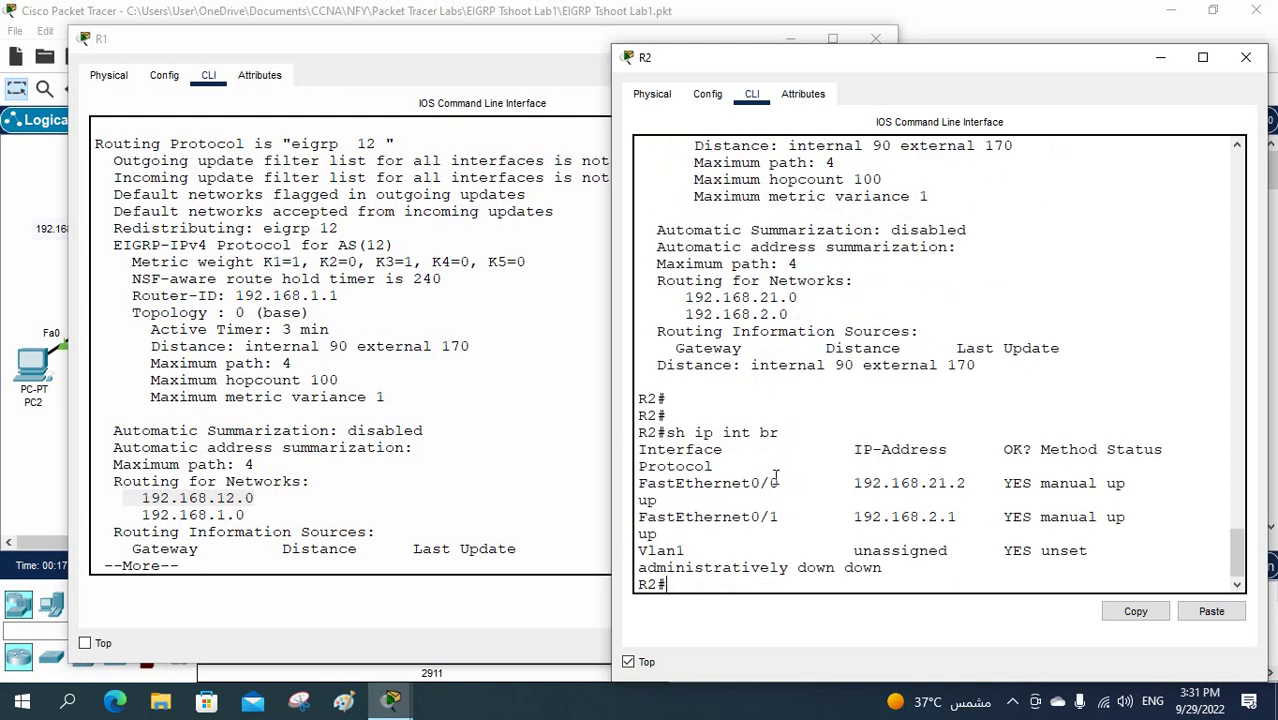
pyautogui.moveTo(978, 483); pyautogui.dragTo(866, 483)
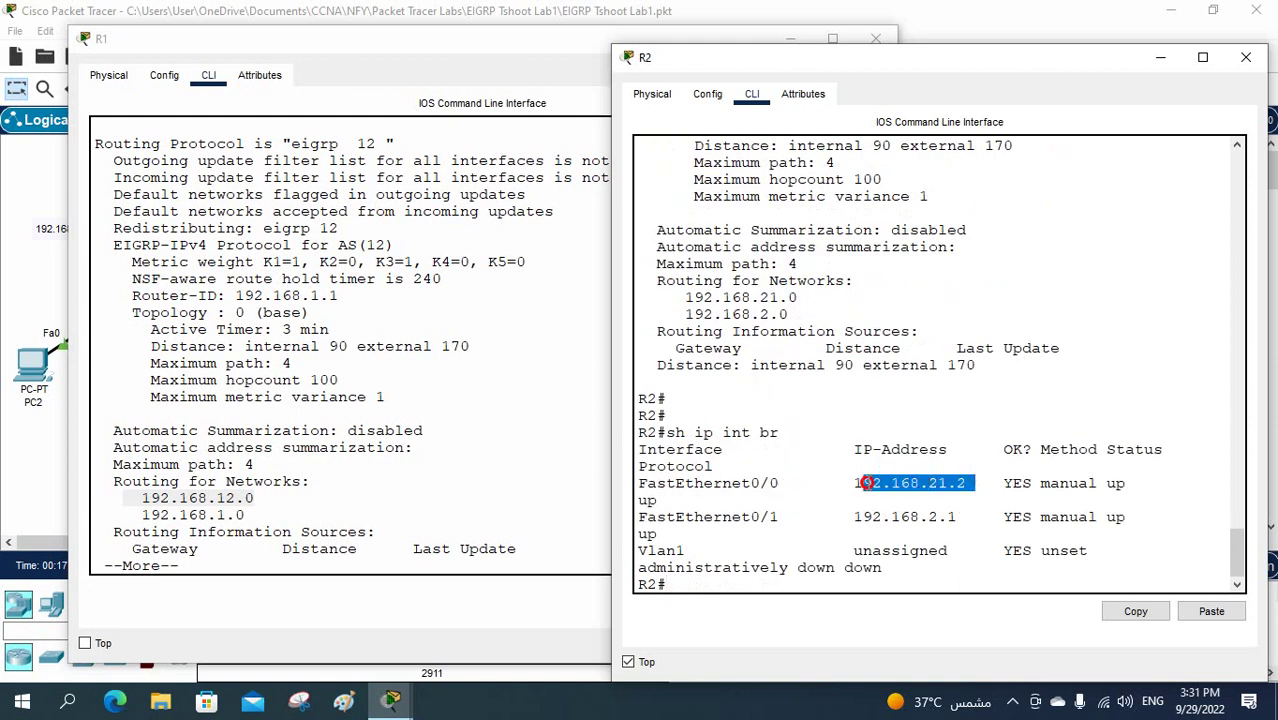
# - Finish R1's protocols output, display its brief IP interface summary, and minimize the R1 window
pyautogui.click(553, 501)
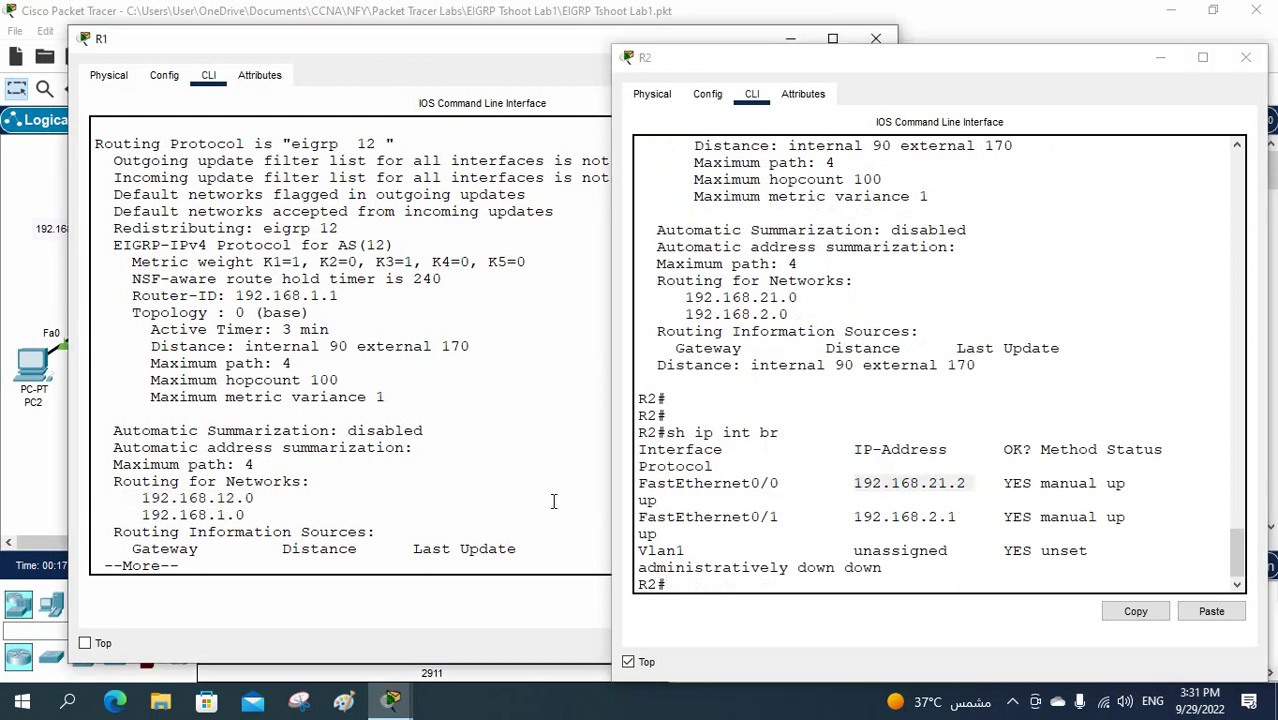
pyautogui.press('Return')
pyautogui.press('Return')
pyautogui.press('Return')
pyautogui.write('s')
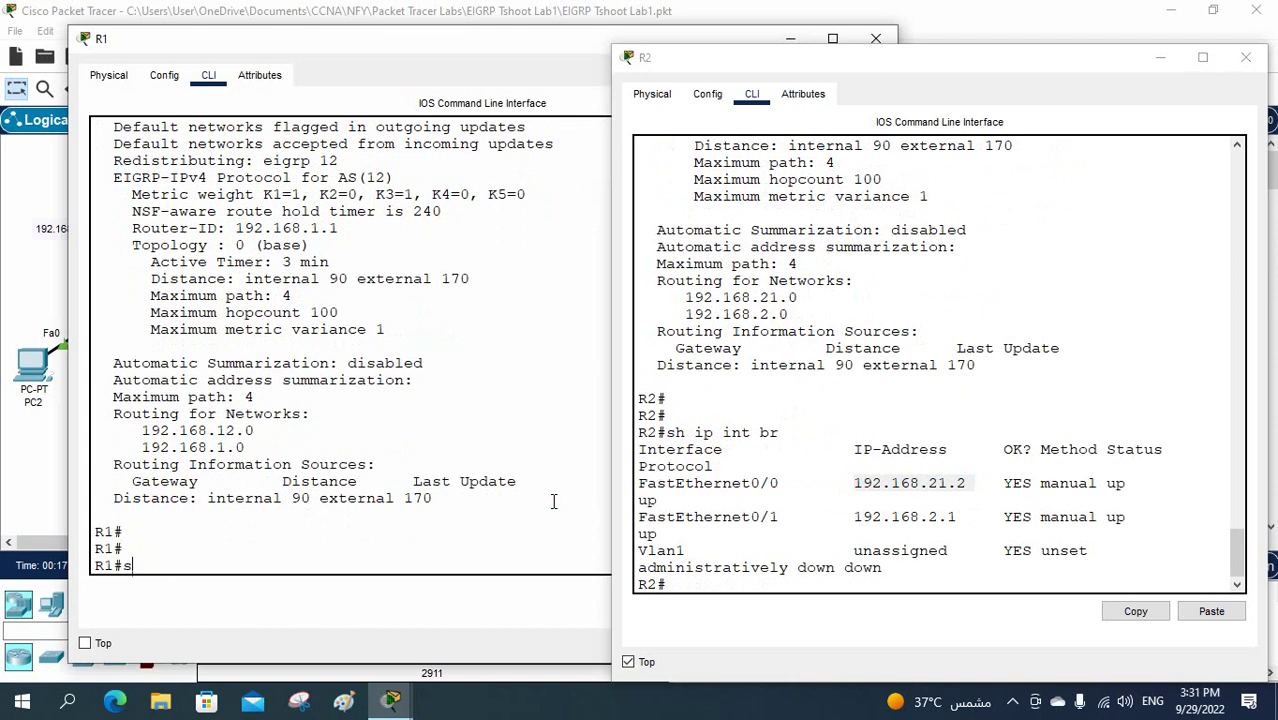
pyautogui.write('h ip int br')
pyautogui.press('Return')
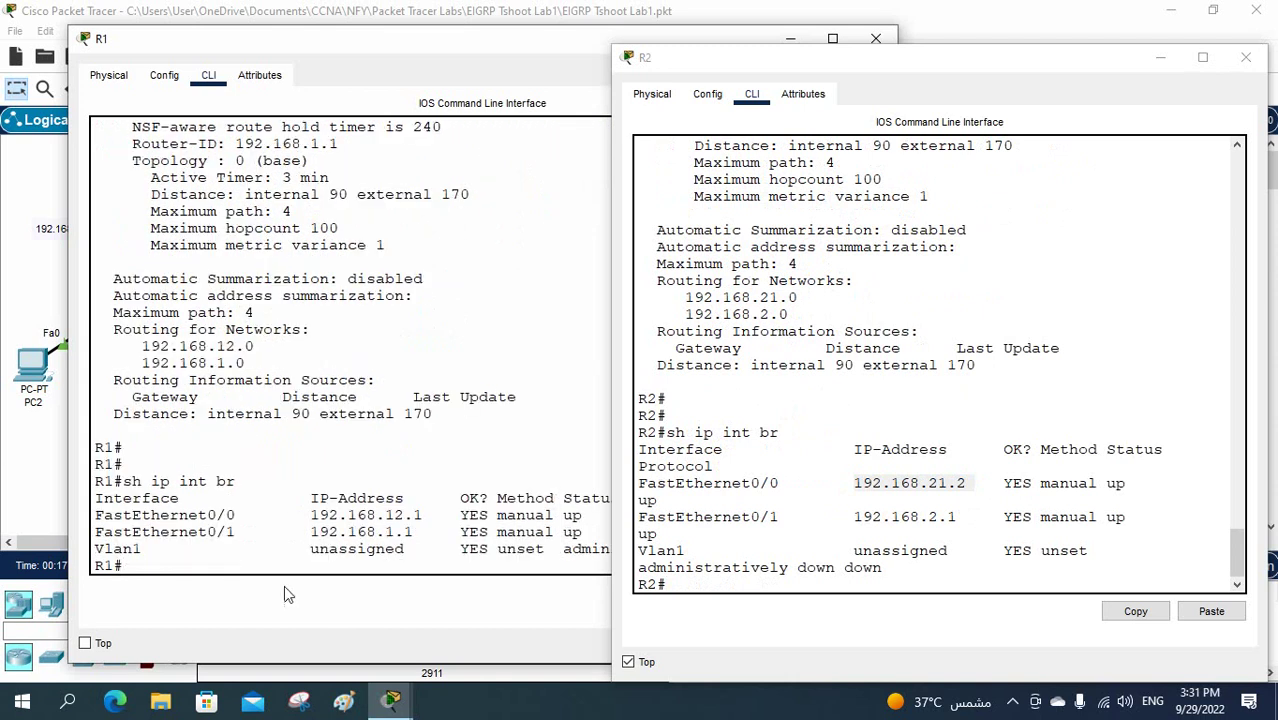
pyautogui.click(790, 40)
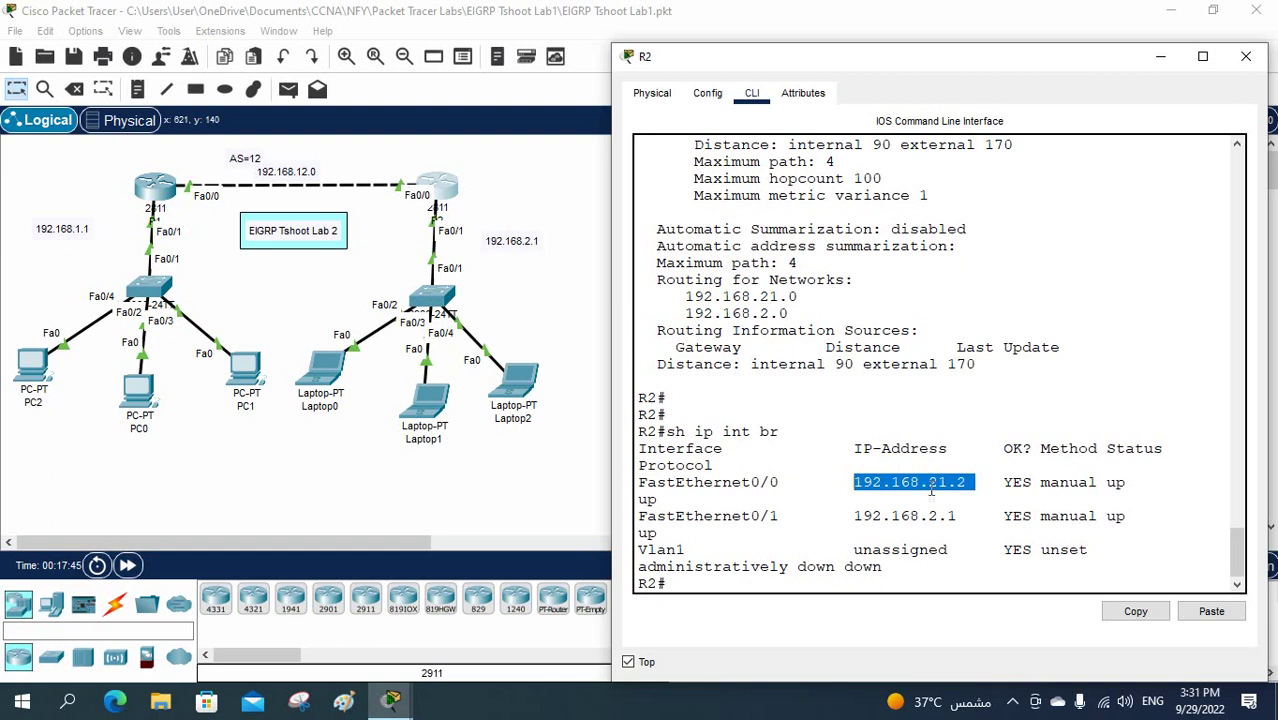
# - Enter configuration mode for R2's FastEthernet0/0 interface and remove its IP address
pyautogui.click(853, 480)
pyautogui.moveTo(853, 480); pyautogui.dragTo(966, 482)
pyautogui.write('config t')
pyautogui.press('Return')
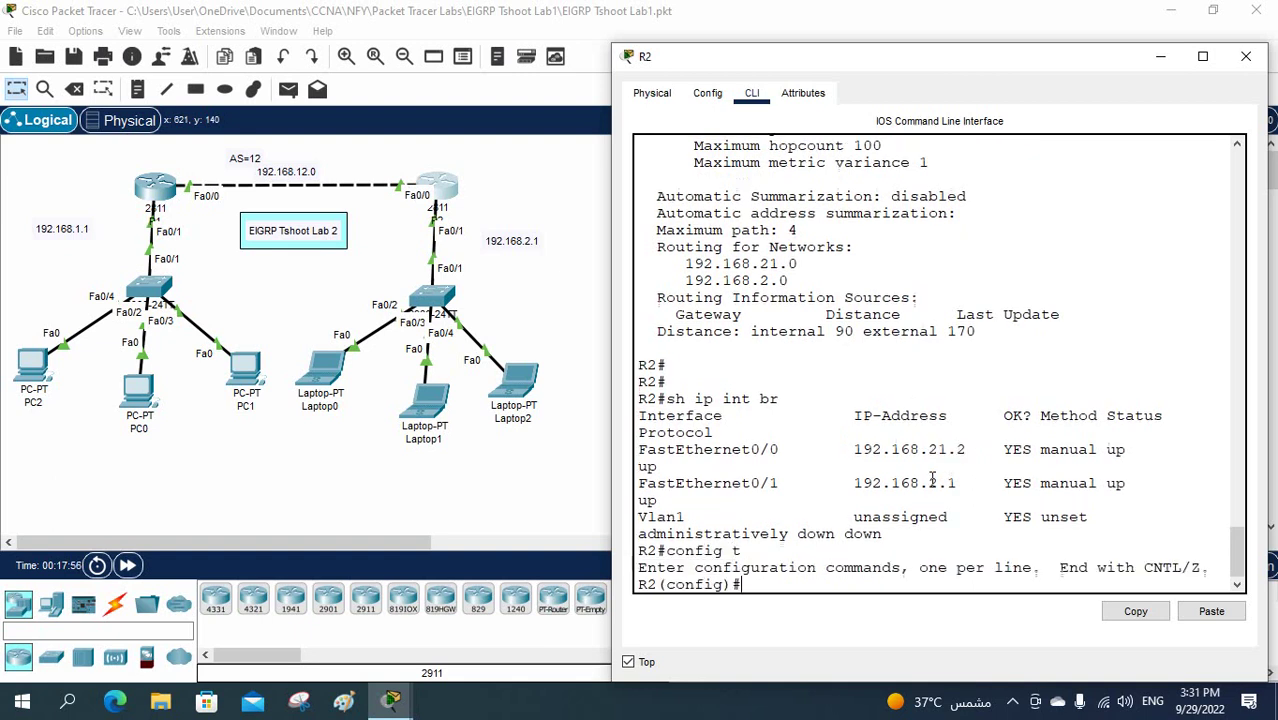
pyautogui.write('int f0/0')
pyautogui.press('Return')
pyautogui.write('no ip add')
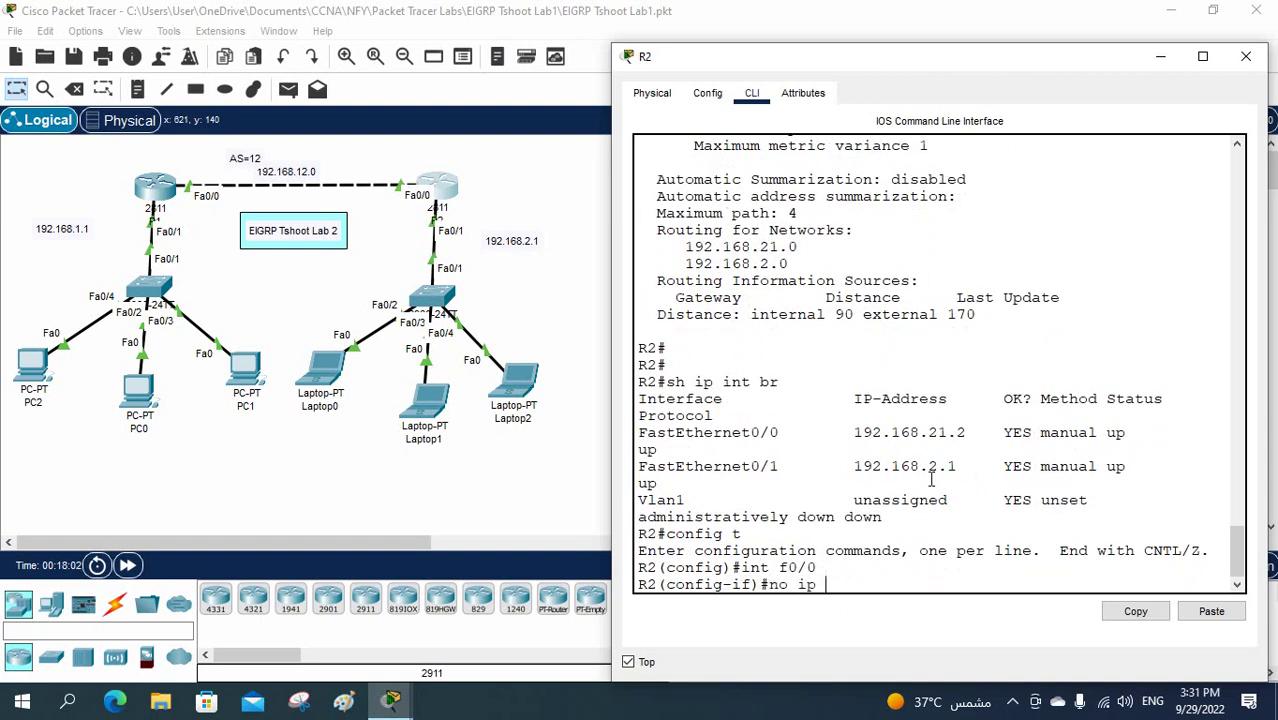
pyautogui.press('Return')
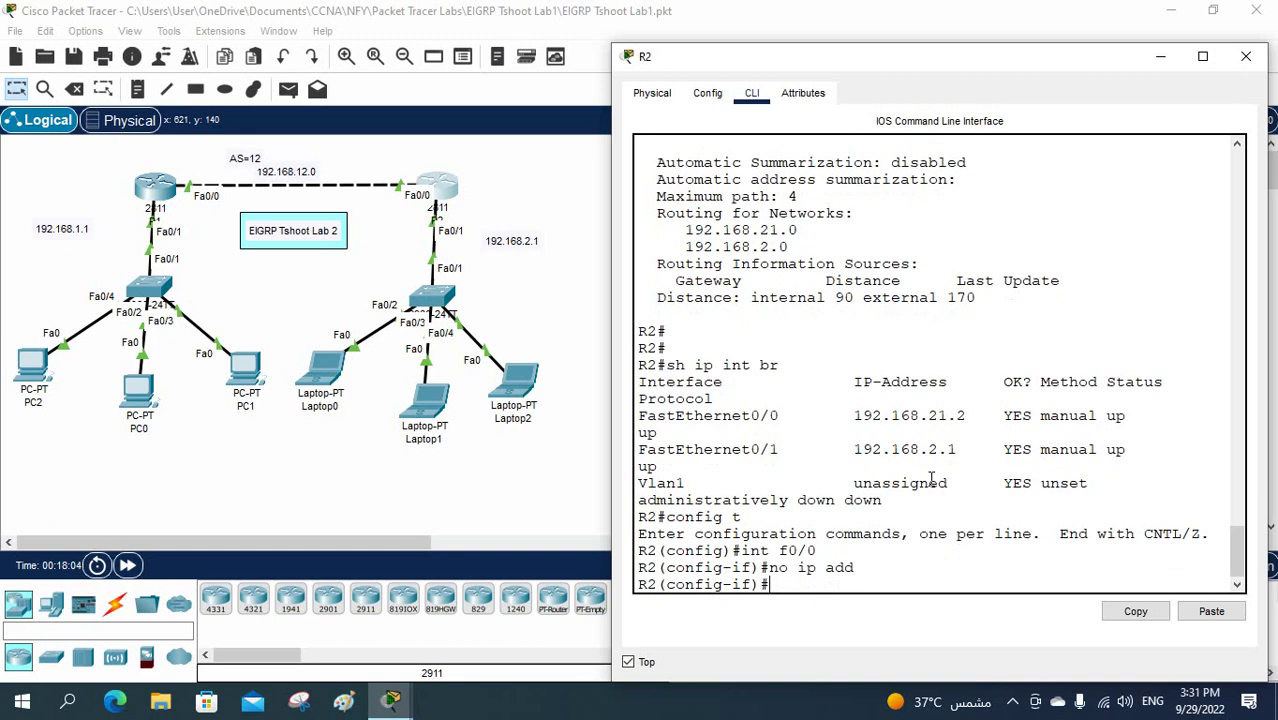
pyautogui.write('ip a')
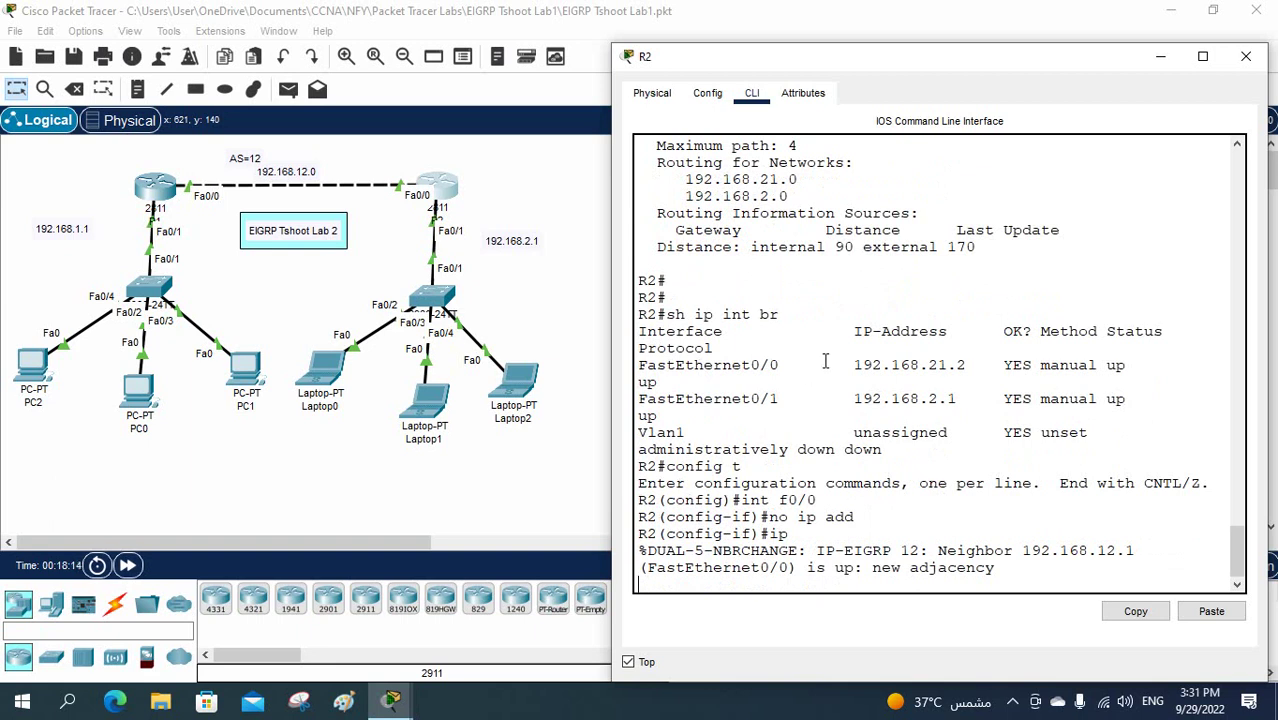
pyautogui.moveTo(826, 365); pyautogui.dragTo(970, 367)
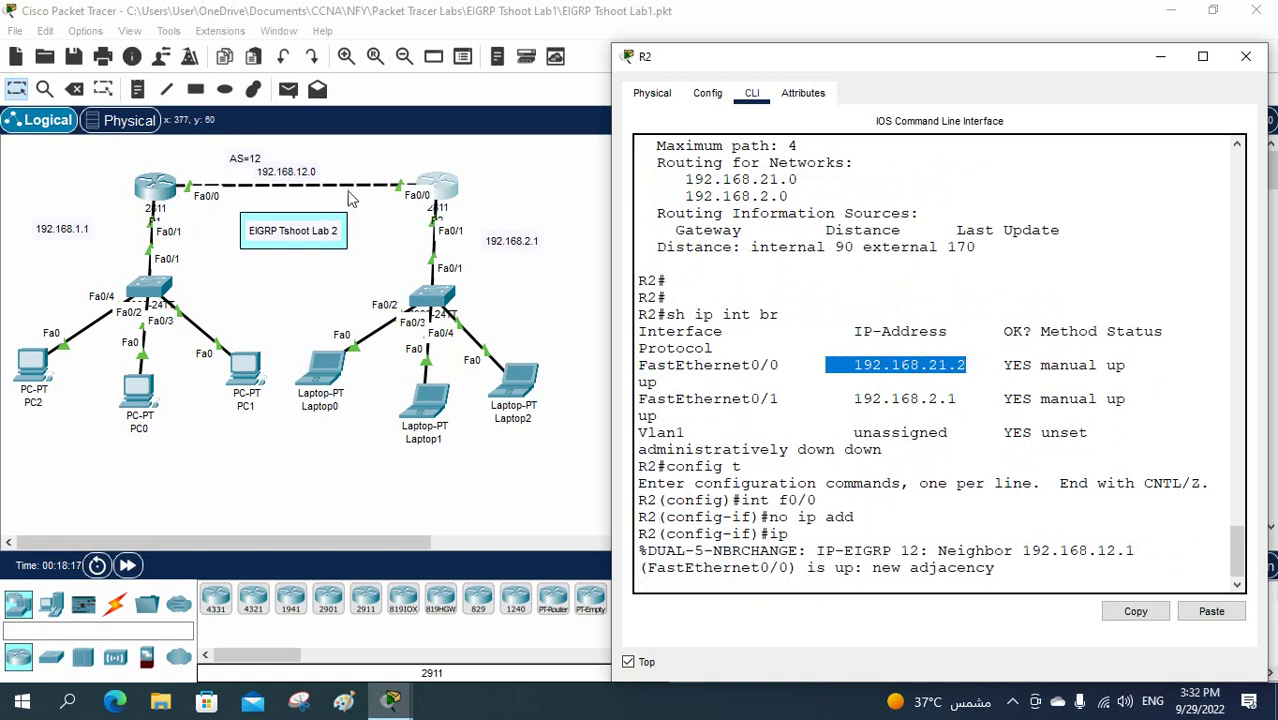
pyautogui.click(925, 410)
pyautogui.press('Return')
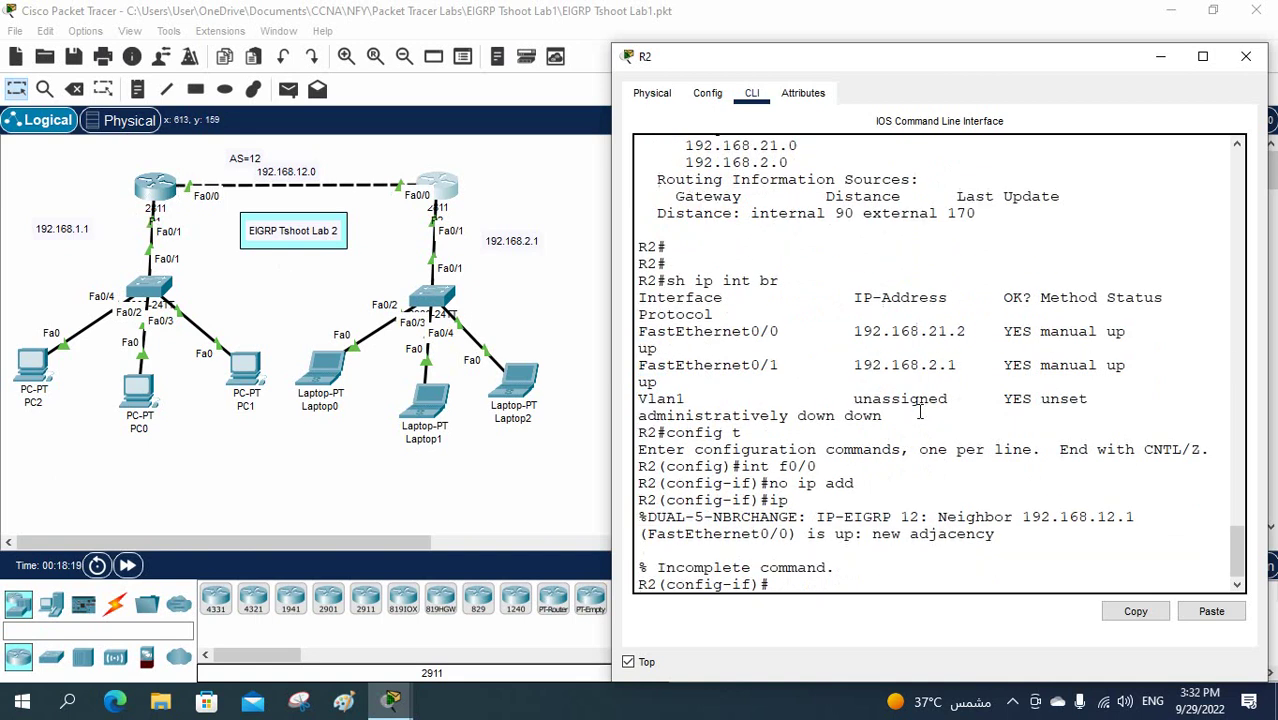
pyautogui.press('Return')
pyautogui.press('Return')
pyautogui.write('do s')
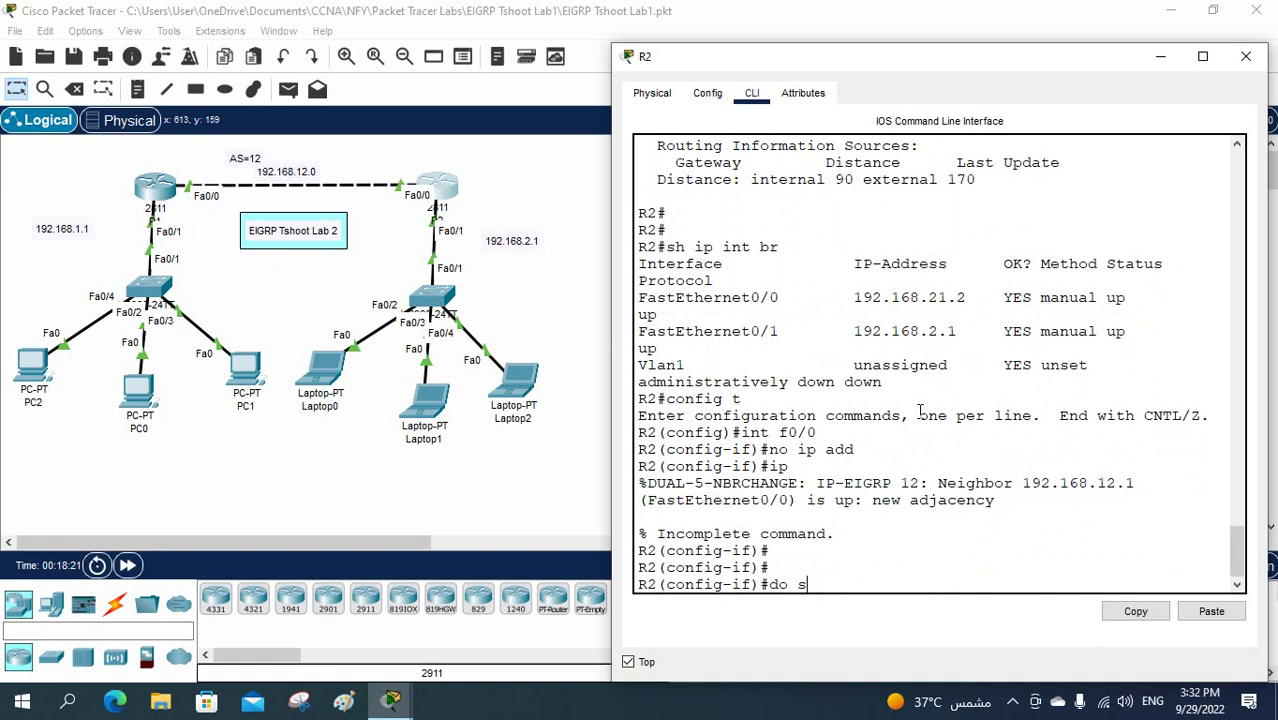
pyautogui.write('h')
pyautogui.press('Return')
pyautogui.press('Return')
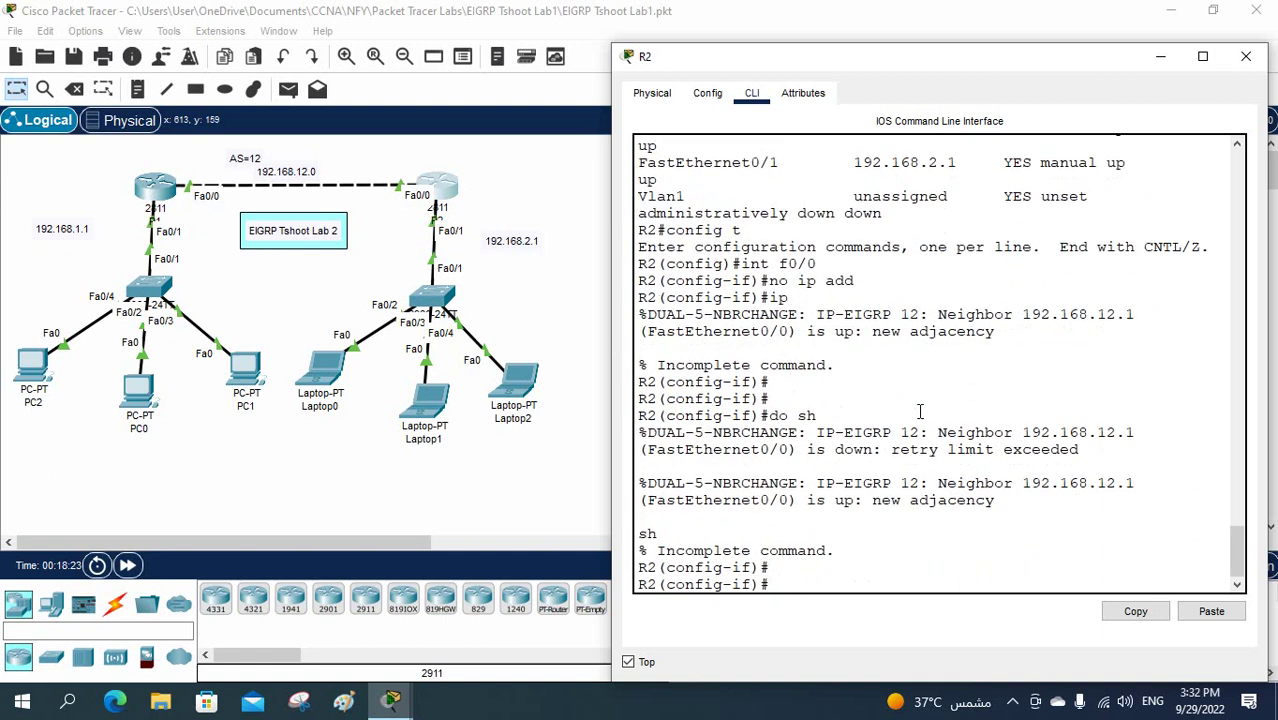
# - Examine the EIGRP adjacency change messages for neighbor 192.168.12.1 on R2's console
pyautogui.moveTo(1082, 450); pyautogui.dragTo(618, 430)
pyautogui.click(1067, 462)
pyautogui.moveTo(976, 432); pyautogui.dragTo(978, 448)
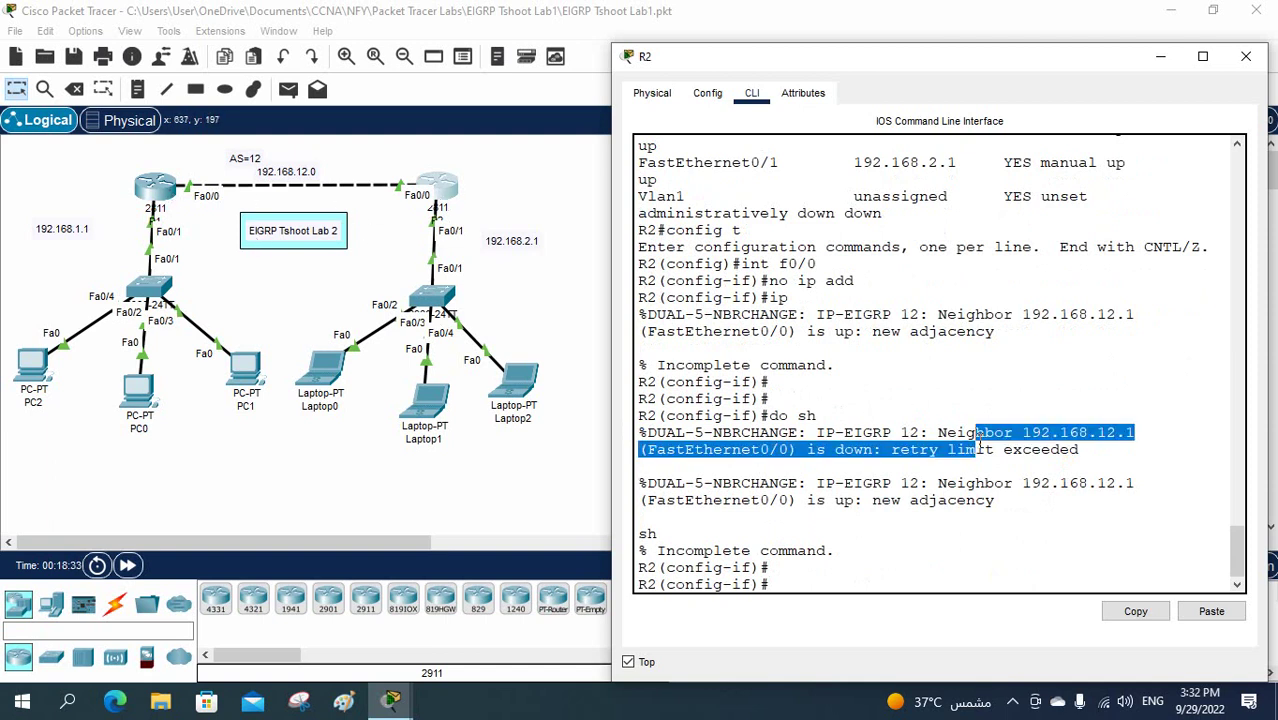
# - Display R2's brief IP interface summary from interface configuration mode to check the removed FastEthernet0/0 address
pyautogui.write('do sh ')
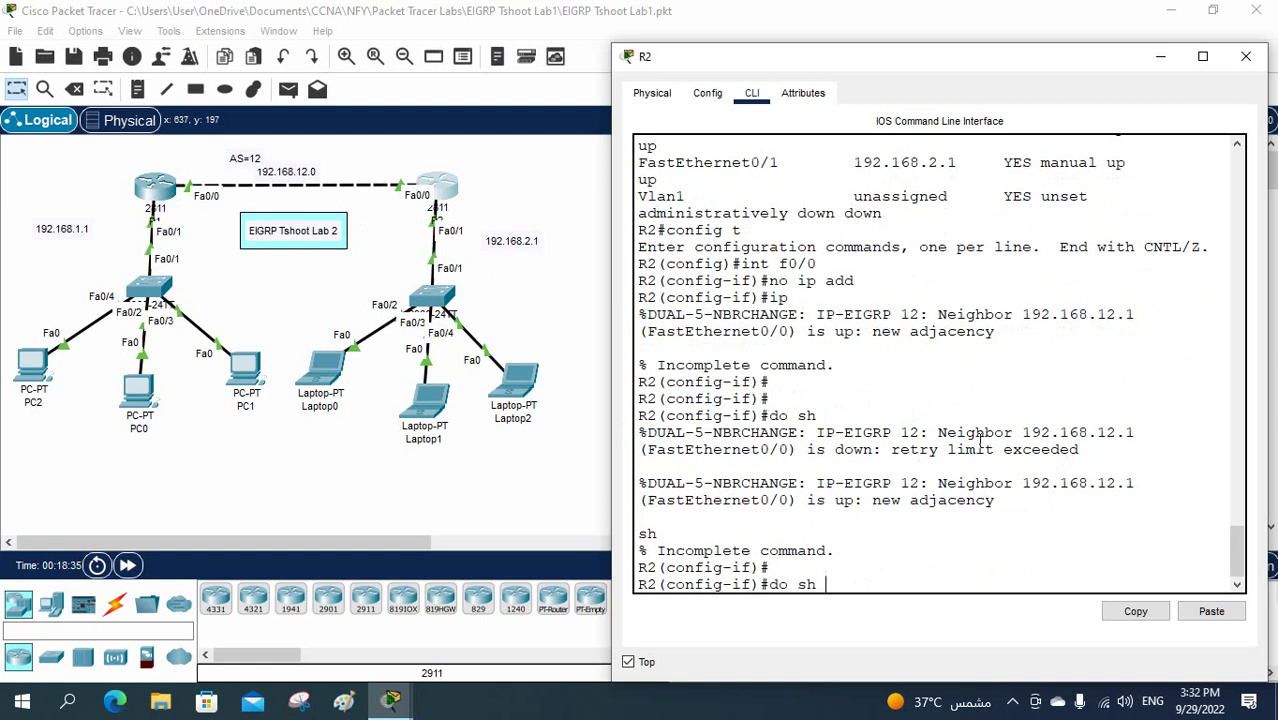
pyautogui.write('ip int br')
pyautogui.press('Return')
pyautogui.press('Return')
pyautogui.press('Return')
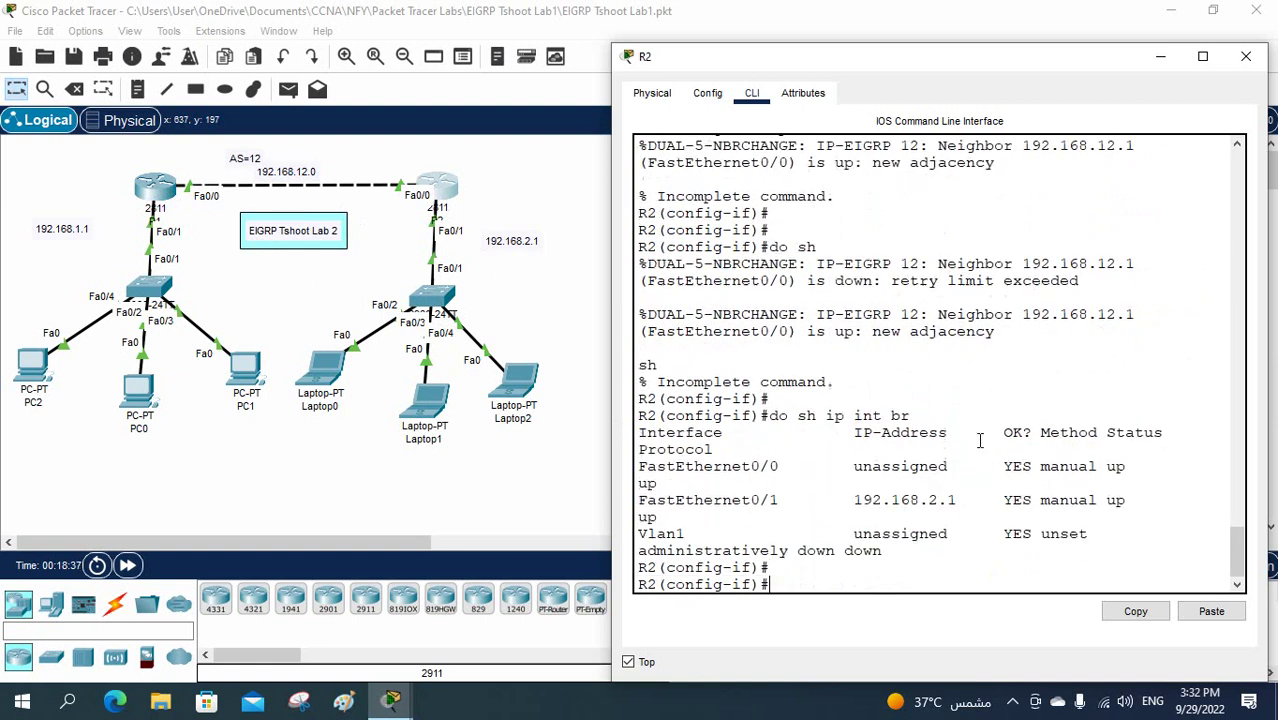
pyautogui.moveTo(980, 440); pyautogui.dragTo(853, 443)
pyautogui.click(853, 443)
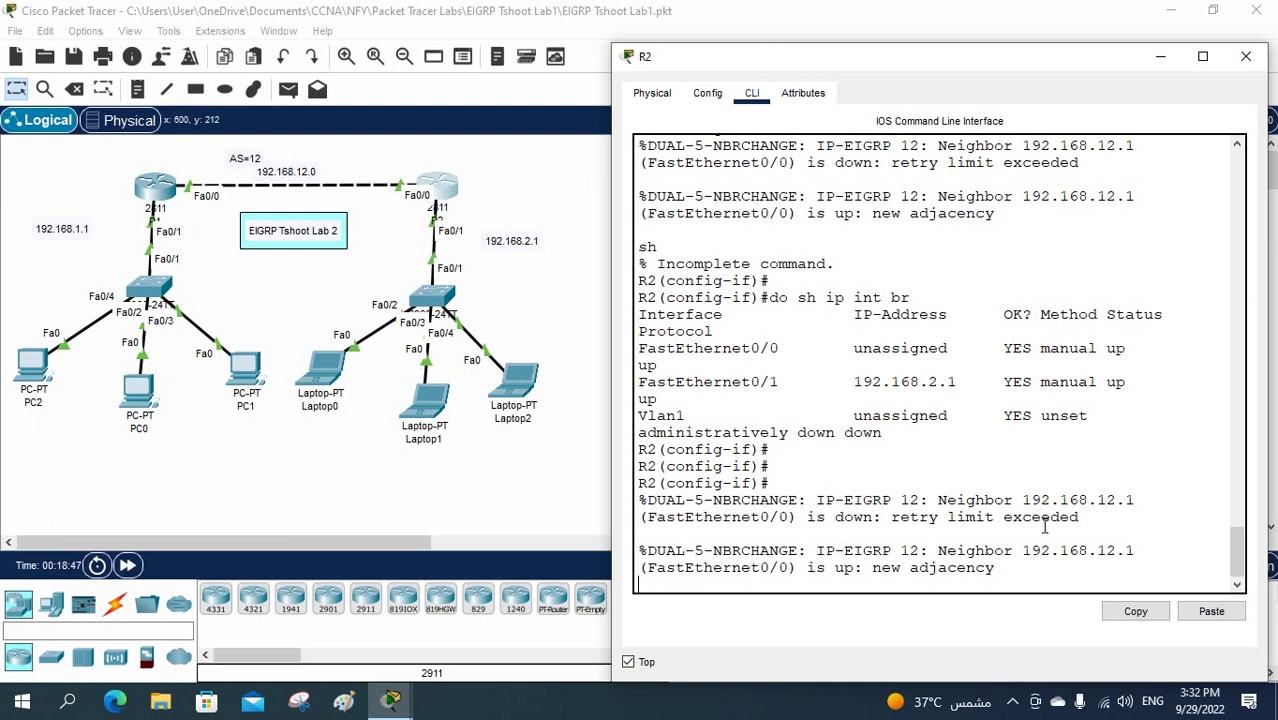
# - Assign IP address 192.168.12.2 with mask 255.255.255.0 to R2's FastEthernet0/0 interface
pyautogui.moveTo(890, 517); pyautogui.dragTo(1117, 521)
pyautogui.click(1085, 567)
pyautogui.press('Return')
pyautogui.press('Return')
pyautogui.press('Return')
pyautogui.write('i')
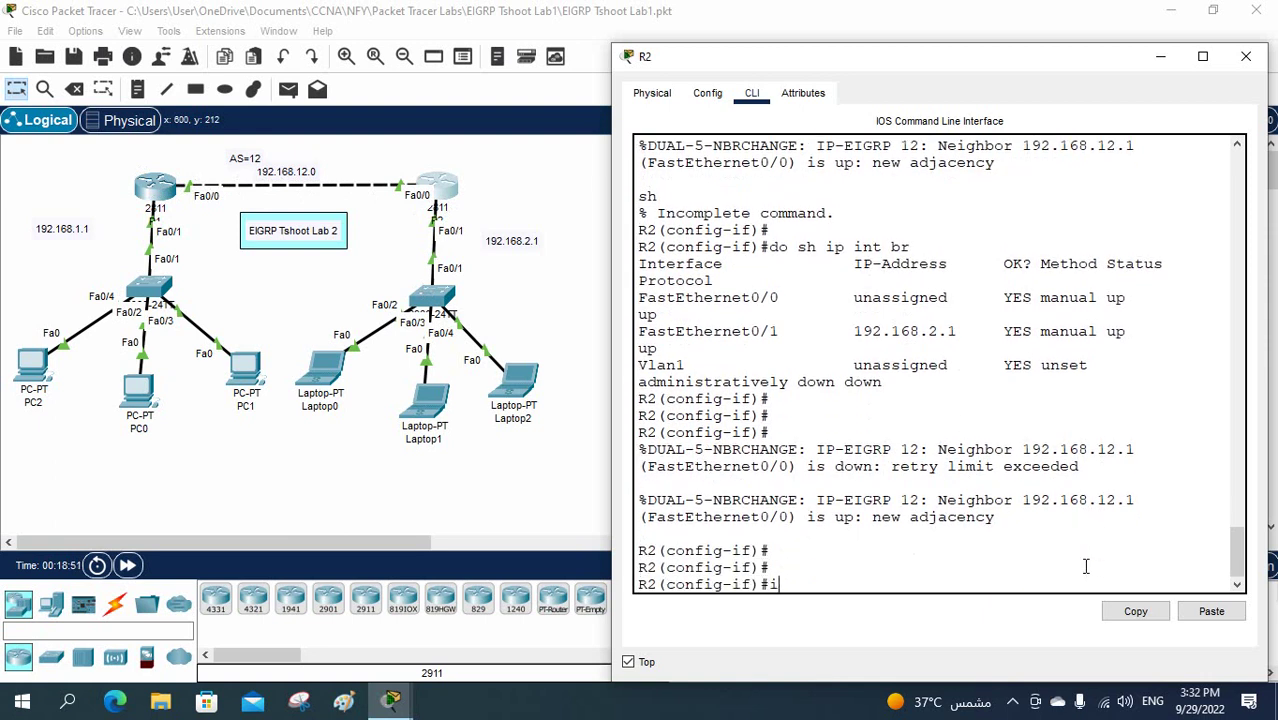
pyautogui.write('p add 192.168')
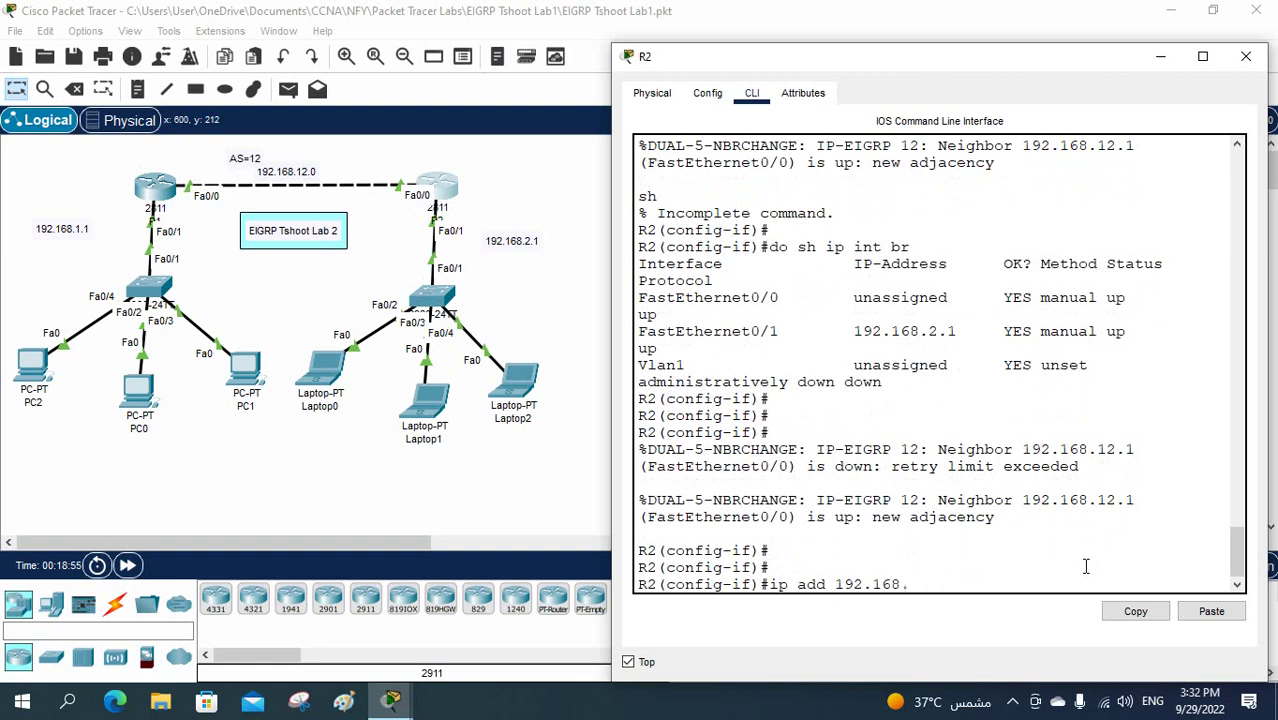
pyautogui.write('.2')
pyautogui.write(' 255.255')
pyautogui.write('.')
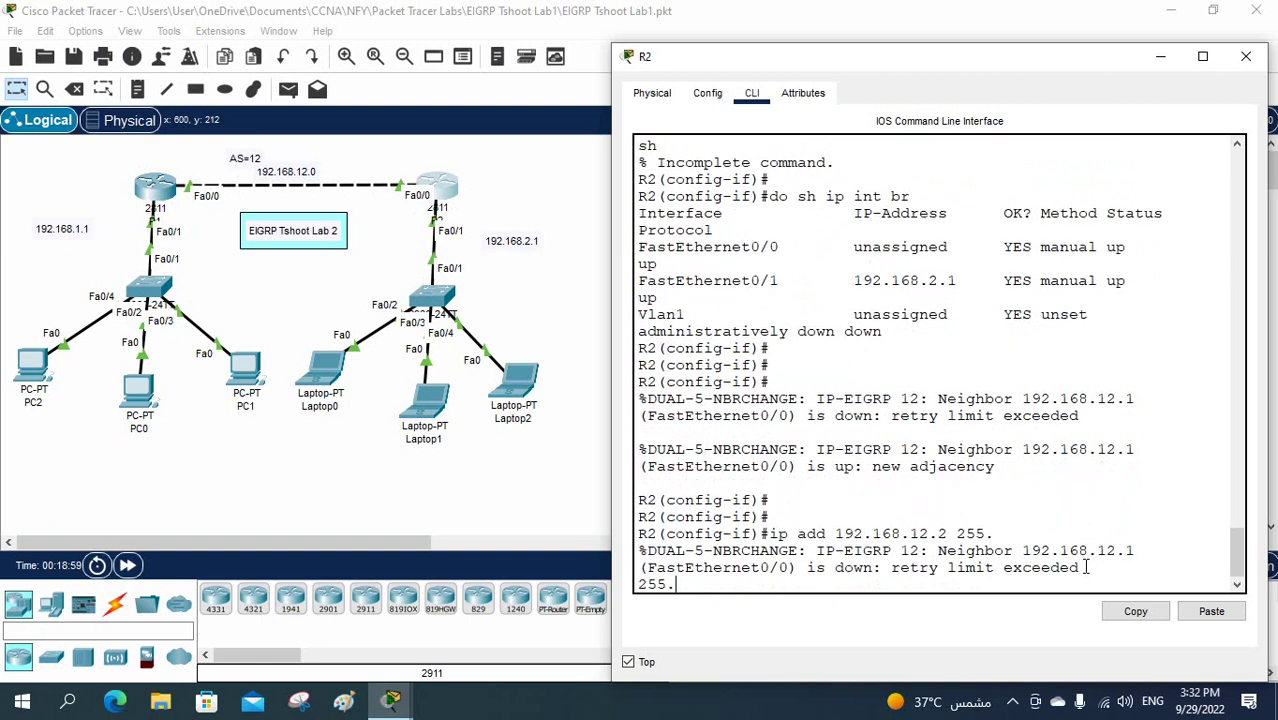
pyautogui.write('255.0')
pyautogui.press('Return')
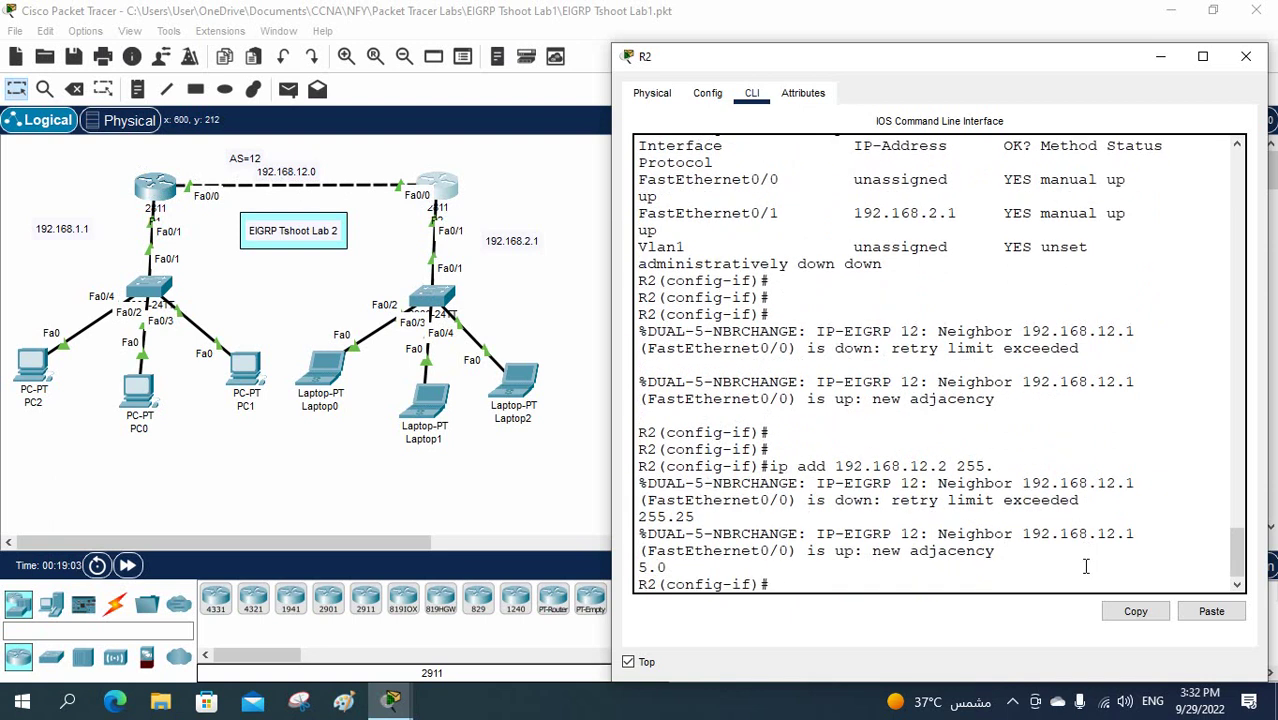
# - Display R2's brief IP interface summary again and check the new FastEthernet0/0 address
pyautogui.write('do sh ip int br')
pyautogui.press('Return')
pyautogui.press('Return')
pyautogui.press('Return')
pyautogui.press('Return')
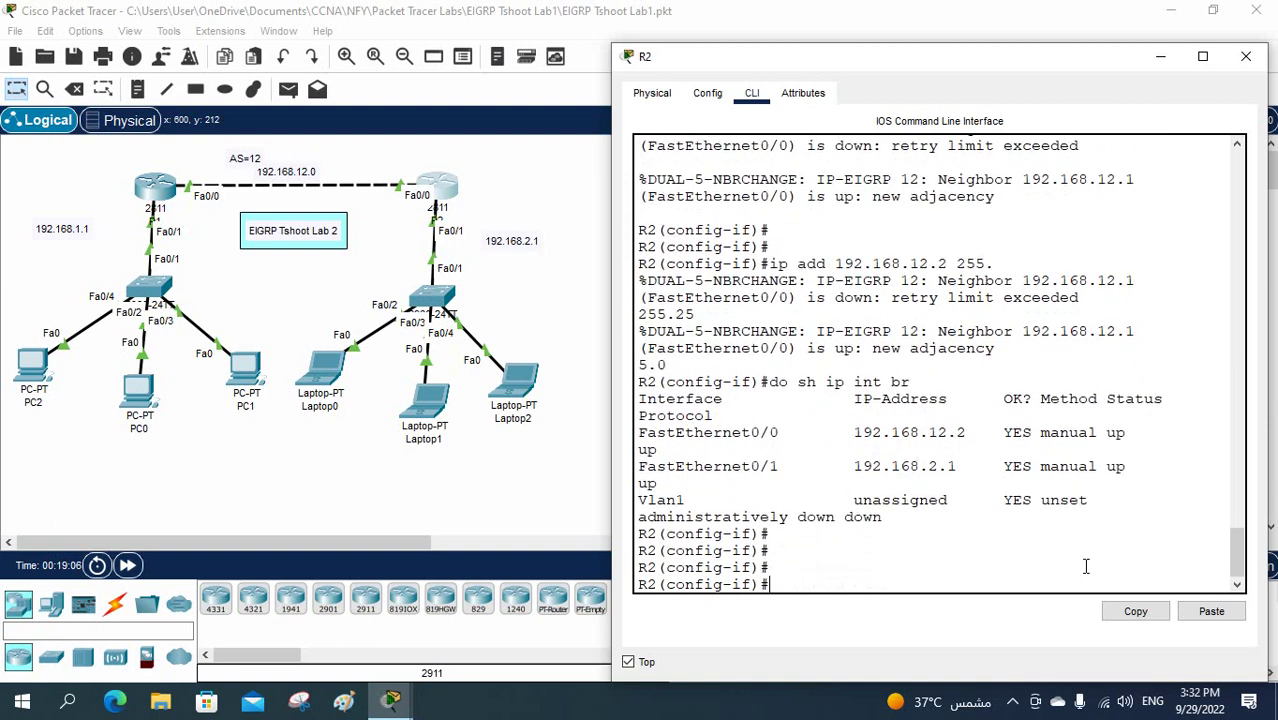
pyautogui.moveTo(853, 432); pyautogui.dragTo(970, 437)
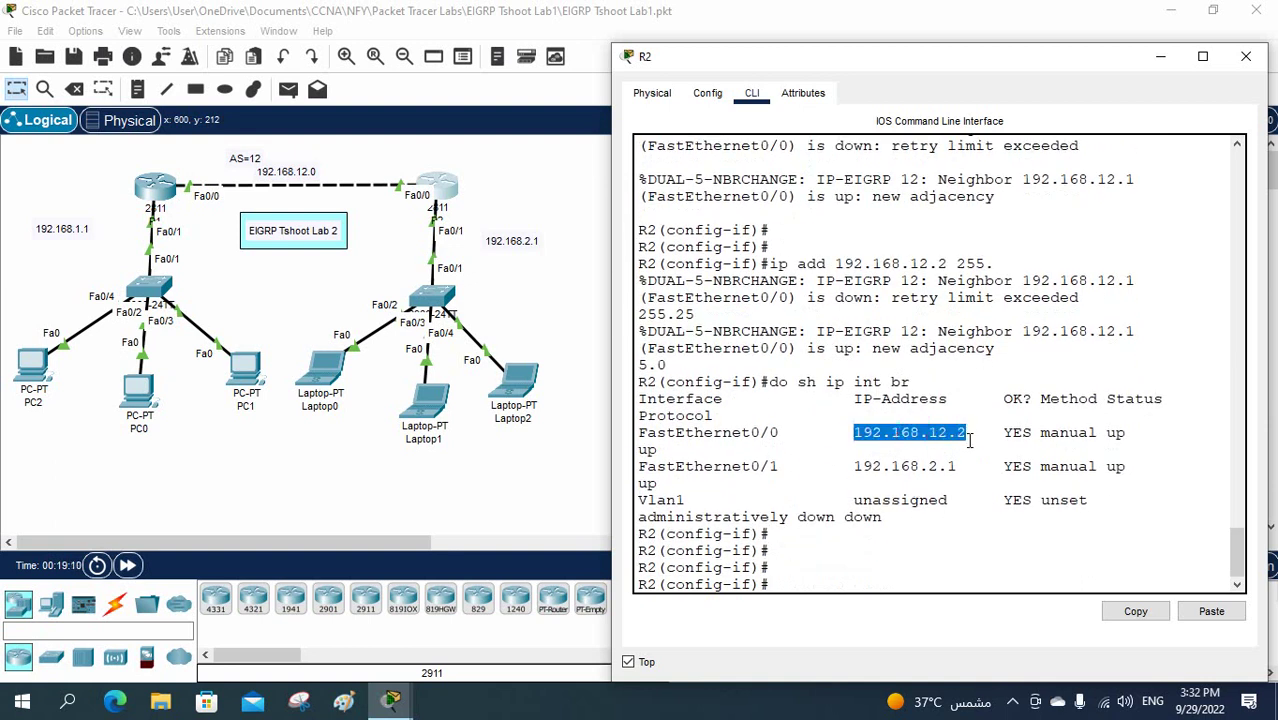
pyautogui.click(969, 441)
# - Return R2 to global configuration mode and display the EIGRP section of its running configuration
pyautogui.write('exit')
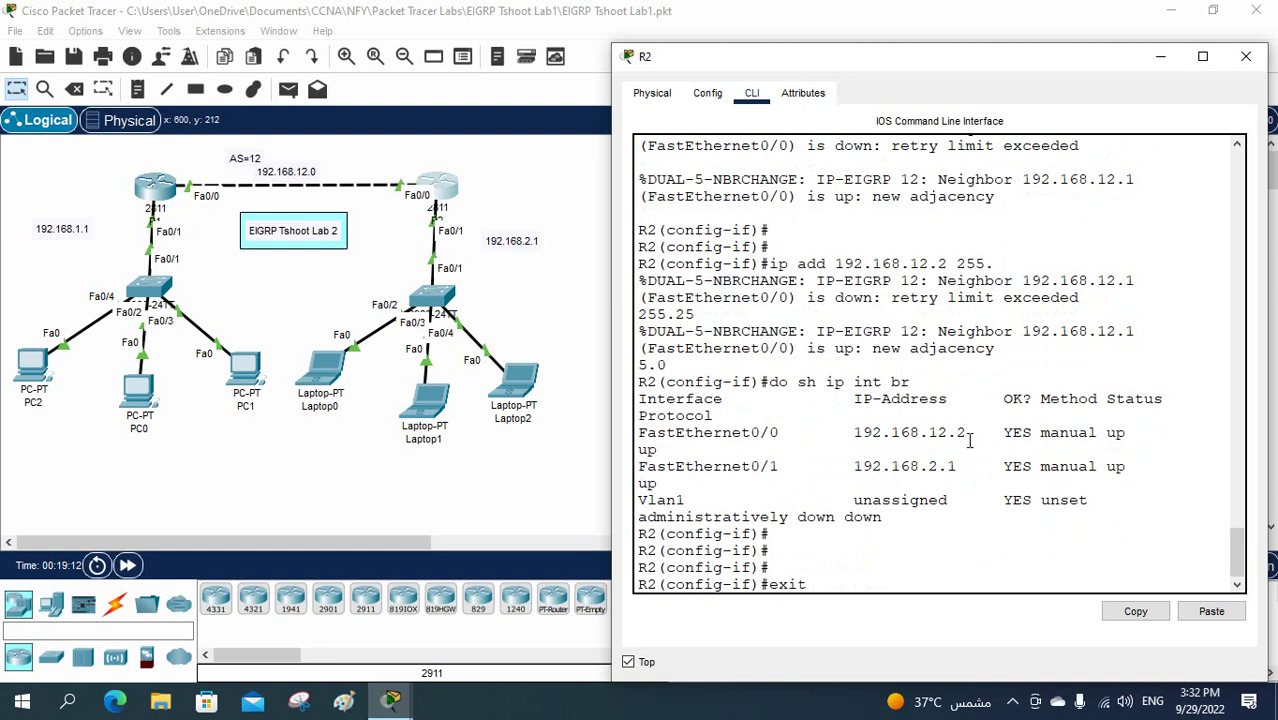
pyautogui.press('Return')
pyautogui.press('Return')
pyautogui.press('Return')
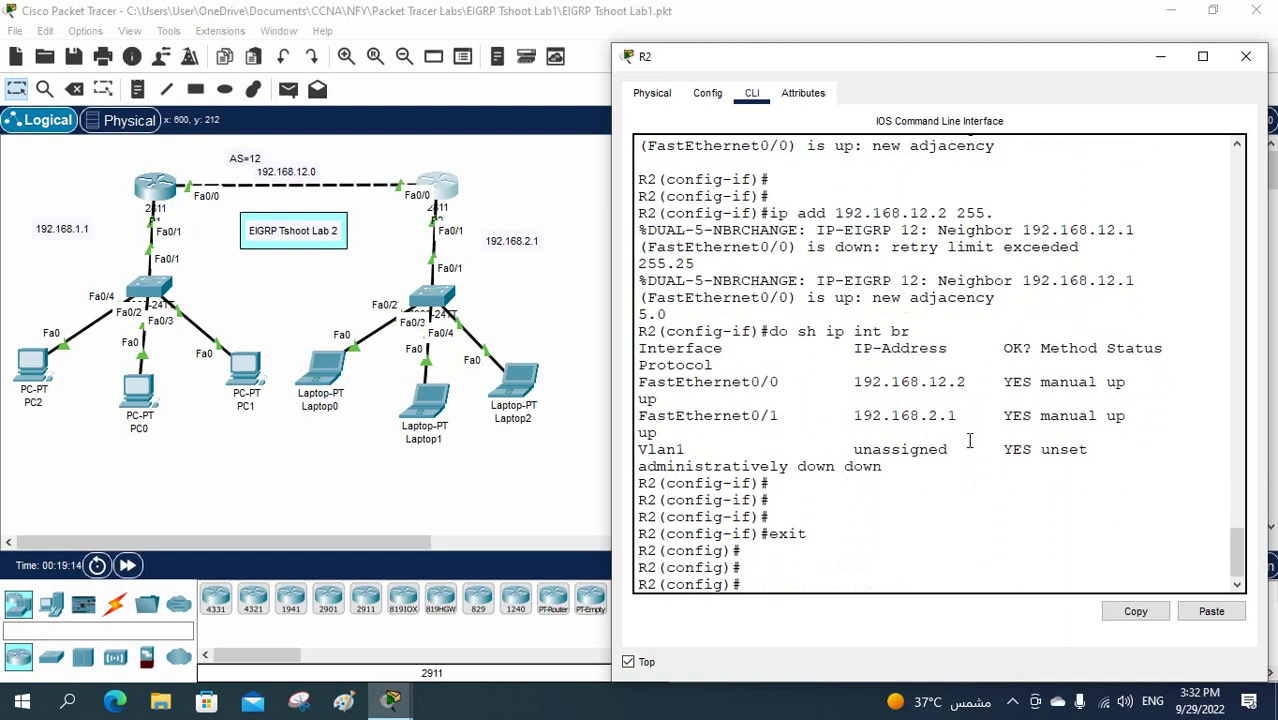
pyautogui.write('do sh run | sec')
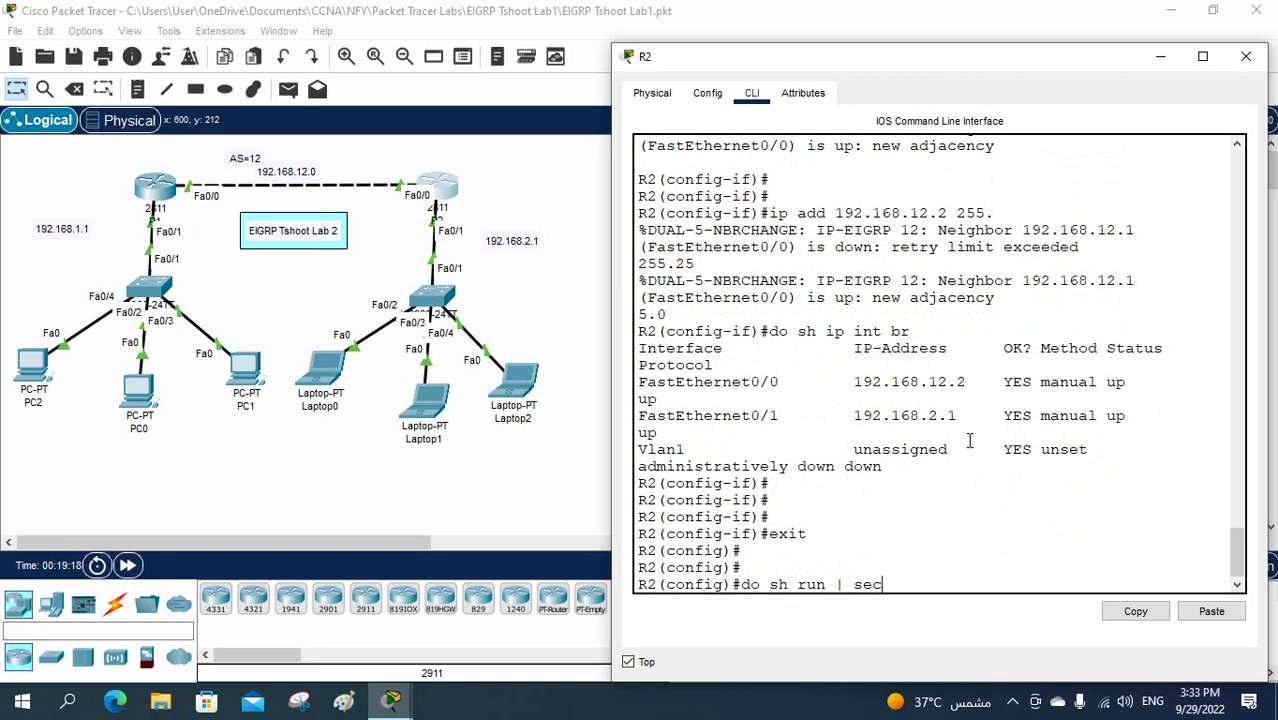
pyautogui.write(' ei')
pyautogui.press('Tab')
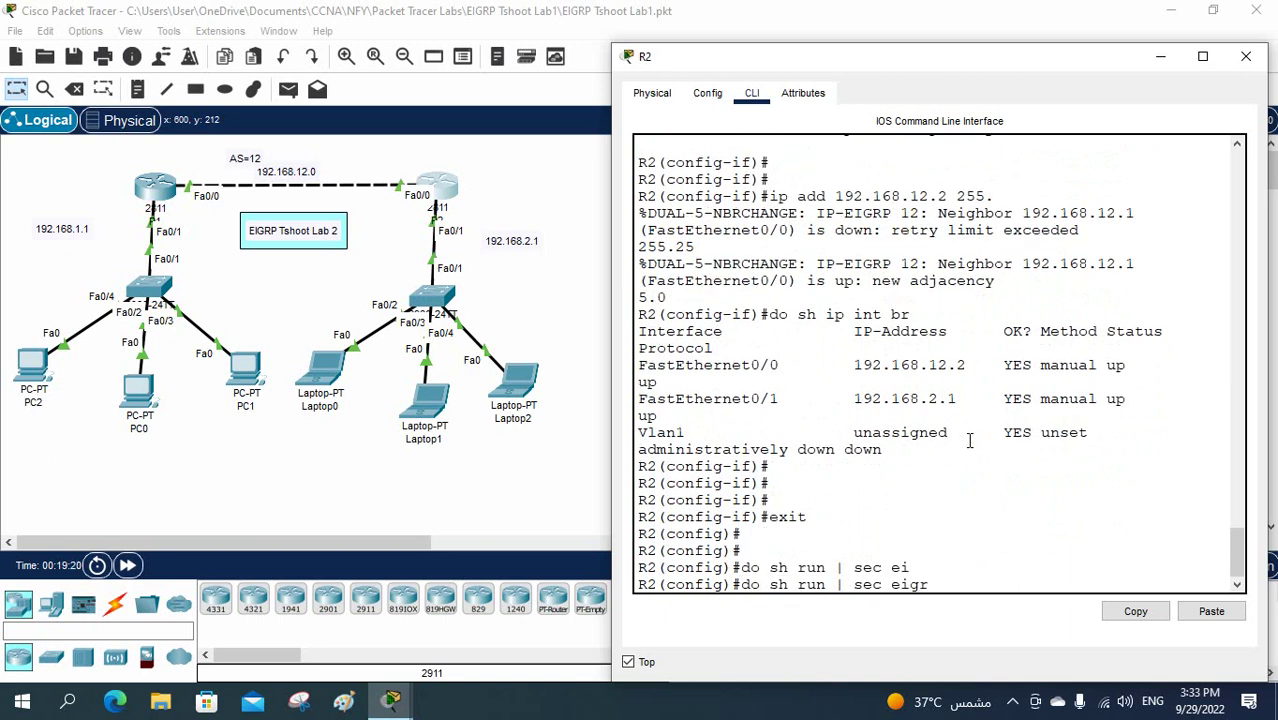
pyautogui.press('Return')
pyautogui.press('Return')
pyautogui.press('Return')
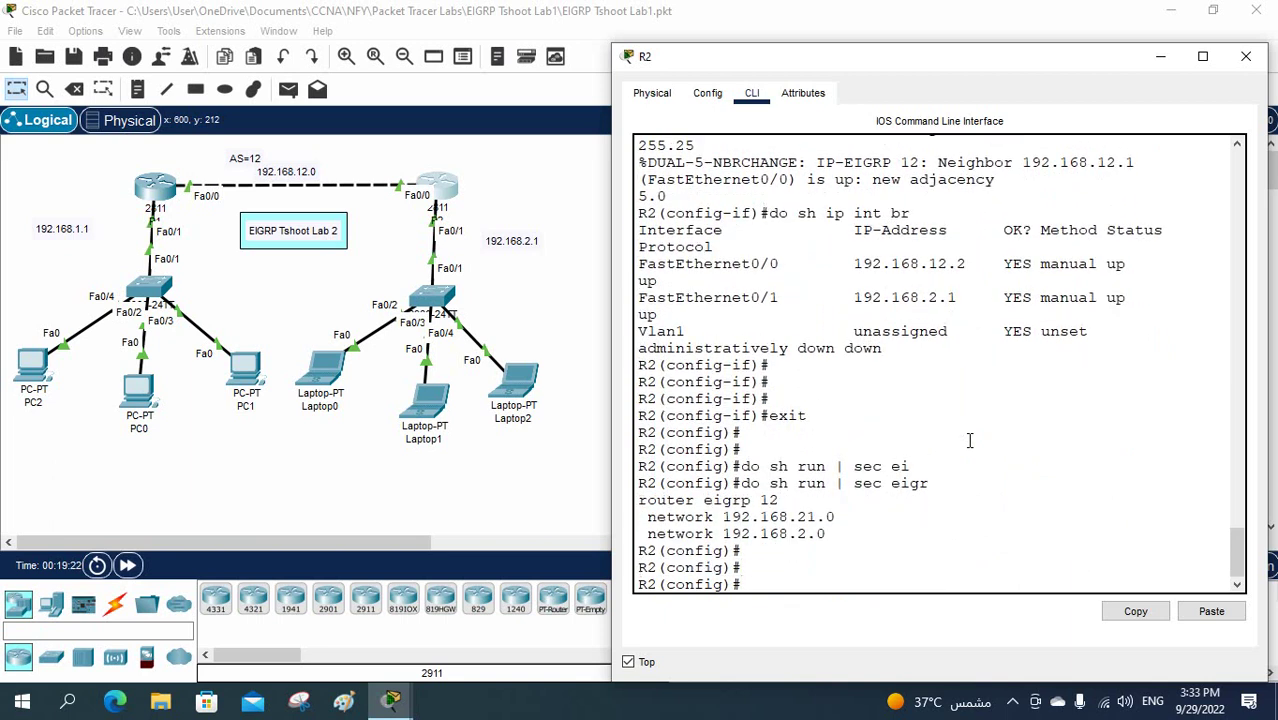
# - Copy the network 192.168.21.0 statement from the EIGRP configuration output and compare it with the FastEthernet0/0 address
pyautogui.moveTo(836, 517); pyautogui.dragTo(649, 518)
pyautogui.rightClick(649, 518)
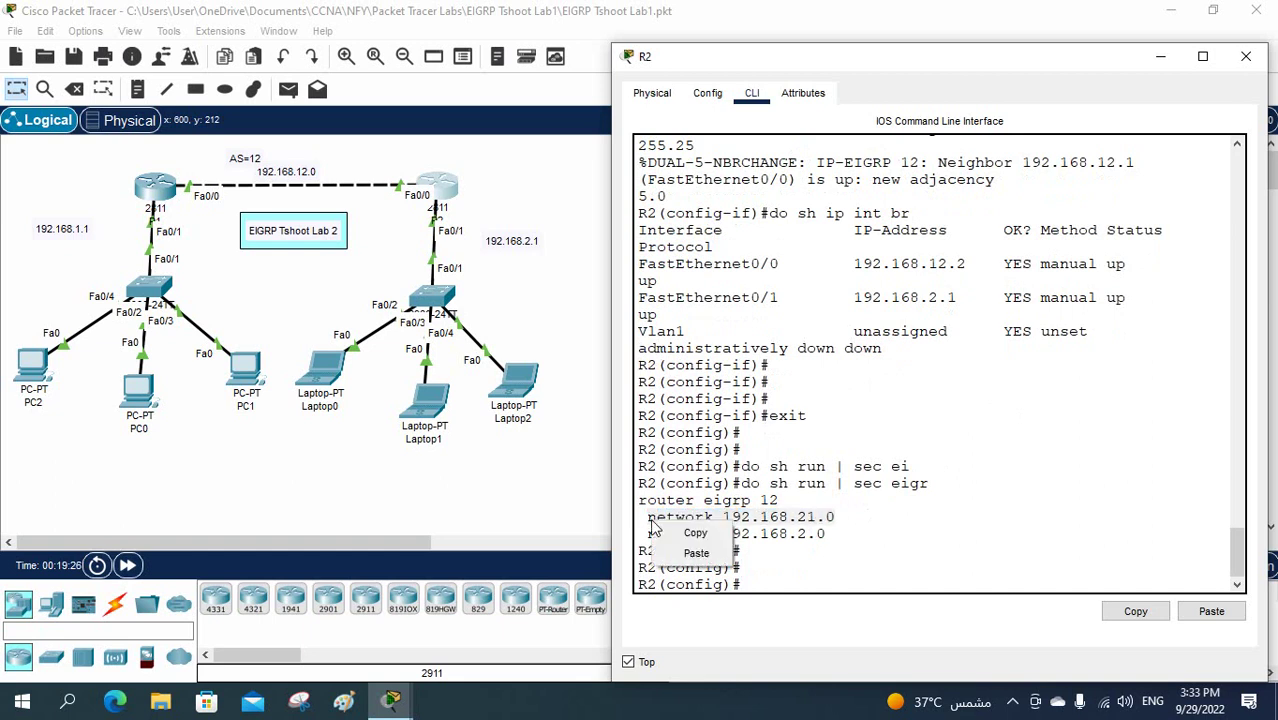
pyautogui.click(690, 532)
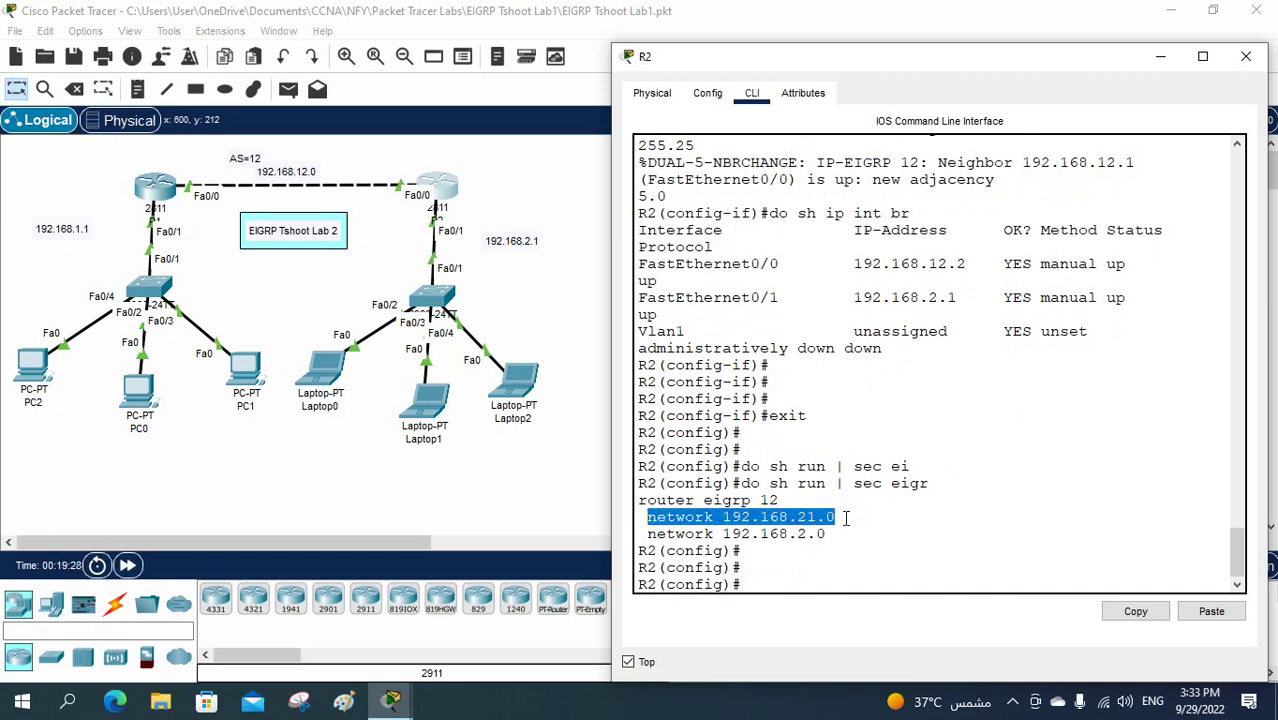
pyautogui.click(798, 552)
pyautogui.moveTo(836, 517); pyautogui.dragTo(657, 517)
pyautogui.moveTo(971, 263); pyautogui.dragTo(845, 263)
pyautogui.click(970, 425)
# - Enter R2's EIGRP 12 router configuration and remove the copied network 192.168.21.0 statement
pyautogui.write('ro')
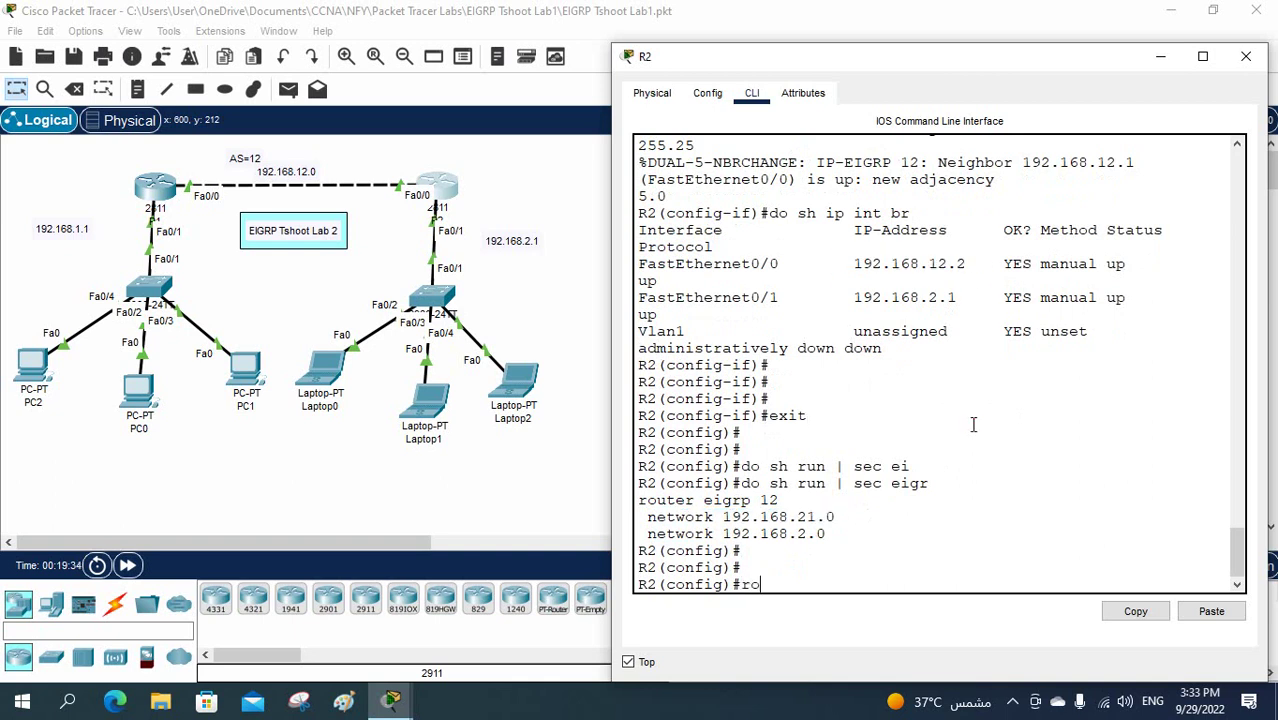
pyautogui.write('uter ei')
pyautogui.press('Tab')
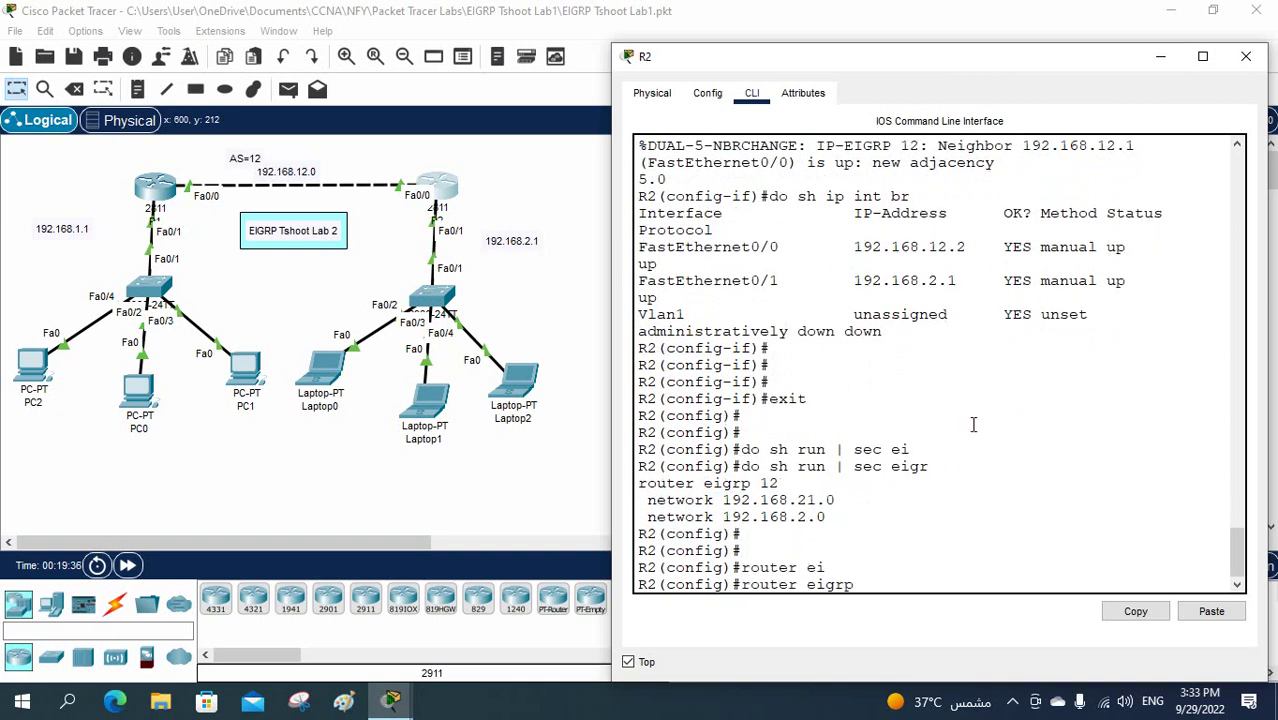
pyautogui.write('12')
pyautogui.press('Return')
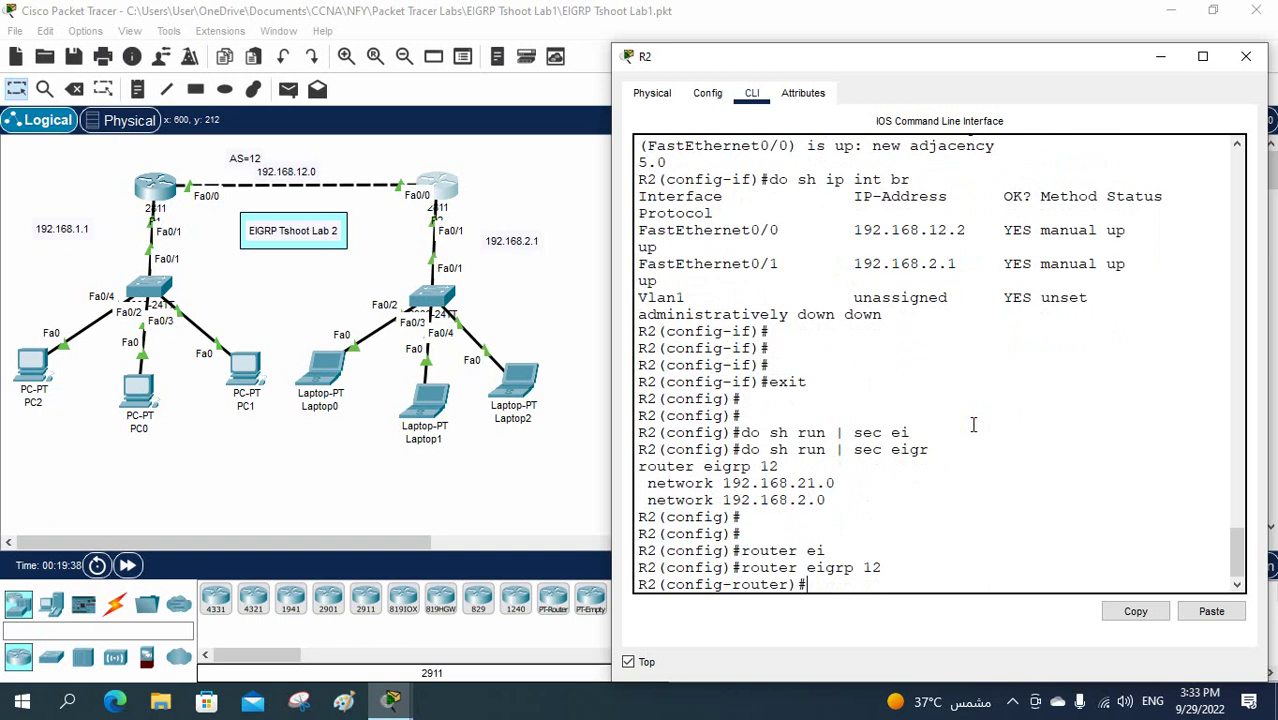
pyautogui.write('no')
pyautogui.click(1236, 613)
pyautogui.press('Return')
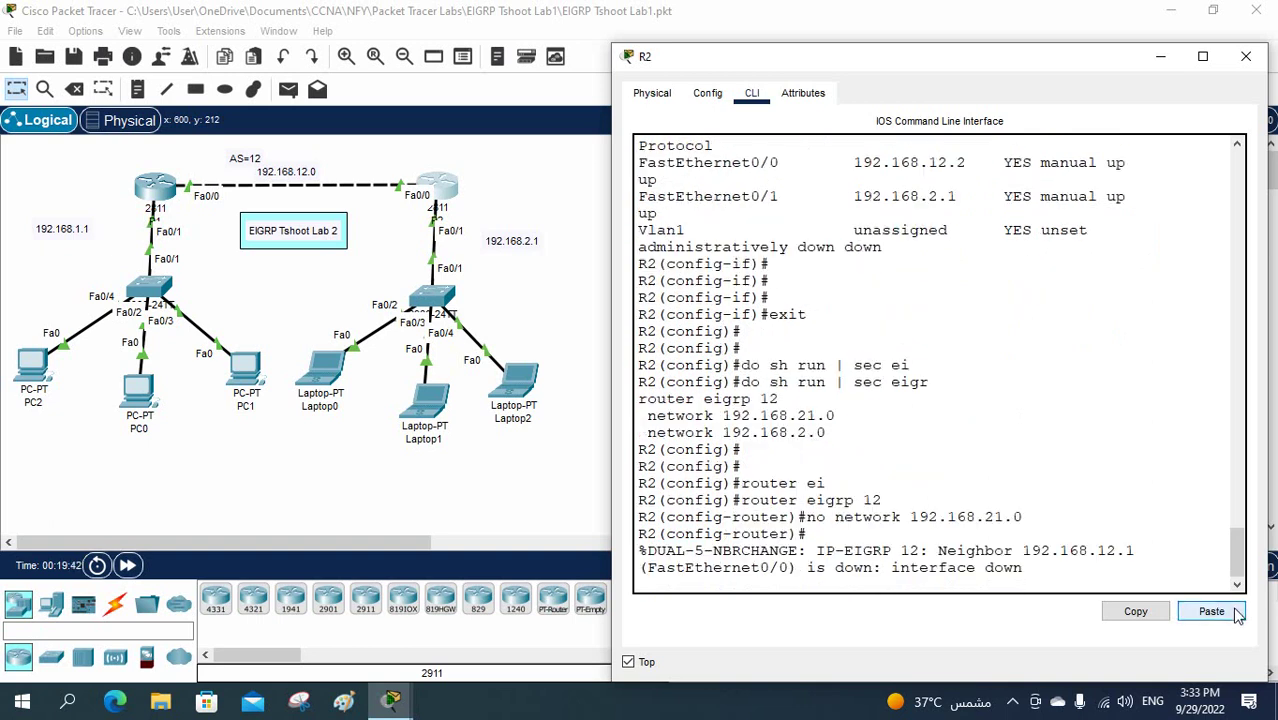
pyautogui.press('Return')
pyautogui.press('Return')
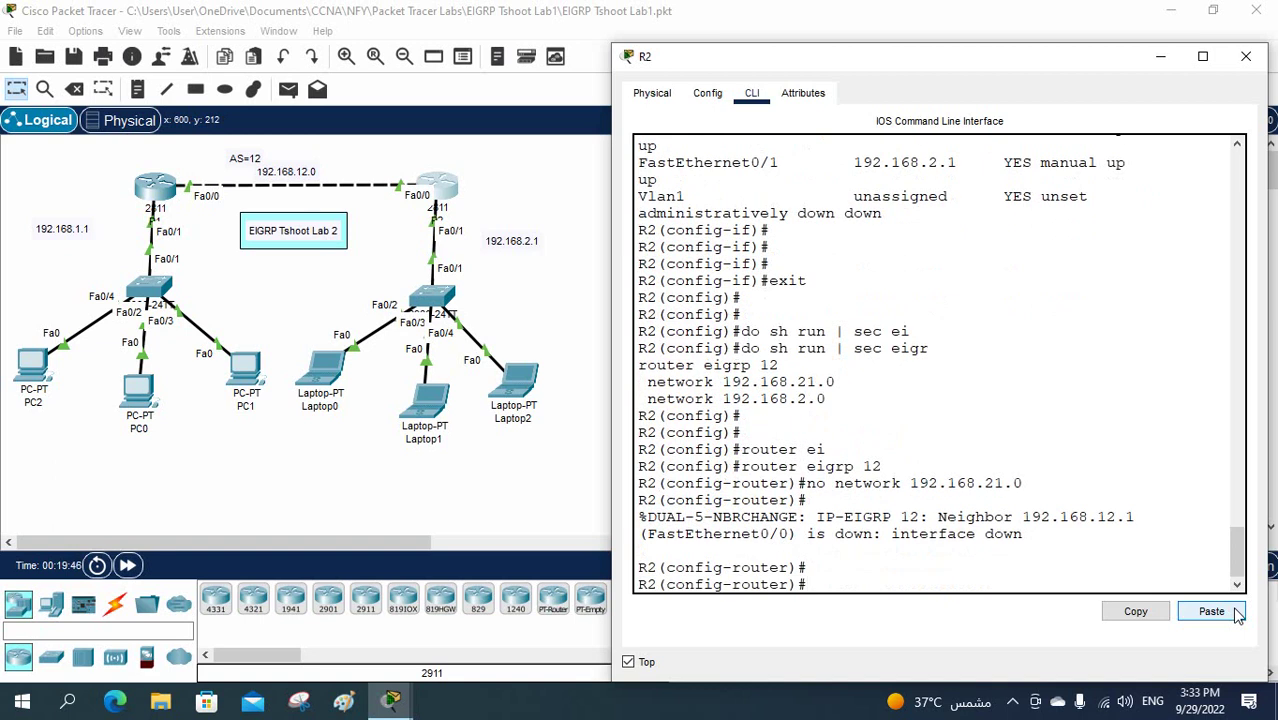
# - Advertise network 192.168.12.0 in R2's EIGRP 12 process and check the console message about the neighbor adjacency
pyautogui.write('net')
pyautogui.press('Tab')
pyautogui.write('19')
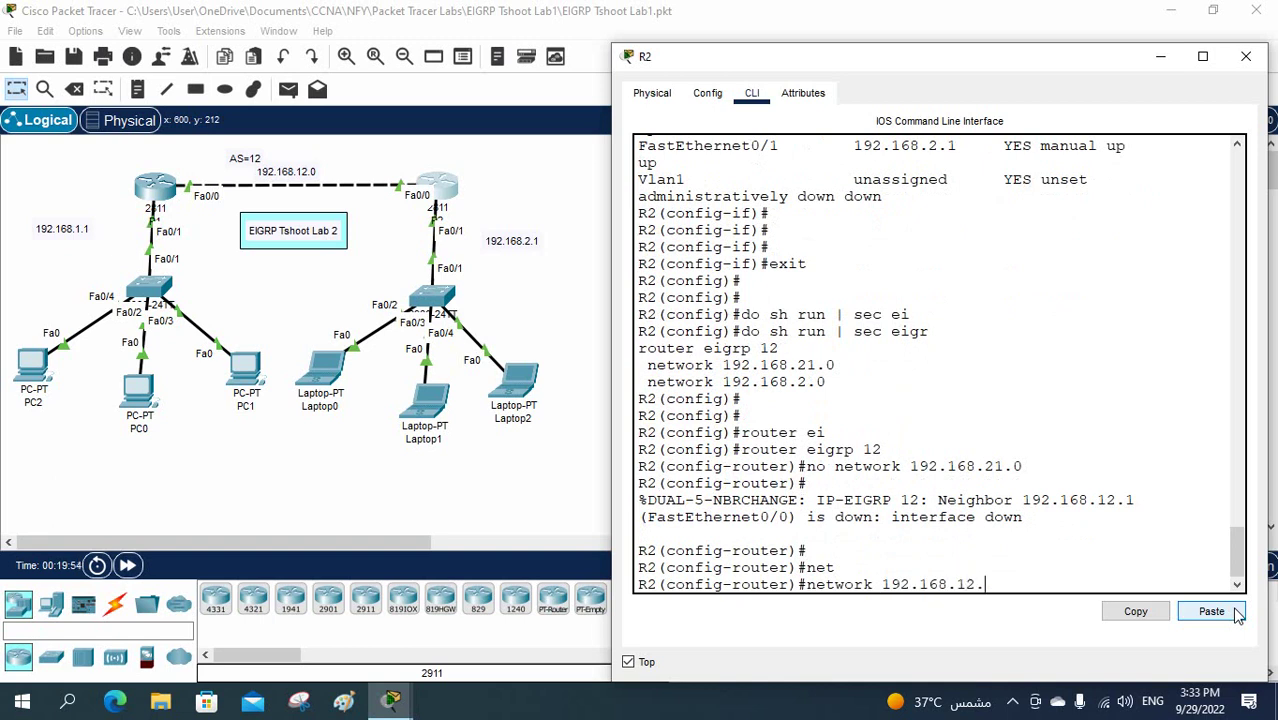
pyautogui.press('Return')
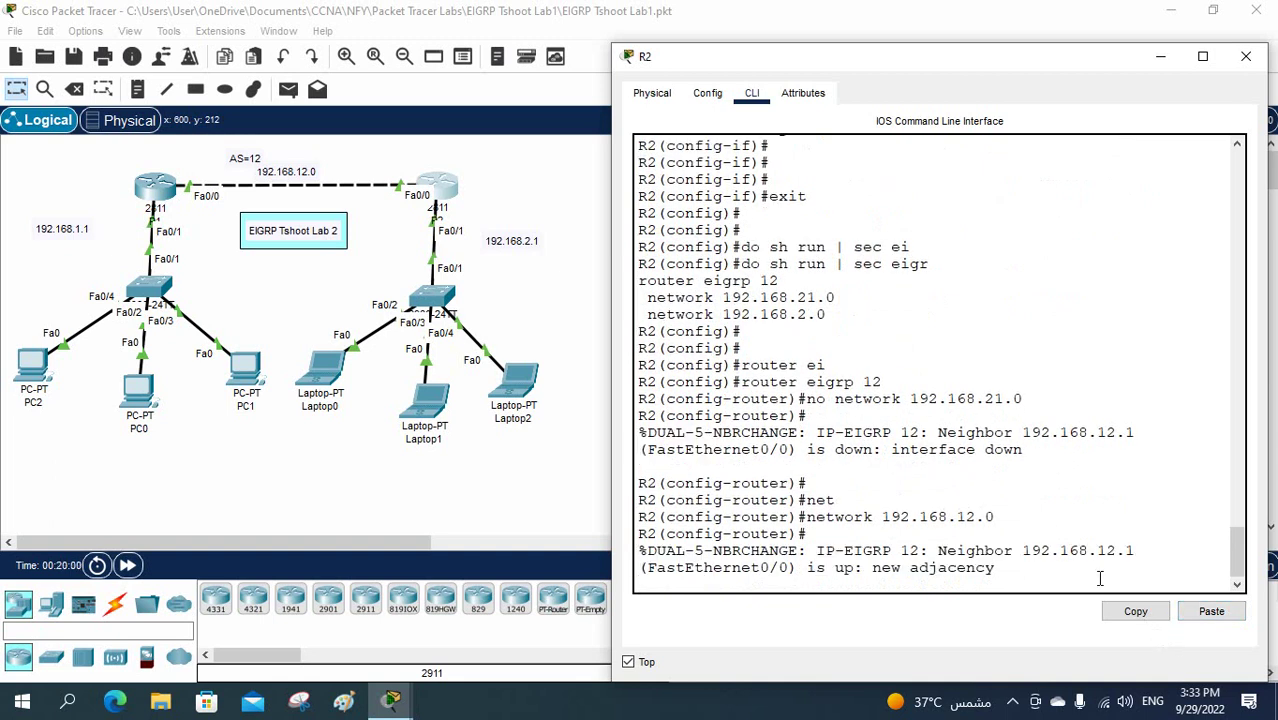
pyautogui.moveTo(1005, 569); pyautogui.dragTo(636, 553)
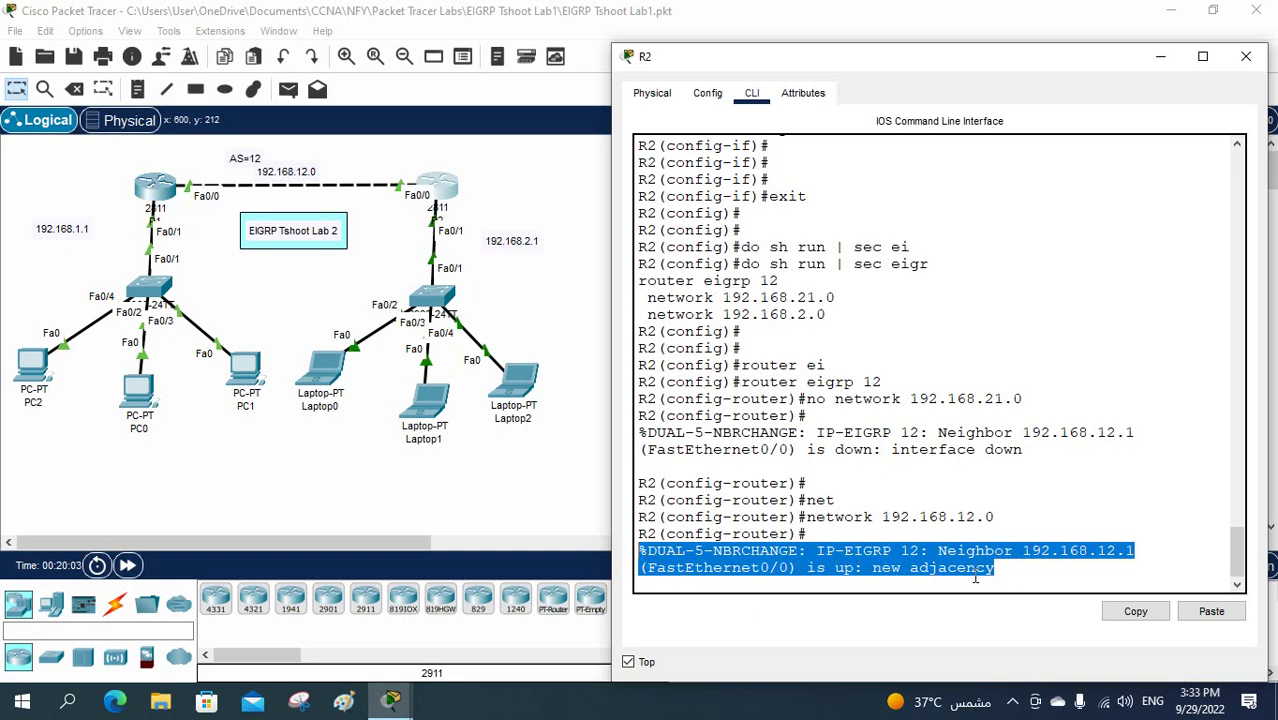
pyautogui.click(850, 567)
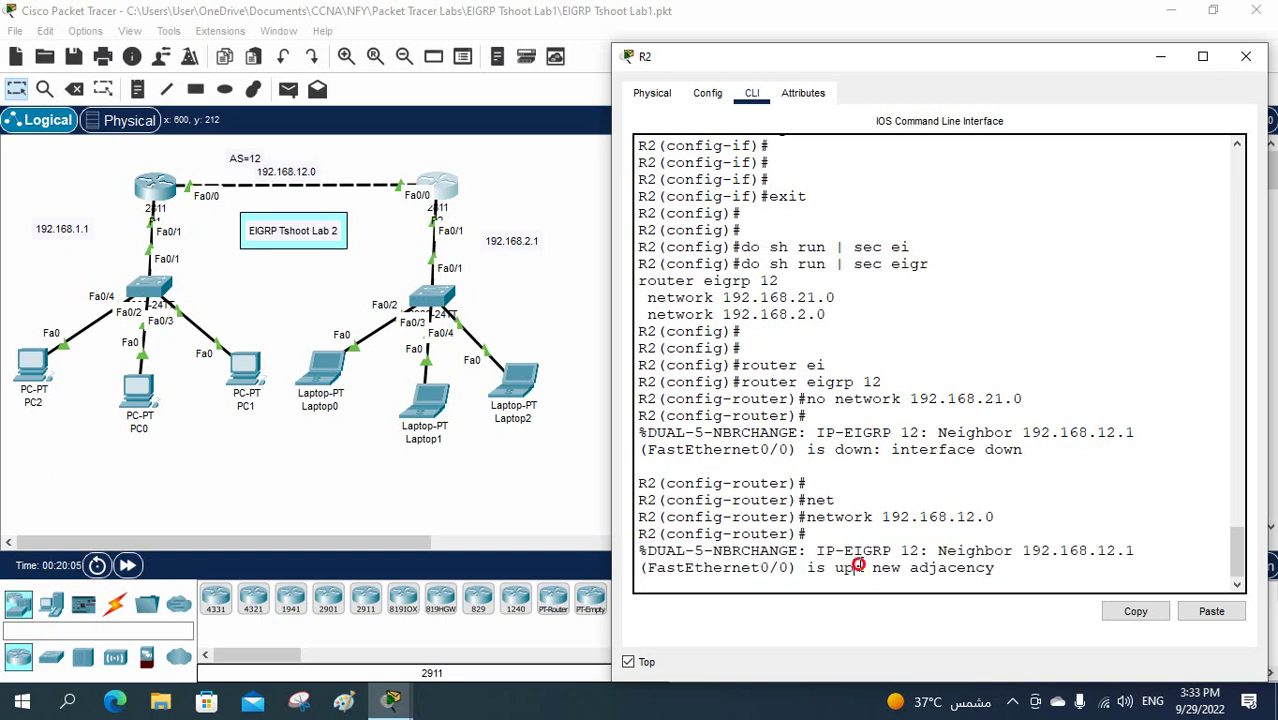
# - Leave configuration mode on R2 and display its full IP routing table
pyautogui.hotkey('ctrl', 'z')
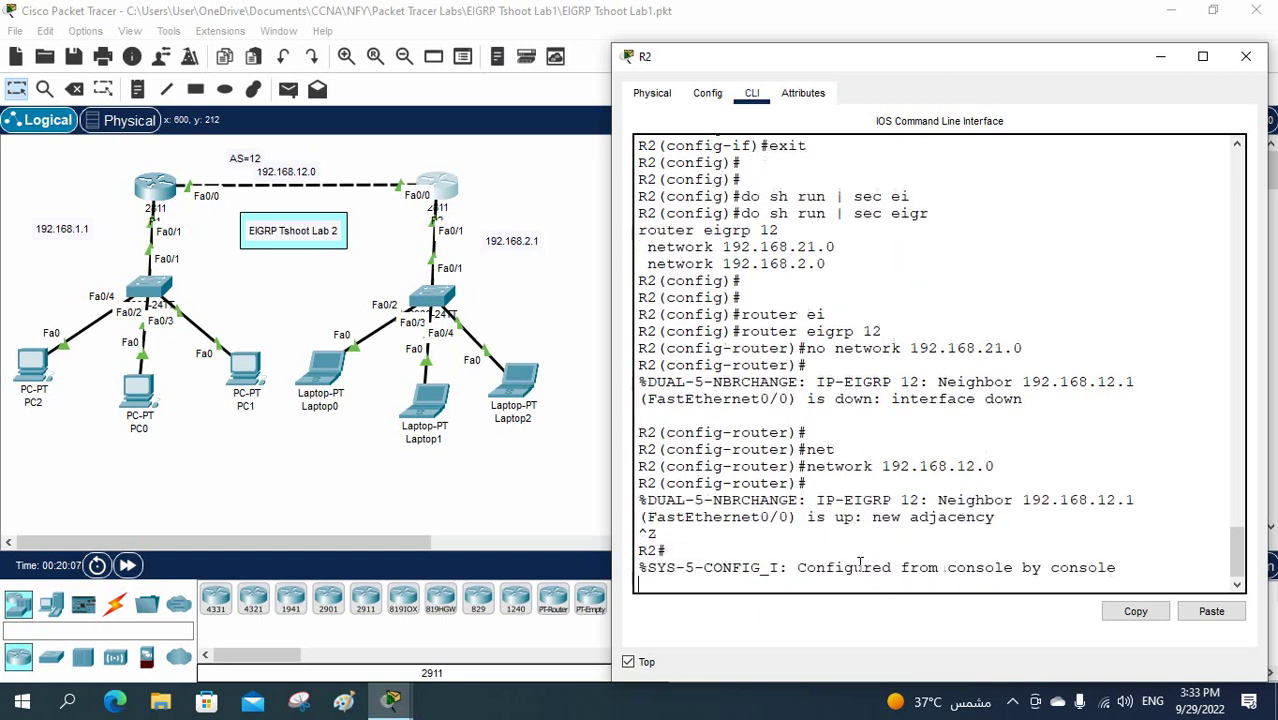
pyautogui.press('Return')
pyautogui.press('Return')
pyautogui.press('Return')
pyautogui.press('Return')
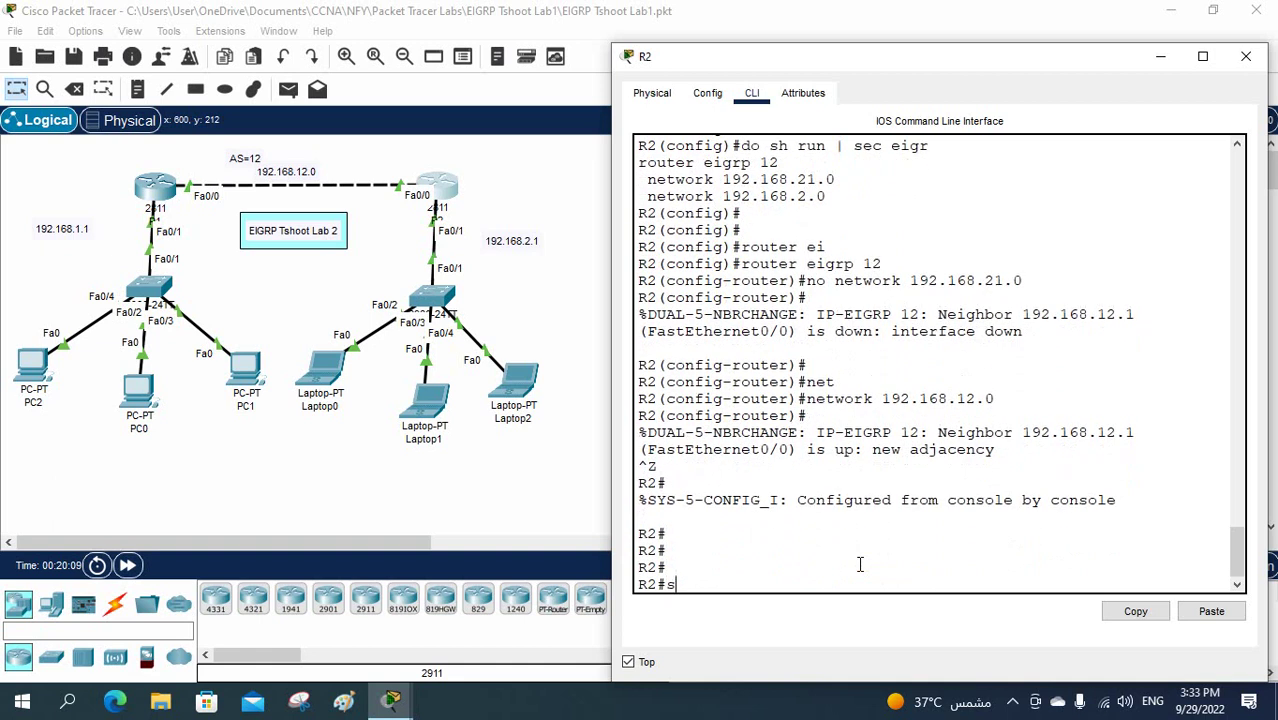
pyautogui.write('sh ip route')
pyautogui.press('Return')
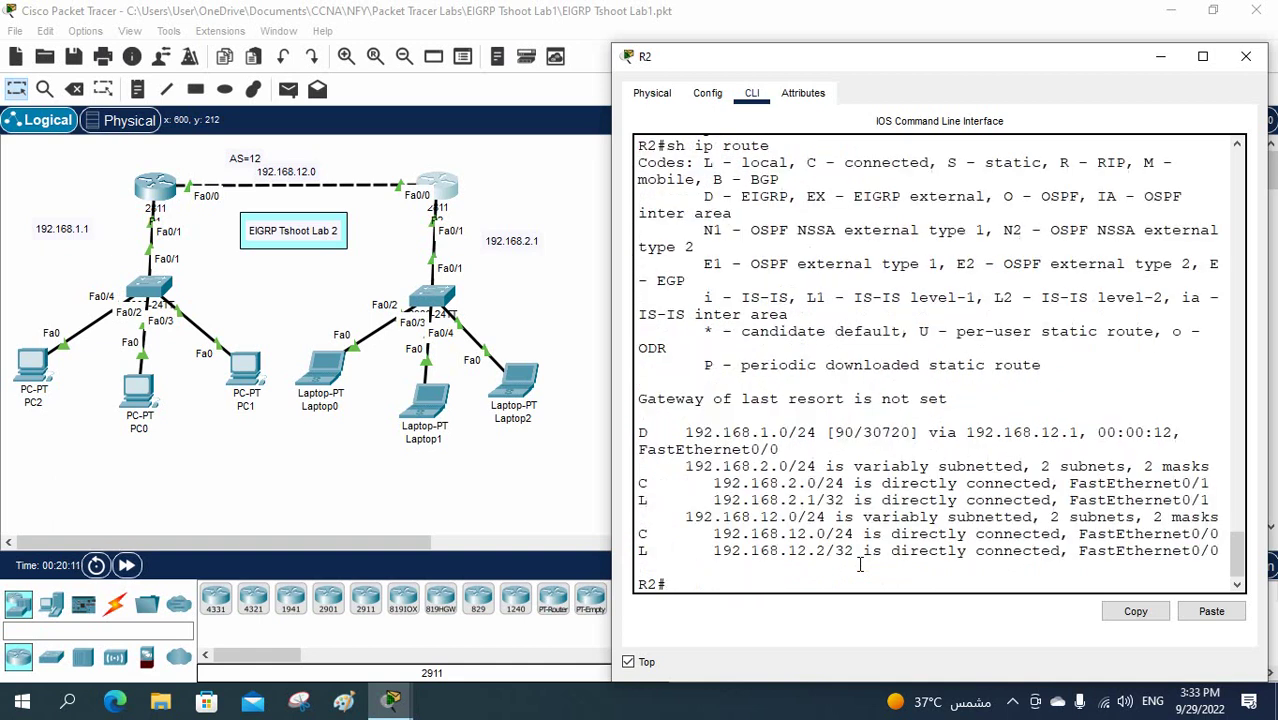
pyautogui.press('Return')
pyautogui.press('Return')
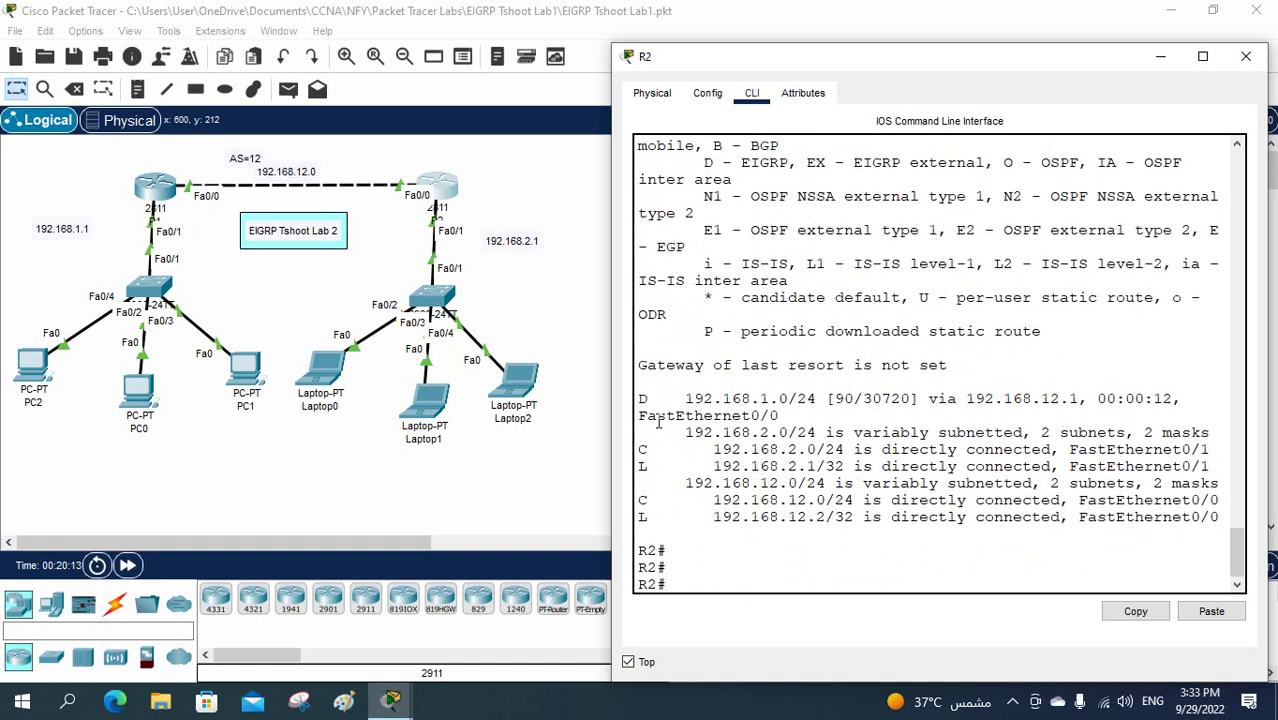
# - Examine the route to 192.168.1.0/24 in R2's routing table and match its D code to the legend
pyautogui.click(642, 397)
pyautogui.moveTo(642, 397); pyautogui.dragTo(816, 400)
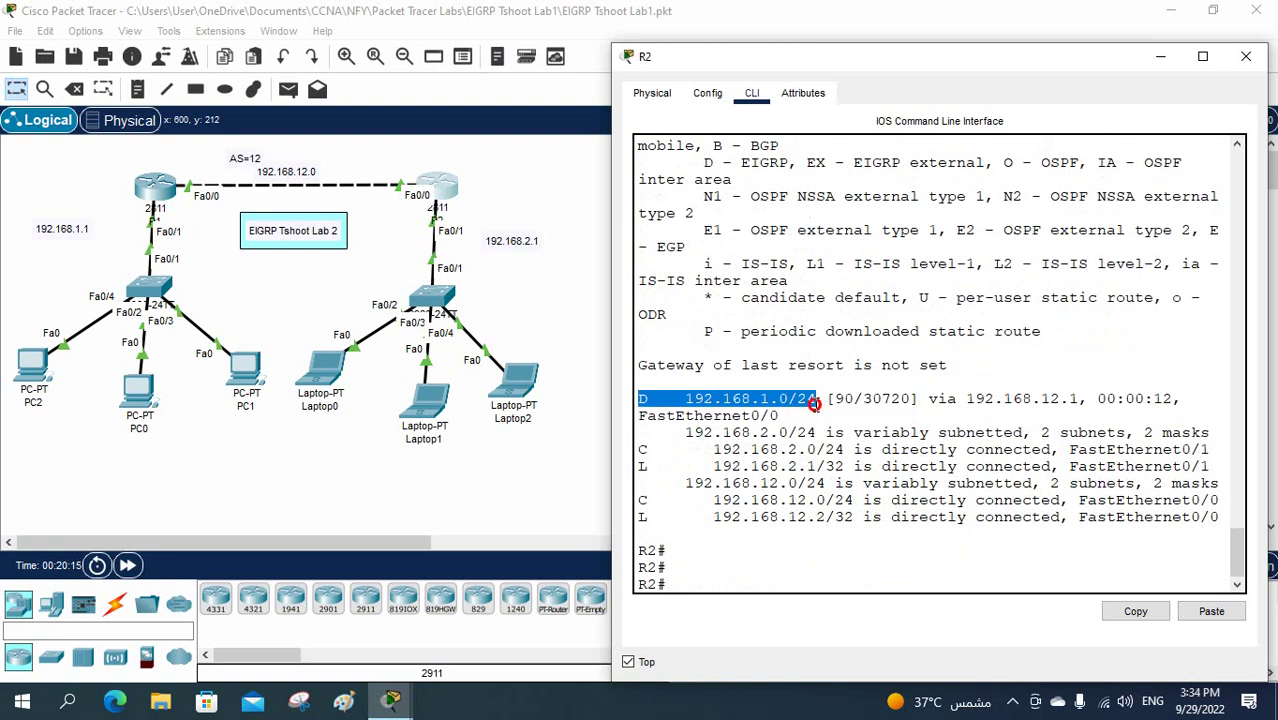
pyautogui.scroll(1, 842, 353)
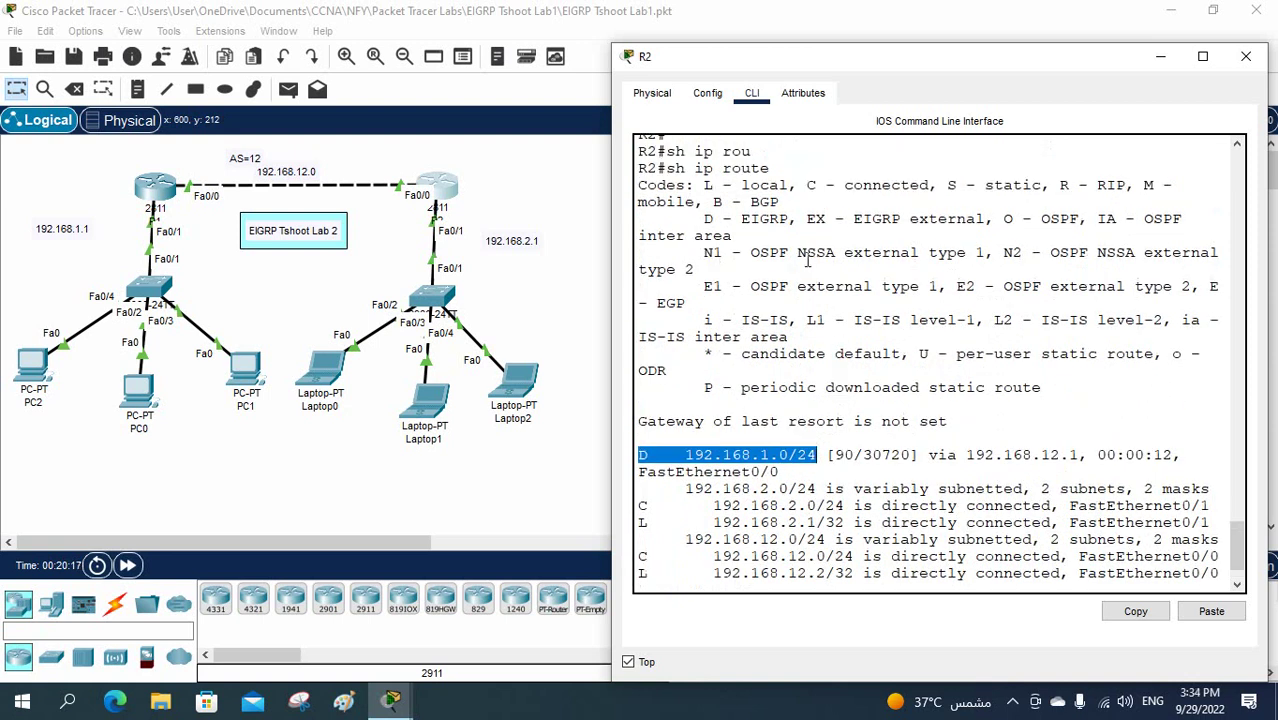
pyautogui.moveTo(695, 218); pyautogui.dragTo(790, 217)
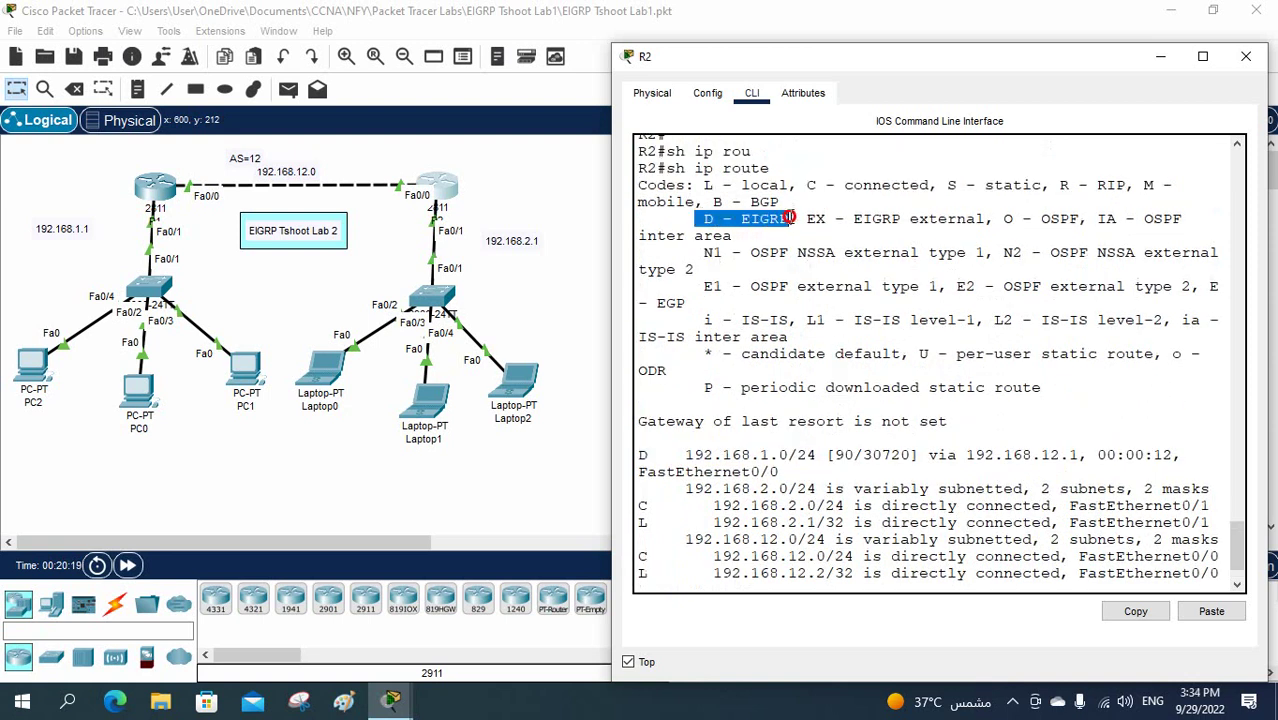
pyautogui.scroll(-1, 790, 217)
# - Display only the EIGRP-learned routes on R2
pyautogui.write('sh ip rou')
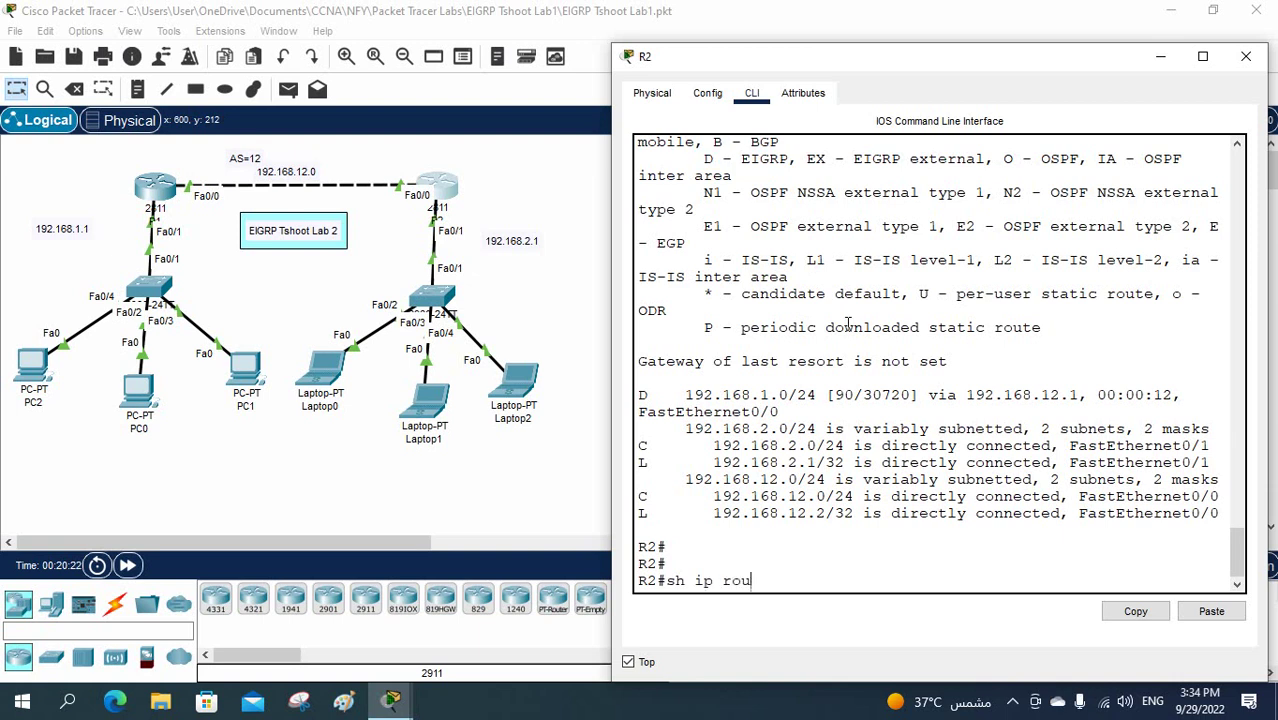
pyautogui.press('Tab')
pyautogui.write('ei')
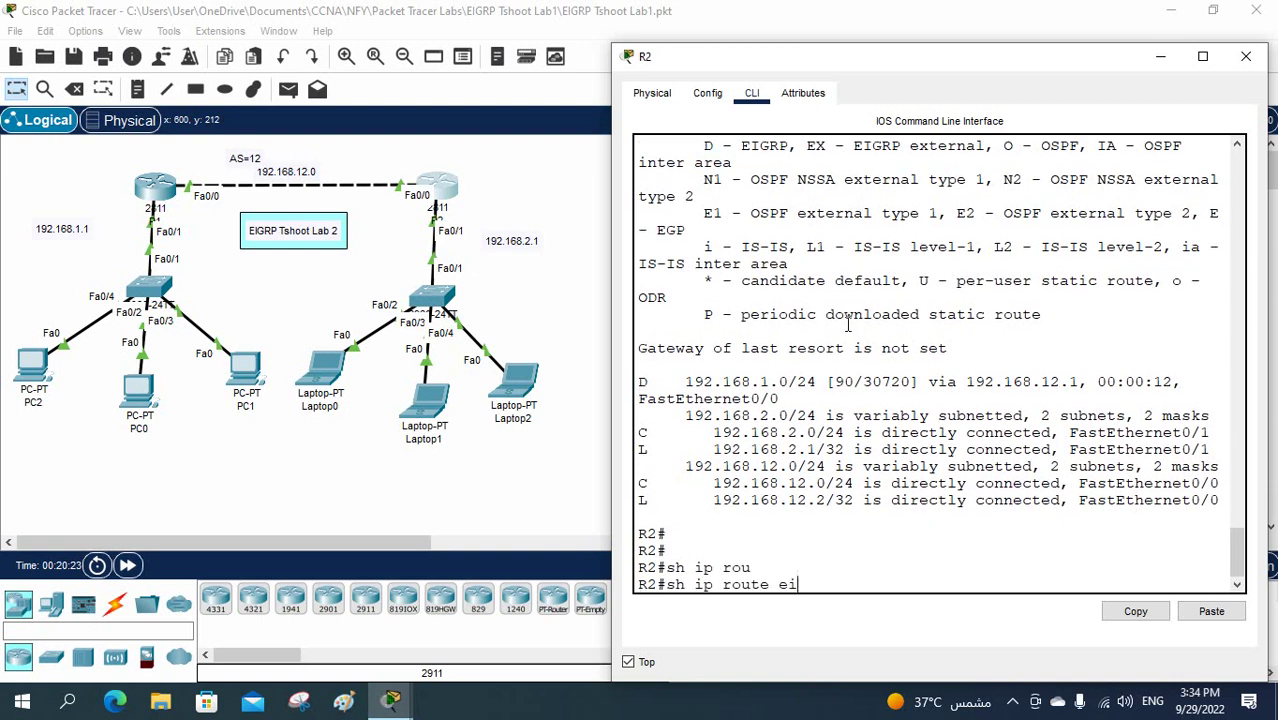
pyautogui.press('Tab')
pyautogui.press('Return')
pyautogui.press('Return')
pyautogui.press('Return')
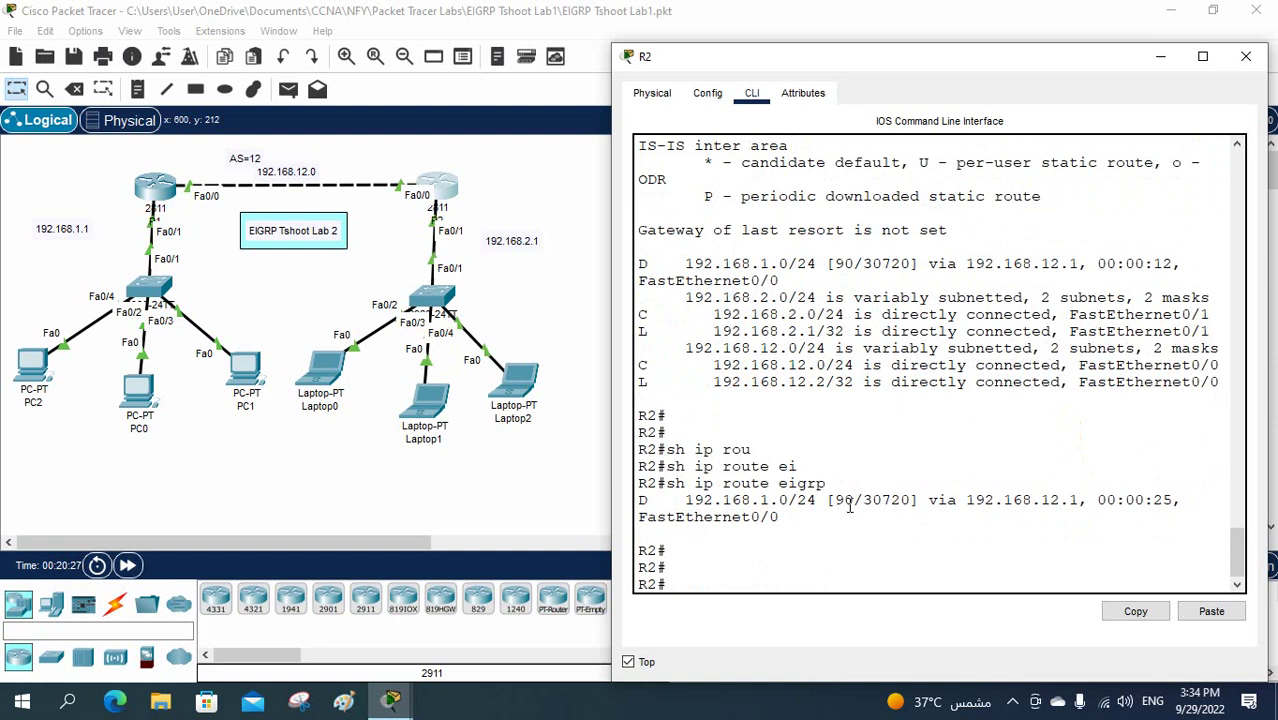
# - Examine the administrative distance, metric, next hop and outgoing interface of the EIGRP route to 192.168.1.0/24
pyautogui.moveTo(854, 500); pyautogui.dragTo(836, 500)
pyautogui.moveTo(863, 500); pyautogui.dragTo(1160, 503)
pyautogui.click(1106, 500)
pyautogui.click(798, 518)
pyautogui.moveTo(798, 518); pyautogui.dragTo(648, 520)
pyautogui.click(882, 563)
# - Display R2's EIGRP neighbor table and widen the console window so each entry fits on one line
pyautogui.write('sh ip ei')
pyautogui.press('Tab')
pyautogui.write('ne')
pyautogui.press('Tab')
pyautogui.press('Return')
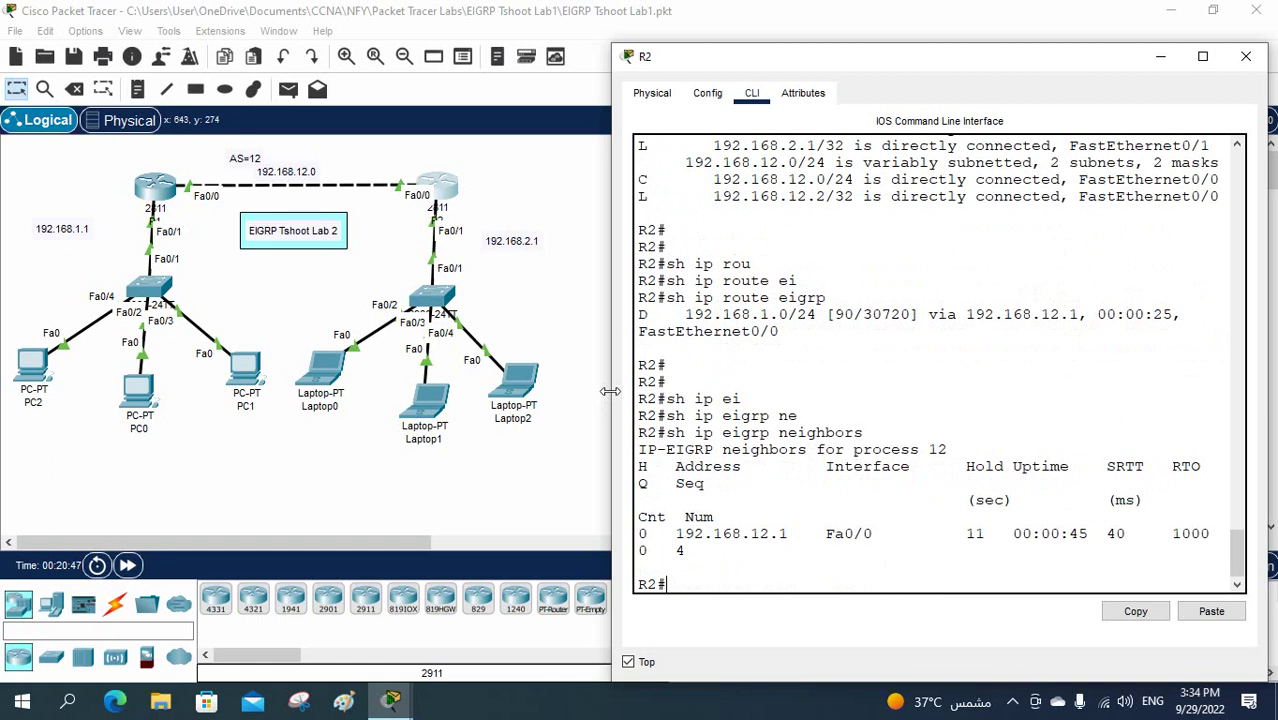
pyautogui.moveTo(612, 392); pyautogui.dragTo(414, 395)
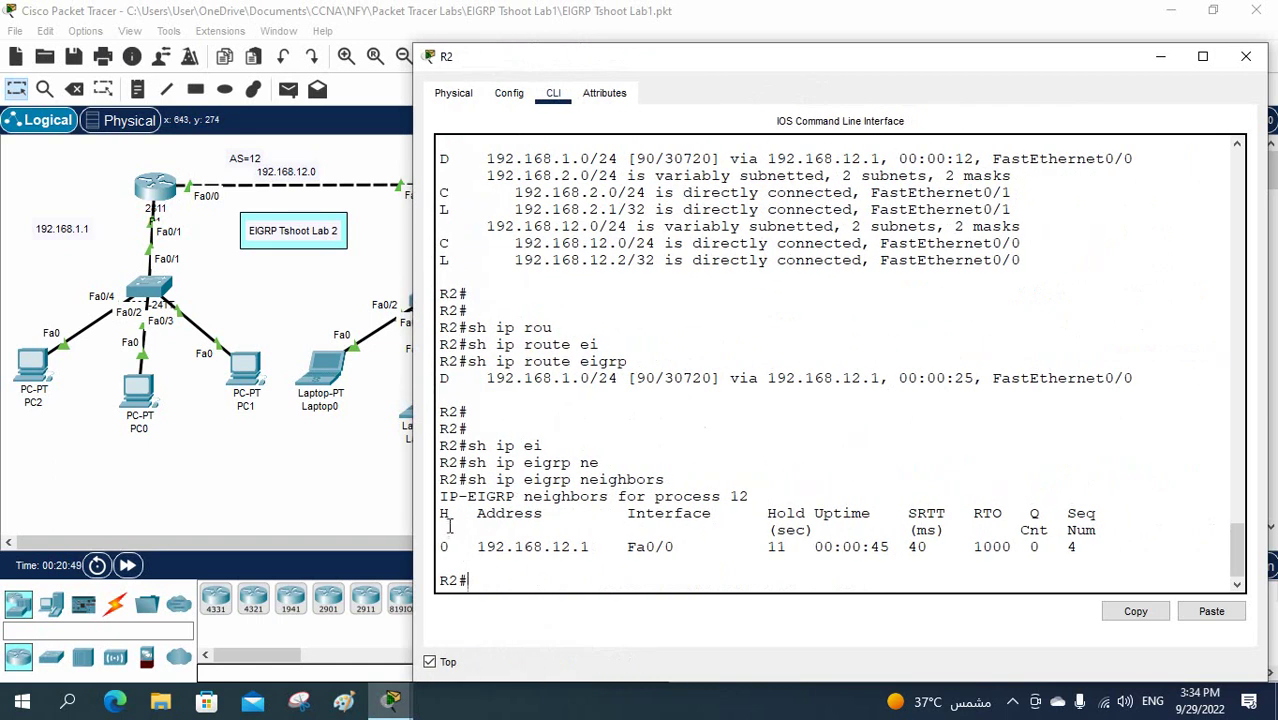
# - Examine the neighbor table's handle, address, interface, hold time, SRTT, RTO, queue count and sequence number values
pyautogui.moveTo(447, 512); pyautogui.dragTo(441, 547)
pyautogui.moveTo(478, 547); pyautogui.dragTo(569, 543)
pyautogui.moveTo(450, 541); pyautogui.dragTo(441, 541)
pyautogui.moveTo(477, 546); pyautogui.dragTo(664, 546)
pyautogui.click(624, 546)
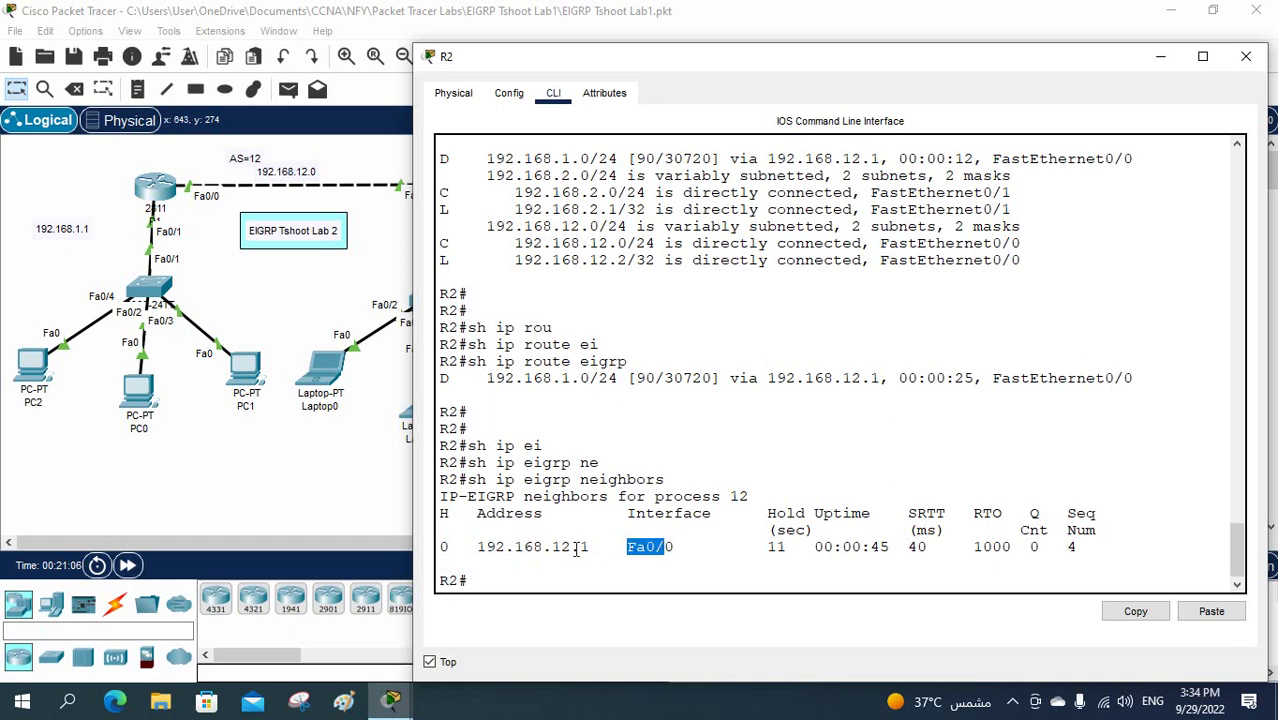
pyautogui.moveTo(578, 546); pyautogui.dragTo(497, 546)
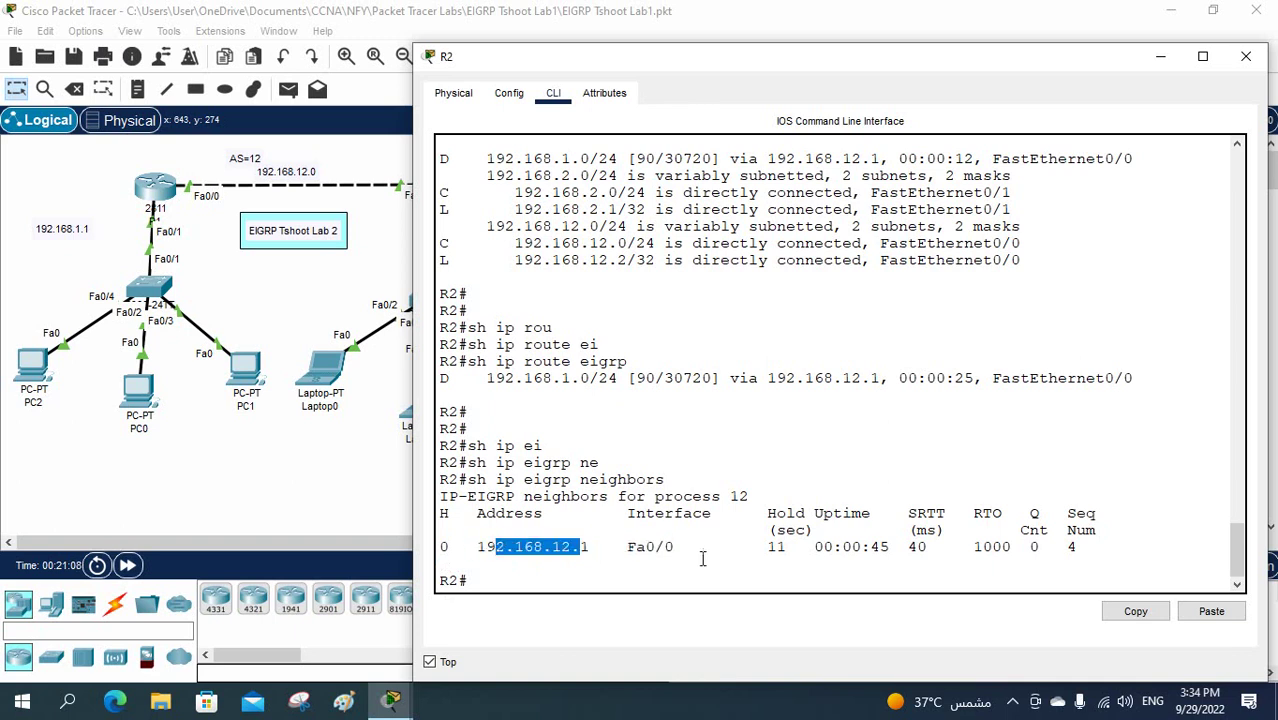
pyautogui.moveTo(675, 546); pyautogui.dragTo(628, 546)
pyautogui.moveTo(796, 546); pyautogui.dragTo(768, 548)
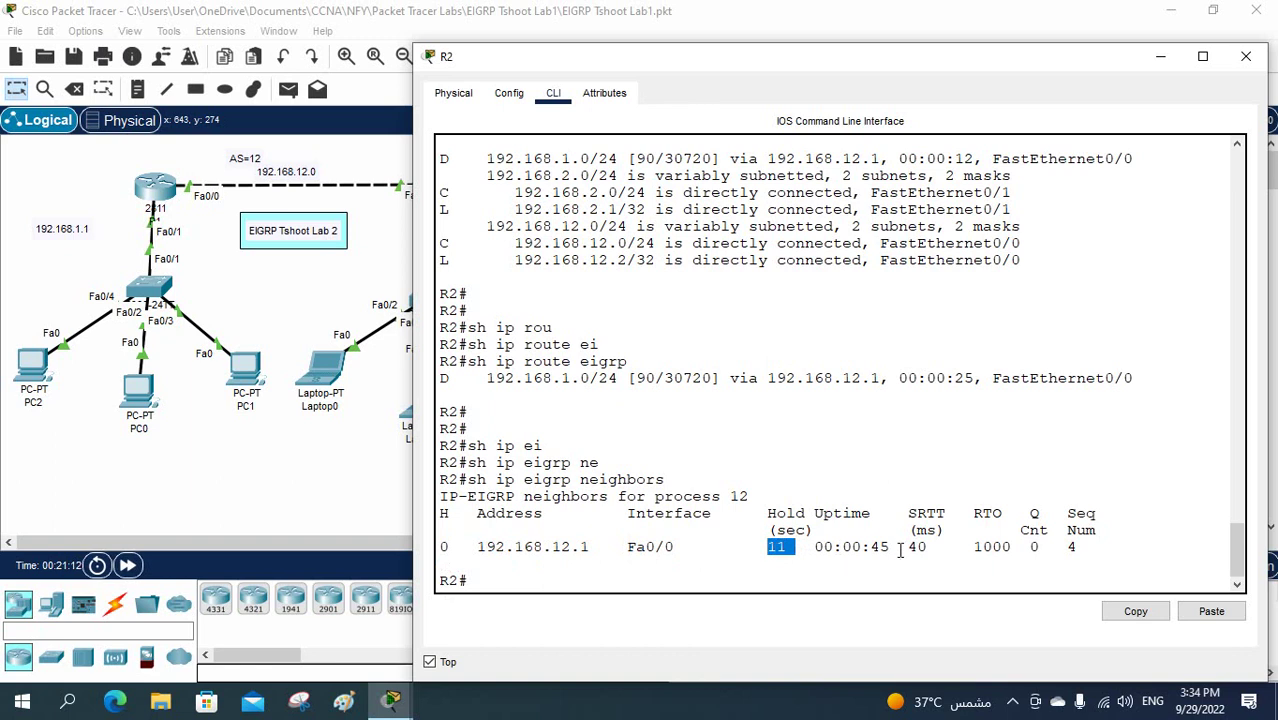
pyautogui.moveTo(905, 546); pyautogui.dragTo(1092, 548)
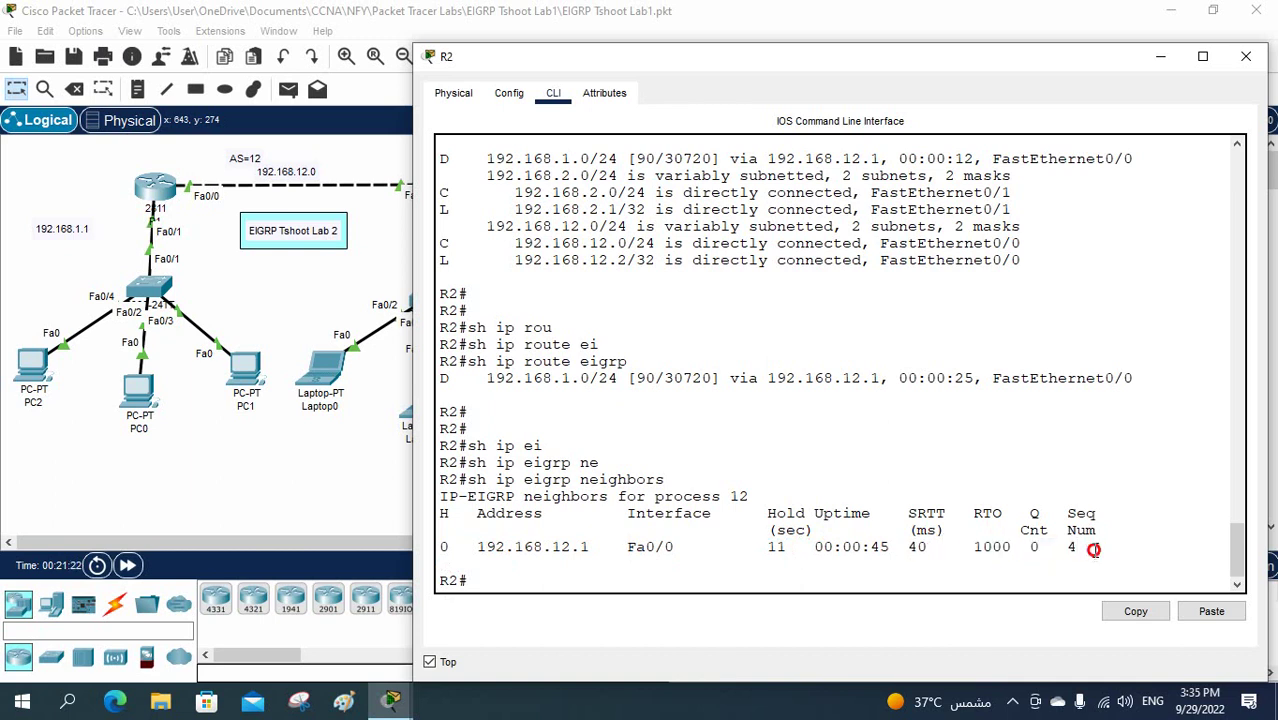
# - Display the EIGRP neighbor table two more times to compare the neighbor's hold times
pyautogui.press('Up')
pyautogui.press('Return')
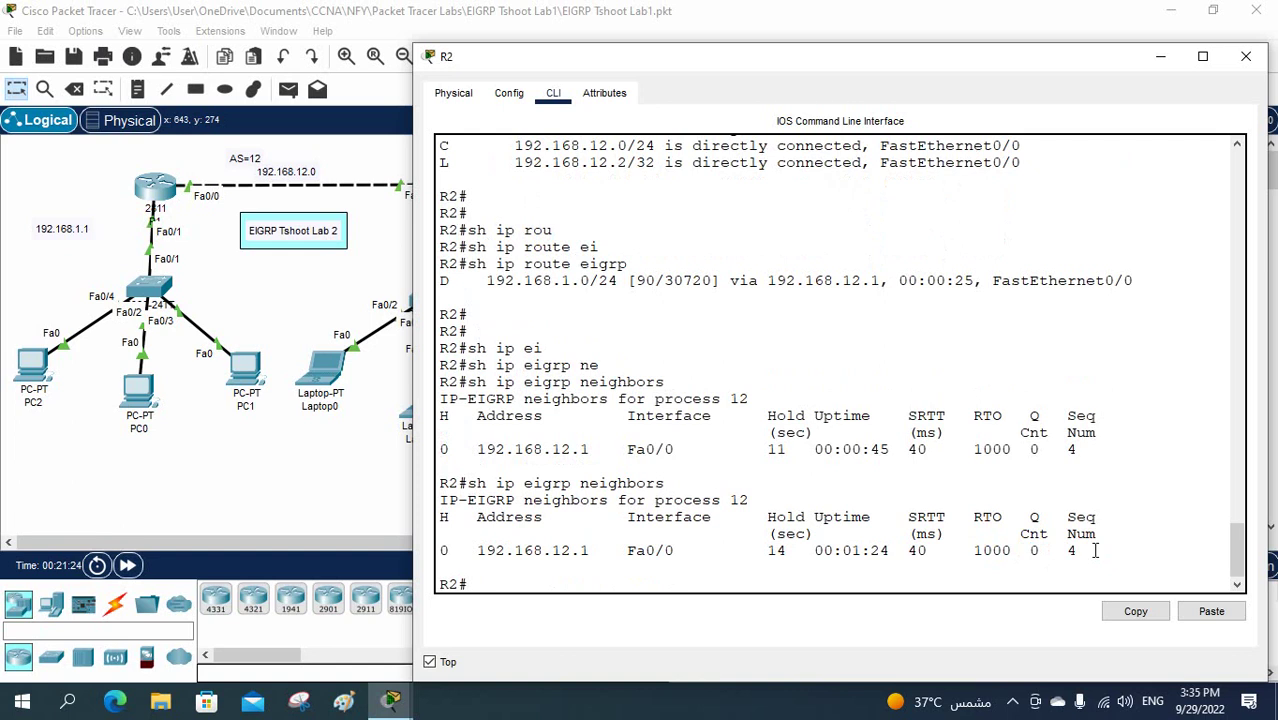
pyautogui.moveTo(788, 449); pyautogui.dragTo(760, 448)
pyautogui.moveTo(796, 550); pyautogui.dragTo(772, 550)
pyautogui.press('Up')
pyautogui.press('Return')
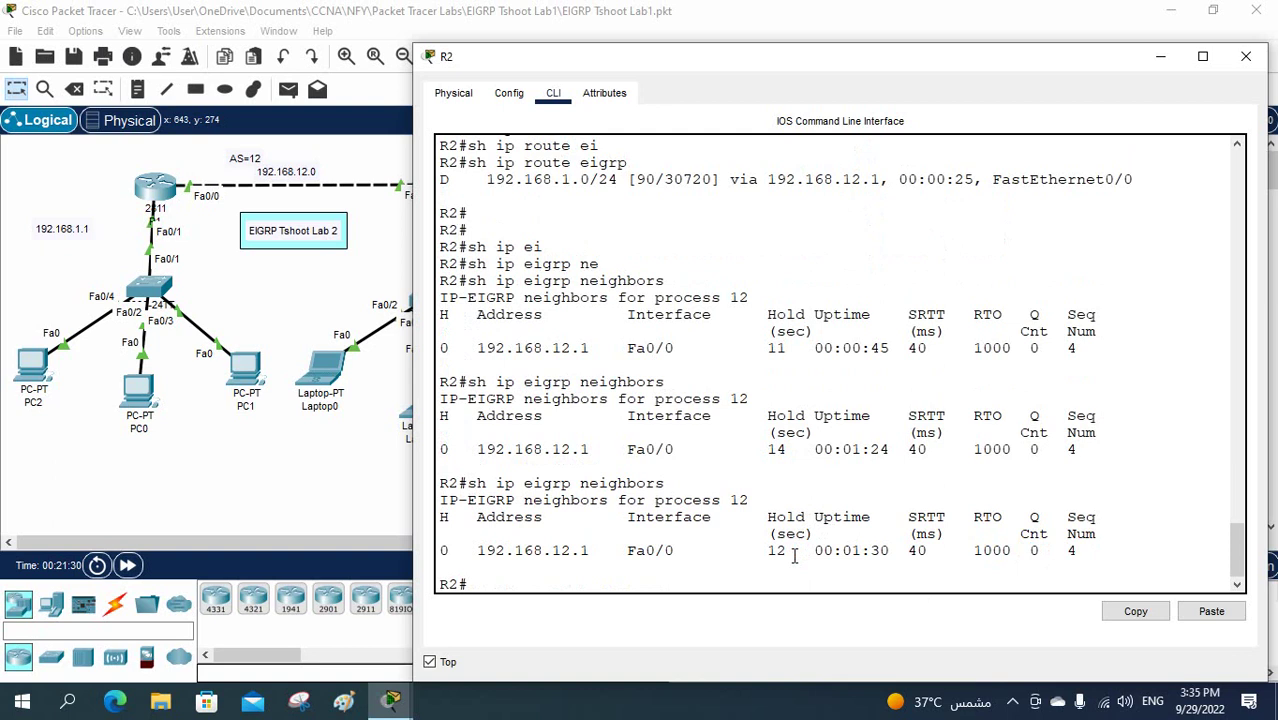
# - Display R2's EIGRP topology table with show ip eigrp topology
pyautogui.write('sh ip; ')
pyautogui.write('ei')
pyautogui.press('Tab')
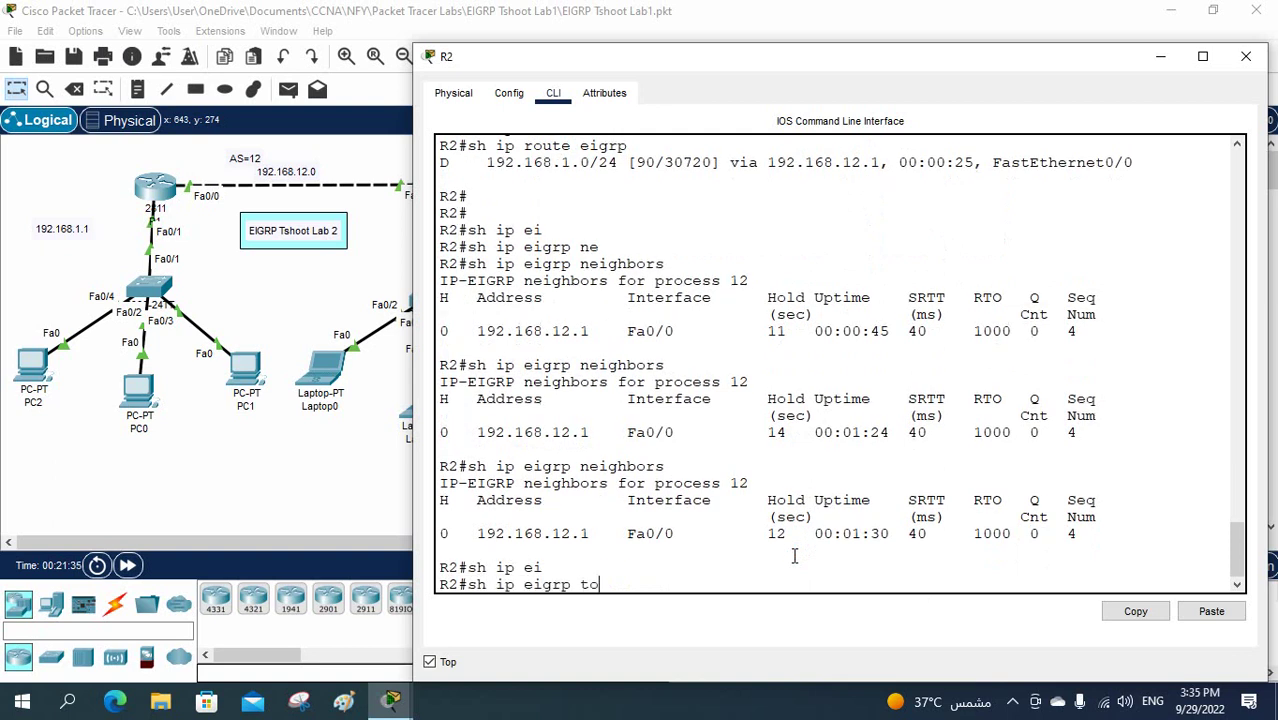
pyautogui.write('to')
pyautogui.press('Tab')
pyautogui.press('Return')
pyautogui.press('Return')
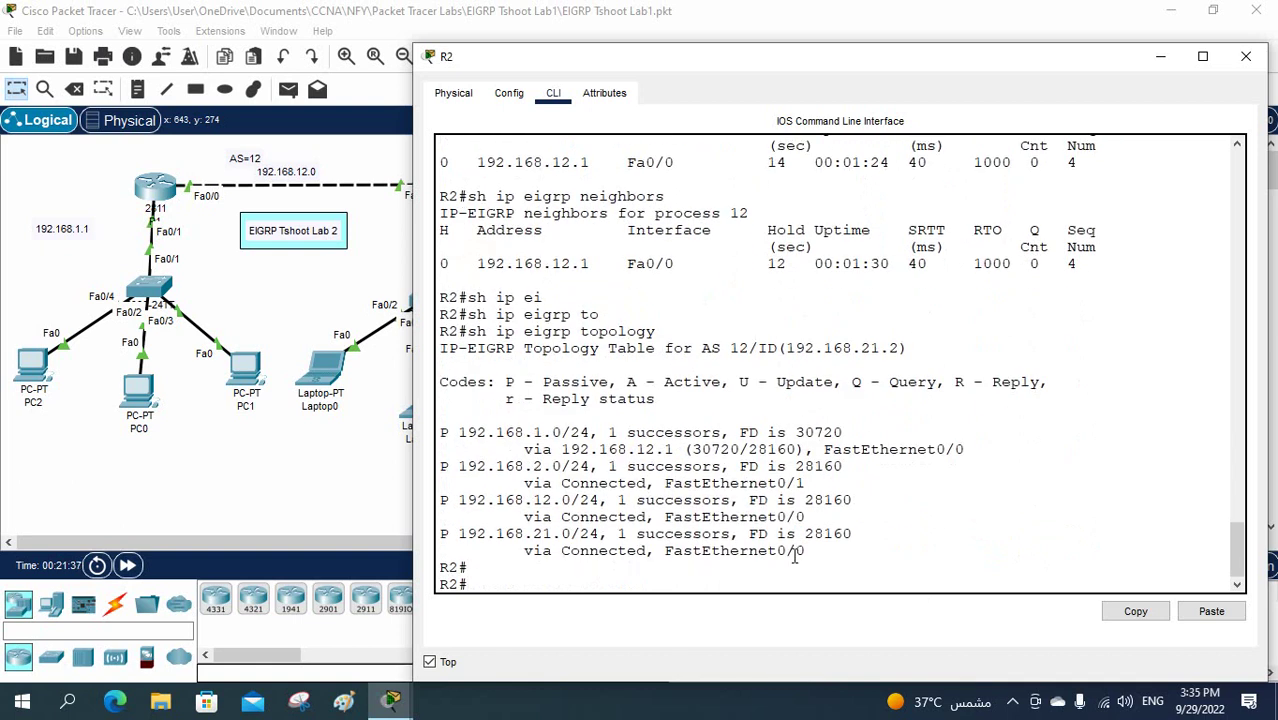
# - Examine the topology table's passive and active route codes, successor entries and the feasible distance for 192.168.1.0/24
pyautogui.click(441, 432)
pyautogui.click(441, 465)
pyautogui.moveTo(441, 499); pyautogui.dragTo(449, 534)
pyautogui.moveTo(628, 382); pyautogui.dragTo(716, 382)
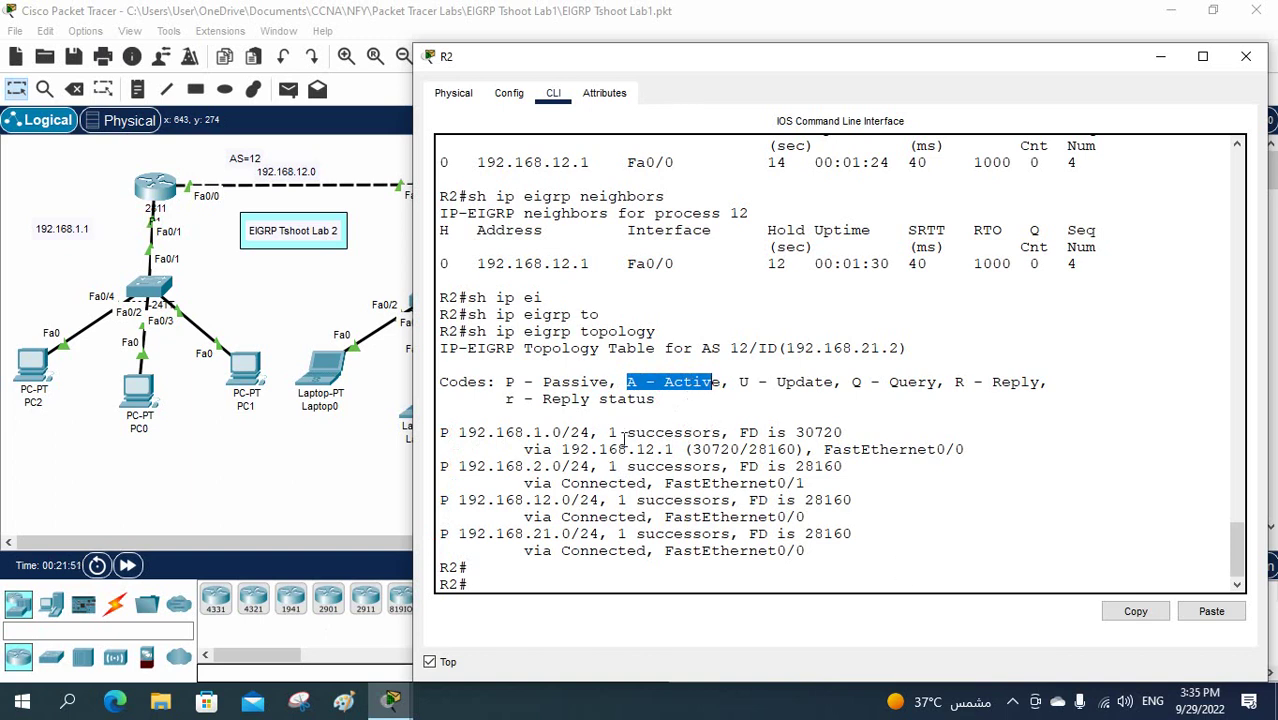
pyautogui.moveTo(633, 432); pyautogui.dragTo(852, 435)
pyautogui.scroll(-1, 652, 491)
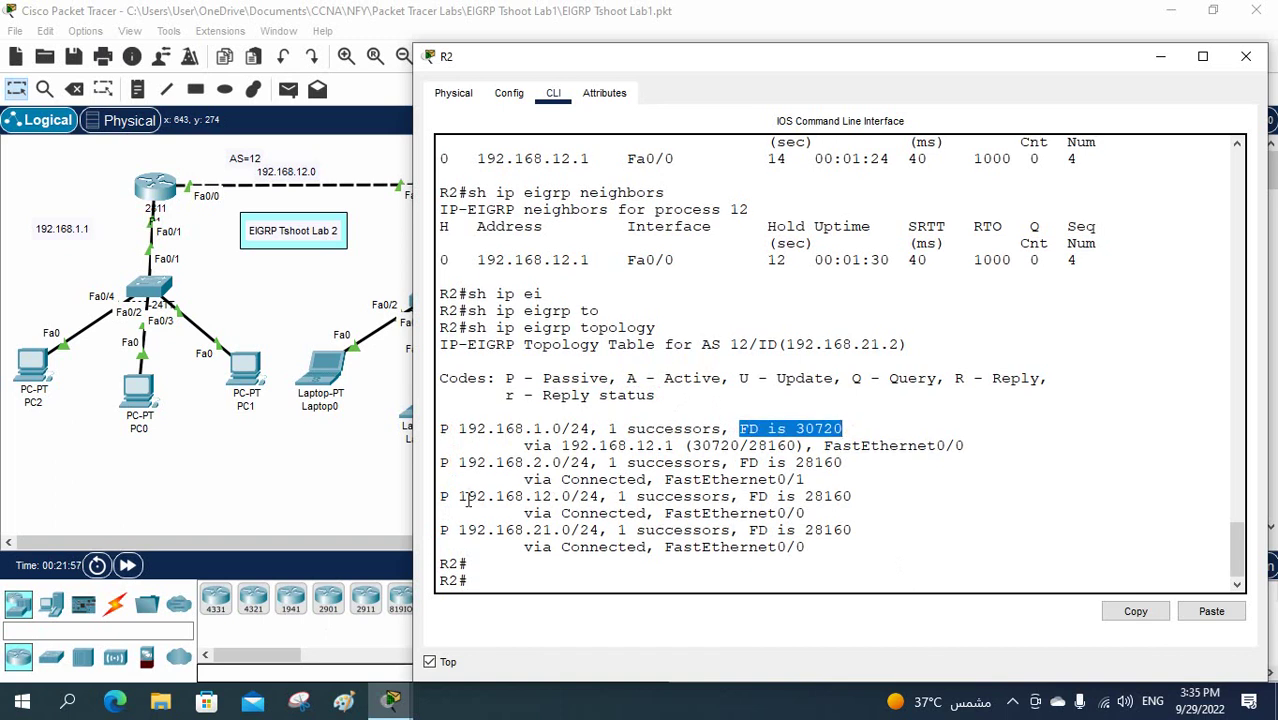
# - Put the R2 console away and ping 192.168.2.2 twice from PC2's command prompt, moving its window clear of the topology
pyautogui.click(36, 372)
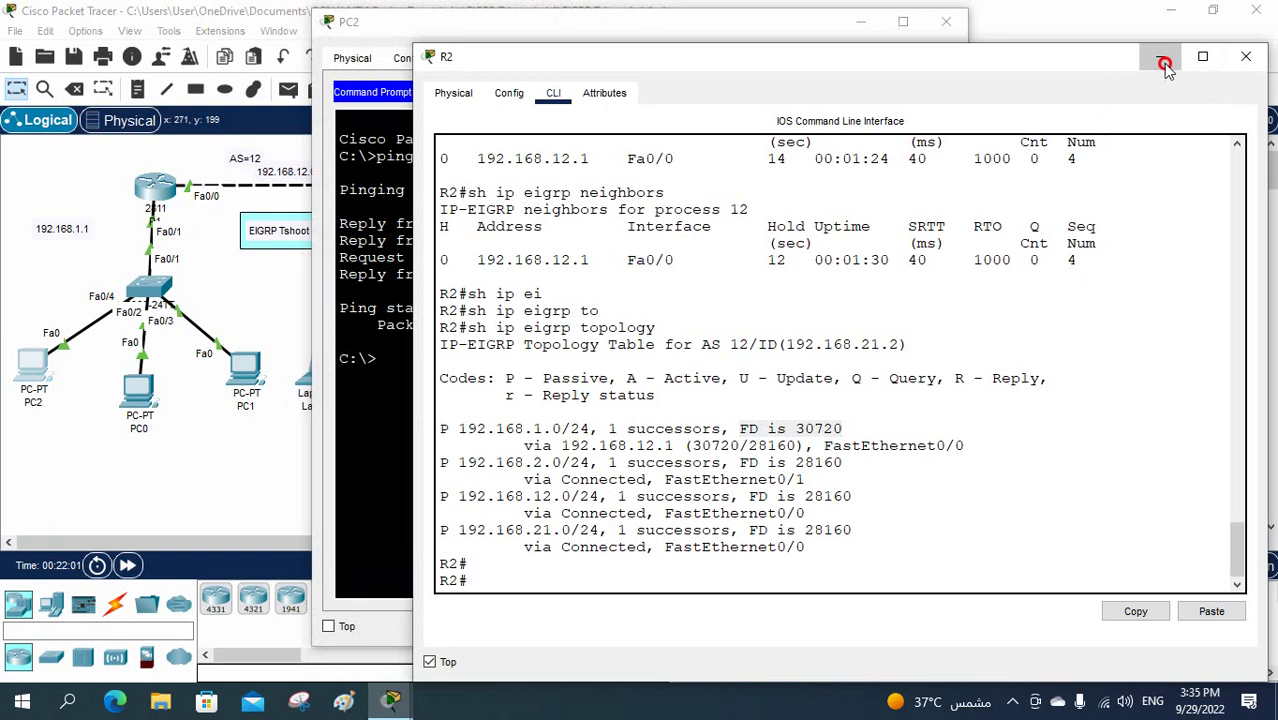
pyautogui.click(1245, 56)
pyautogui.press('Up')
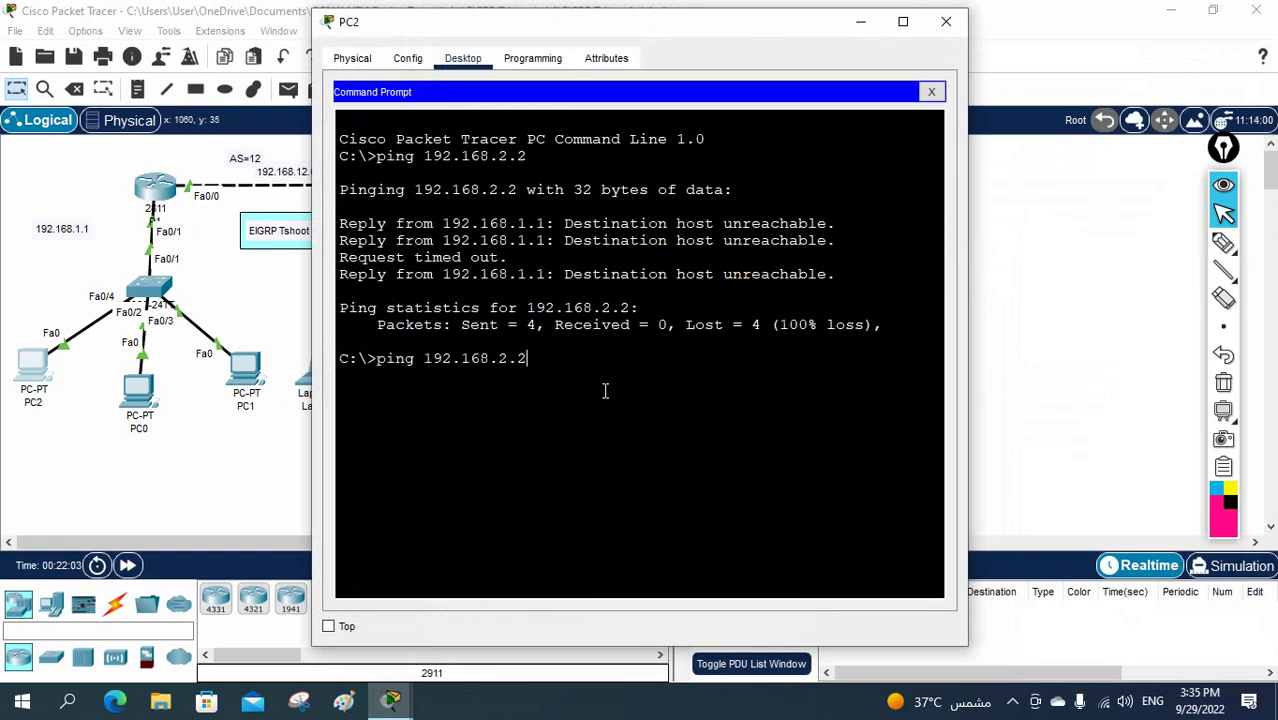
pyautogui.press('Return')
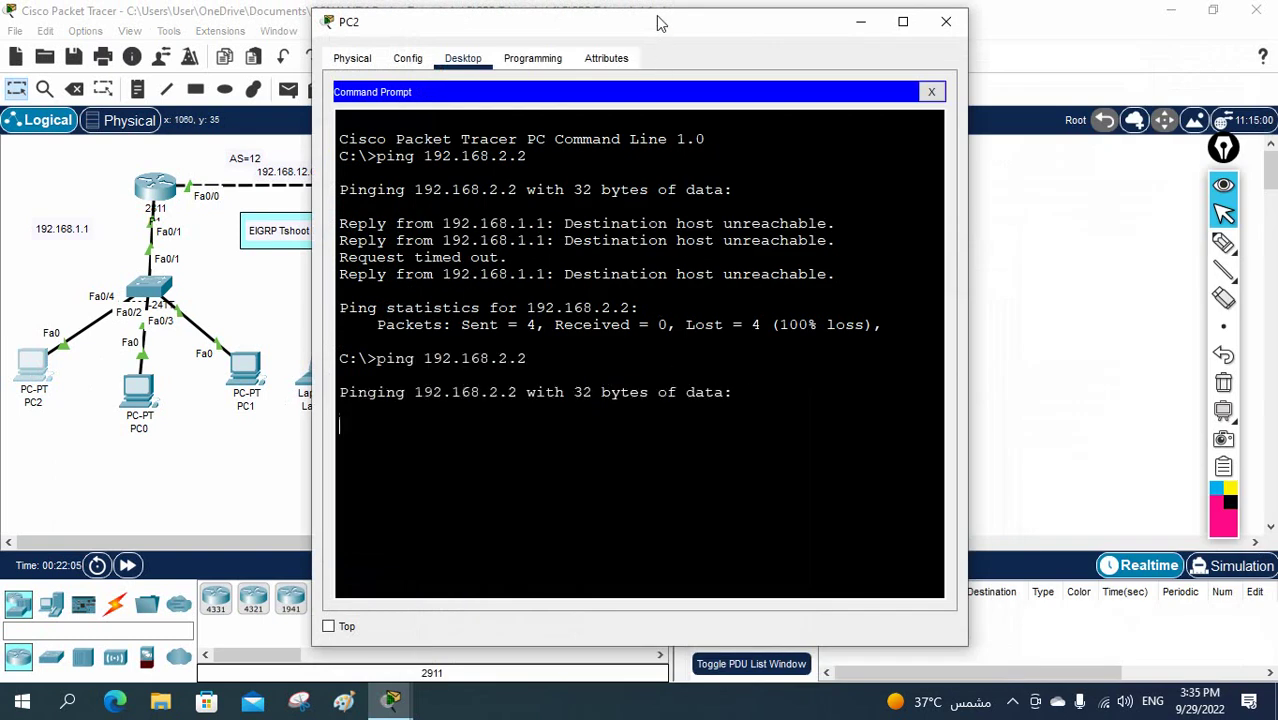
pyautogui.moveTo(657, 22); pyautogui.dragTo(933, 31)
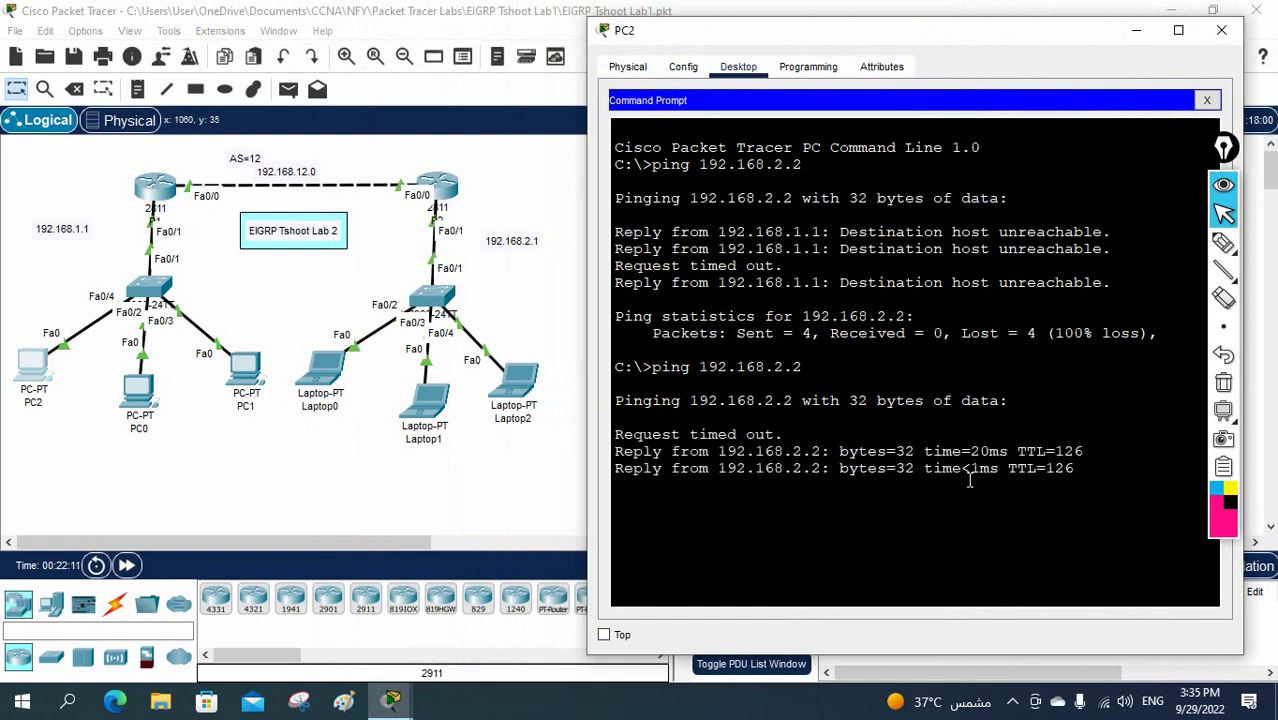
pyautogui.press('Up')
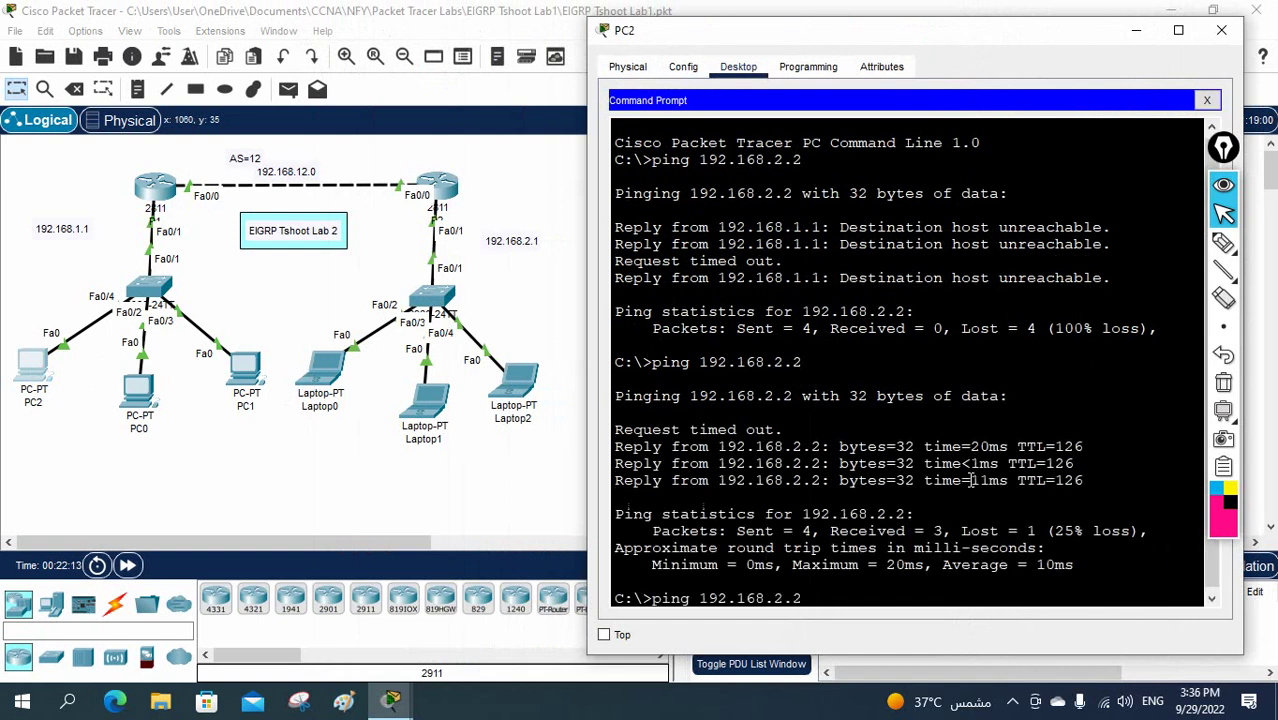
pyautogui.press('Return')
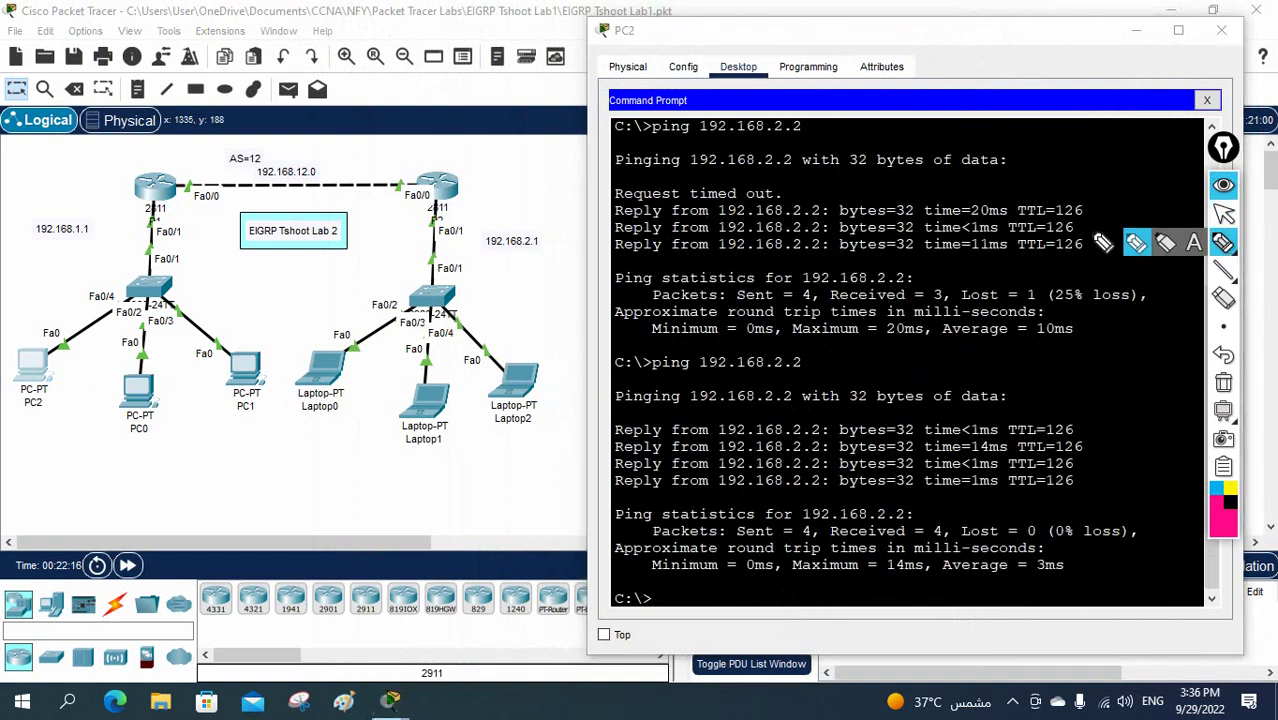
# - Circle the AS=12 label and both routers' Fa0/0 link ends with the screen pen, and clear the markings
pyautogui.moveTo(250, 142)
pyautogui.mouseDown()
pyautogui.moveTo(226, 168)
pyautogui.moveTo(282, 172)
pyautogui.moveTo(256, 146)
pyautogui.moveTo(185, 196)
pyautogui.moveTo(205, 168)
pyautogui.mouseUp()
pyautogui.moveTo(408, 172)
pyautogui.mouseDown()
pyautogui.moveTo(390, 200)
pyautogui.moveTo(412, 178)
pyautogui.mouseUp()
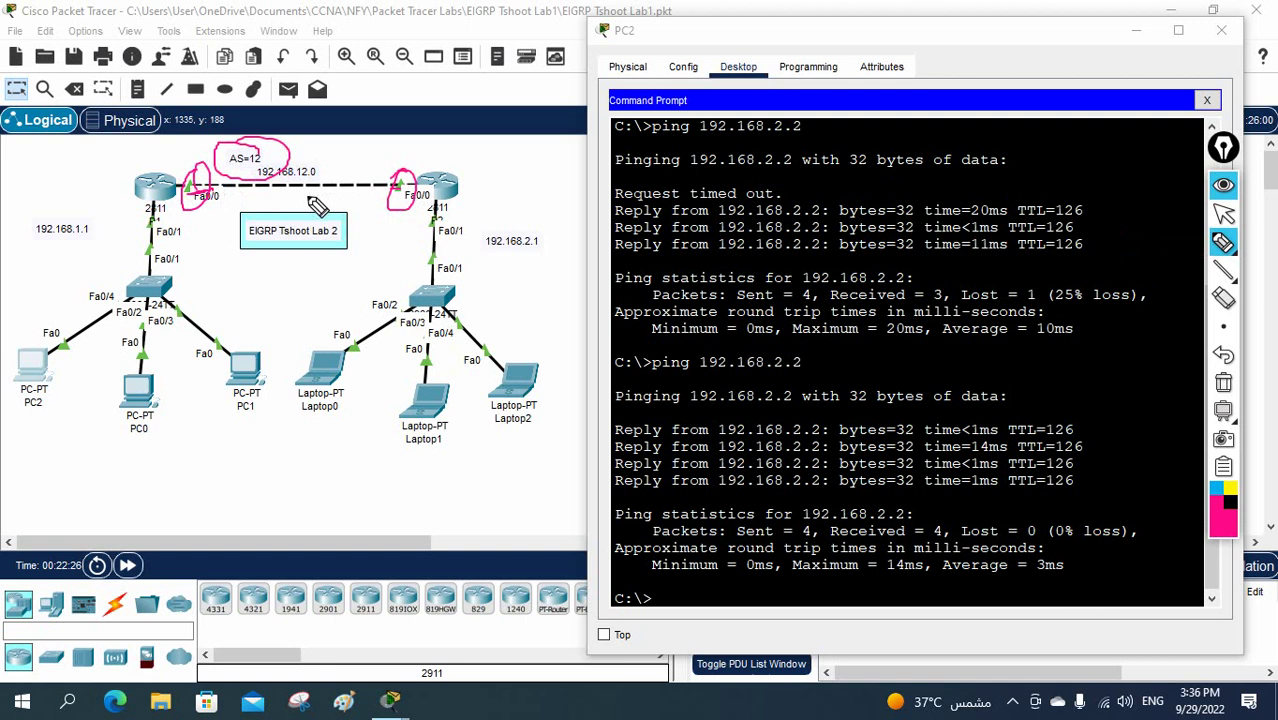
pyautogui.click(1223, 382)
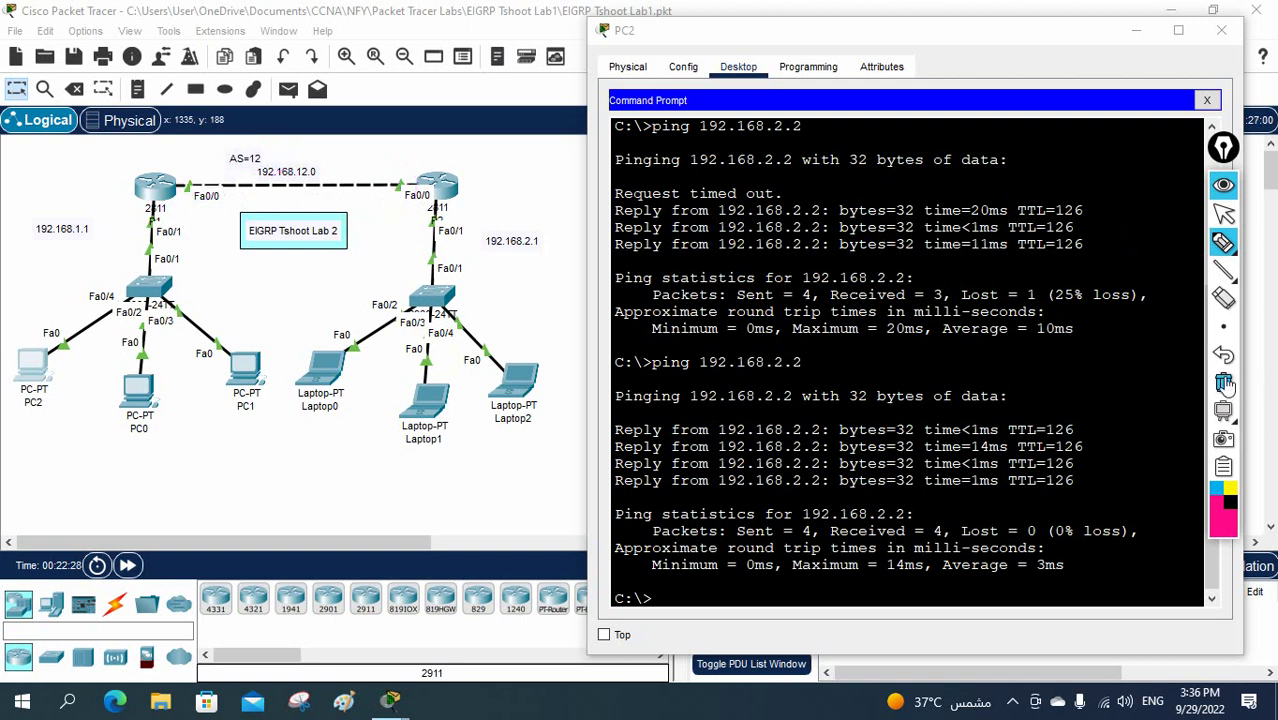
pyautogui.click(1224, 213)
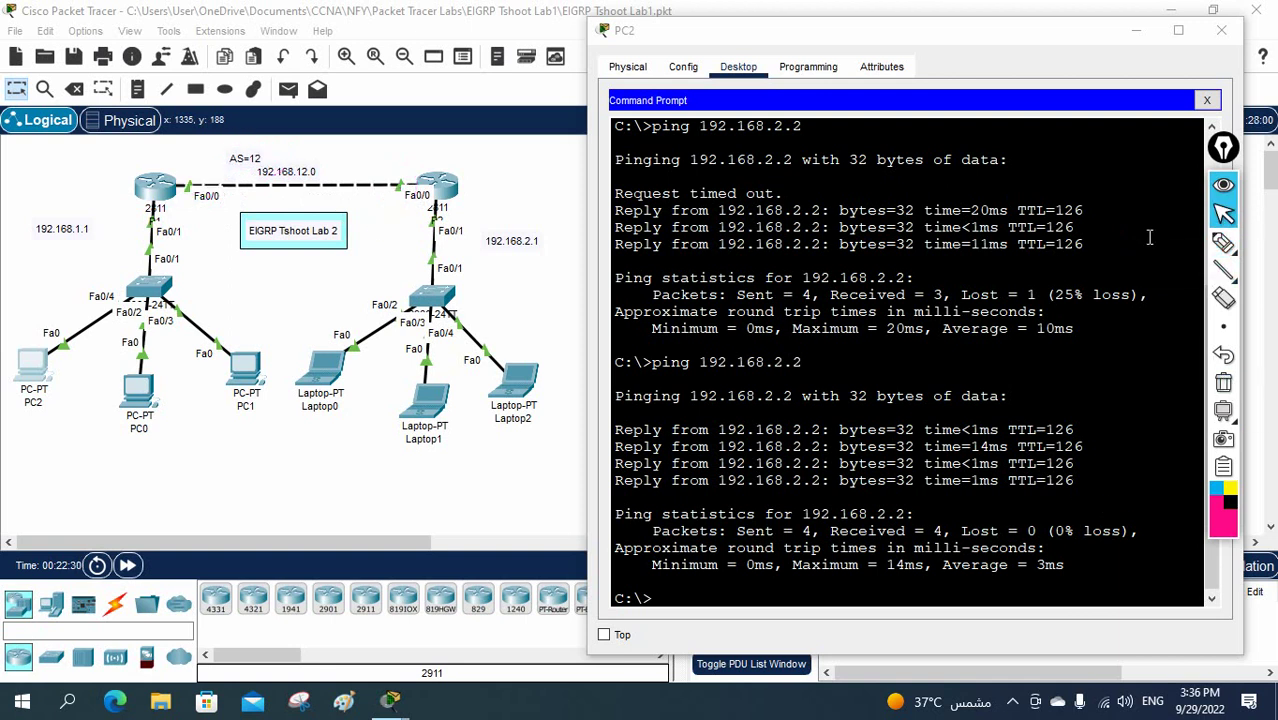